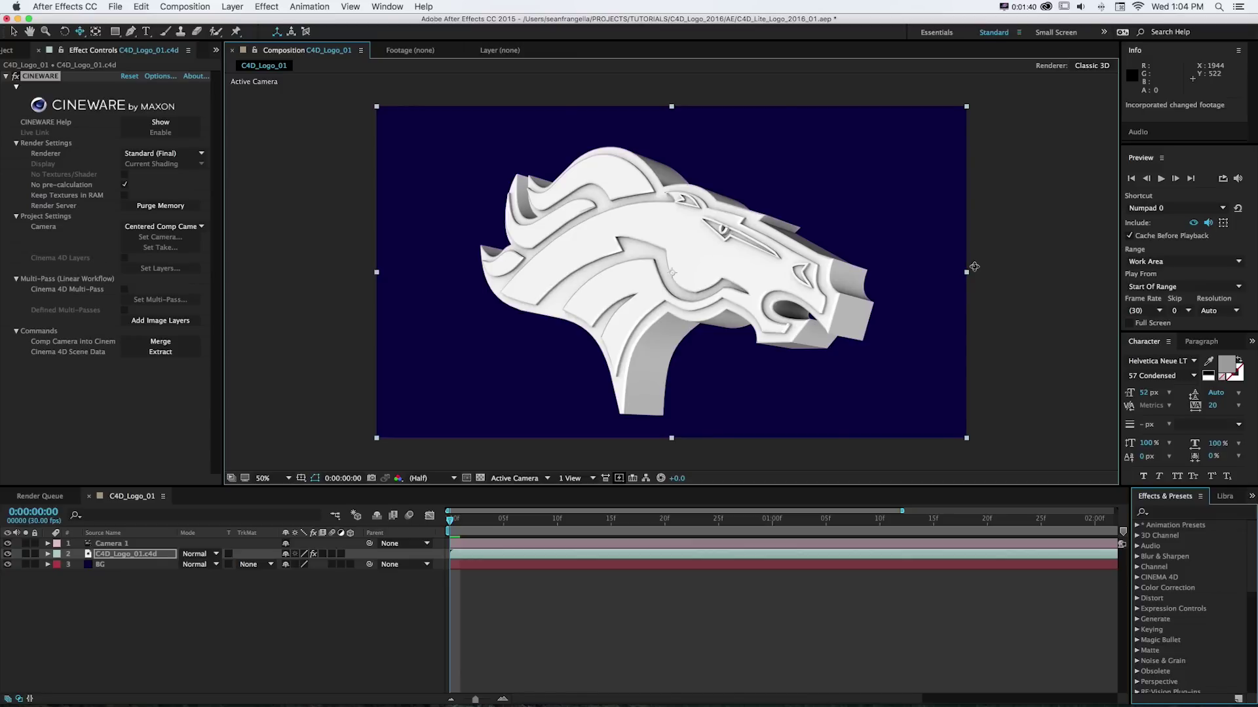
- Switch from the After Effects comp to the Cinema 4D Lite horse-head logo scene
key("super+Tab")
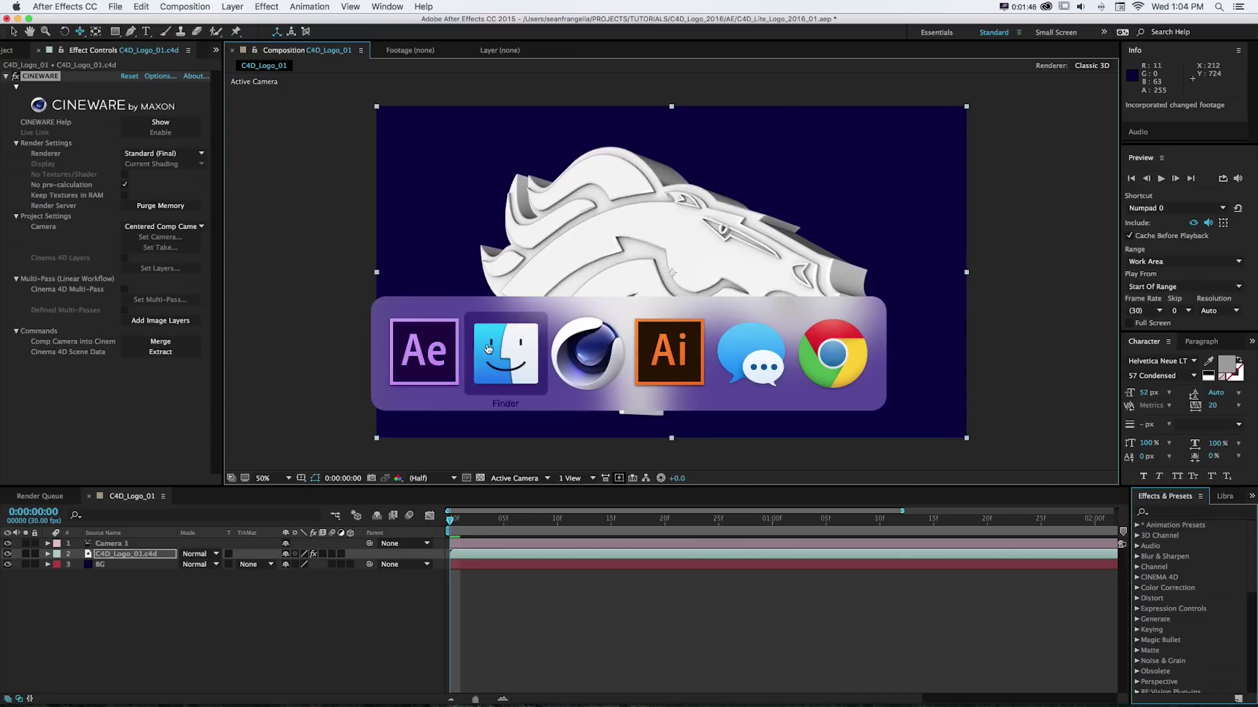
left_click(601, 355)
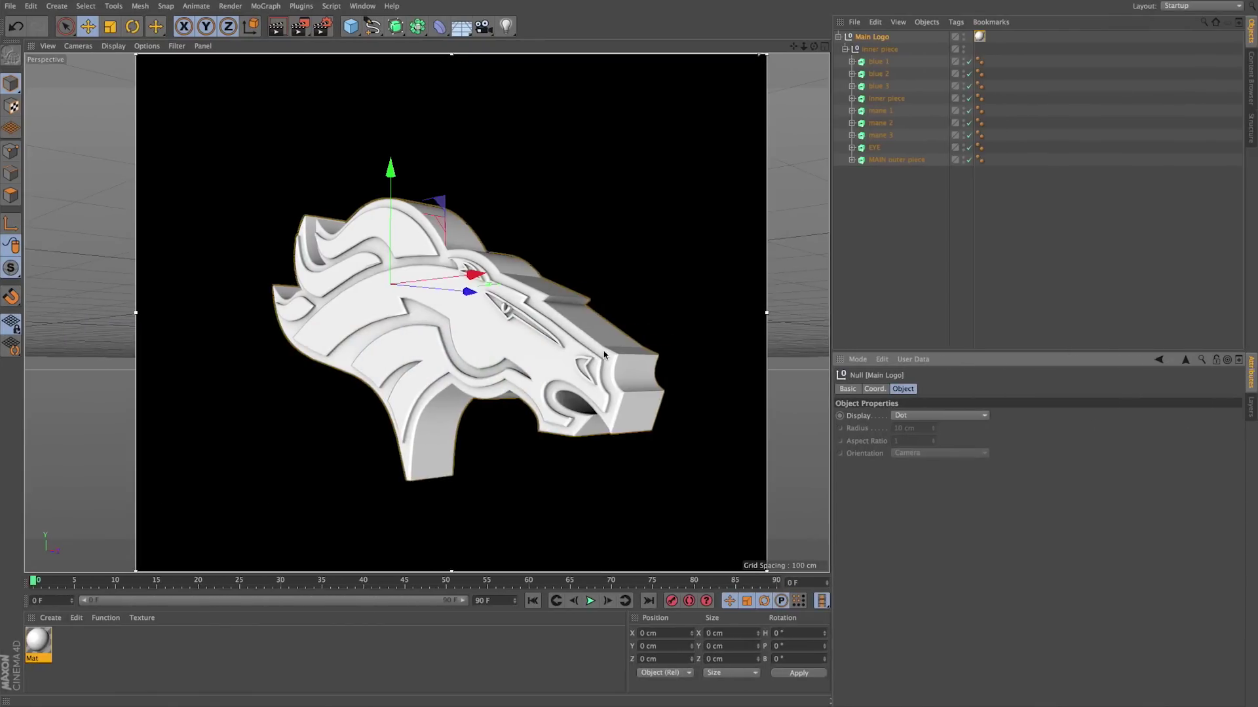
- Orbit the extruded horse-head logo from below and edge-on with a render preview, then quit Cinema 4D Lite
left_click_drag(631, 347, 663, 342, "alt")
left_click_drag(795, 46, 816, 48)
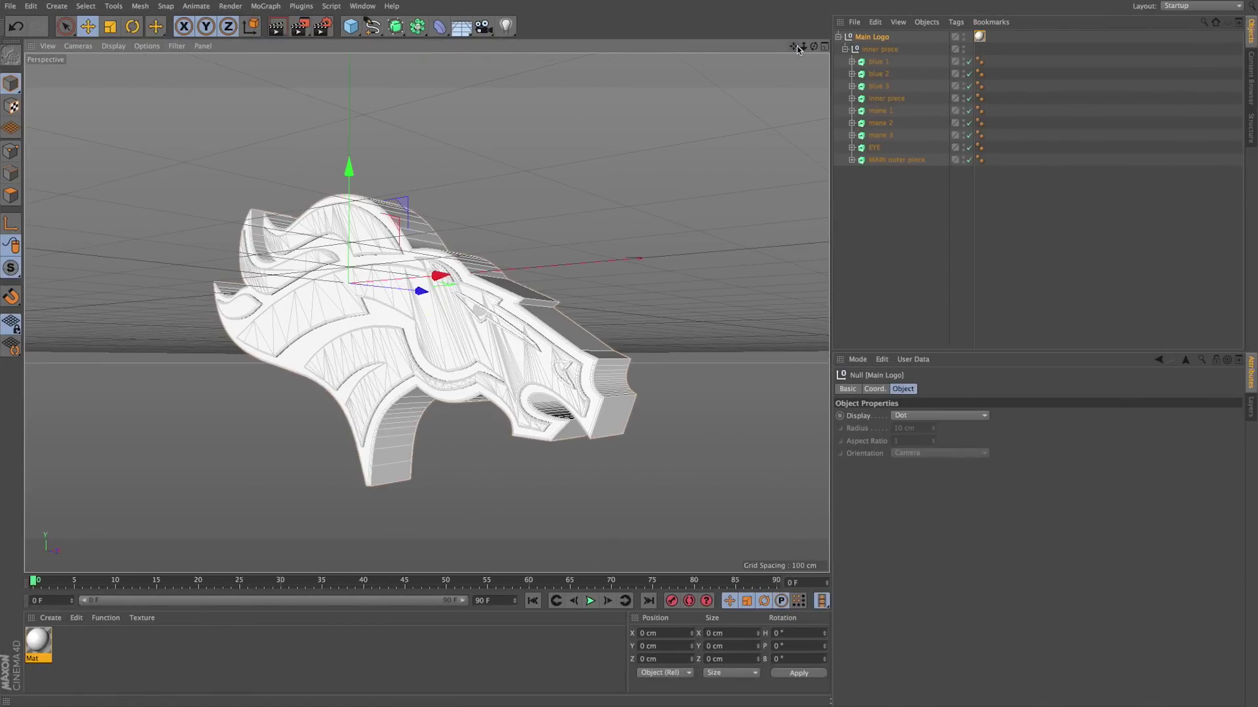
mouse_move(583, 298)
left_mouse_down("alt")
mouse_move(495, 275)
mouse_move(583, 283)
left_mouse_up("alt")
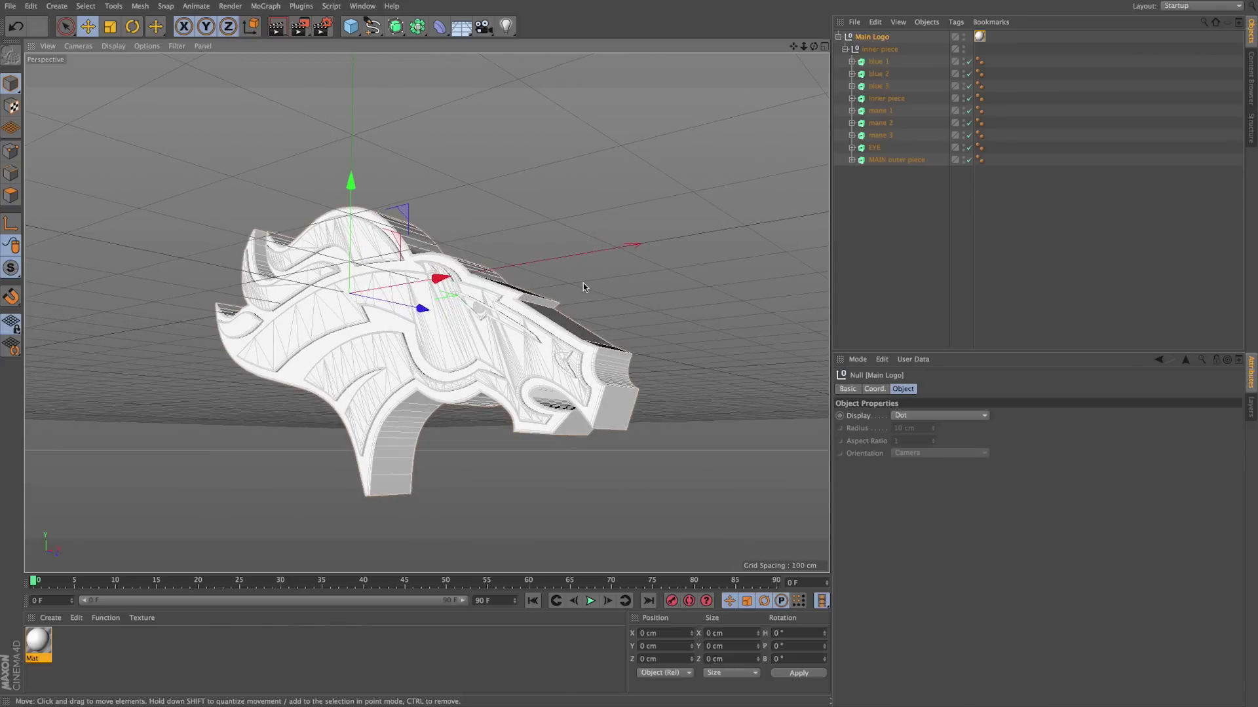
key("alt+r")
key("alt+r")
left_click_drag(583, 283, 608, 314, "alt")
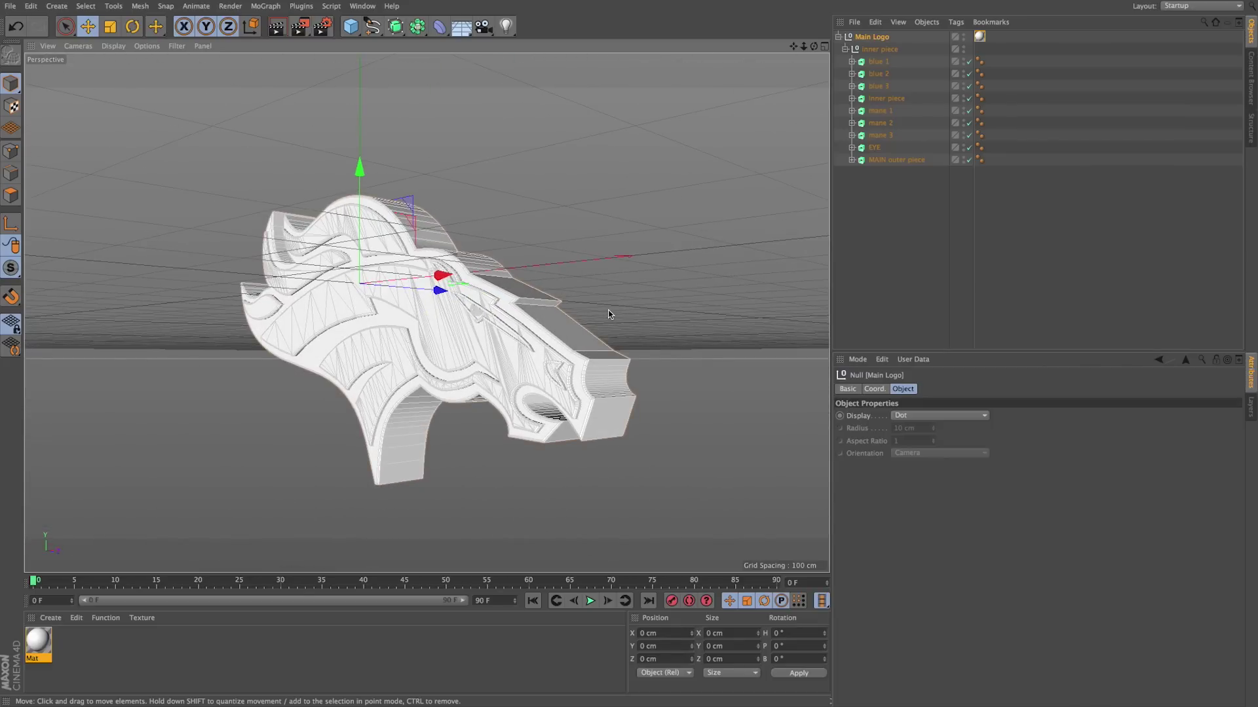
key("super+q")
- Close the current After Effects logo project, answering the save-changes prompt
left_click(583, 231)
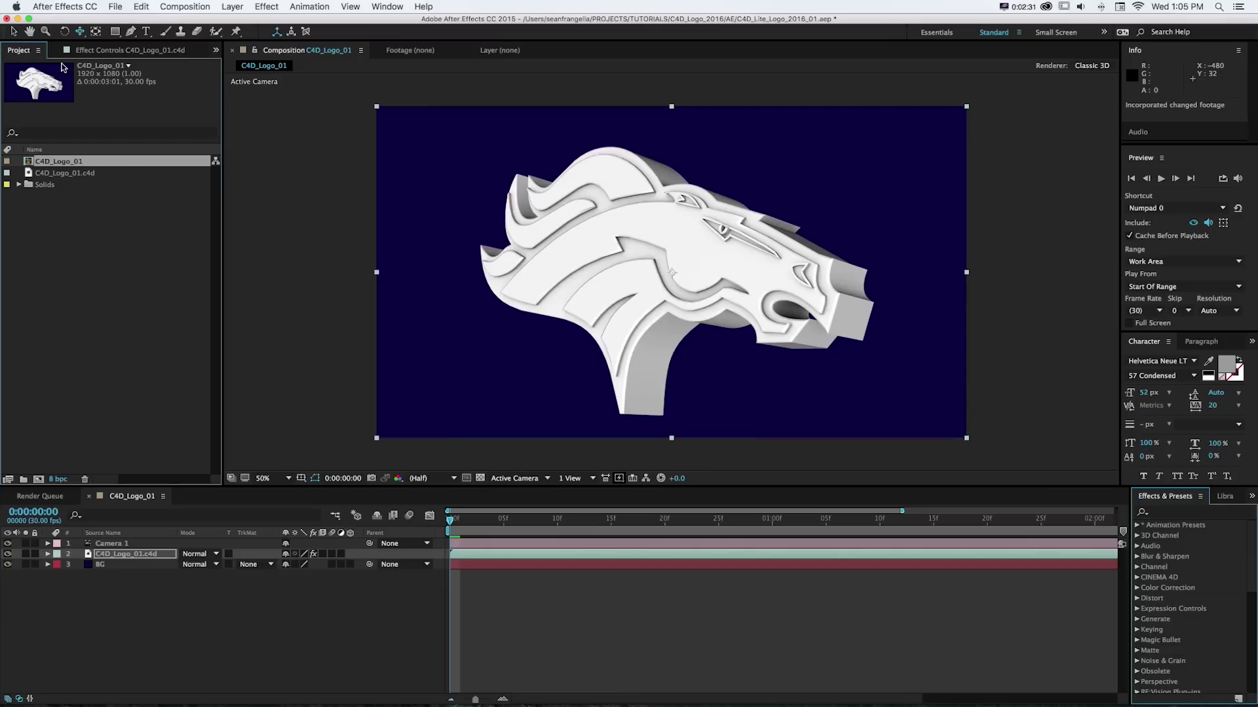
left_click(114, 6)
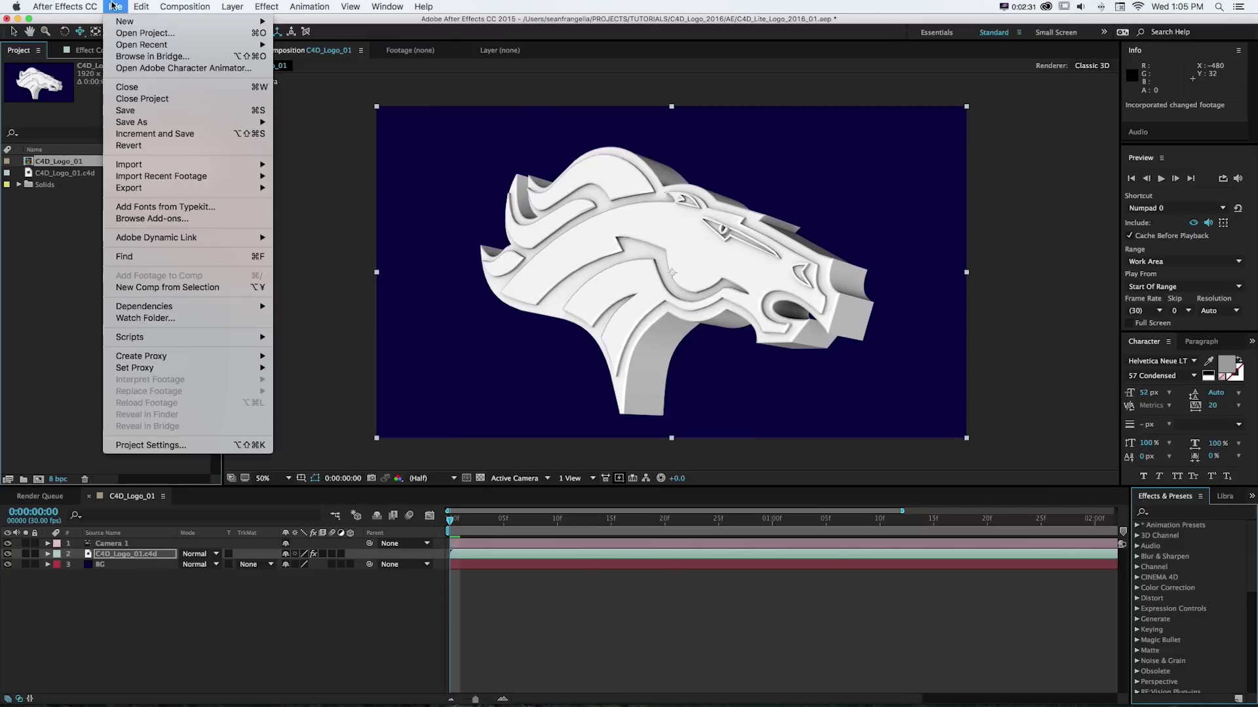
left_click(129, 98)
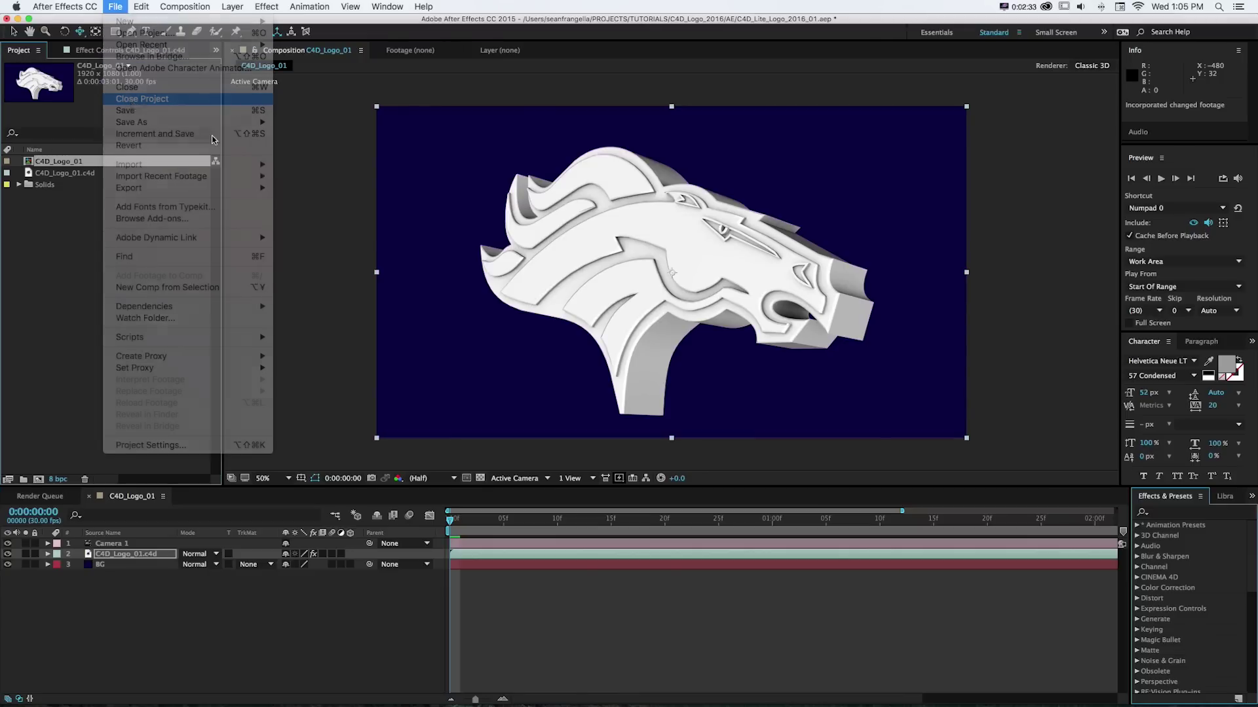
left_click(640, 383)
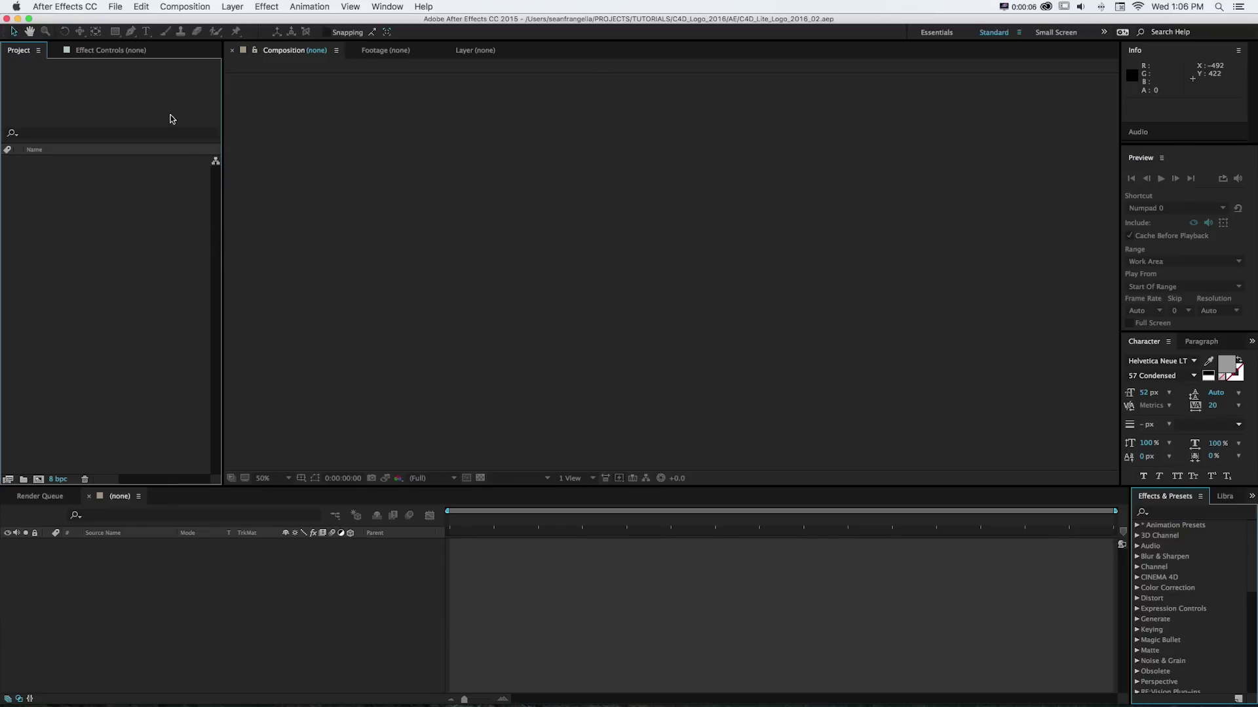
- Create a new MAXON CINEMA 4D file named C4D_Logo_02 in the C4D_Logo_2016 folder
left_click(127, 9)
mouse_move(115, 23)
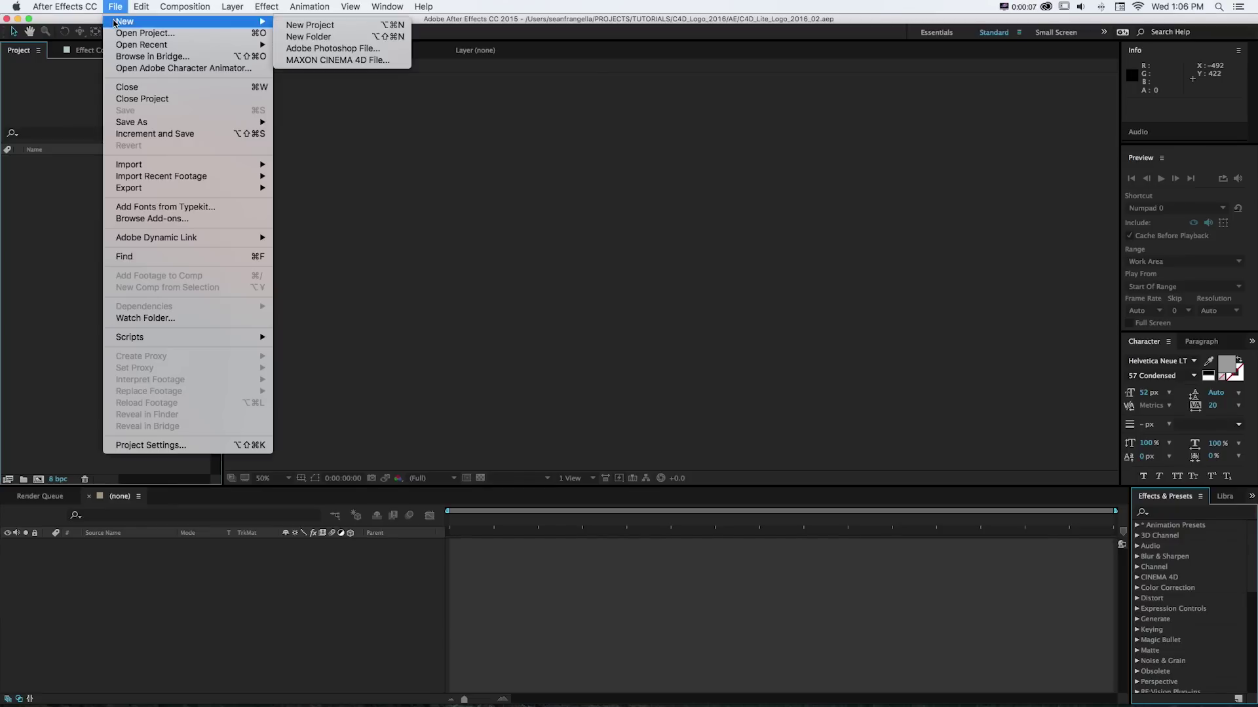
left_click(354, 63)
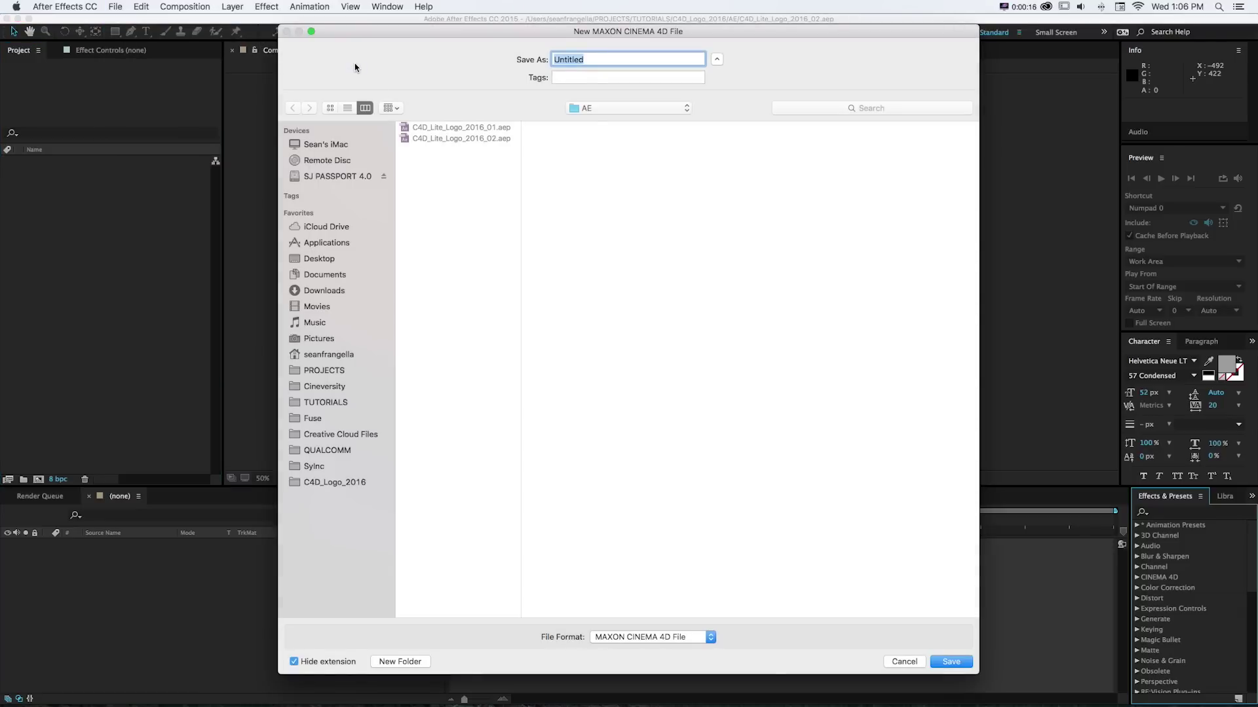
left_click(335, 483)
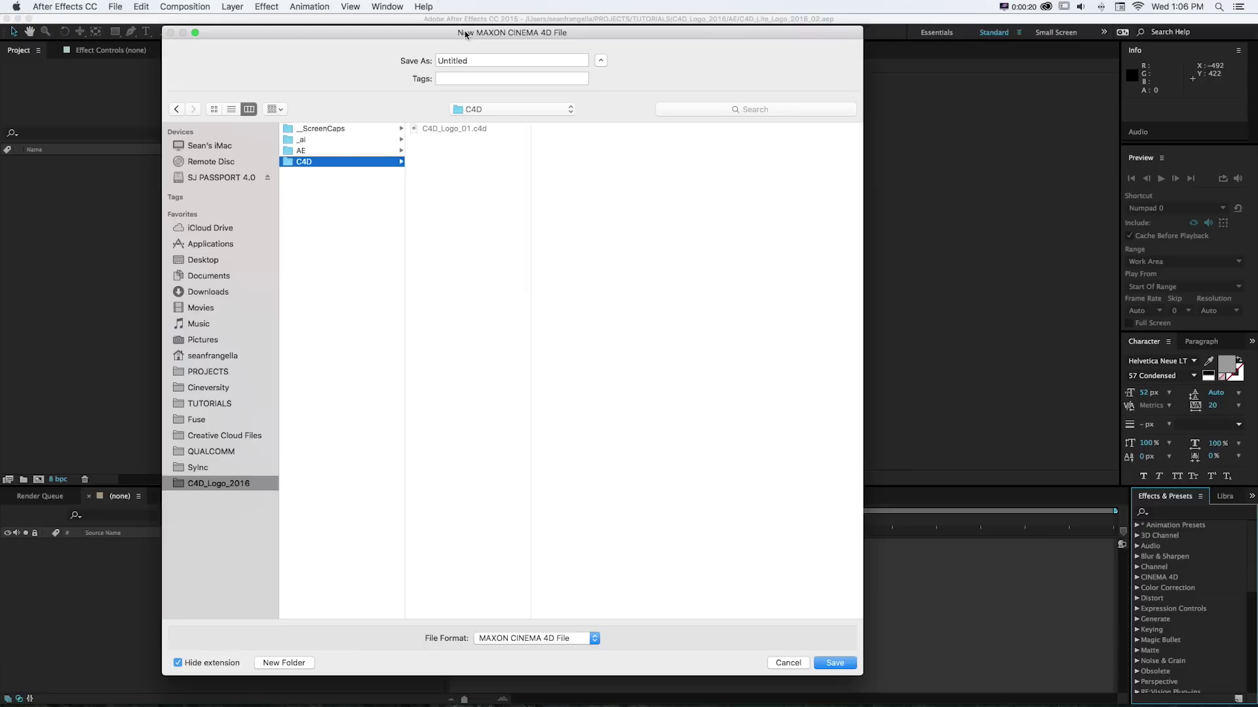
left_click(457, 130)
left_click(485, 62)
key("BackSpace")
type("2")
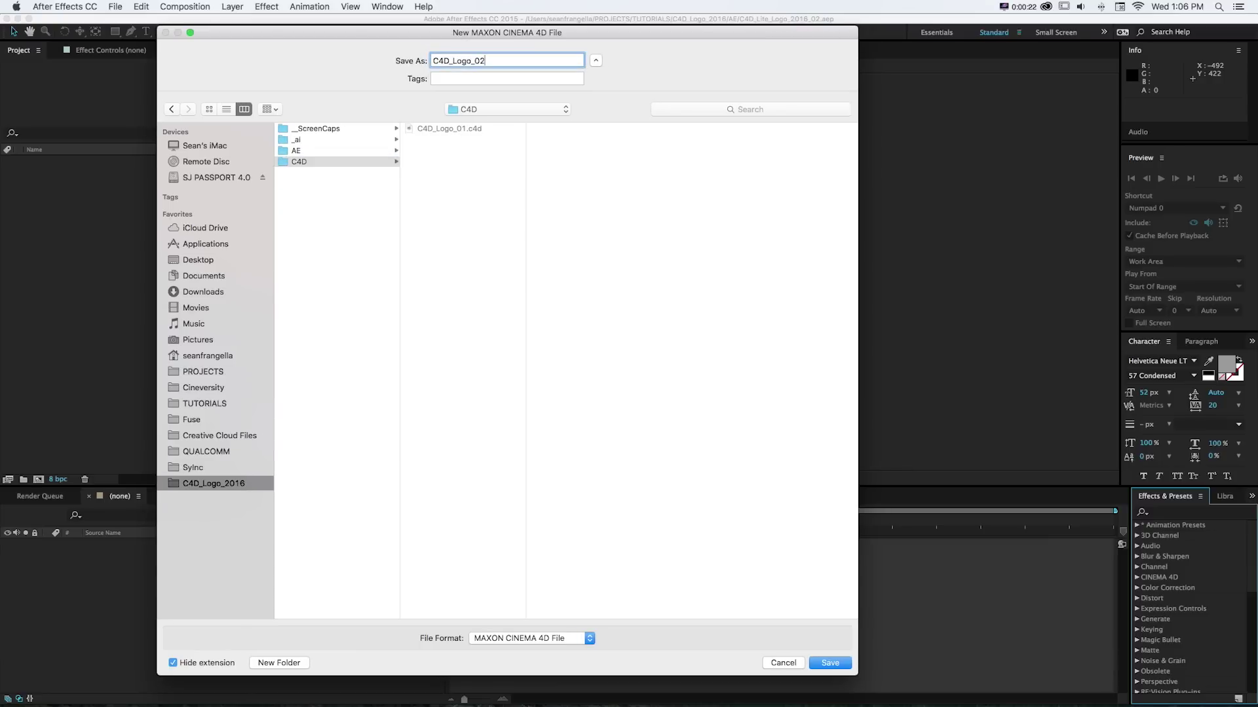
key("Return")
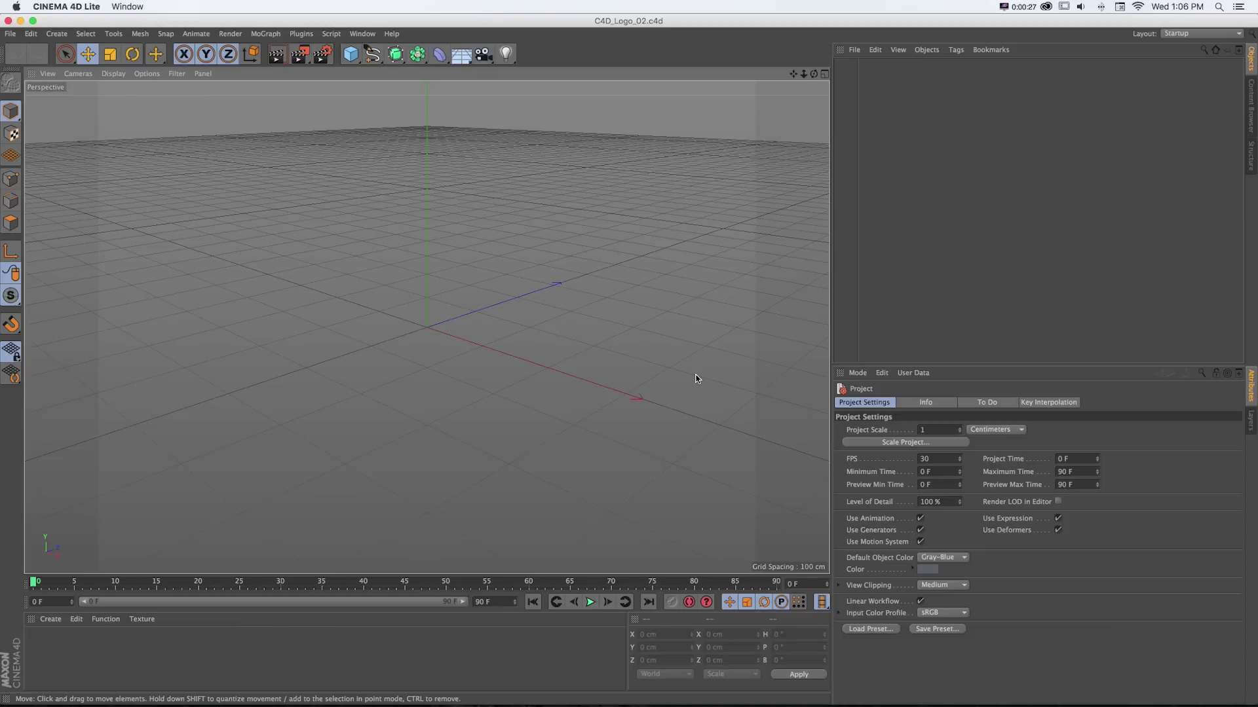
- Set the render output to 1920 × 1080 with Lock Ratio on, then switch to Illustrator
scroll(696, 377, "up", 10)
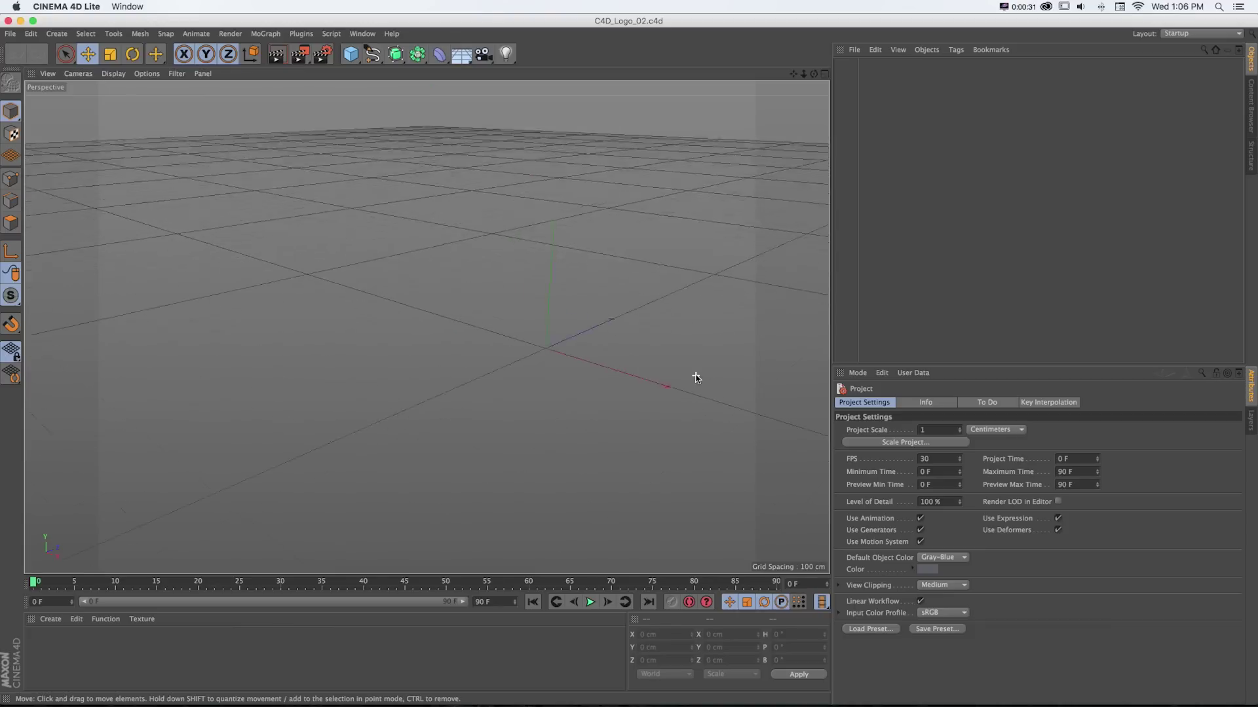
key("super+shift+z")
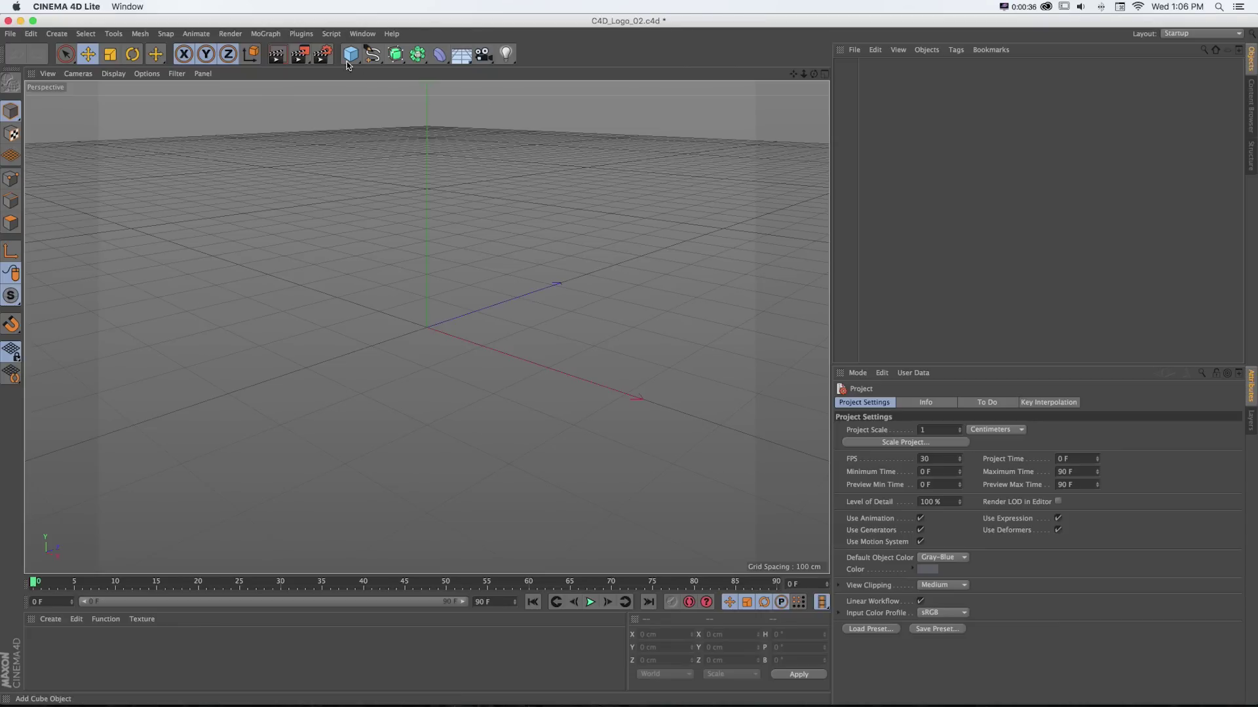
left_click(322, 58)
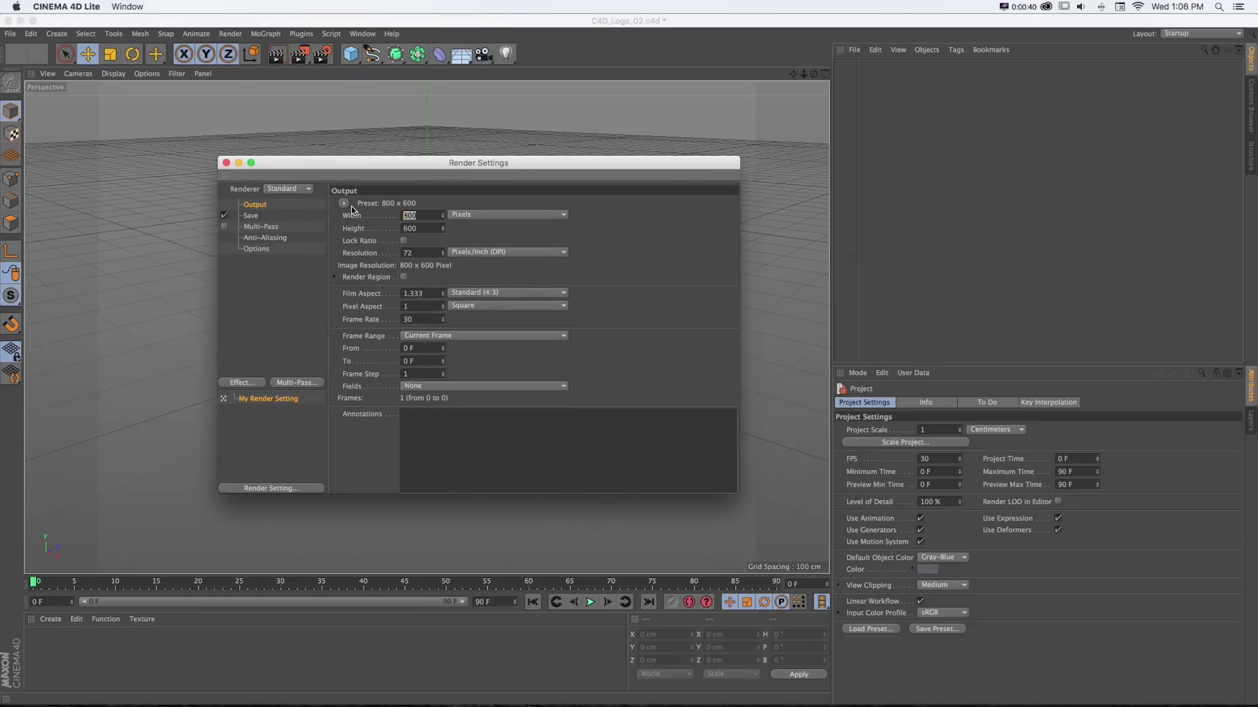
type("1920")
key("Tab")
type("108")
left_click(440, 238)
left_click(404, 241)
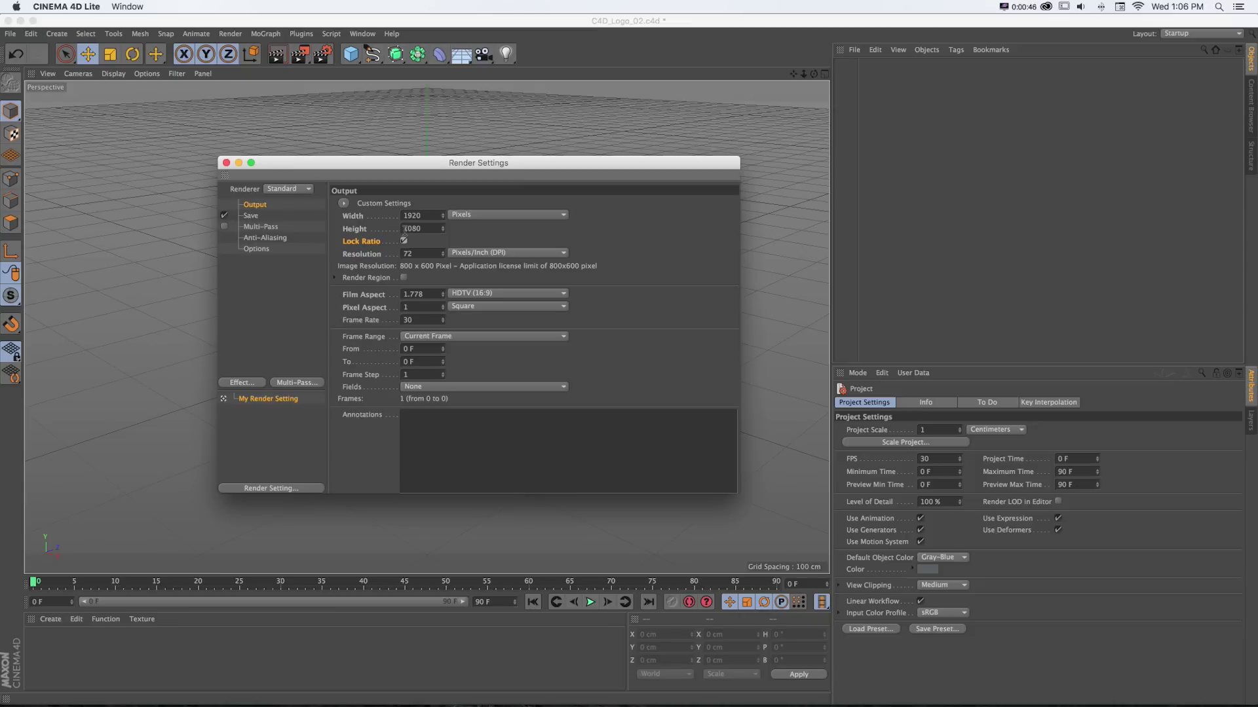
left_click_drag(359, 163, 387, 154)
left_click(253, 153)
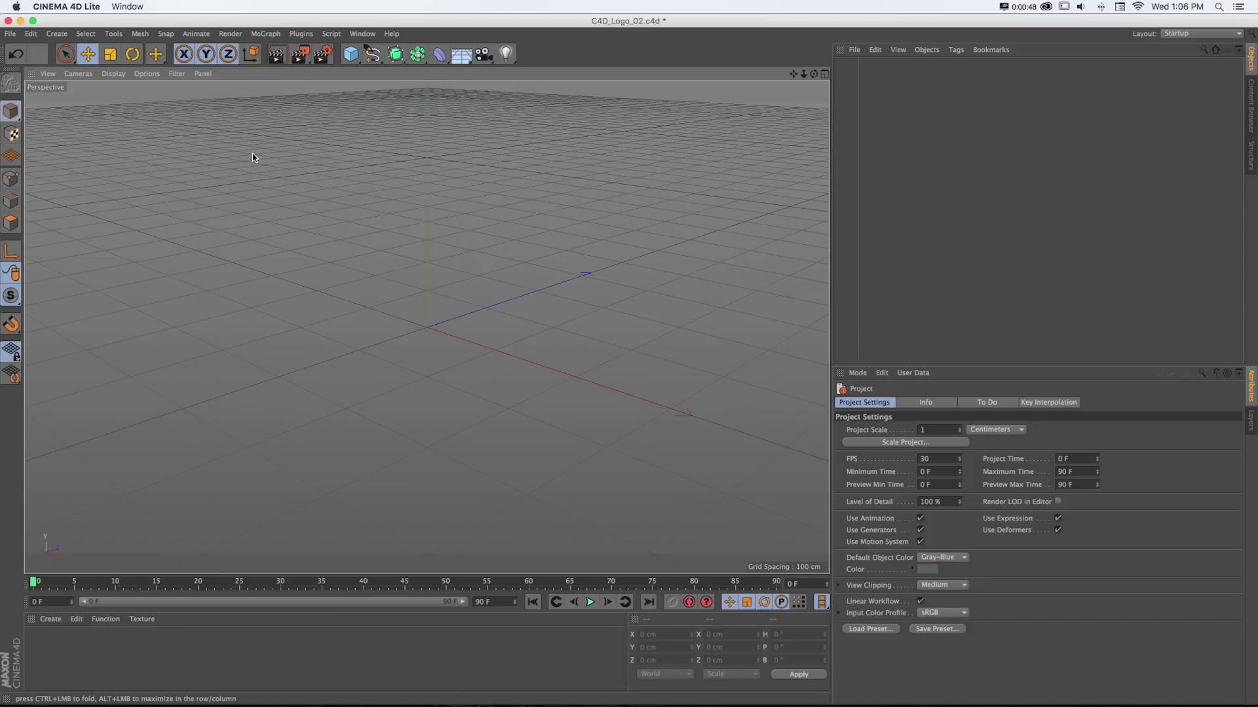
key("super+Tab")
- Select the whole Broncos logo group and remove its fill, zooming in on the outline
key("super+space")
left_click(656, 371, "super")
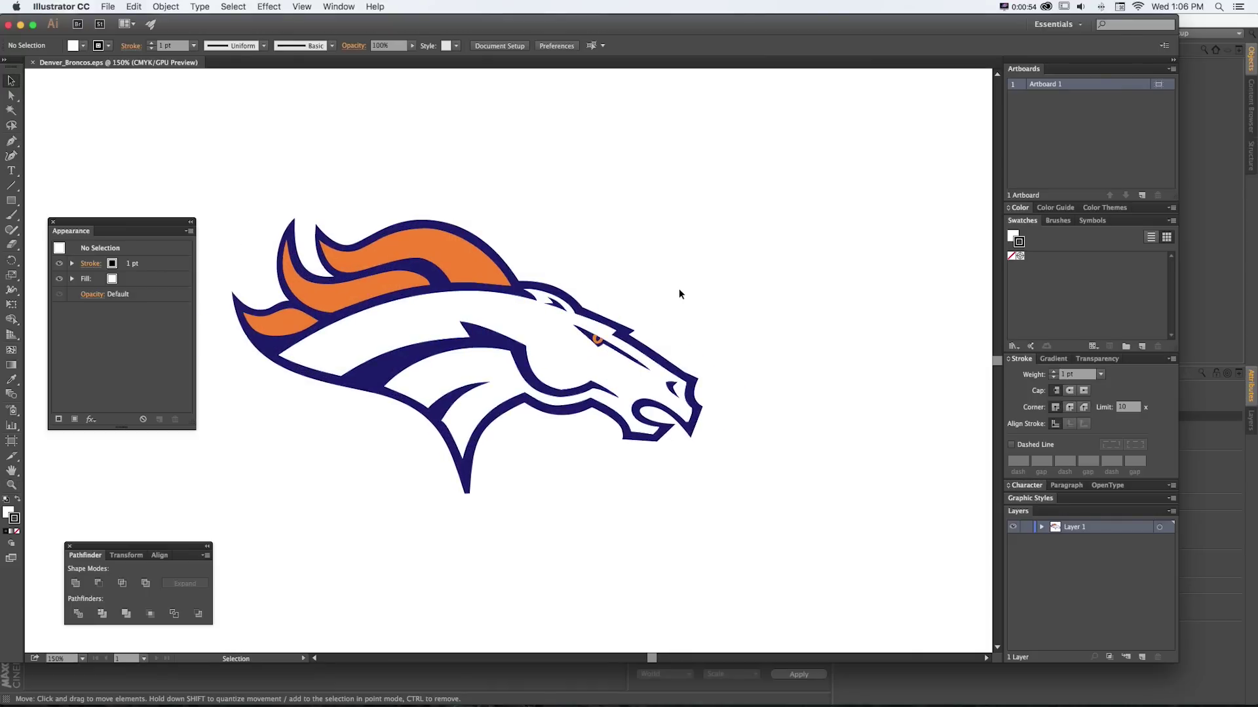
key("super+a")
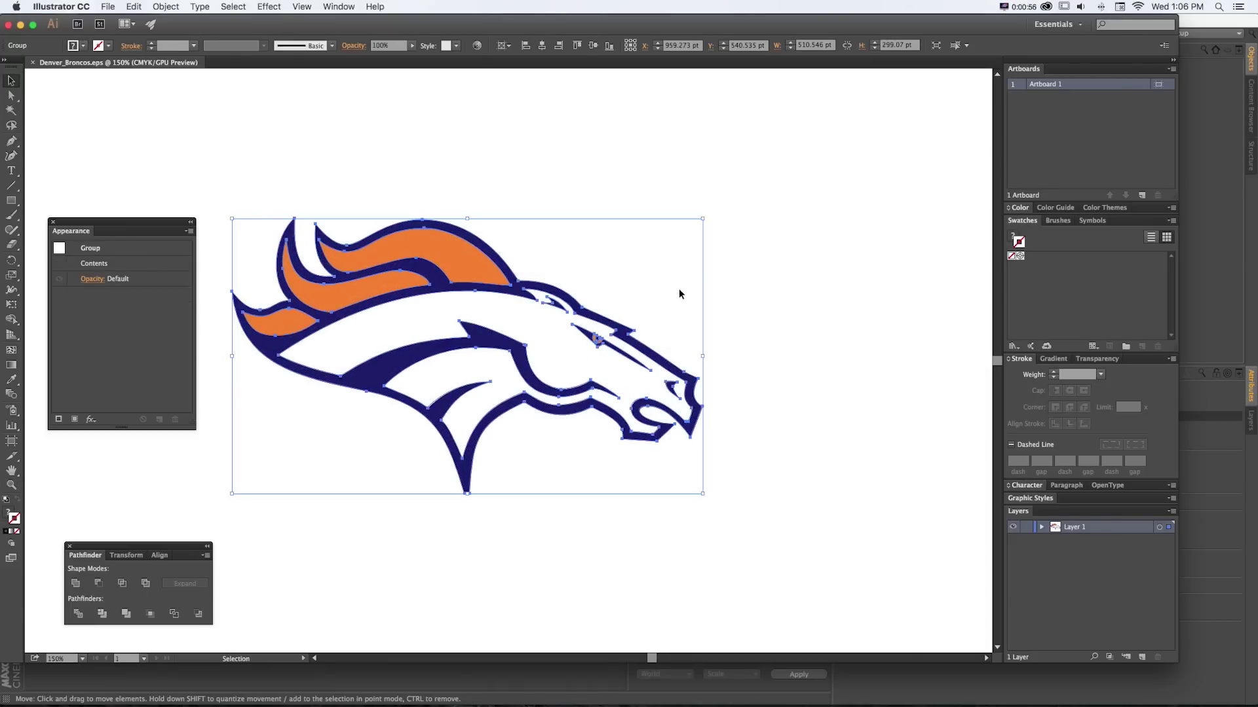
key("super+space")
left_click_drag(571, 325, 614, 339, "super")
key("space")
key("v")
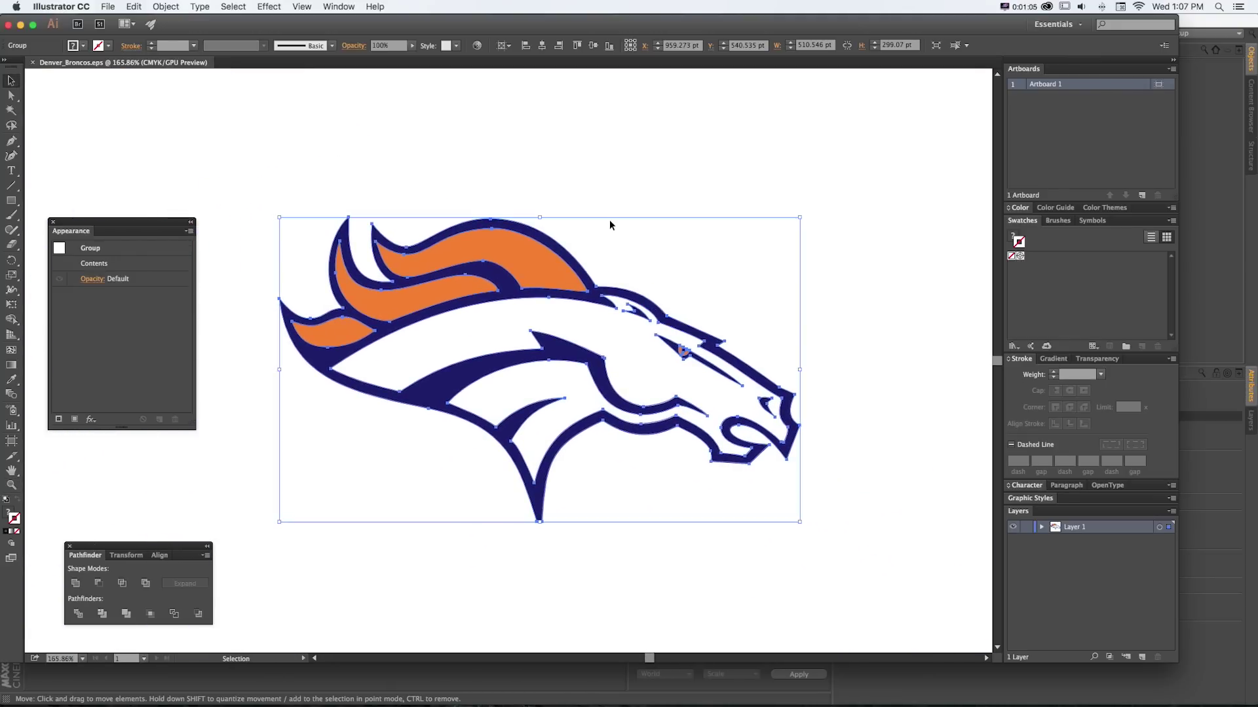
key("slash")
key("z")
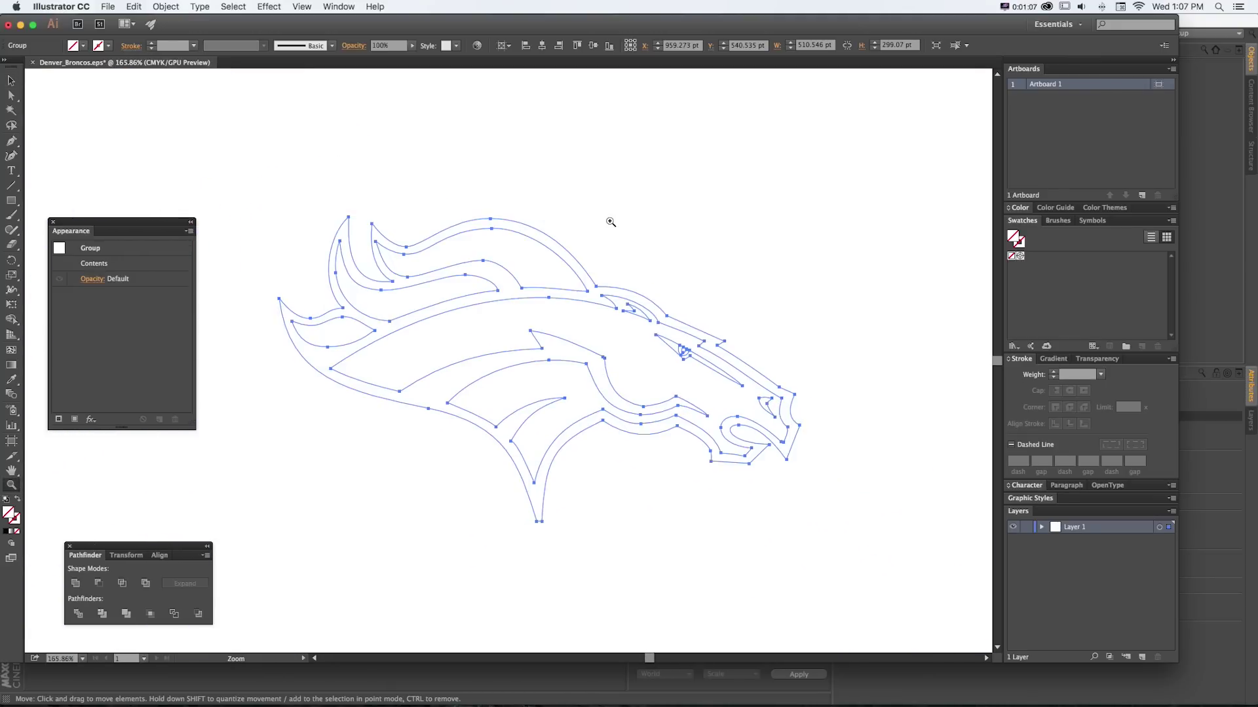
mouse_move(550, 242)
left_mouse_down()
mouse_move(657, 289)
mouse_move(511, 262)
mouse_move(554, 261)
left_mouse_up()
key("v")
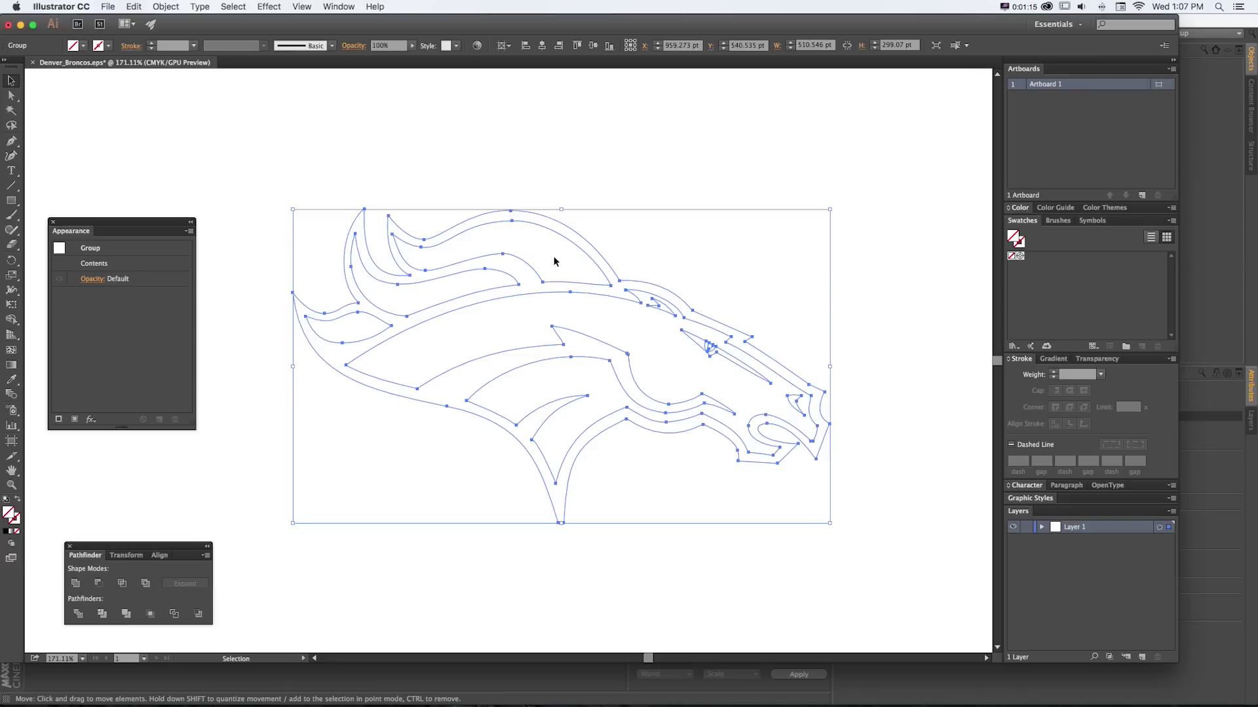
- Save the artwork as Denver_Broncos_COPY.ai in Illustrator 8 format, replacing the existing file
left_click(107, 6)
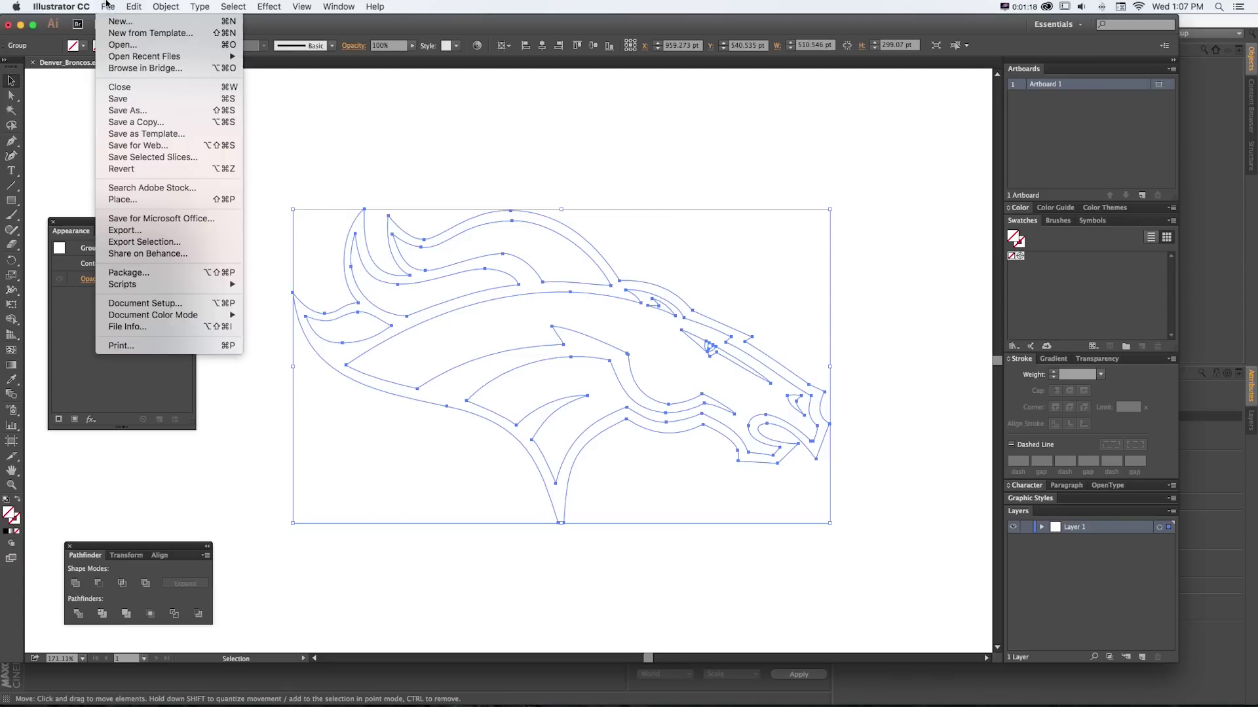
left_click(129, 111)
left_click(459, 118)
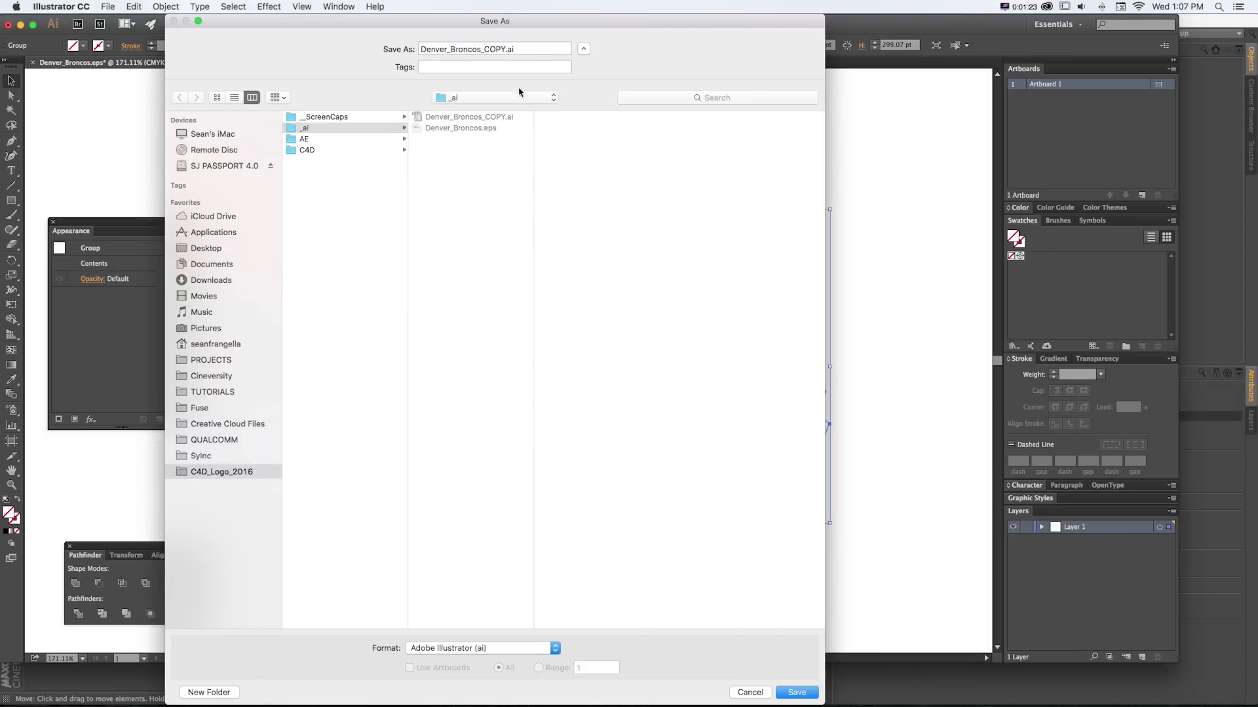
left_click(791, 691)
left_click(570, 108)
left_click_drag(580, 211, 369, 159)
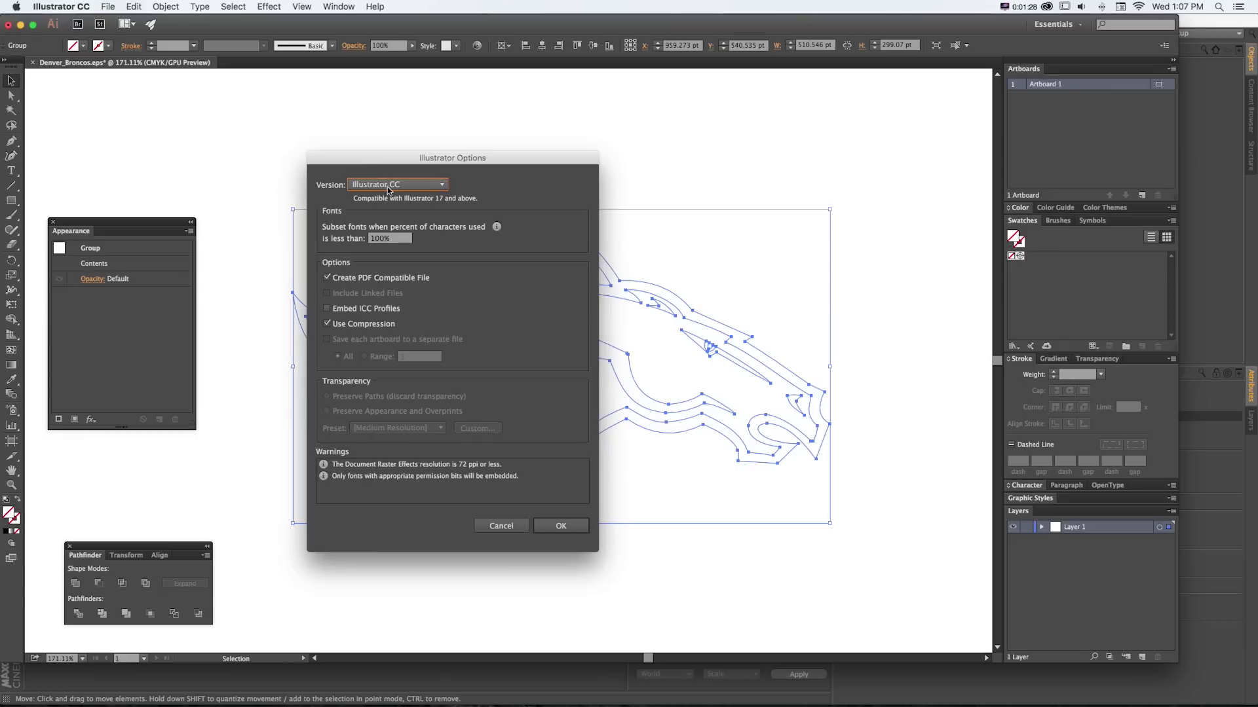
left_click(392, 186)
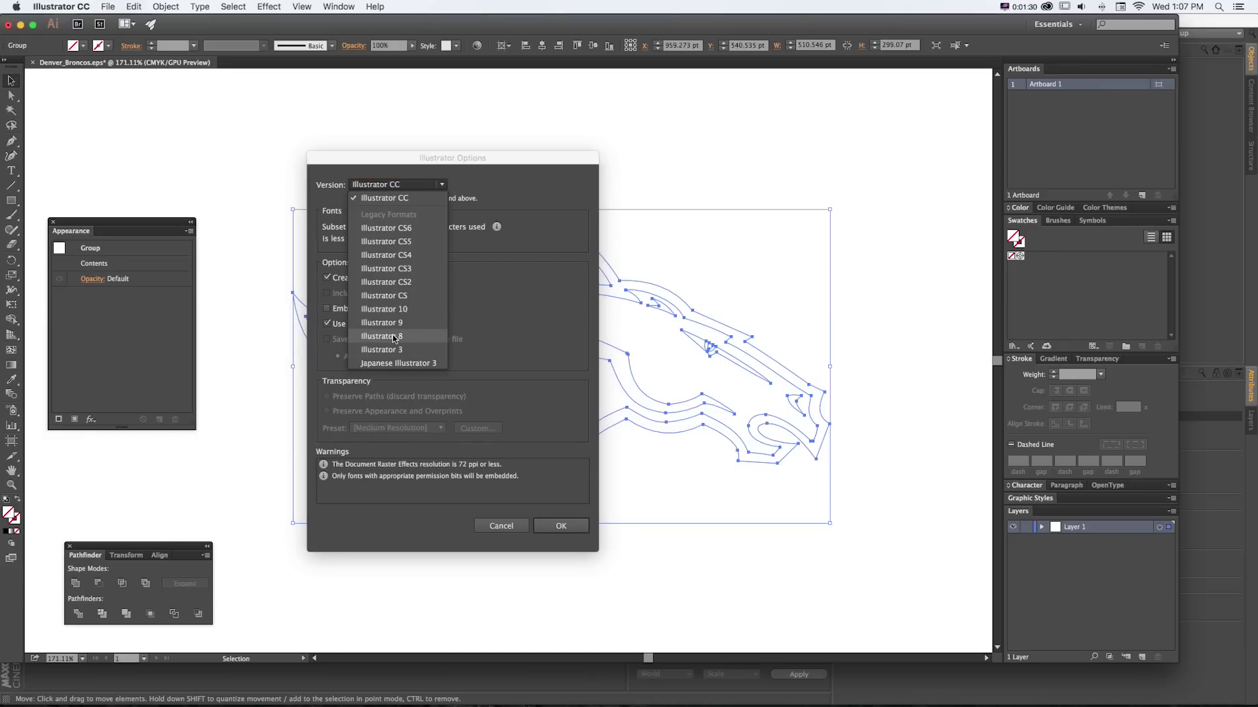
left_click(395, 338)
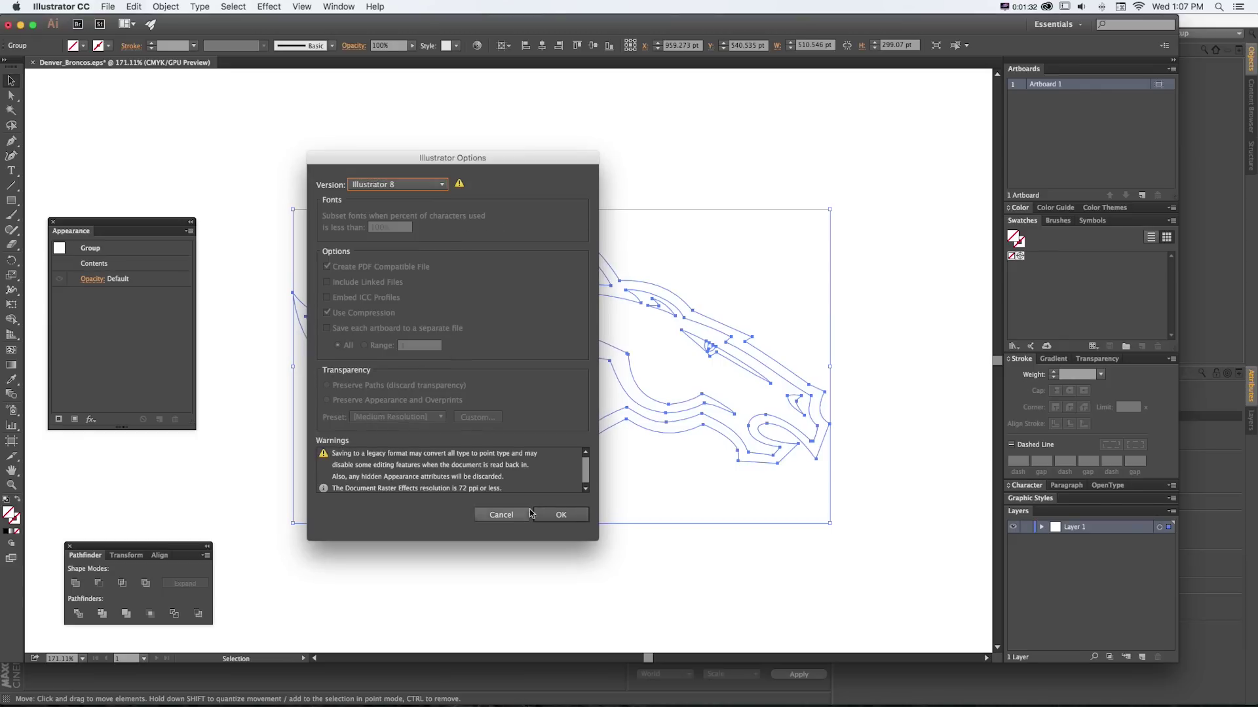
left_click(554, 516)
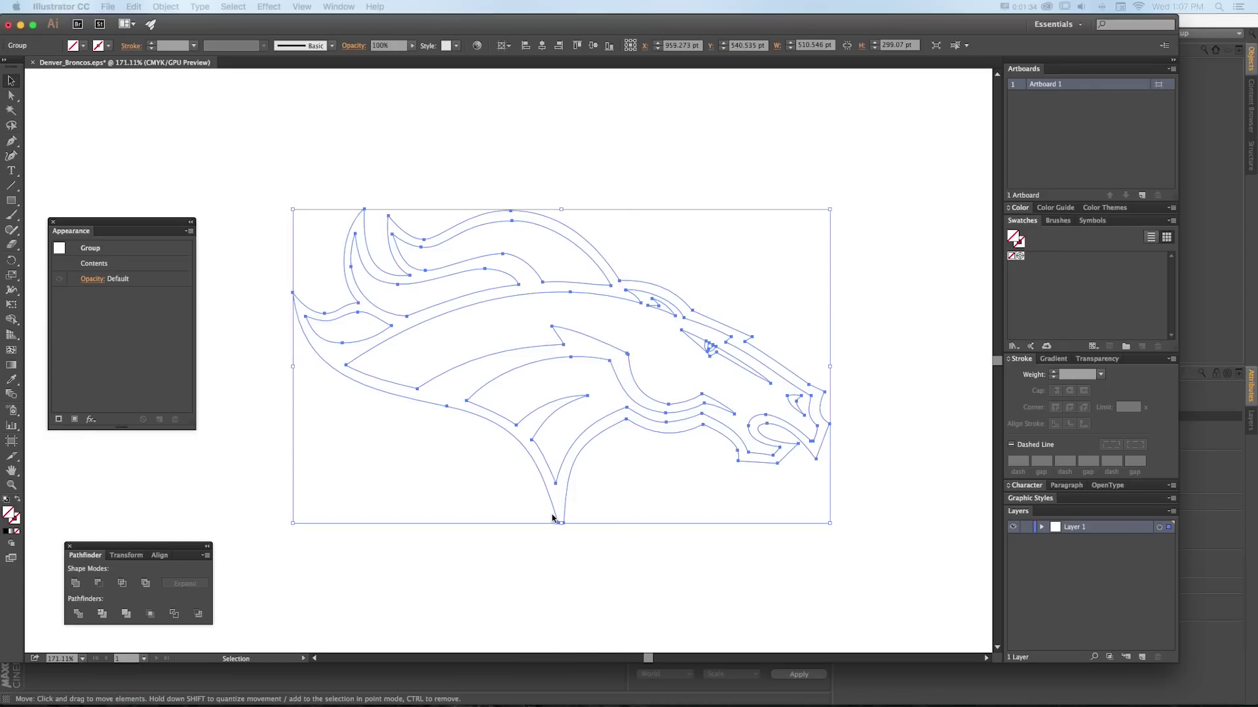
key("super+Tab")
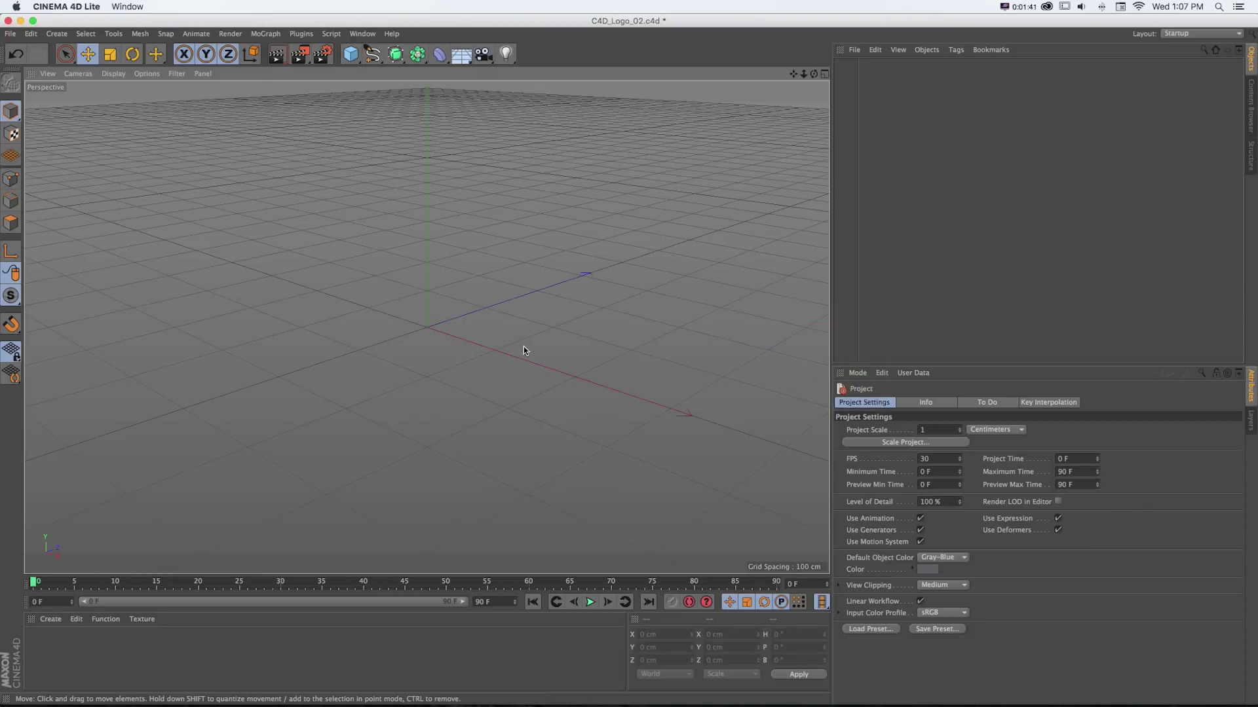
- Merge Denver_Broncos_COPY.ai with Connect Splines on, then undo that connected import
left_click(854, 50)
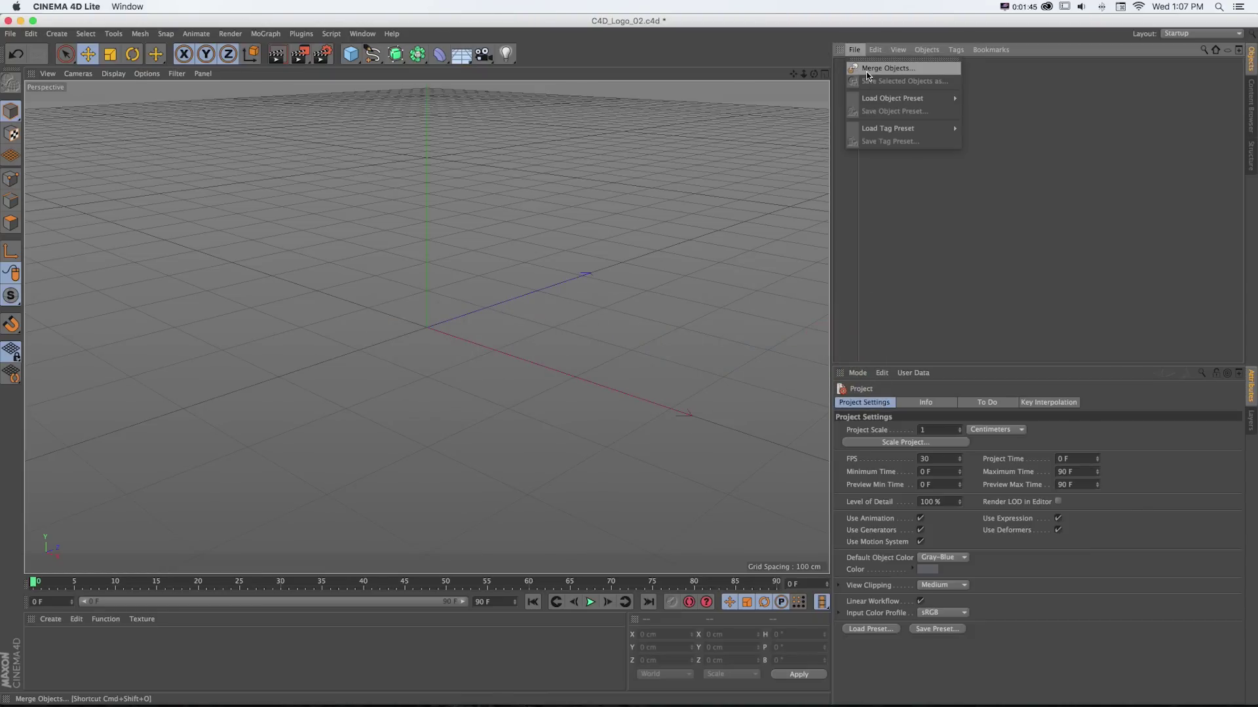
left_click(867, 74)
left_click(588, 148)
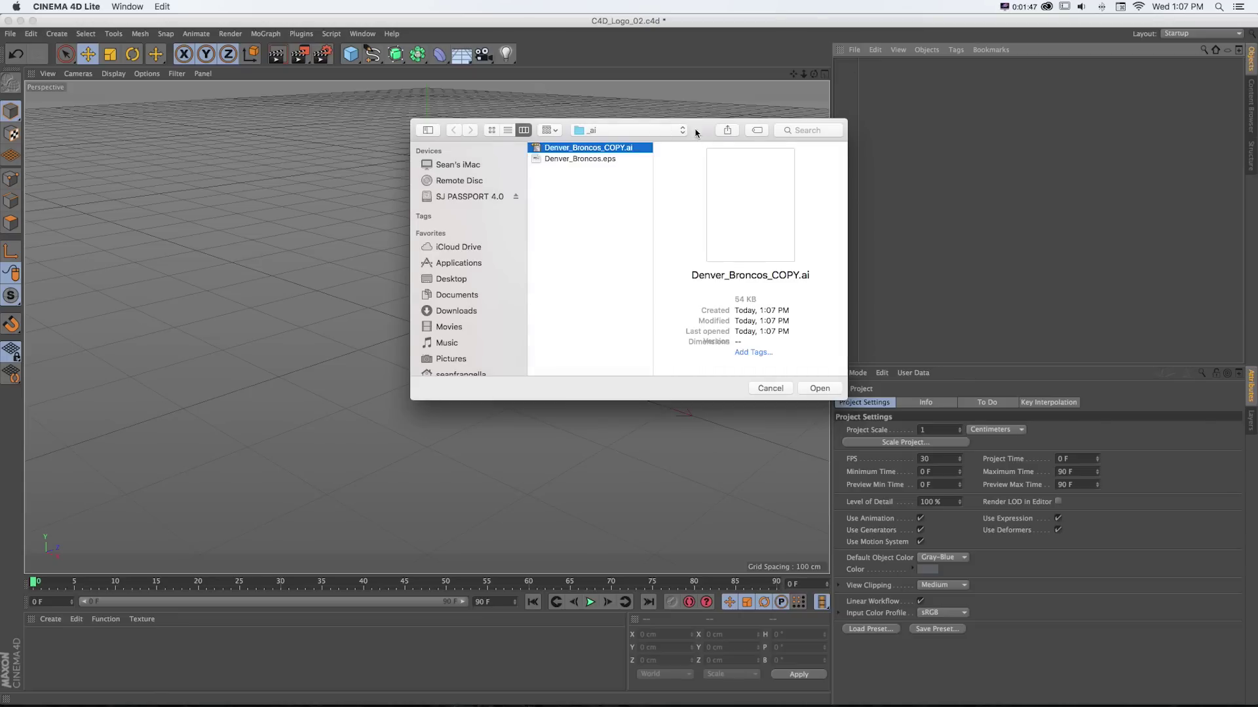
left_click(771, 381)
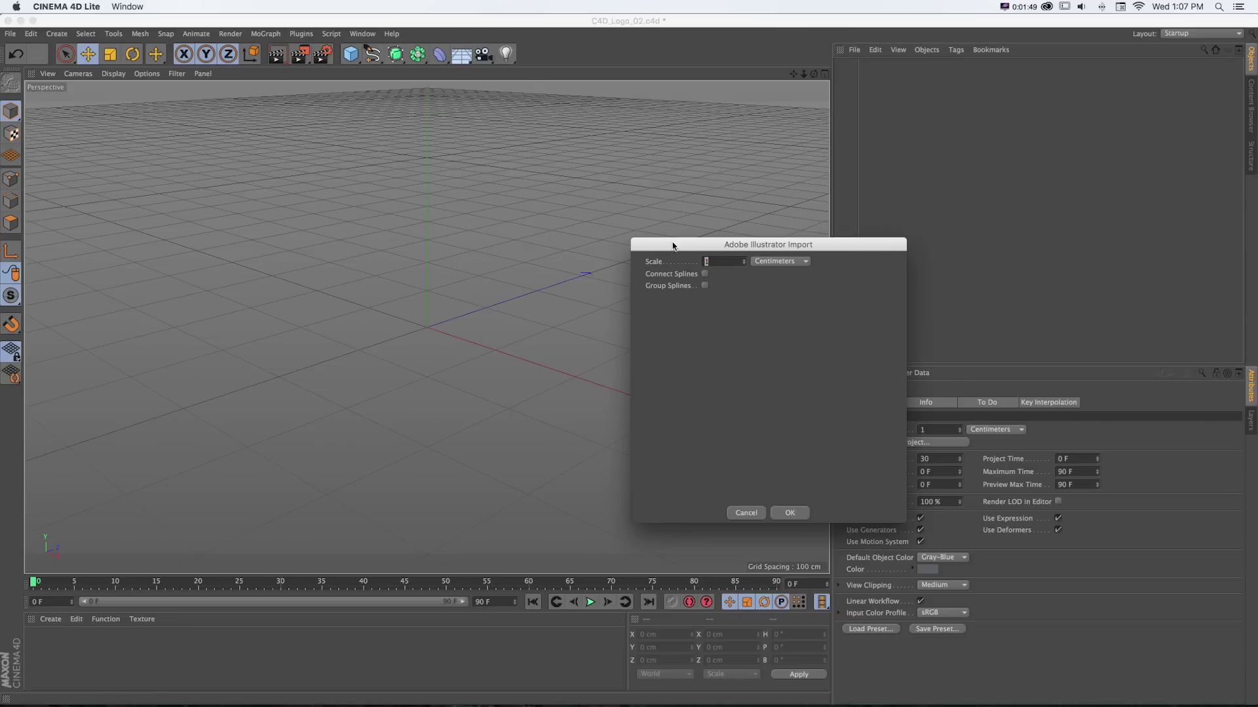
left_click(455, 228)
left_click(454, 228)
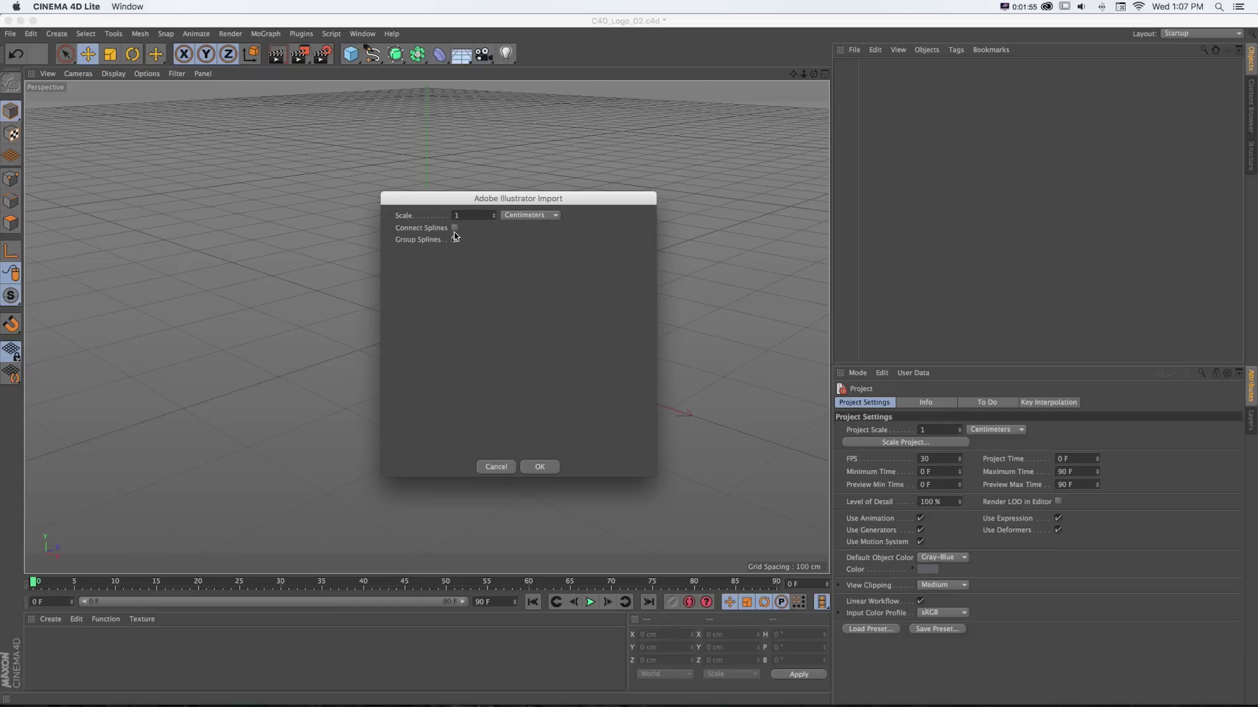
left_click(455, 228)
left_click(455, 228)
left_click(454, 228)
left_click(539, 468)
key("h")
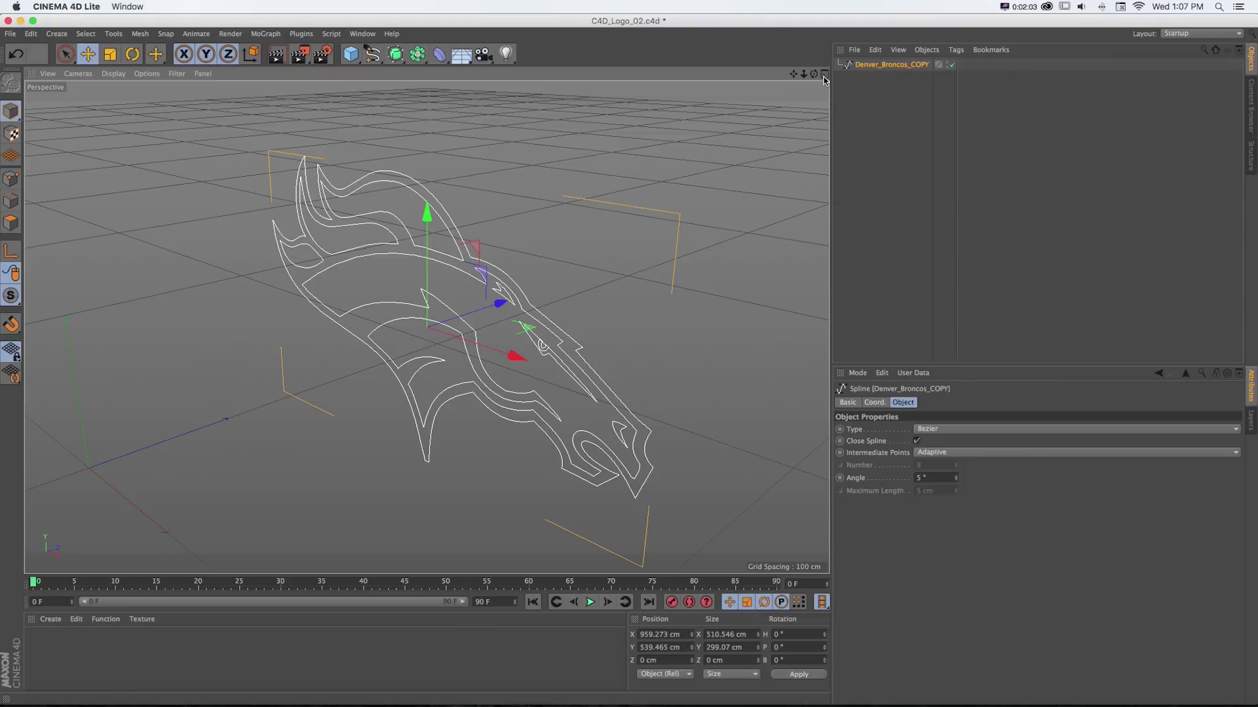
key("super+z")
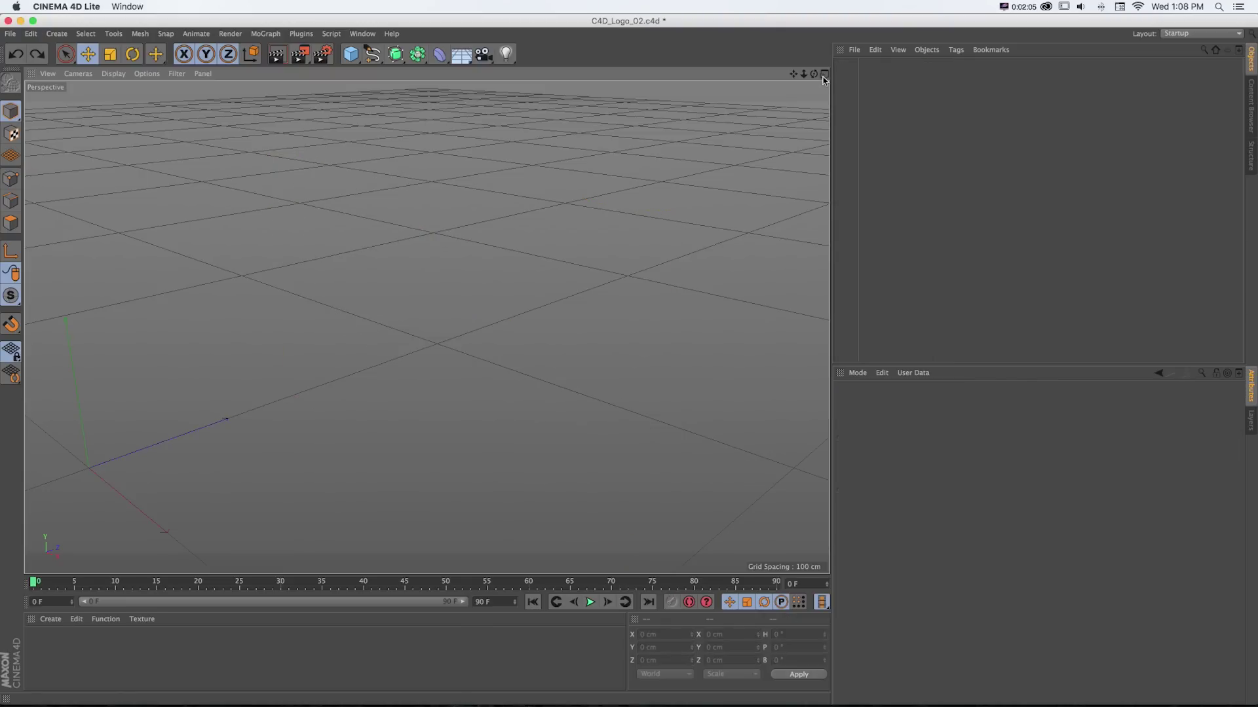
- Re-merge Denver_Broncos_COPY.ai with Connect Splines unchecked as separate grouped splines
left_click(854, 50)
left_click(865, 69)
double_click(585, 147)
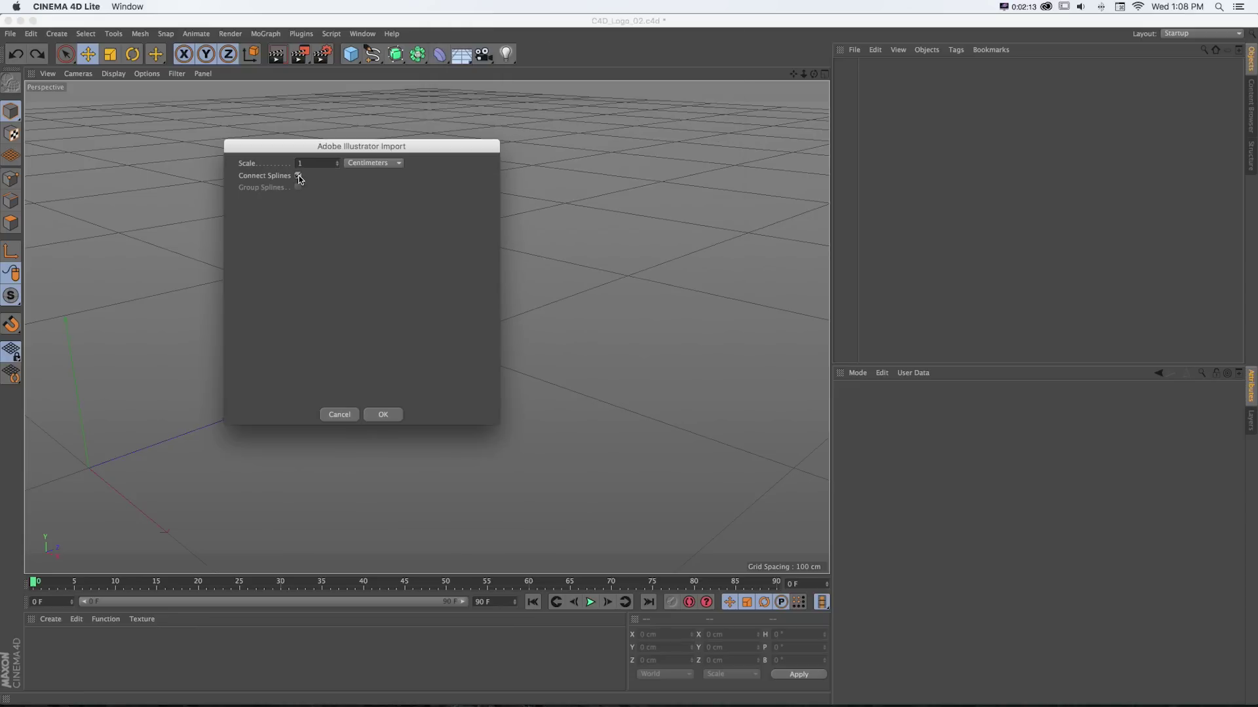
left_click(298, 177)
left_click(380, 415)
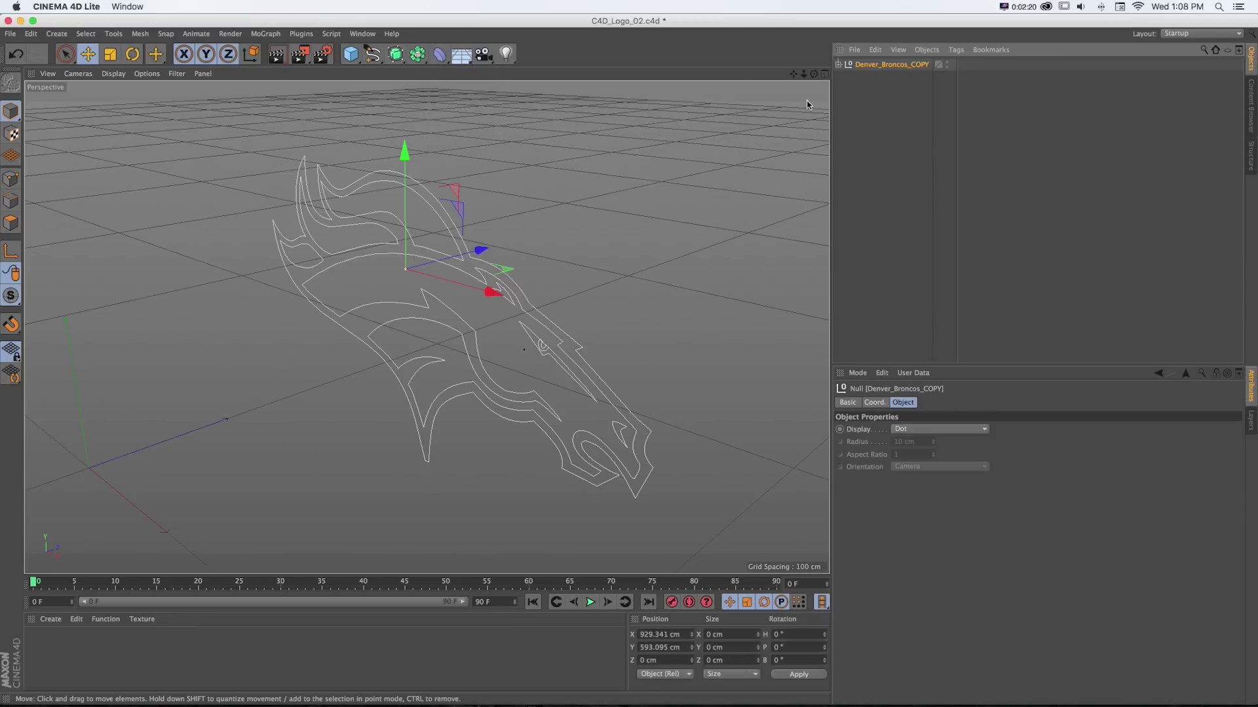
- Expand Denver_Broncos_COPY and Group 2 in the Object Manager to reveal the logo paths
left_click(839, 64)
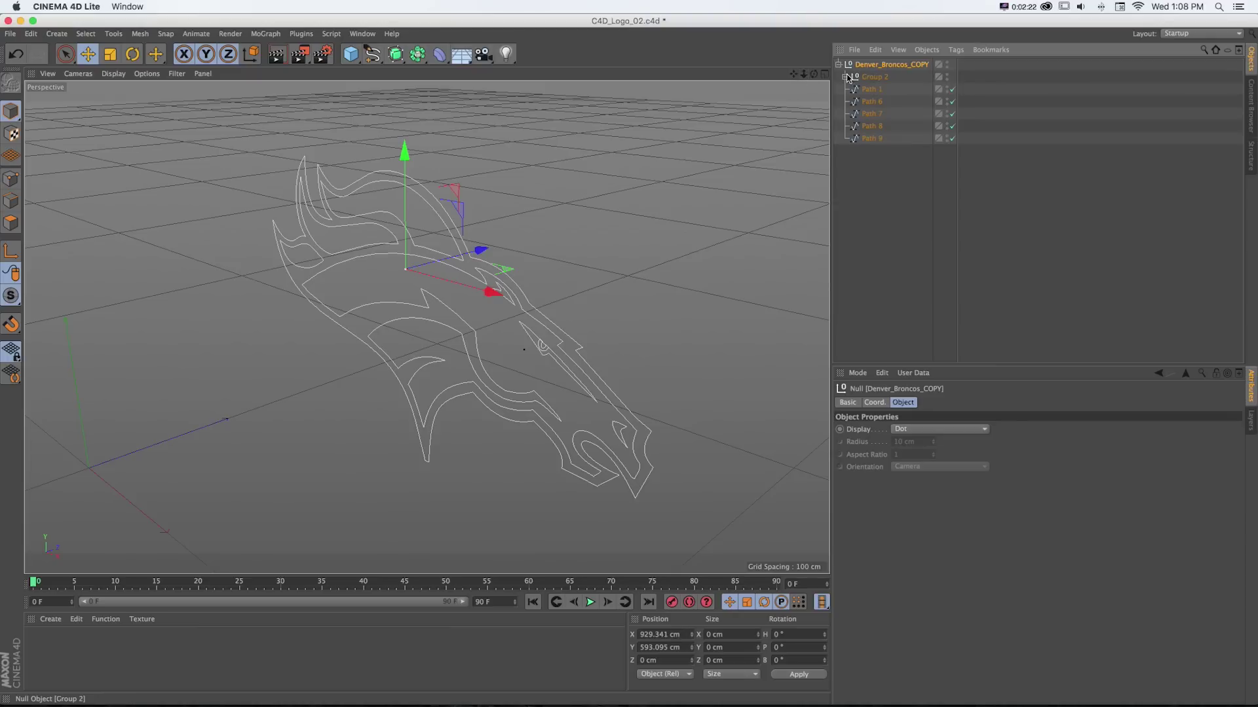
left_click(845, 77)
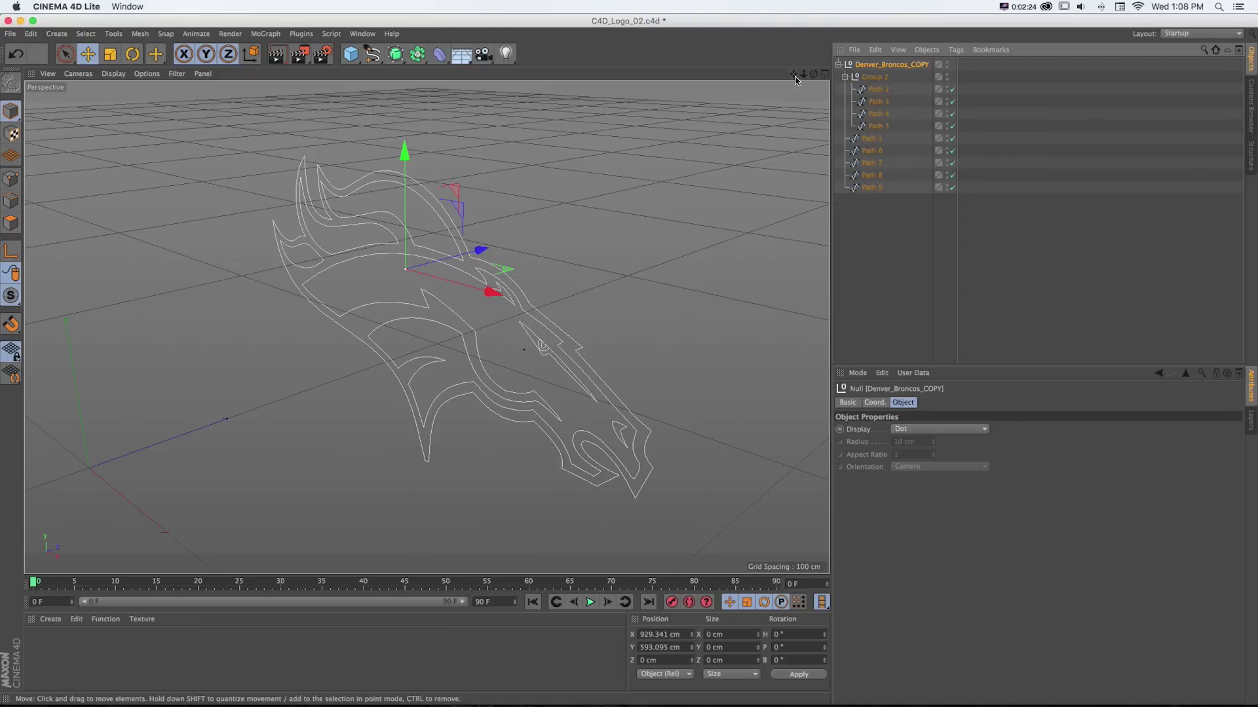
scroll(426, 325, "down", 2)
mouse_move(793, 74)
left_mouse_down()
mouse_move(427, 328)
mouse_move(791, 88)
left_mouse_up()
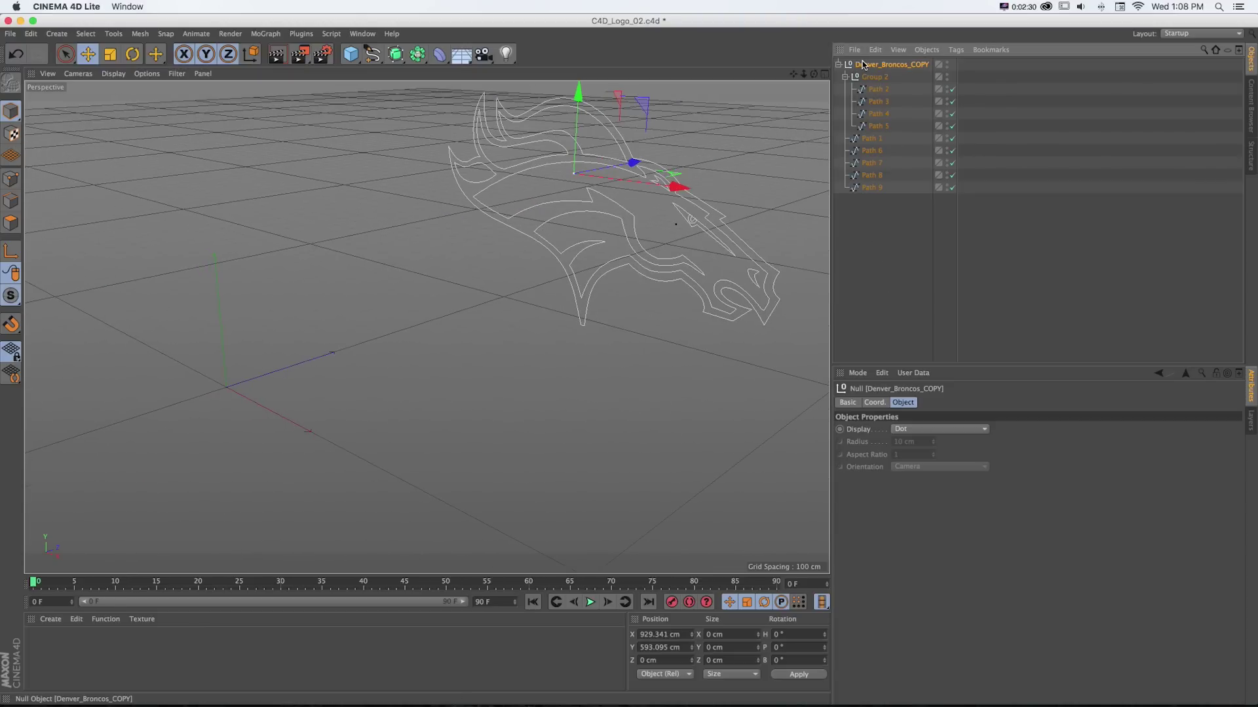
- Set the logo group's P.X and P.Y to 0 cm and reframe the view on it
left_click(875, 402)
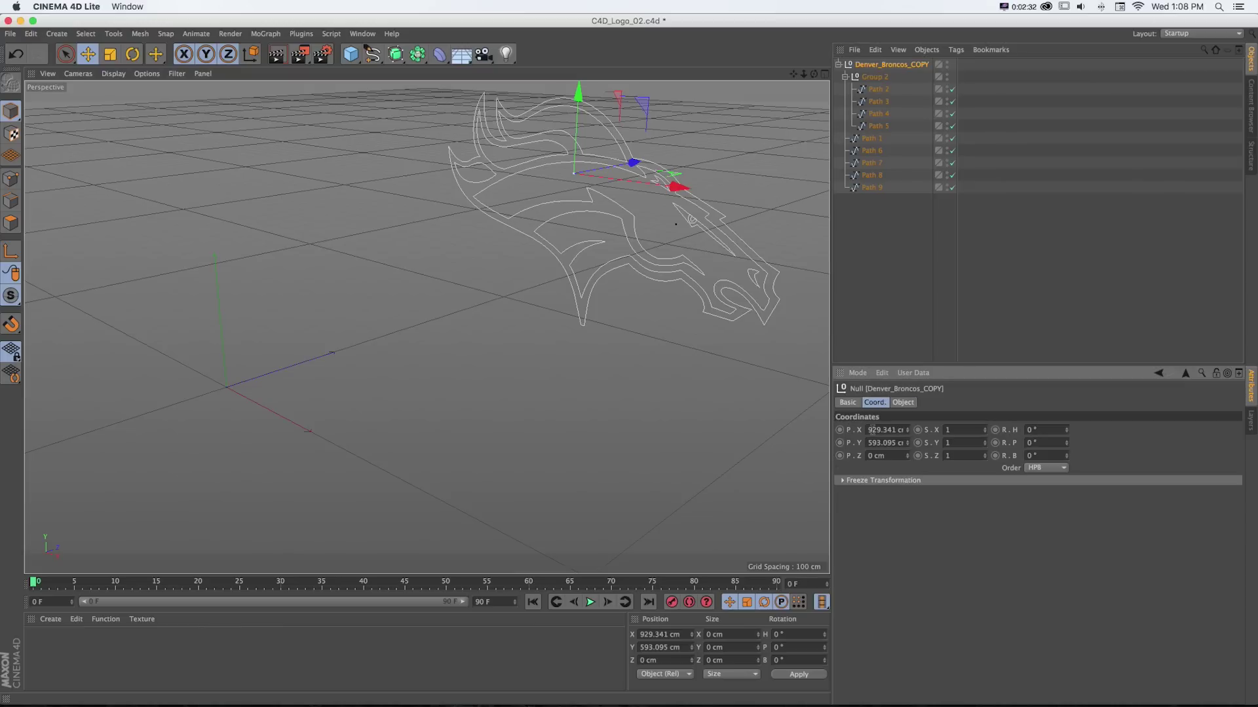
left_click_drag(901, 431, 885, 422)
type("0")
key("Tab")
type("0")
key("Return")
left_click_drag(793, 74, 427, 328)
left_click_drag(804, 74, 427, 328)
left_click_drag(804, 74, 427, 328)
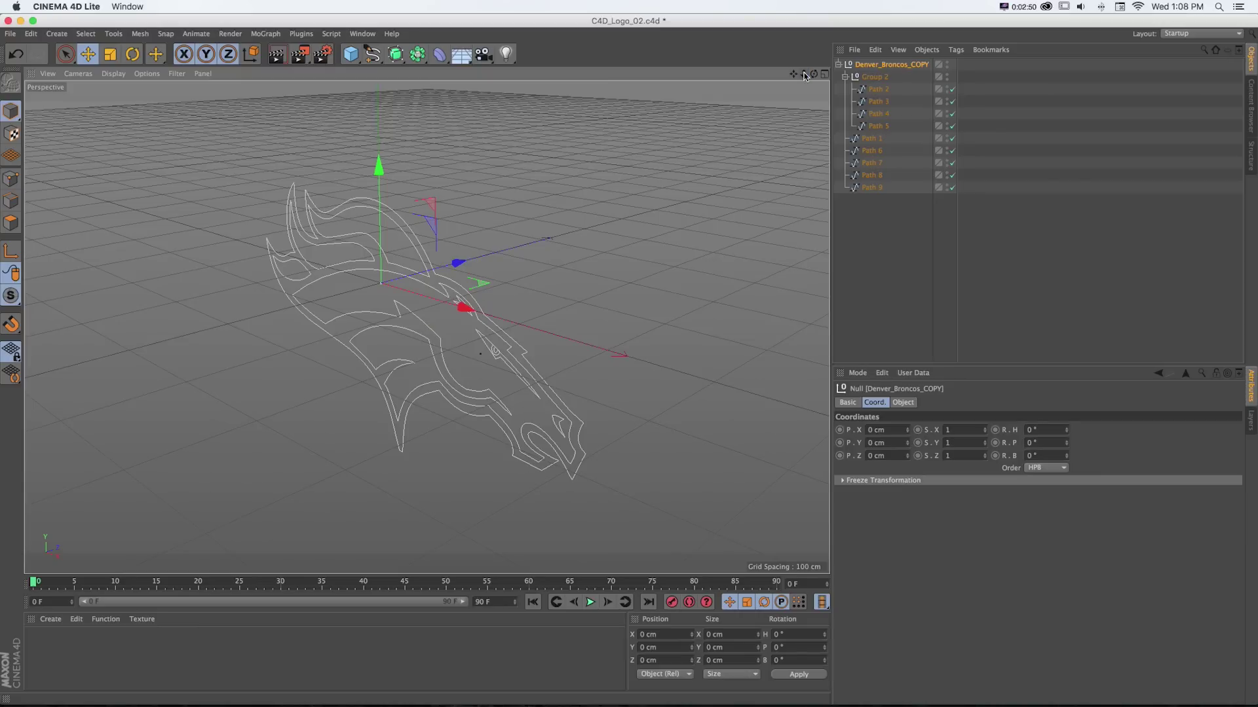
- Undo the test cube added during an interactive render region, then close the render preview
key("alt+r")
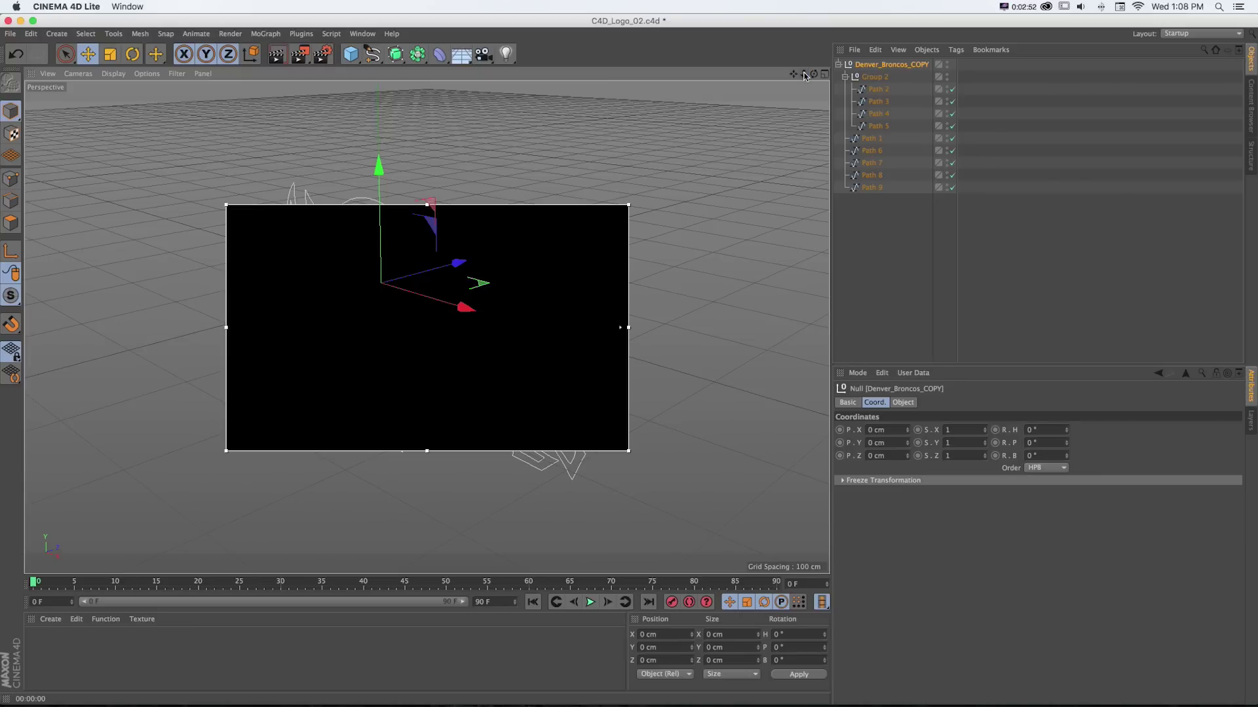
left_click_drag(628, 204, 425, 116)
left_click_drag(347, 62, 465, 73)
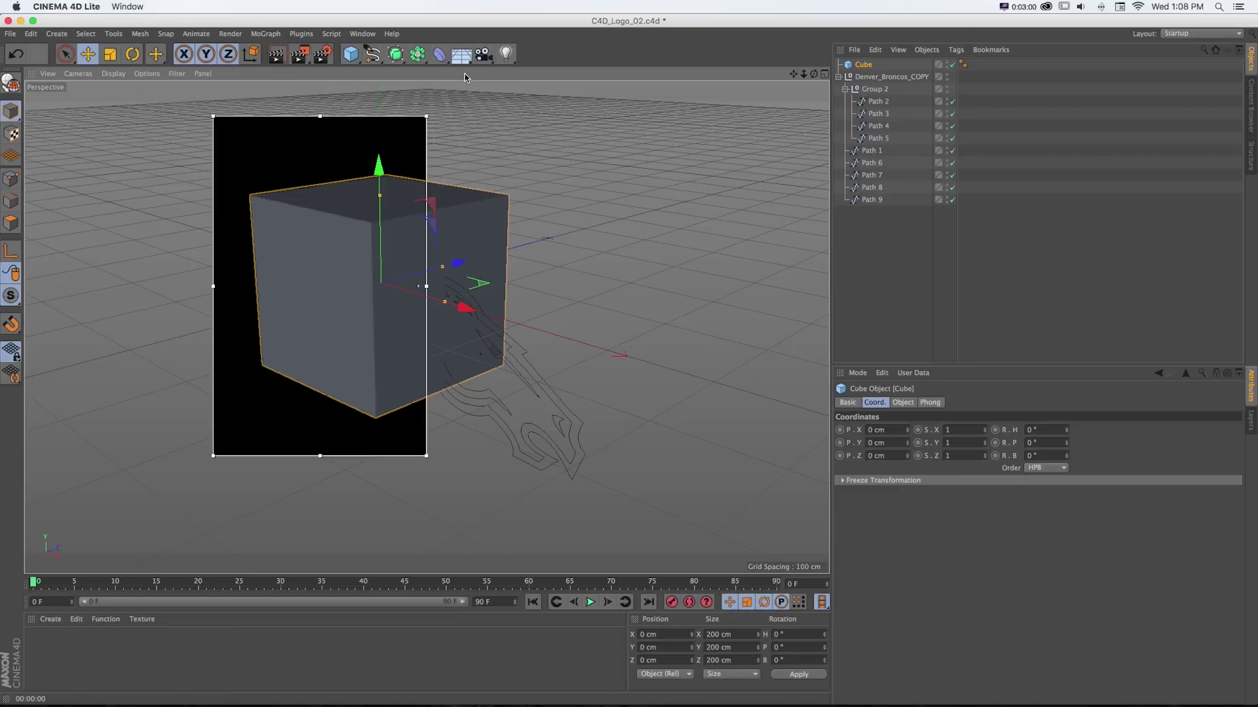
key("super+z")
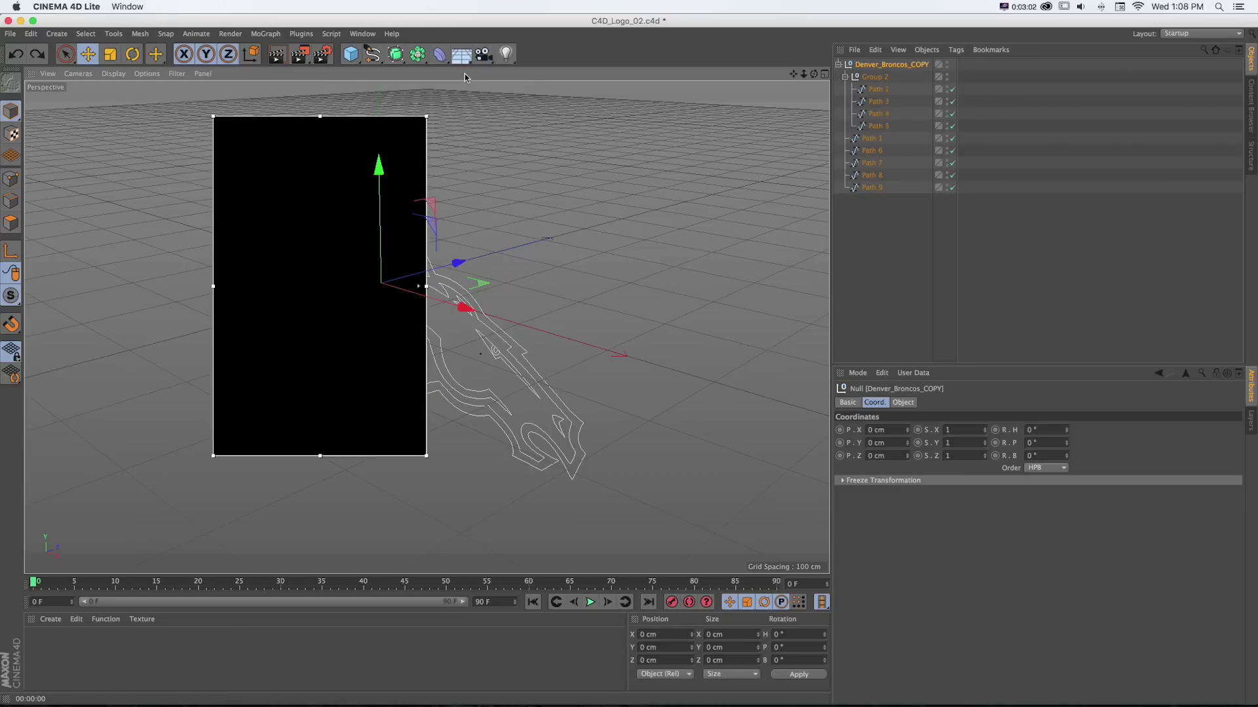
key("alt+r")
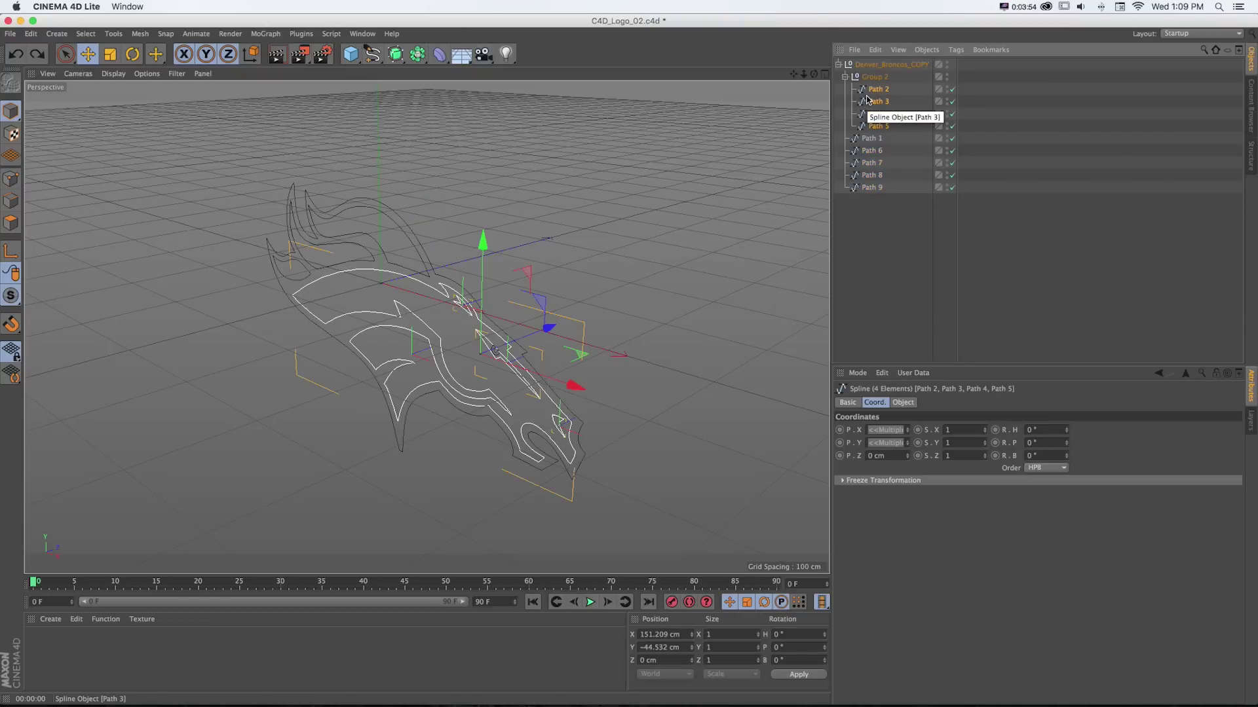
- Drag Paths 1–9 out of Group 2 to the top level and delete both empty nulls
left_click(870, 90)
left_click(863, 126, "shift")
left_click_drag(864, 126, 872, 226)
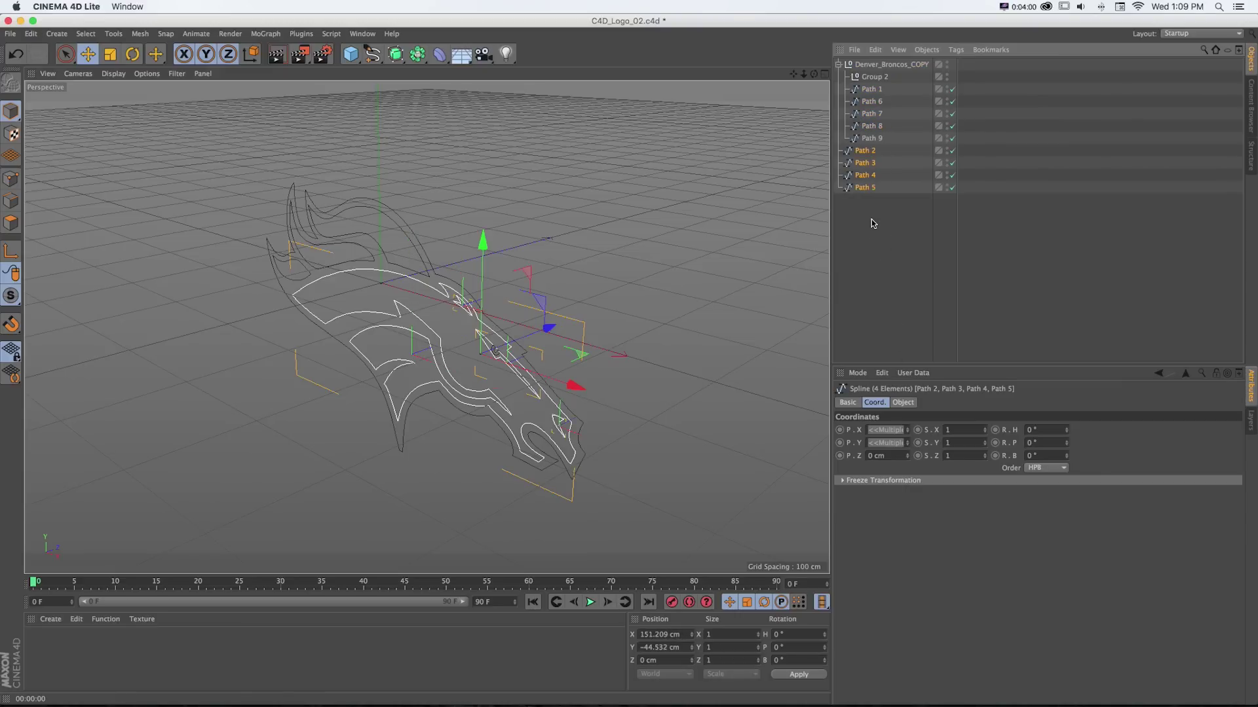
left_click(866, 91)
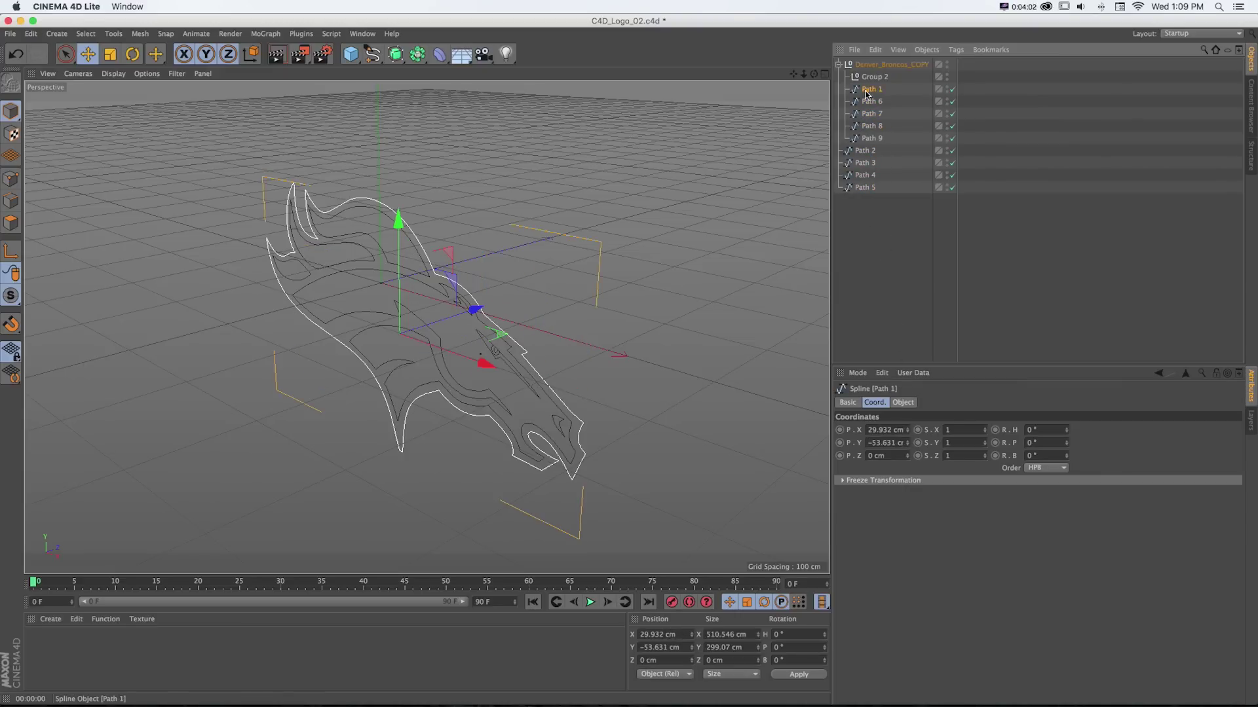
left_click(867, 138, "shift")
left_click_drag(863, 143, 871, 244)
left_click(871, 65)
left_click(869, 78, "shift")
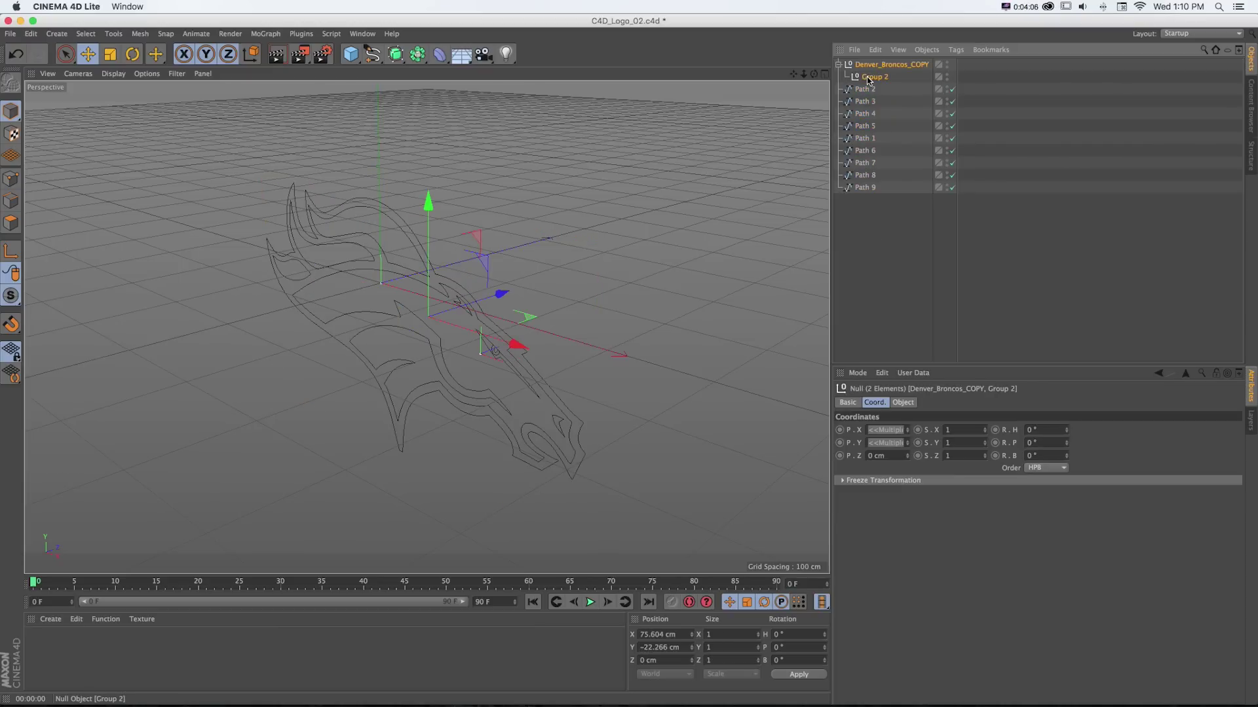
key("Delete")
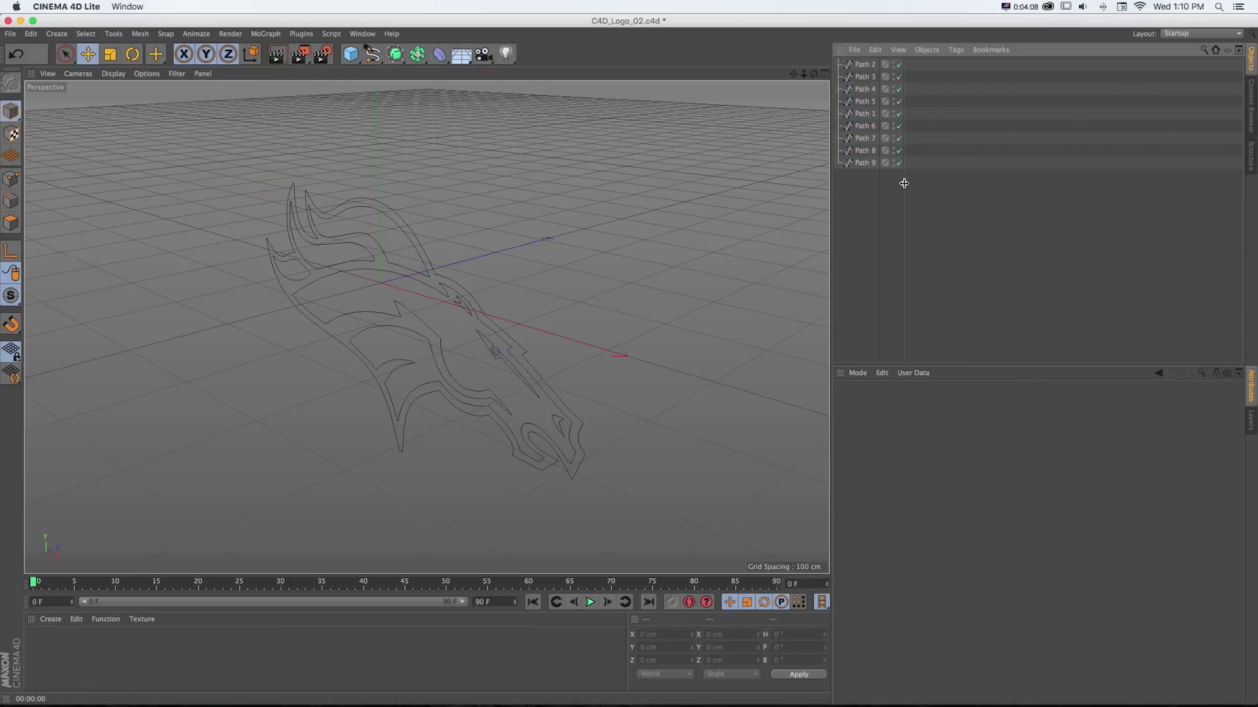
- Select Paths 2, 3, 7, 8 and 9 in turn to identify each logo part
left_click(865, 65)
left_click(863, 78)
left_click(863, 92)
left_click(862, 76)
left_click(864, 139)
left_click(866, 150)
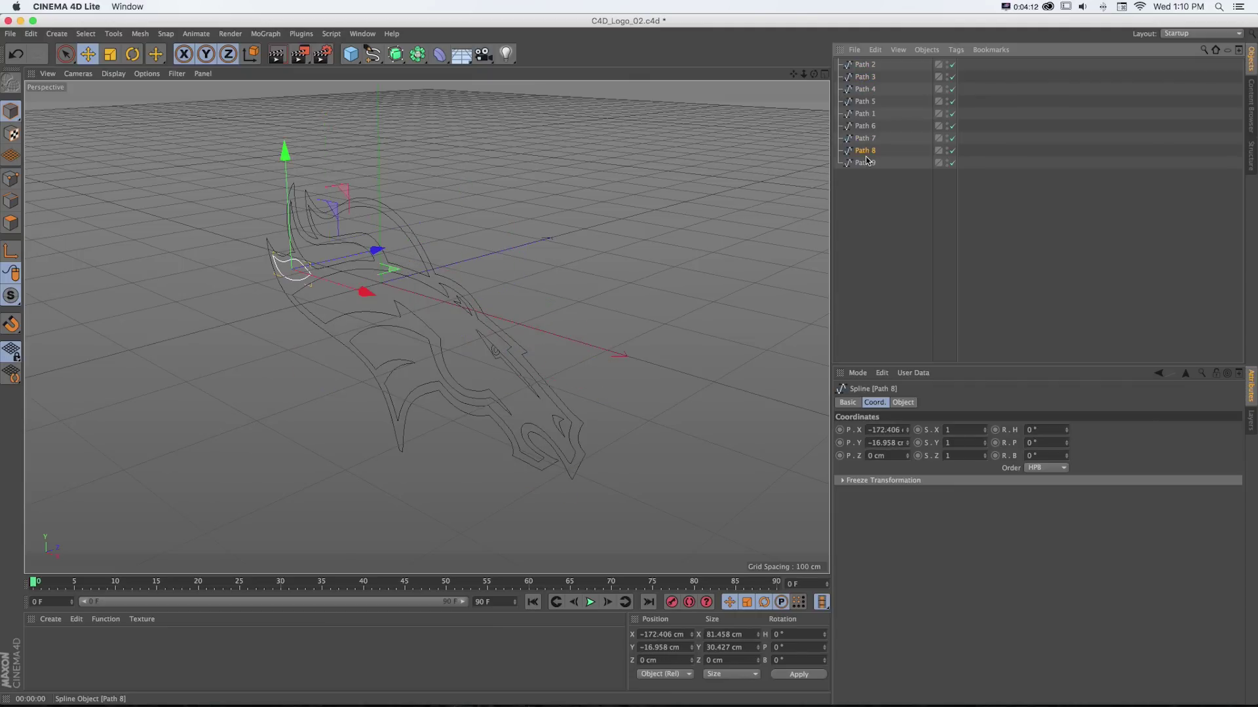
left_click(865, 163)
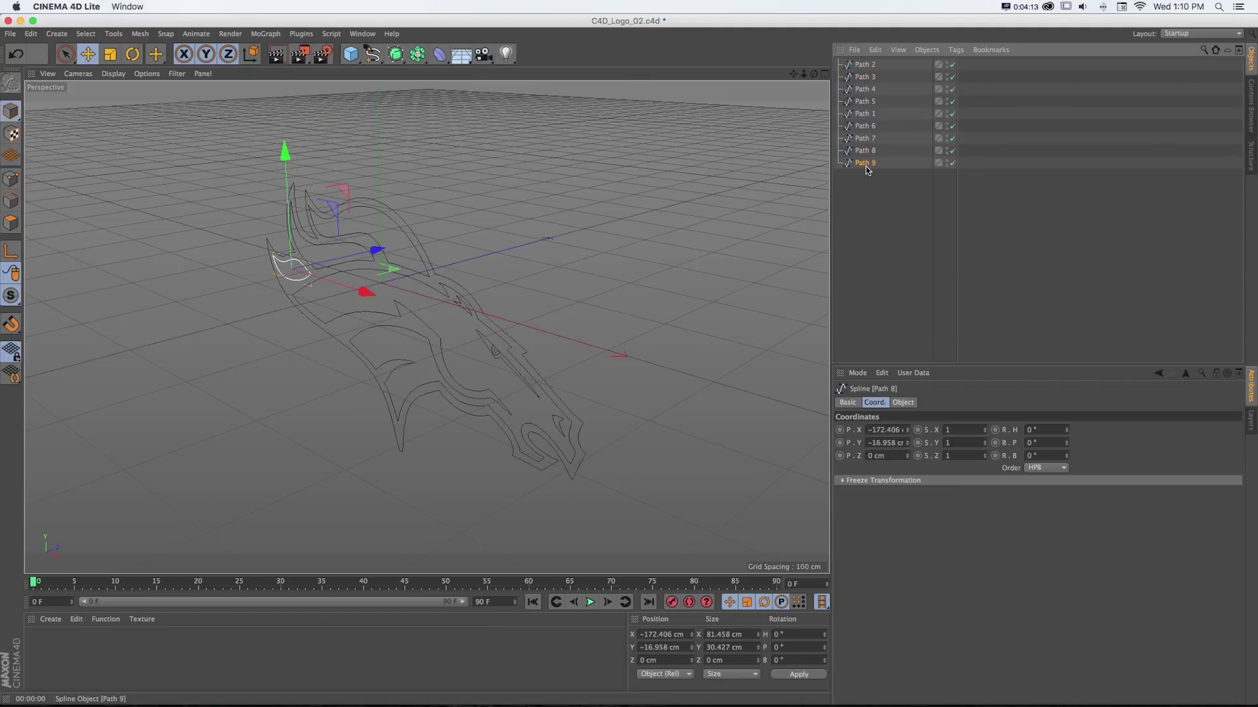
left_click(863, 66)
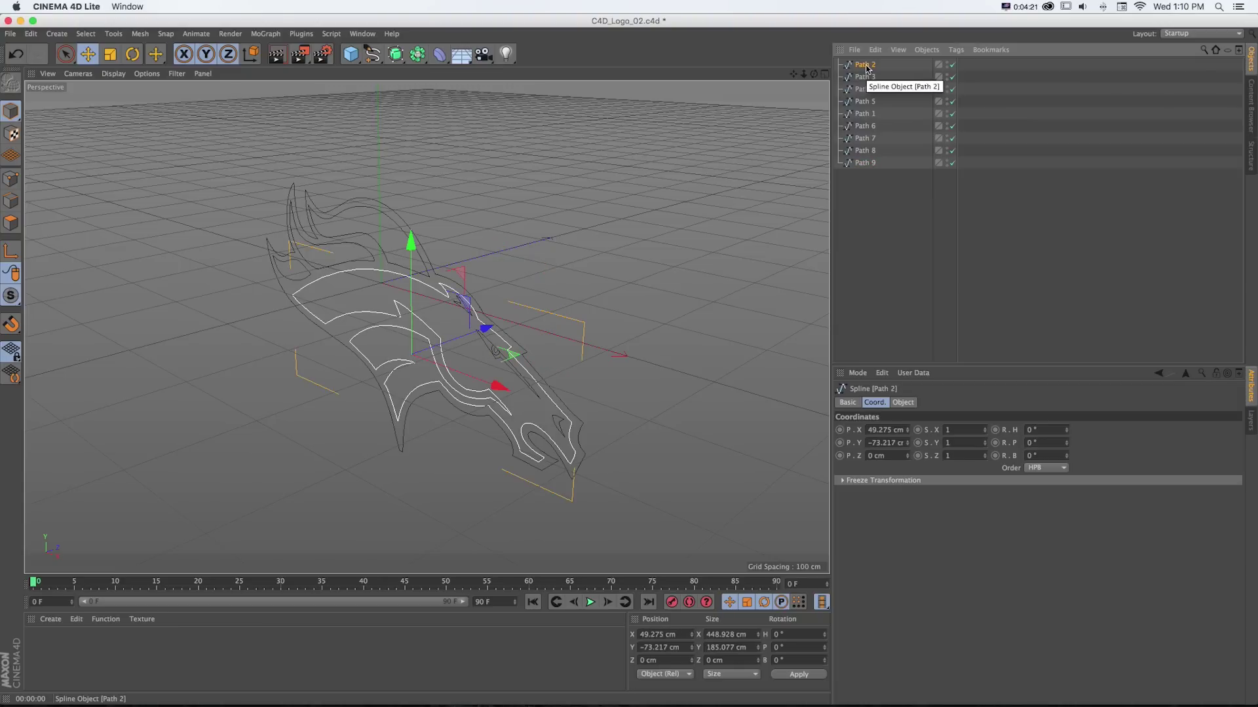
- Rename the selected top path in the Object Manager
double_click(864, 65)
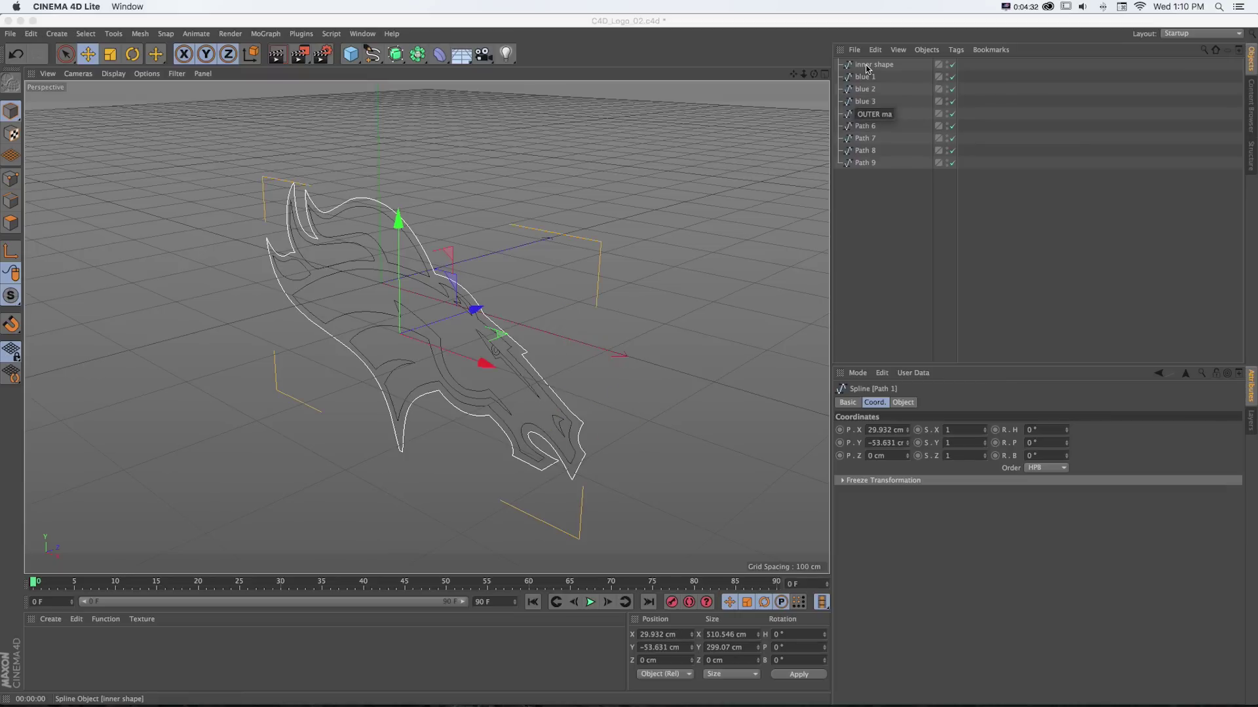
type("mane 3")
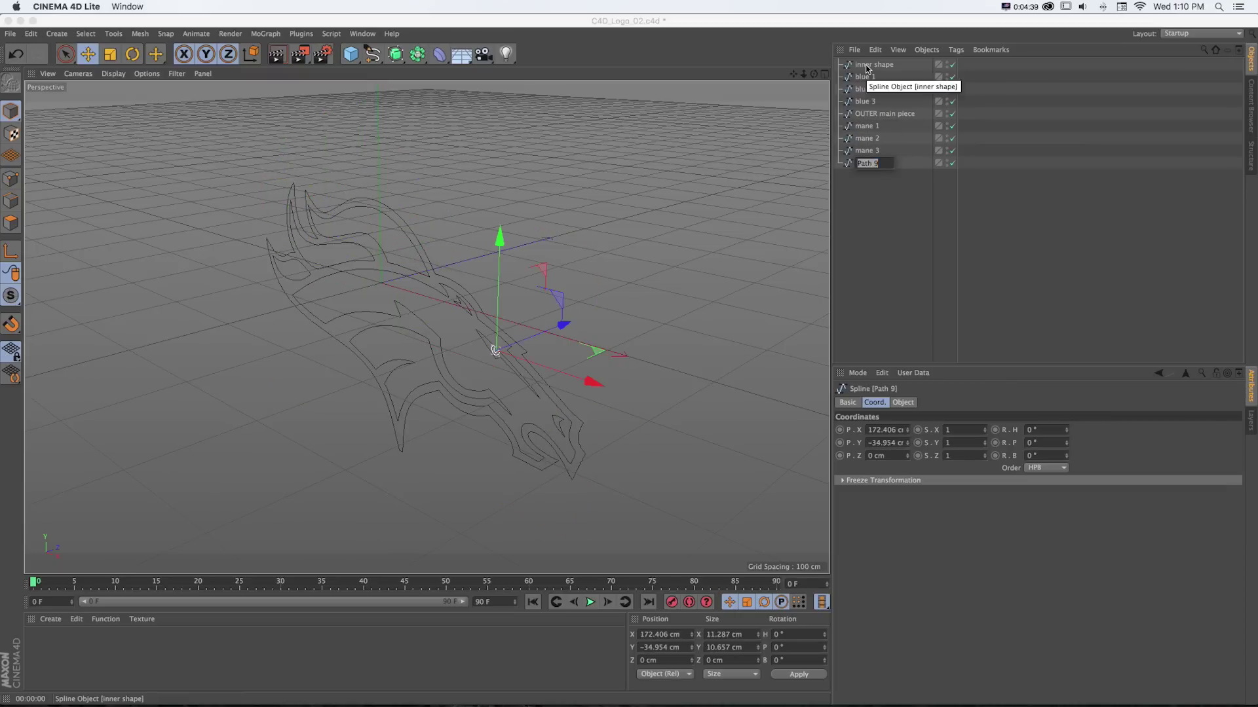
key("Return")
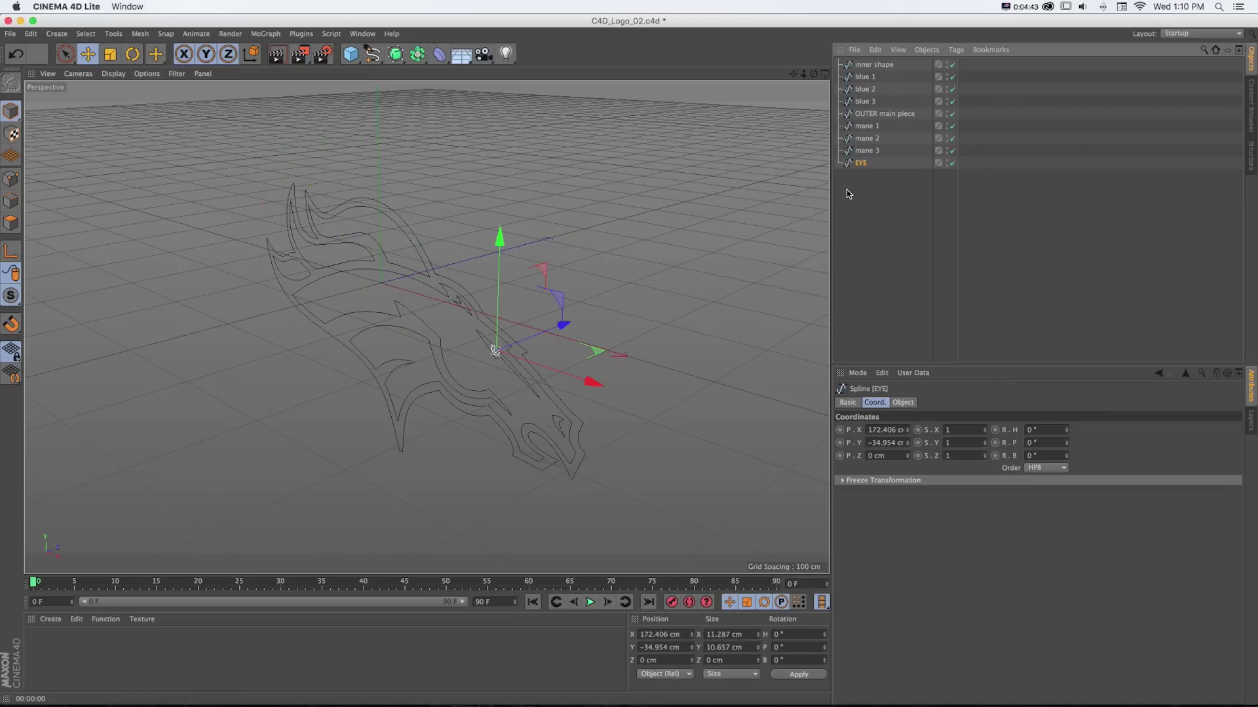
- Move OUTER main piece to the bottom of the list, reposition inner shape, and inspect the outline edge-on
left_click_drag(877, 115, 875, 194)
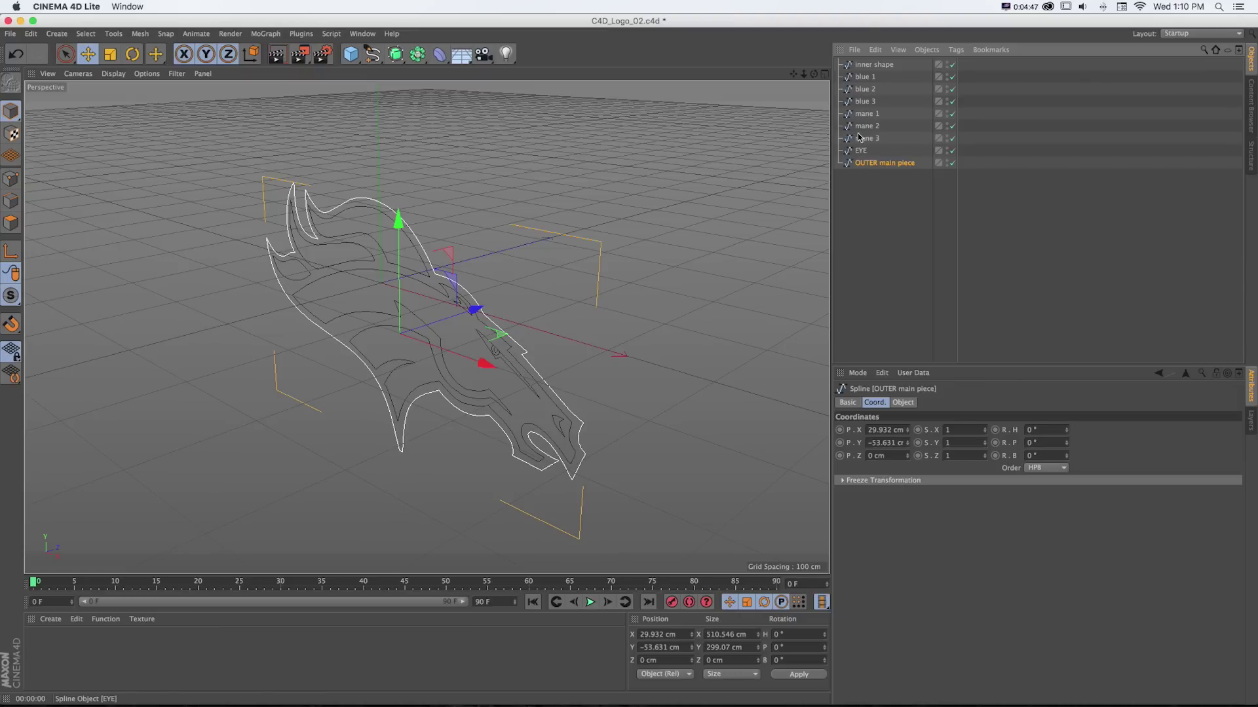
mouse_move(865, 64)
left_mouse_down()
mouse_move(859, 156)
mouse_move(859, 64)
left_mouse_up()
left_click(865, 164)
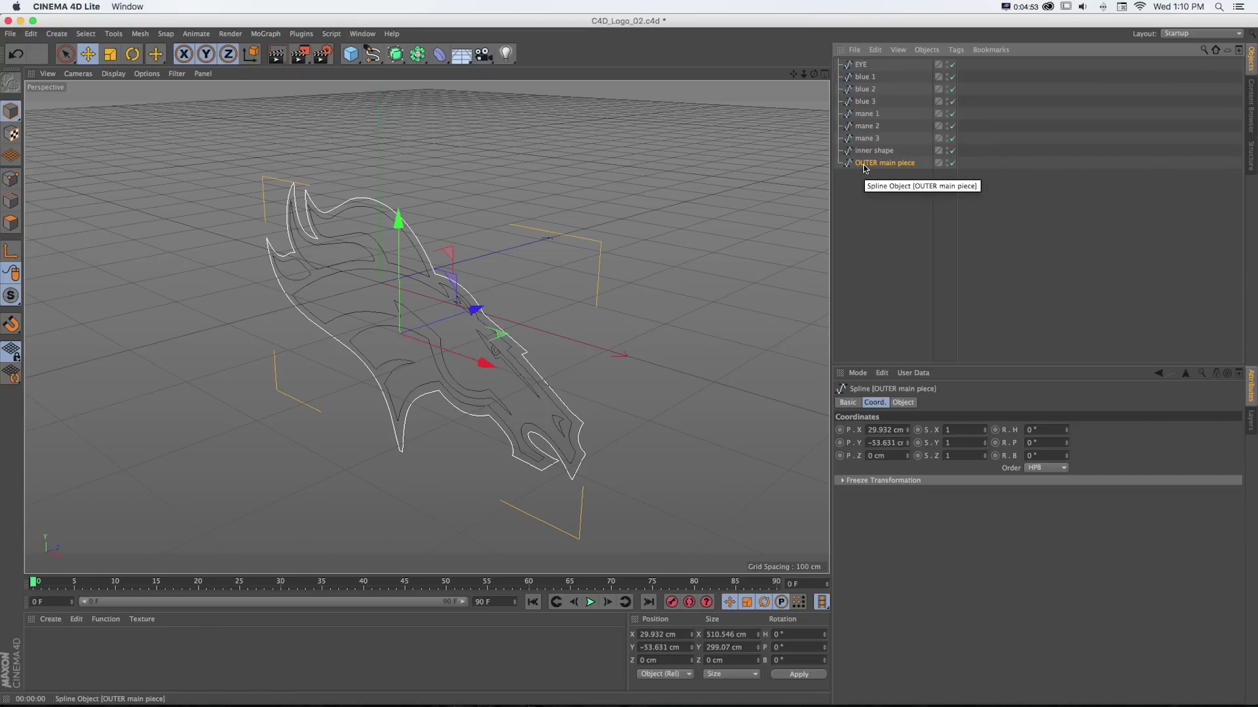
mouse_move(469, 325)
left_mouse_down("alt")
mouse_move(355, 311)
mouse_move(509, 312)
mouse_move(478, 323)
left_mouse_up("alt")
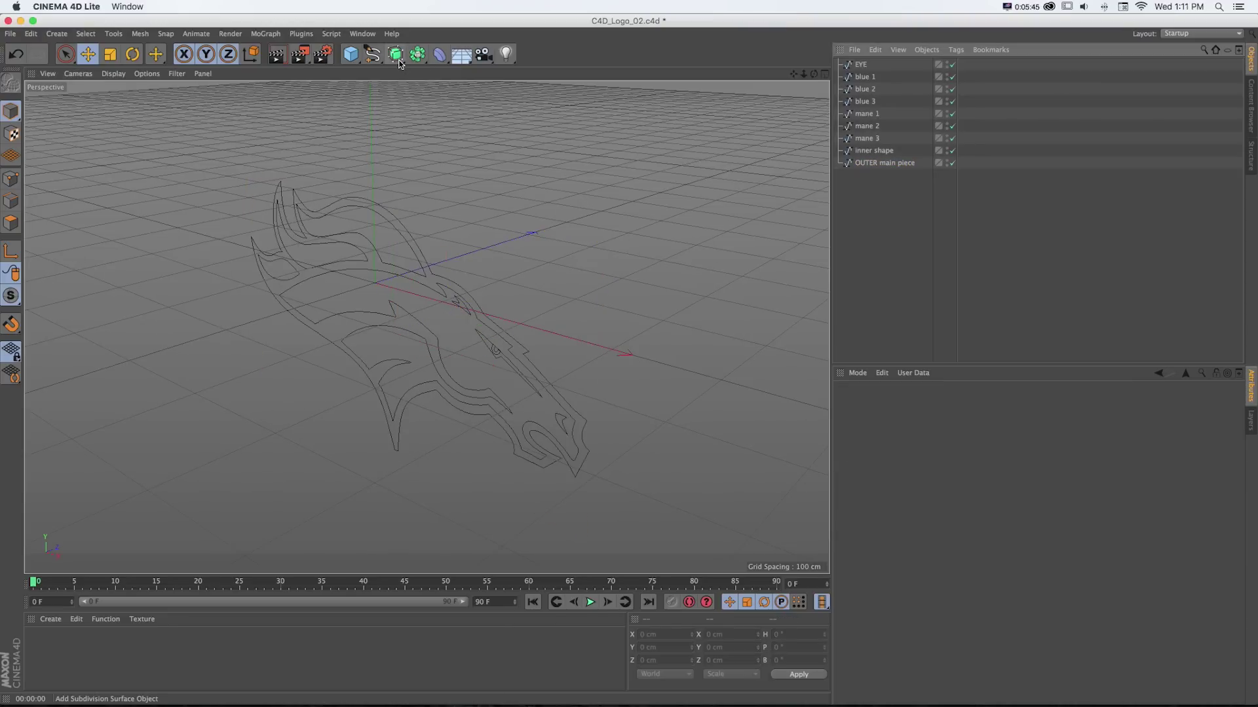
- Add an Extrude generator, put all nine logo splines under it, and enable Hierarchical
left_click(395, 53)
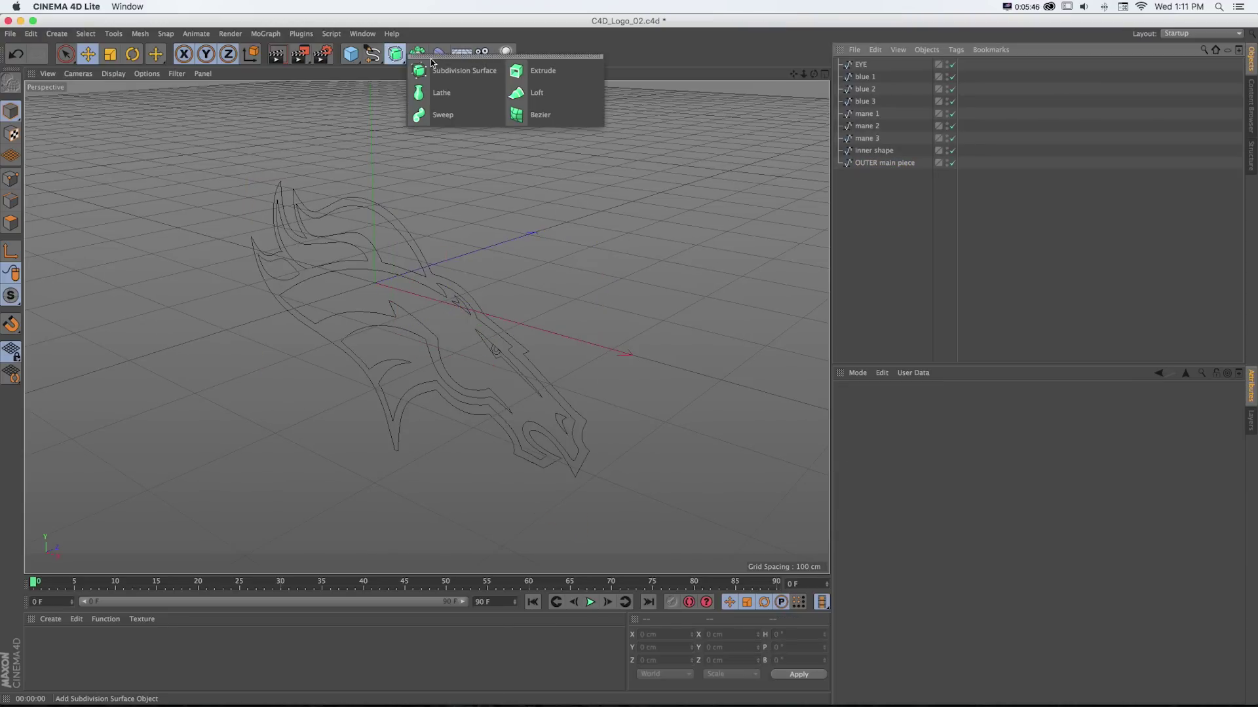
left_click(528, 70)
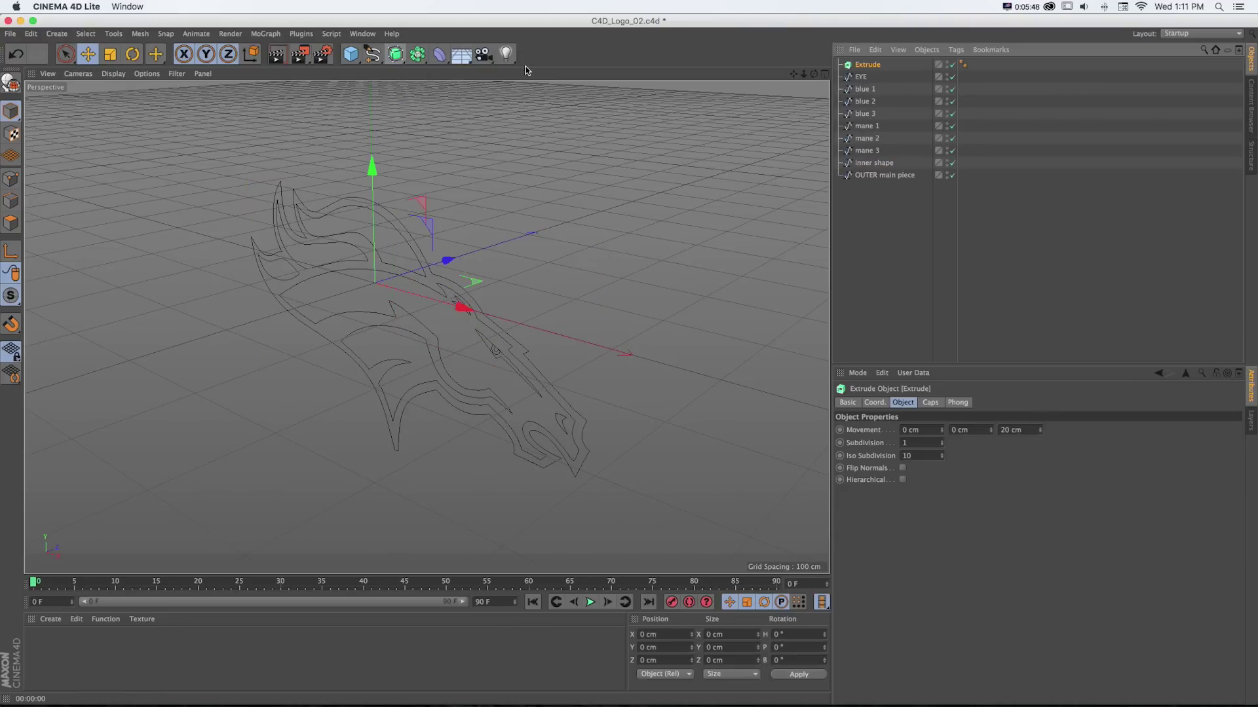
left_click_drag(905, 255, 857, 67)
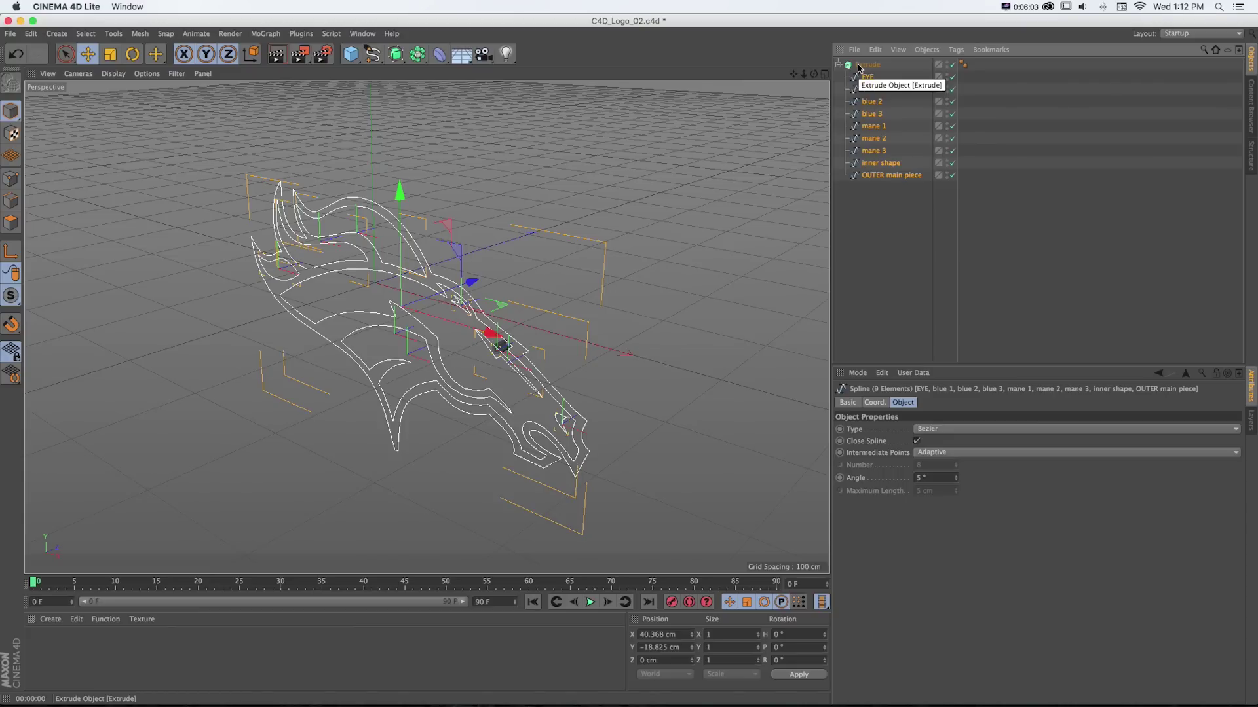
left_click(864, 66)
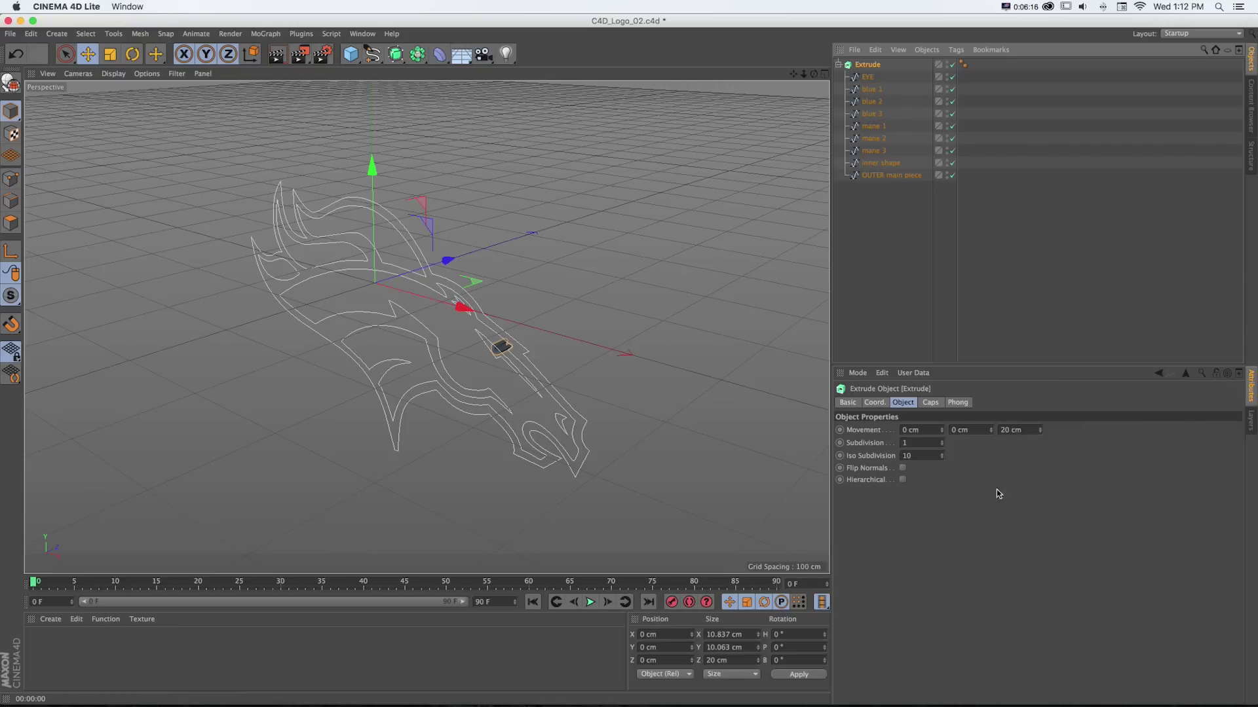
left_click(902, 480)
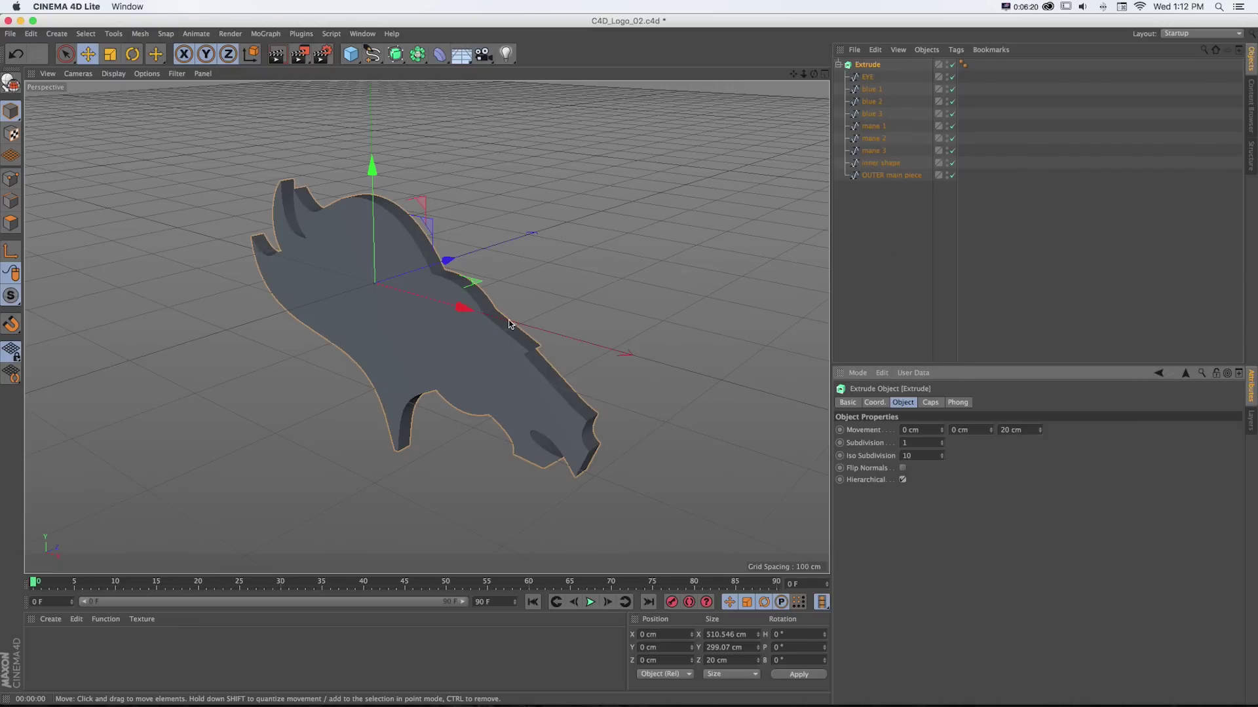
- Test pushing the EYE spline along the depth axis, then undo the change
left_click(867, 77)
mouse_move(538, 332)
left_mouse_down()
mouse_move(527, 338)
mouse_move(537, 332)
left_mouse_up()
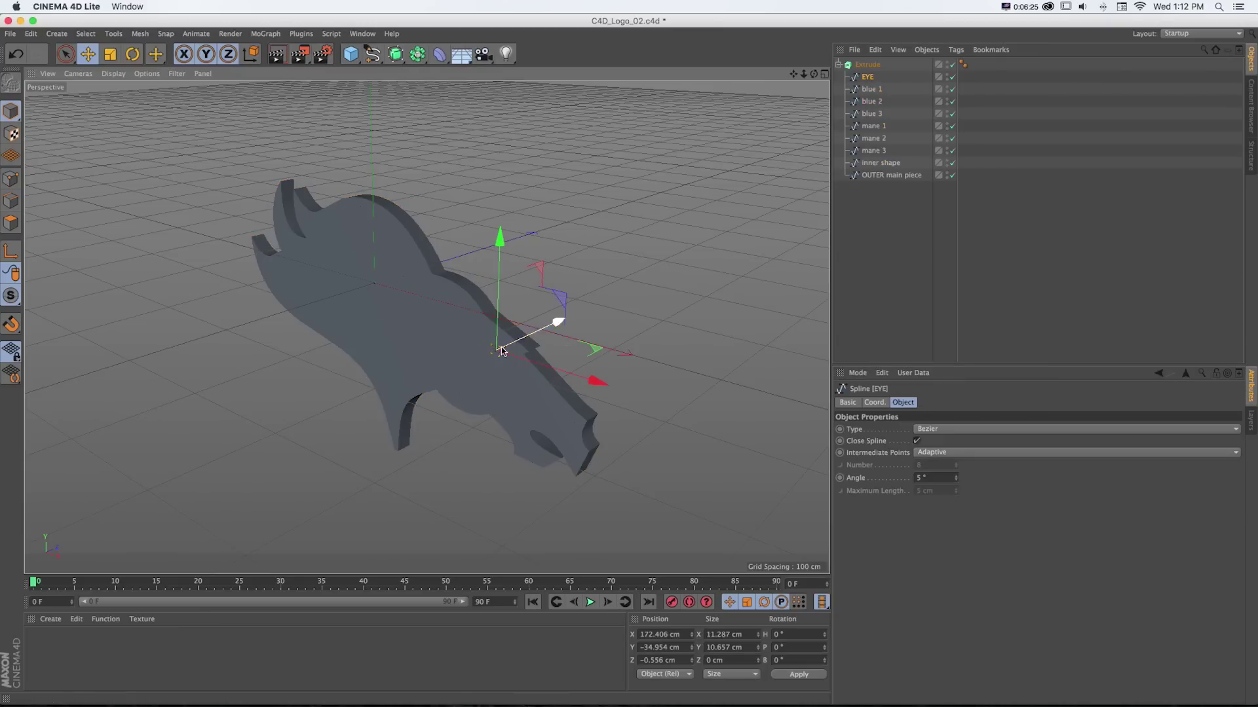
scroll(495, 356, "up", 8)
key("super+z")
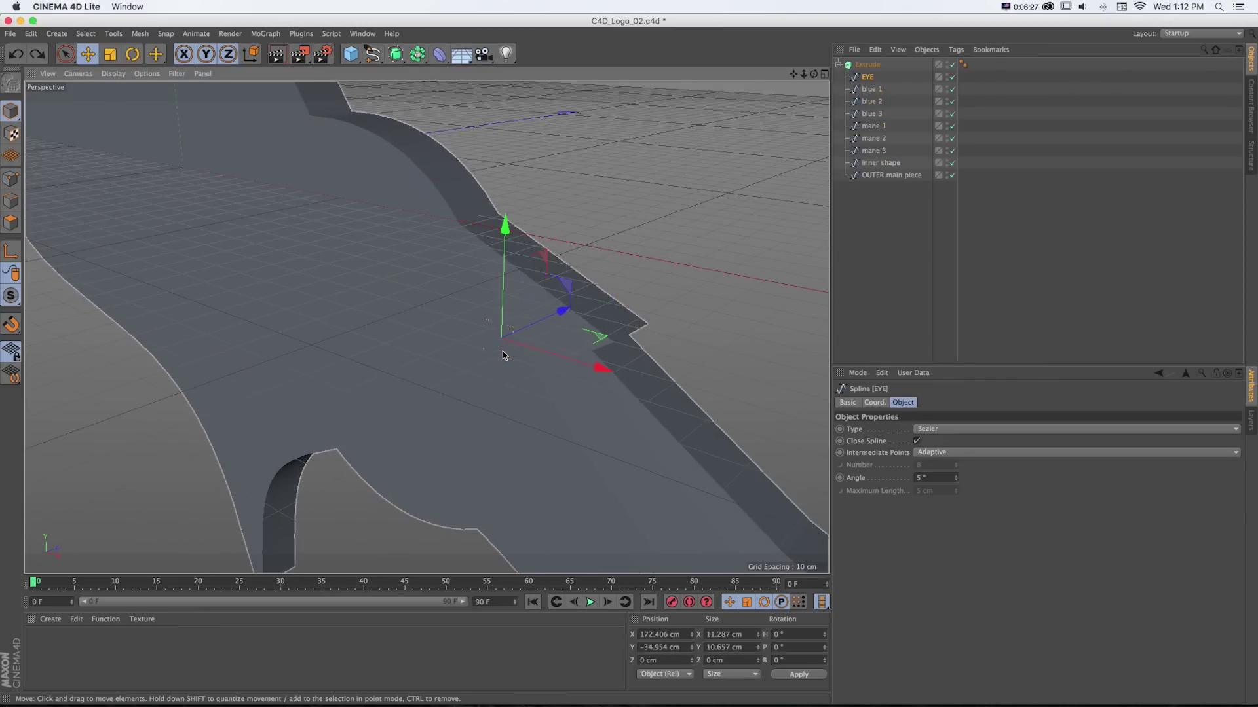
scroll(505, 351, "down", 5)
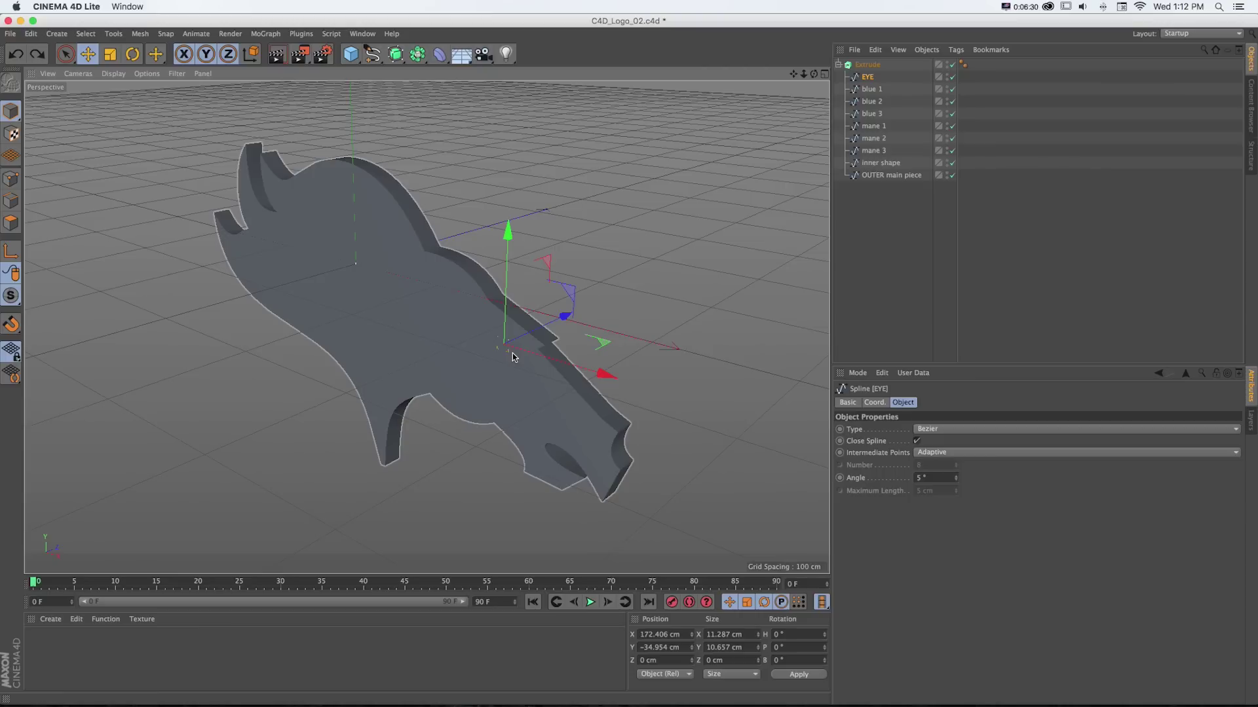
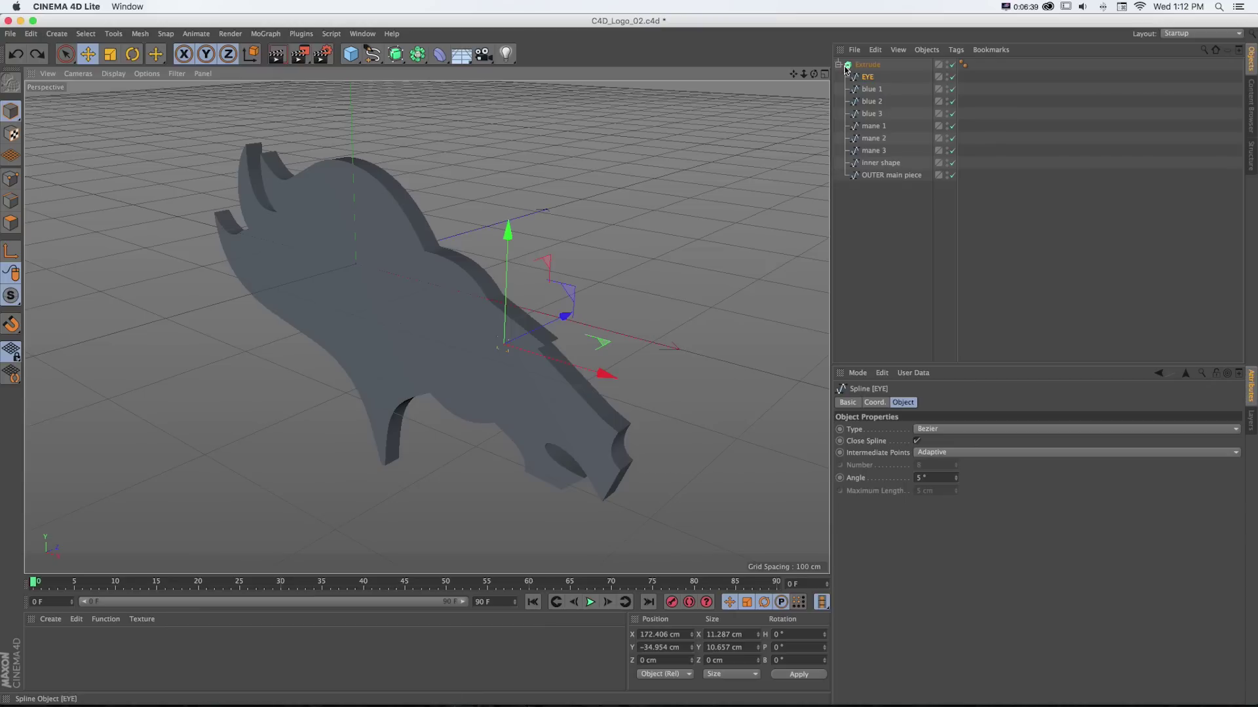
- Select the Extrude object and drag its Movement Z up to about 88 cm
left_click(863, 65)
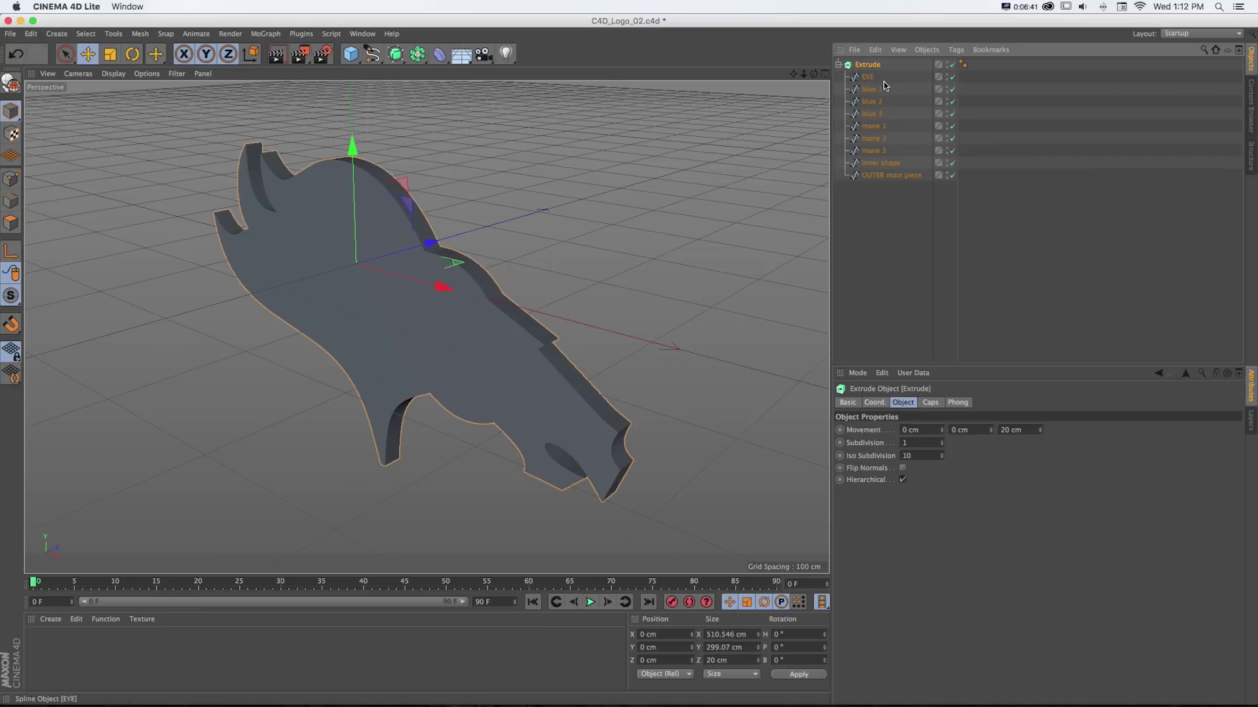
left_click_drag(1040, 430, 967, 428)
- Set the extrusion depth to 60 cm and bring up the cap and rounding settings
type("60")
key("Return")
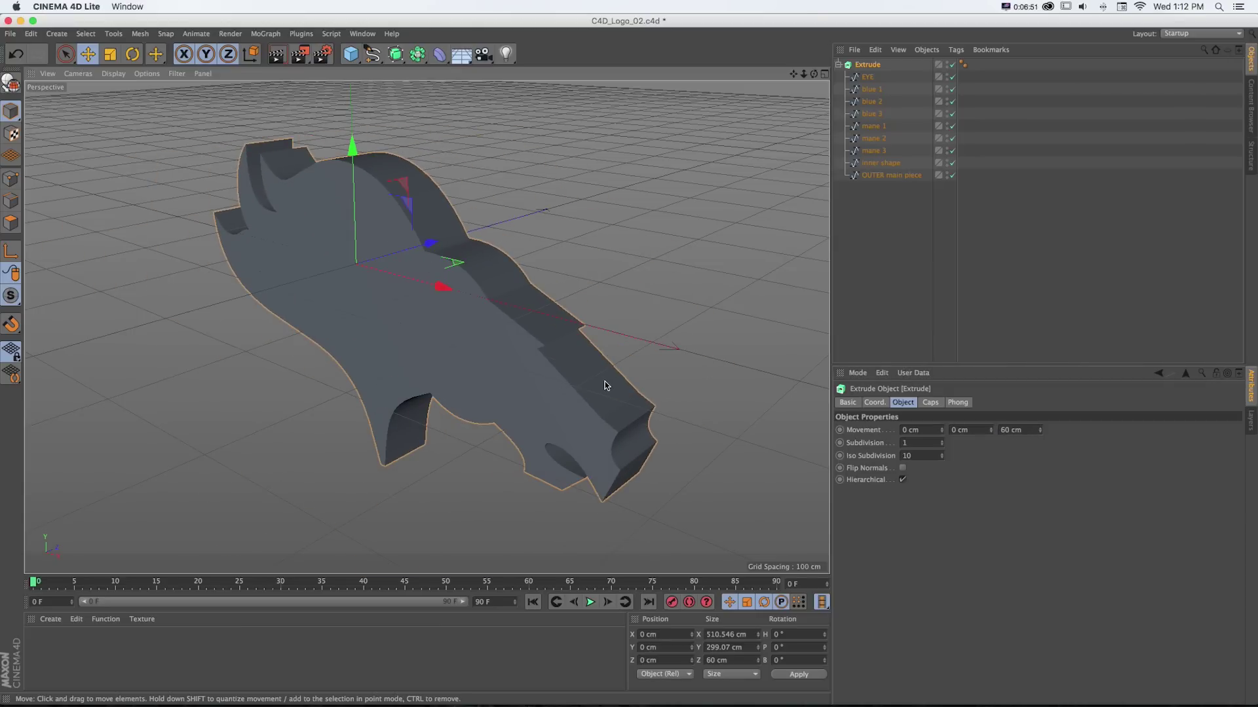
scroll(604, 381, "down", 1)
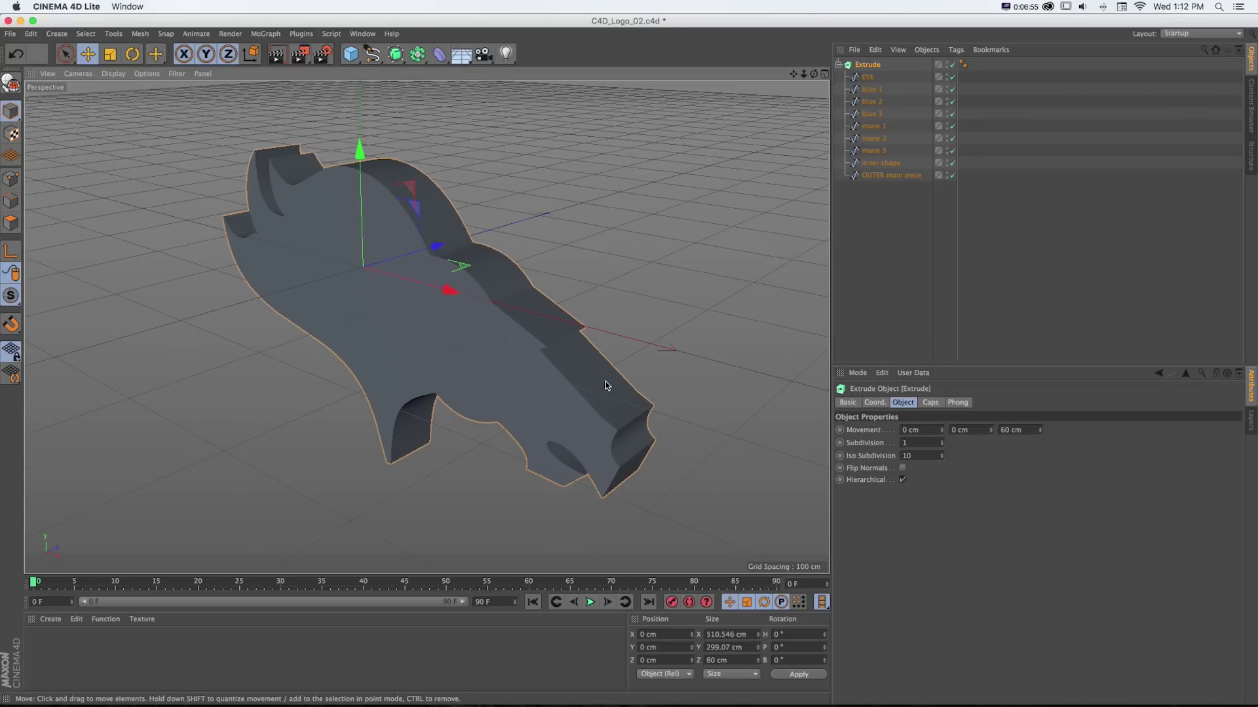
left_click(932, 402)
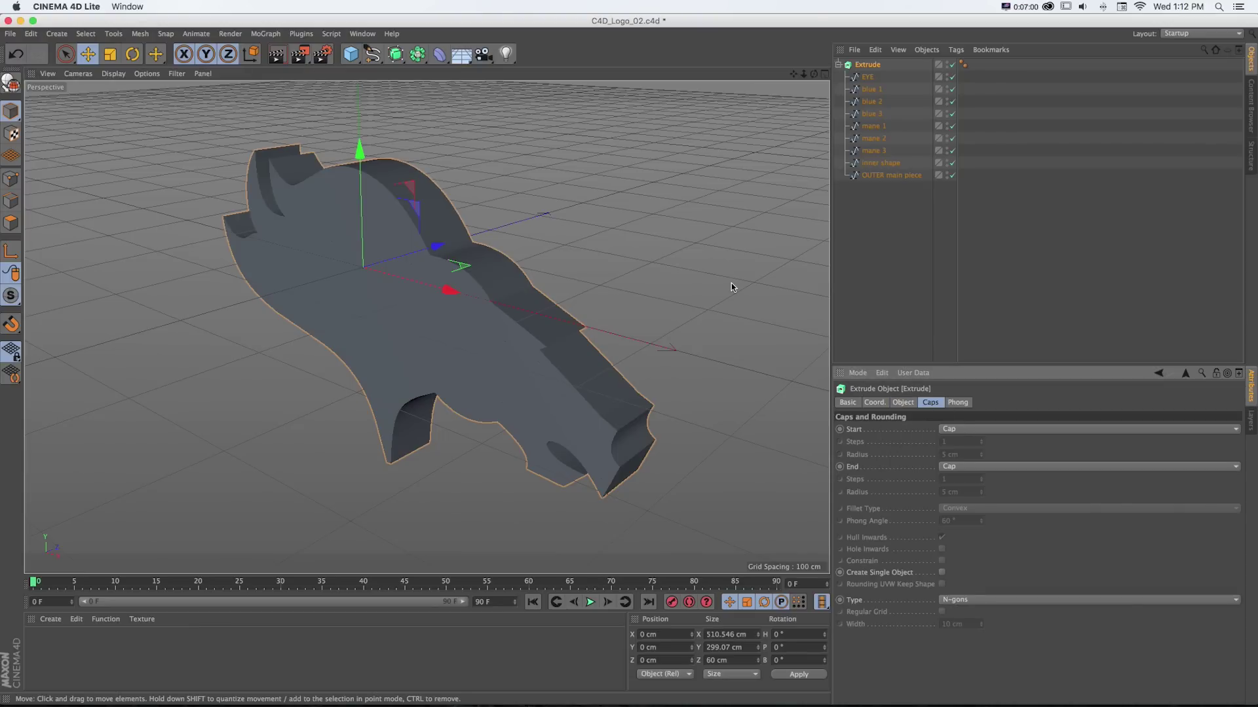
- Turn on the Interactive Render Region, enlarge it over the logo, and orbit to its side
key("alt+r")
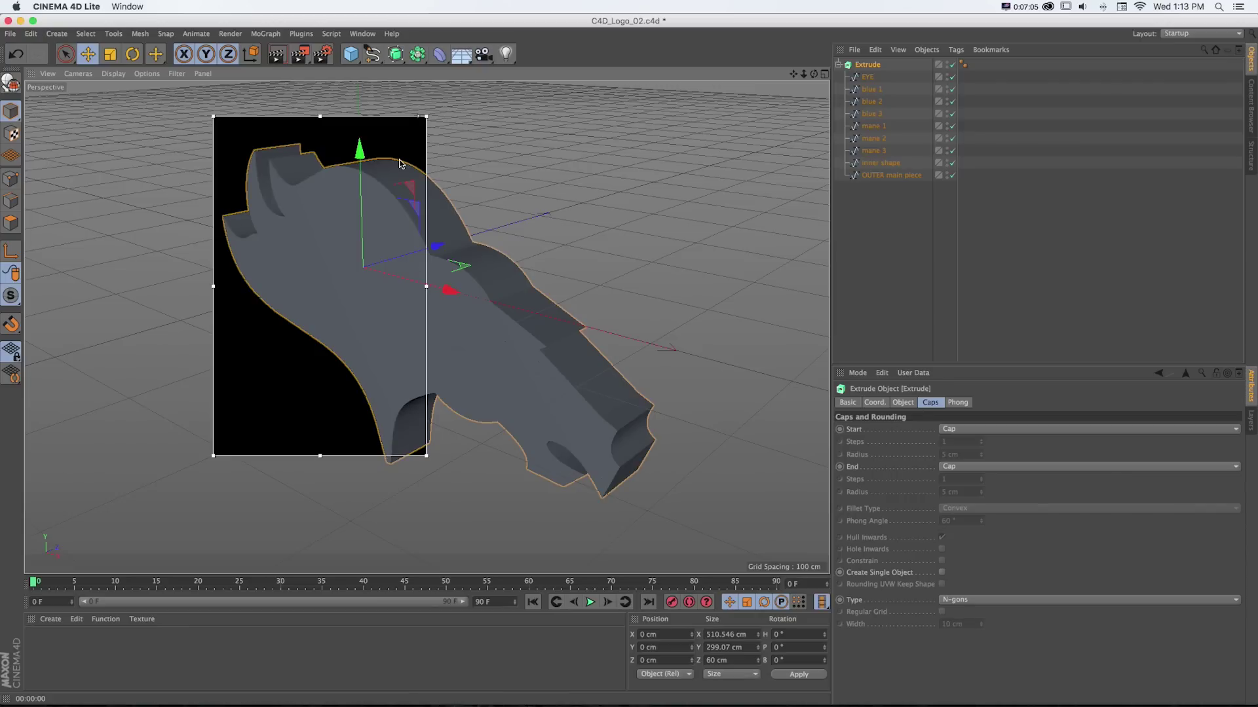
scroll(401, 164, "up", 5)
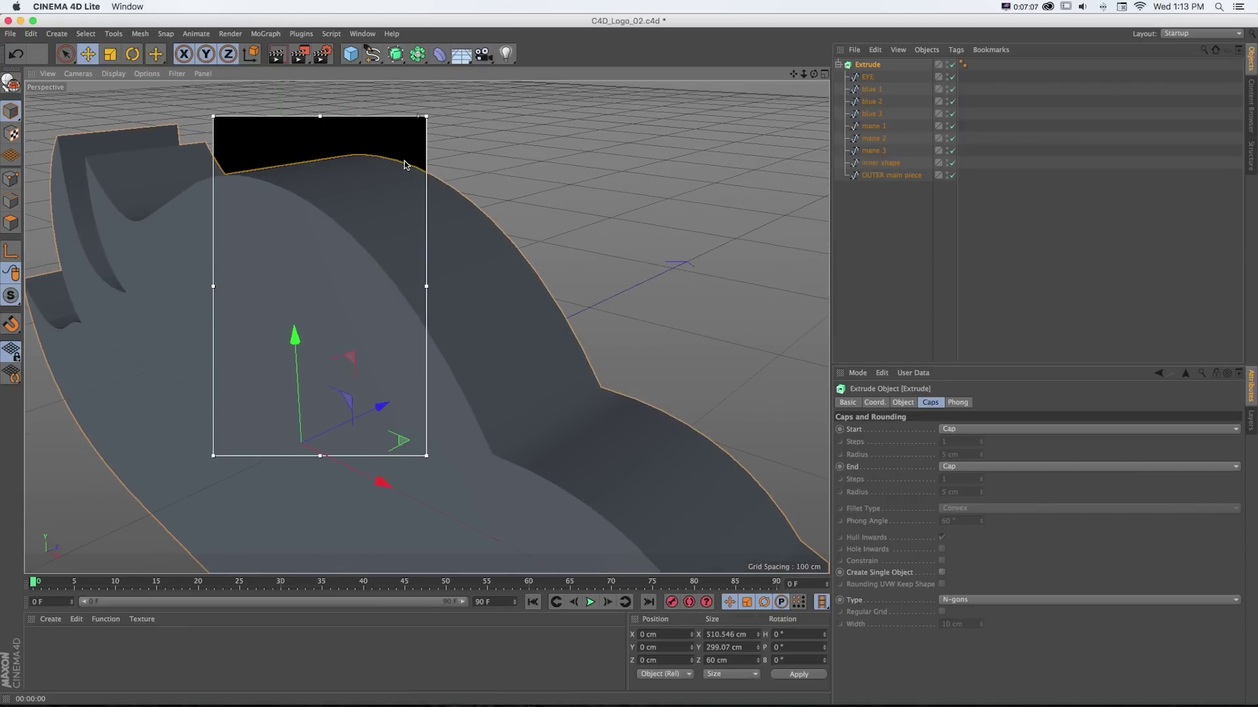
left_click_drag(426, 116, 614, 135)
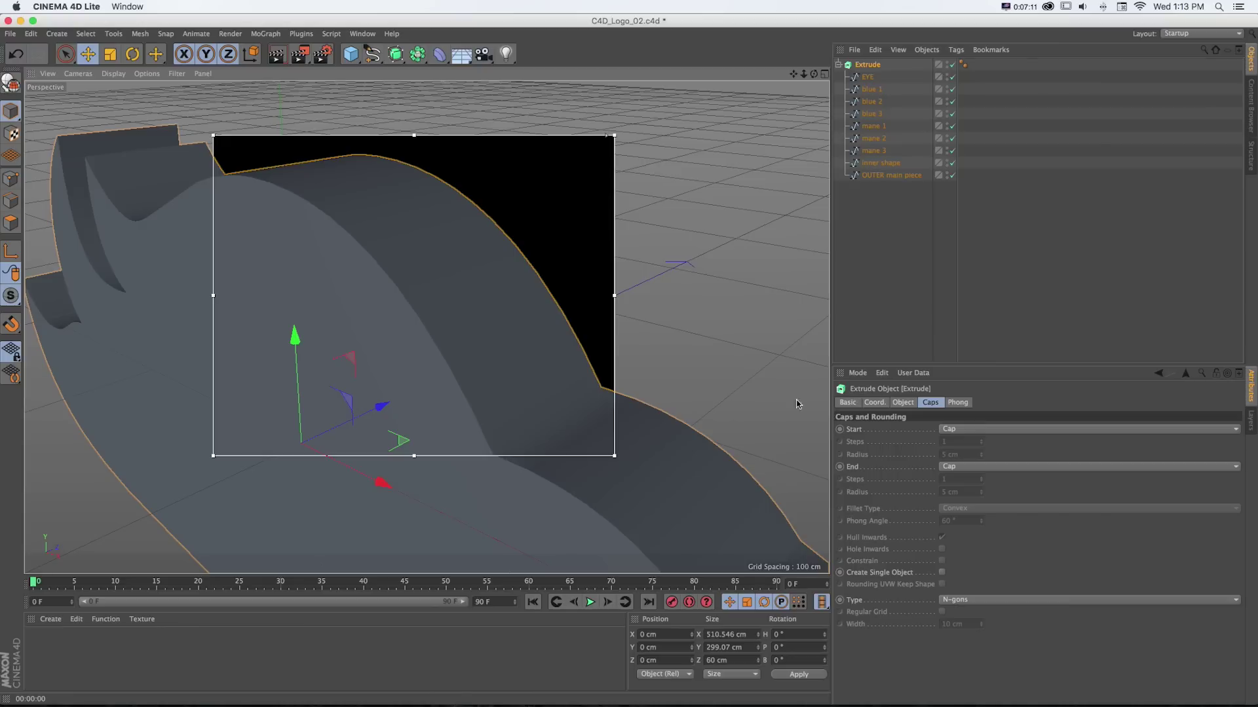
left_click_drag(655, 378, 474, 358, "alt")
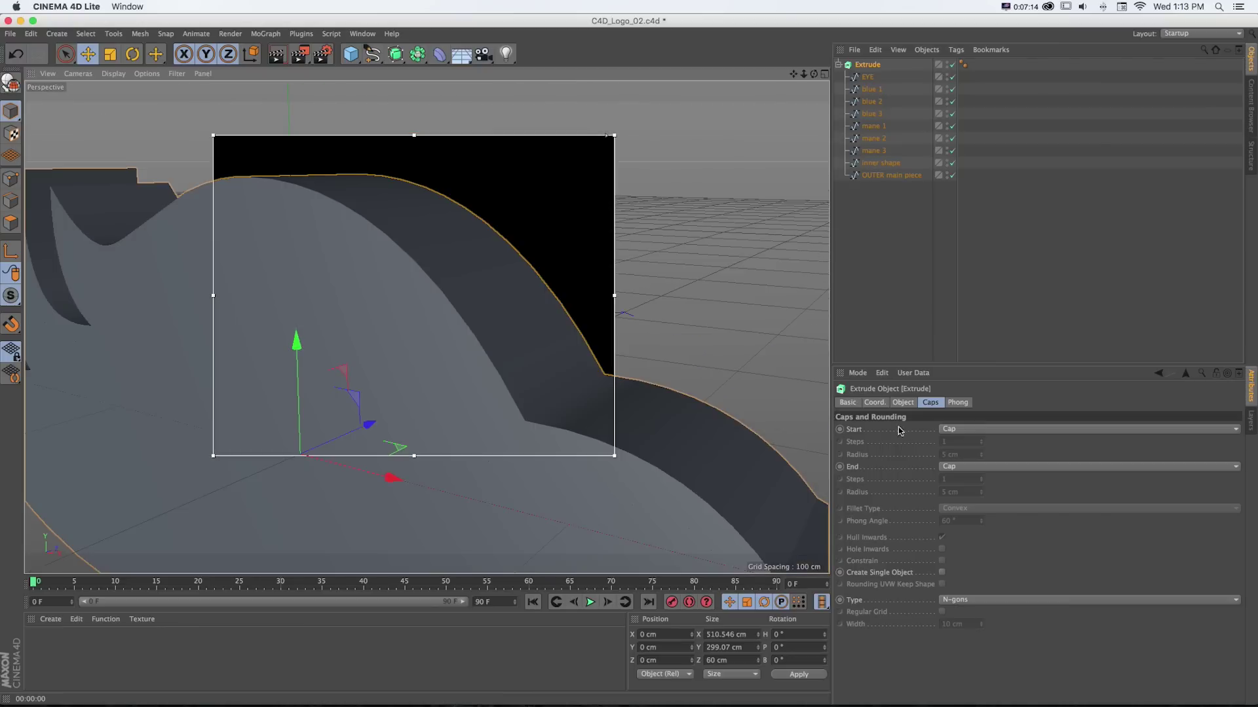
left_click(950, 430)
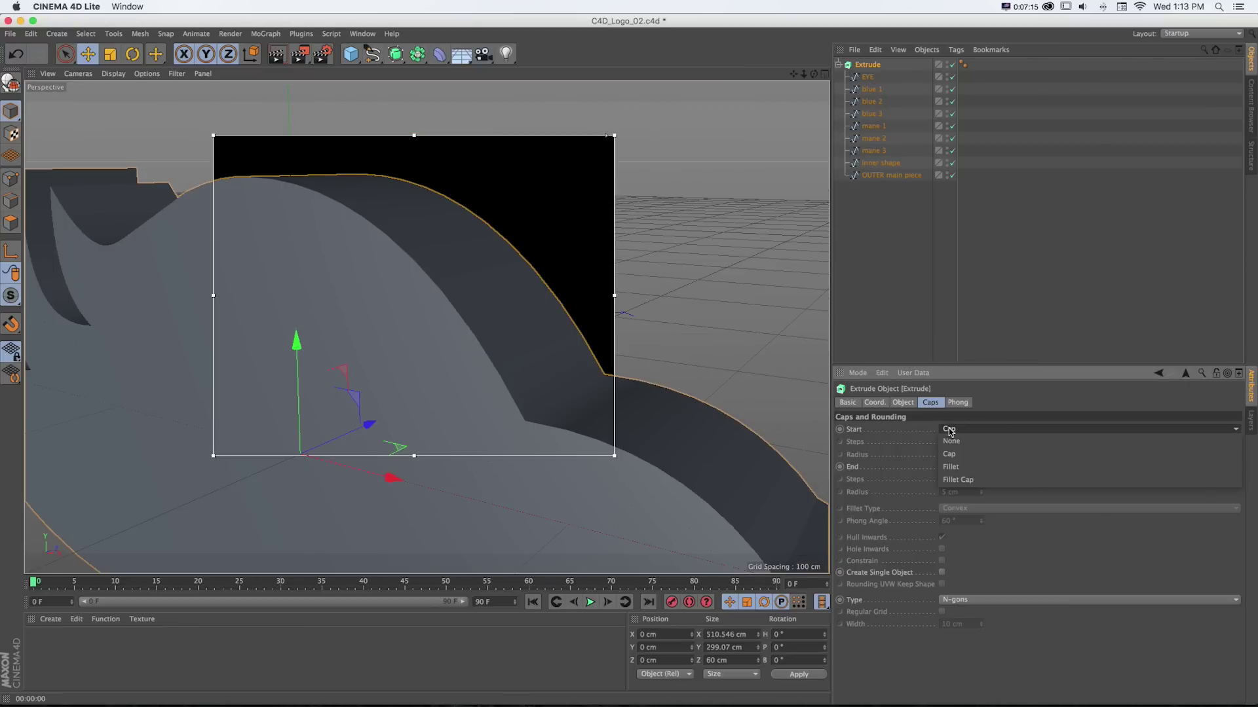
- Set both the Start and End caps to Fillet Cap
left_click(956, 479)
left_click(954, 468)
left_click(956, 517)
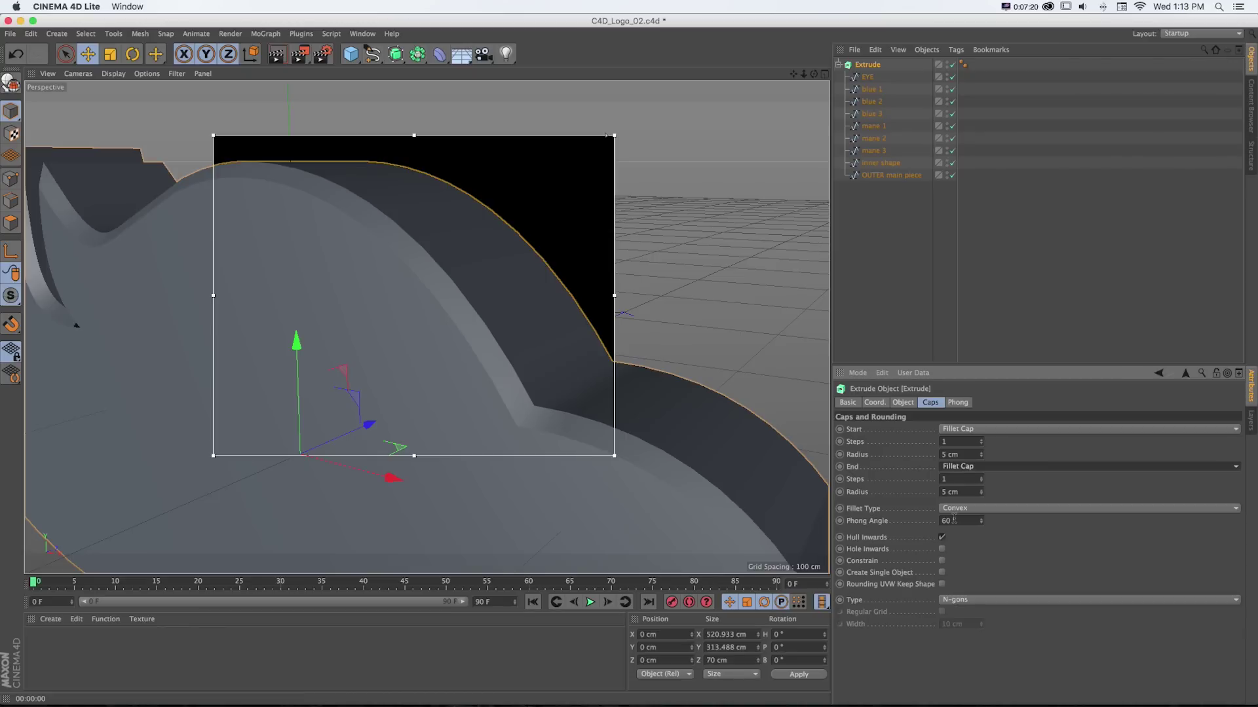
scroll(626, 241, "down", 4)
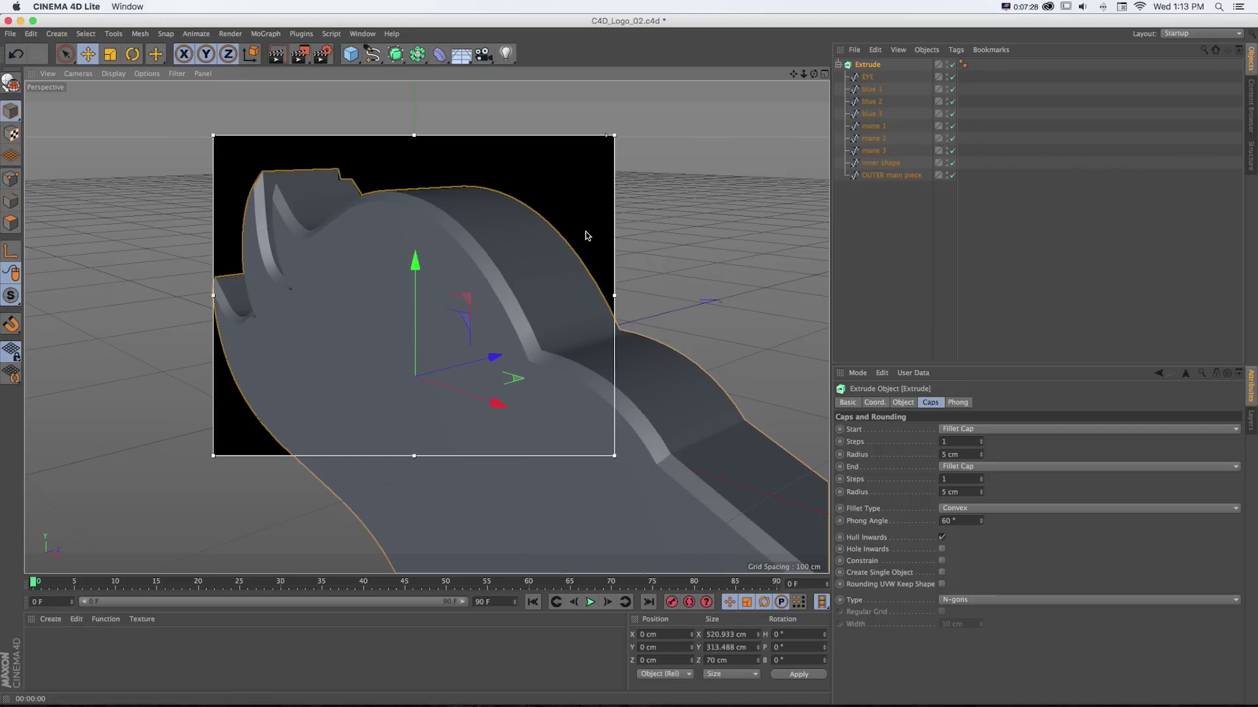
- Switch the viewport to Gouraud Shading (Lines) and turn off the live render preview
left_click(113, 73)
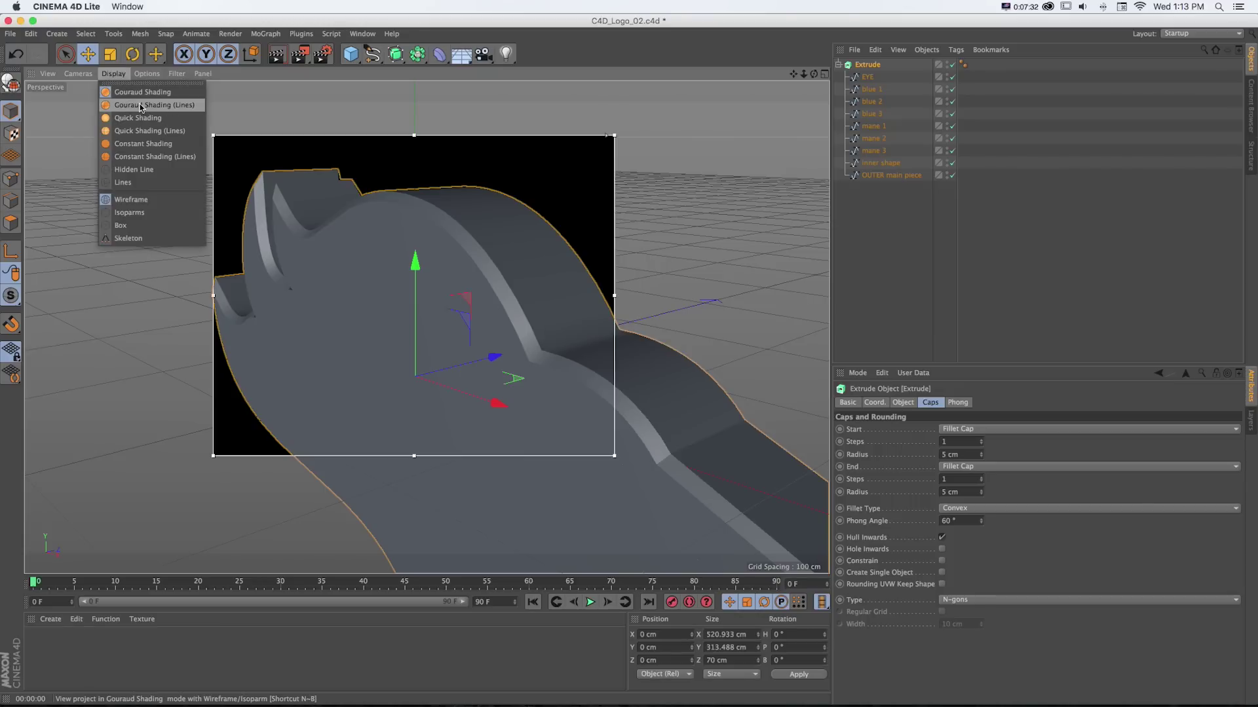
left_click(287, 109)
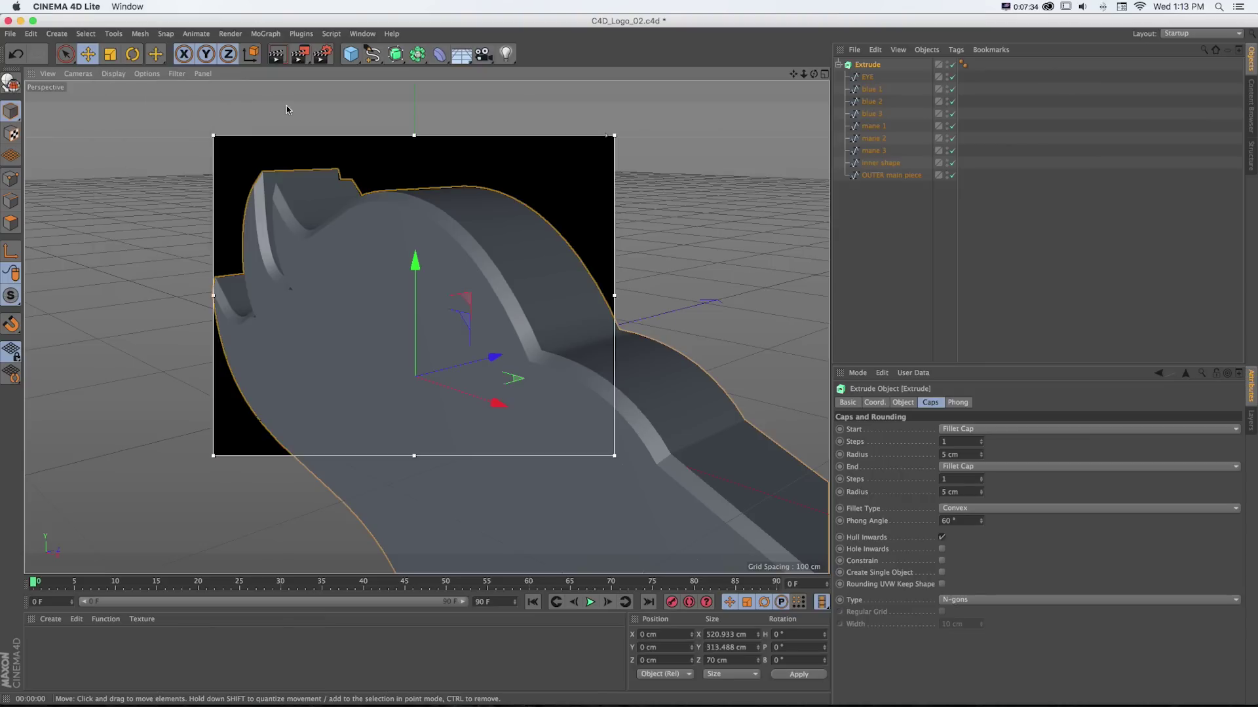
key("n")
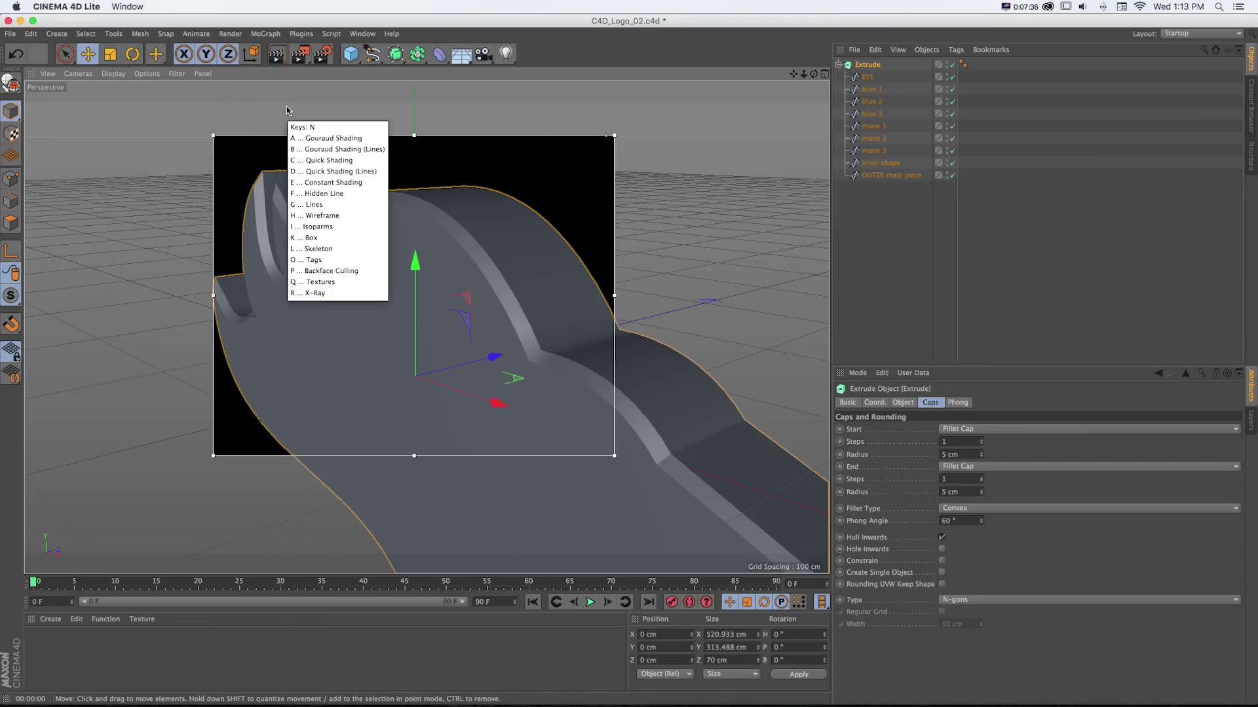
key("b")
key("alt+r")
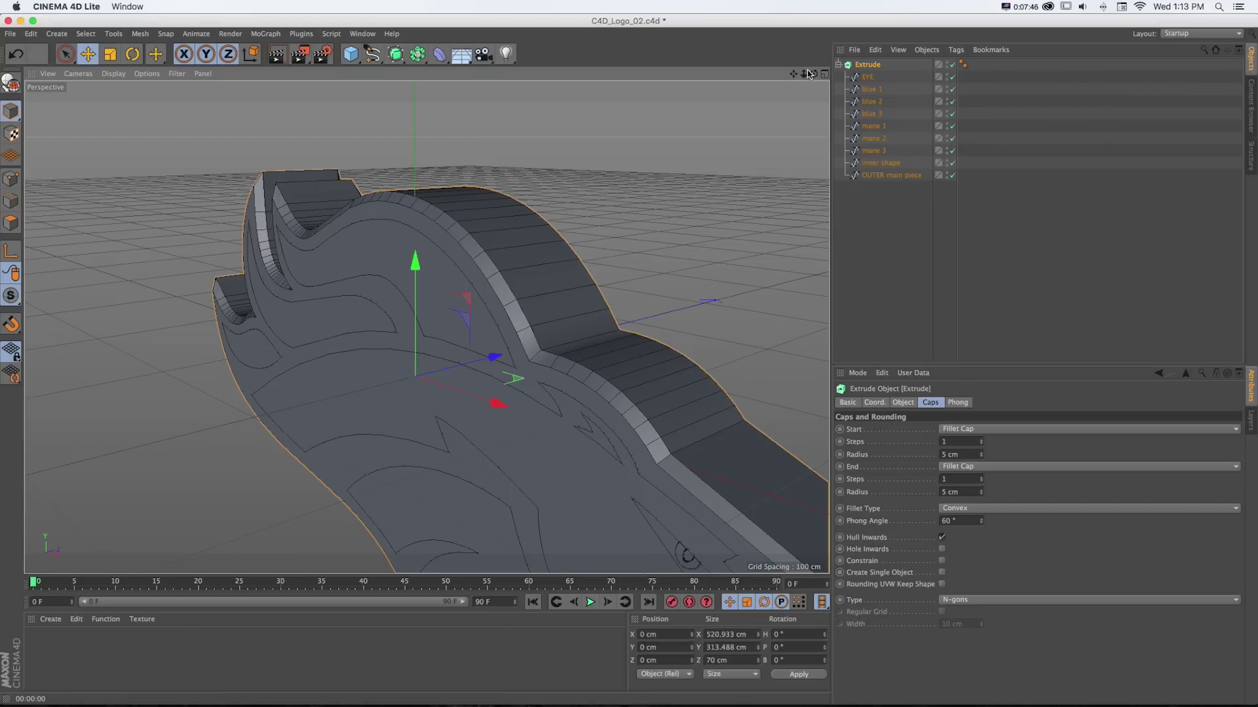
- Frame the filleted edge and try a different start fillet radius, then undo it
left_click_drag(793, 73, 691, 22)
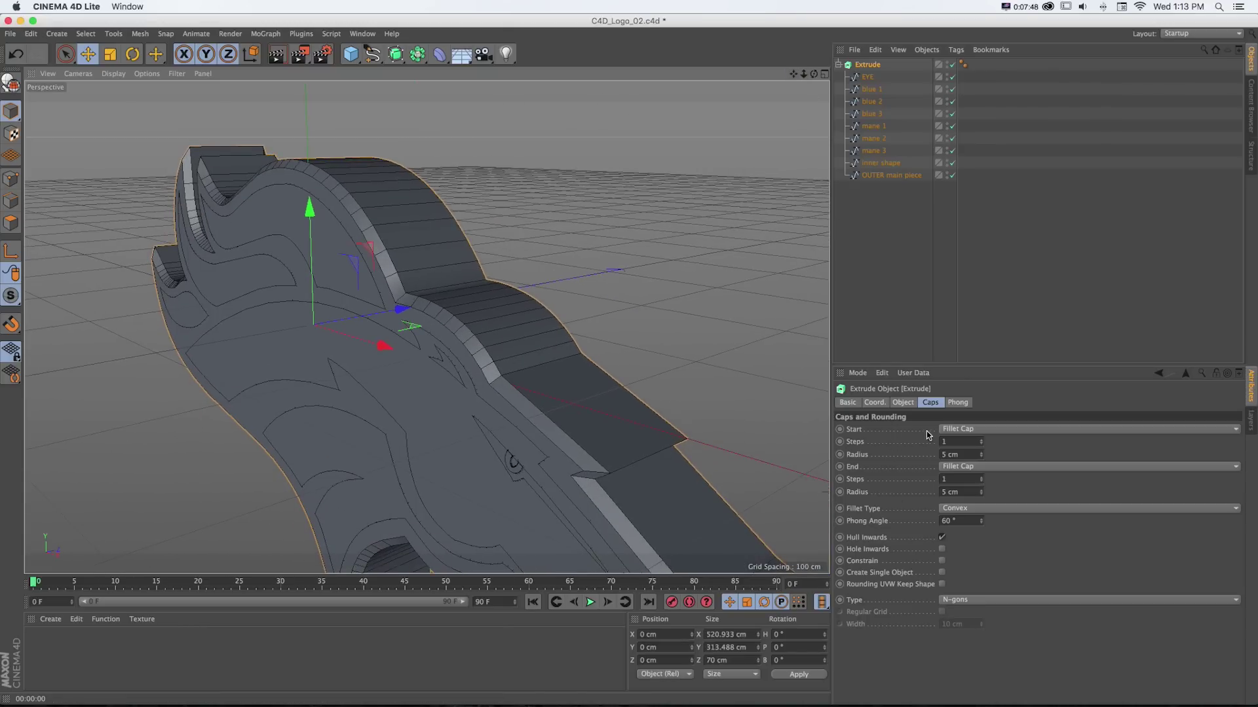
left_click(859, 443)
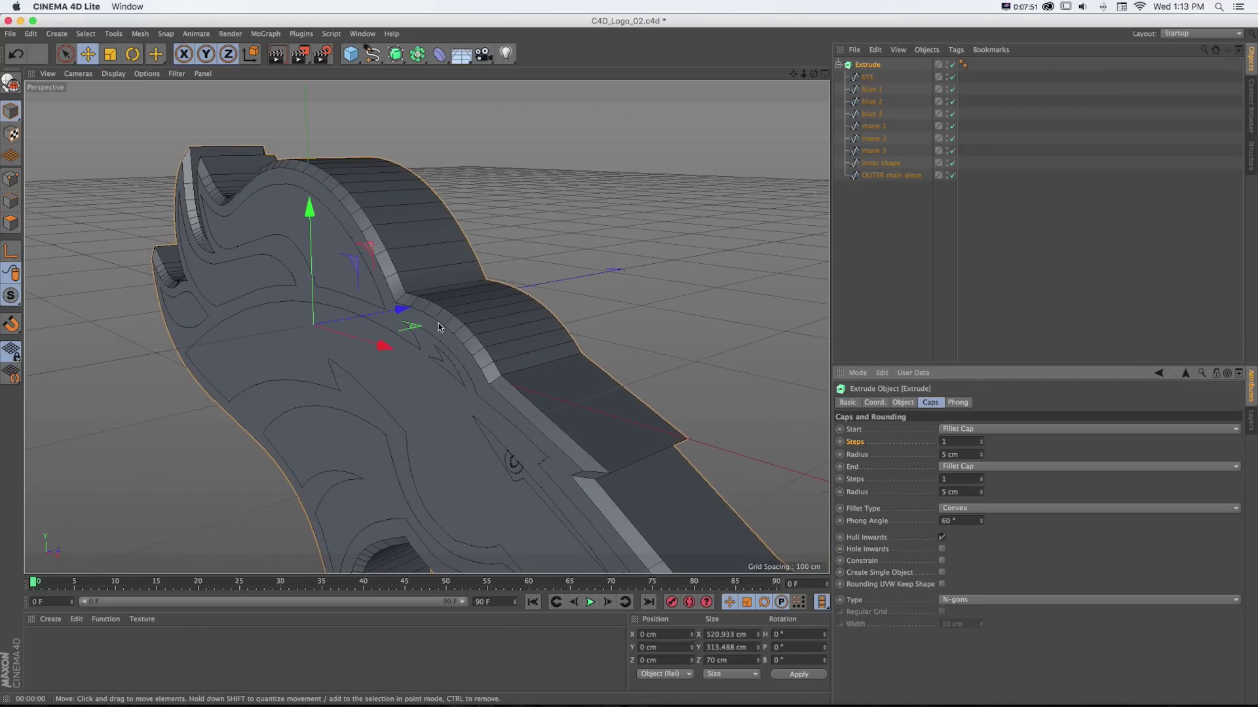
mouse_move(981, 454)
left_mouse_down()
mouse_move(981, 441)
mouse_move(980, 452)
left_mouse_up()
key("super+z")
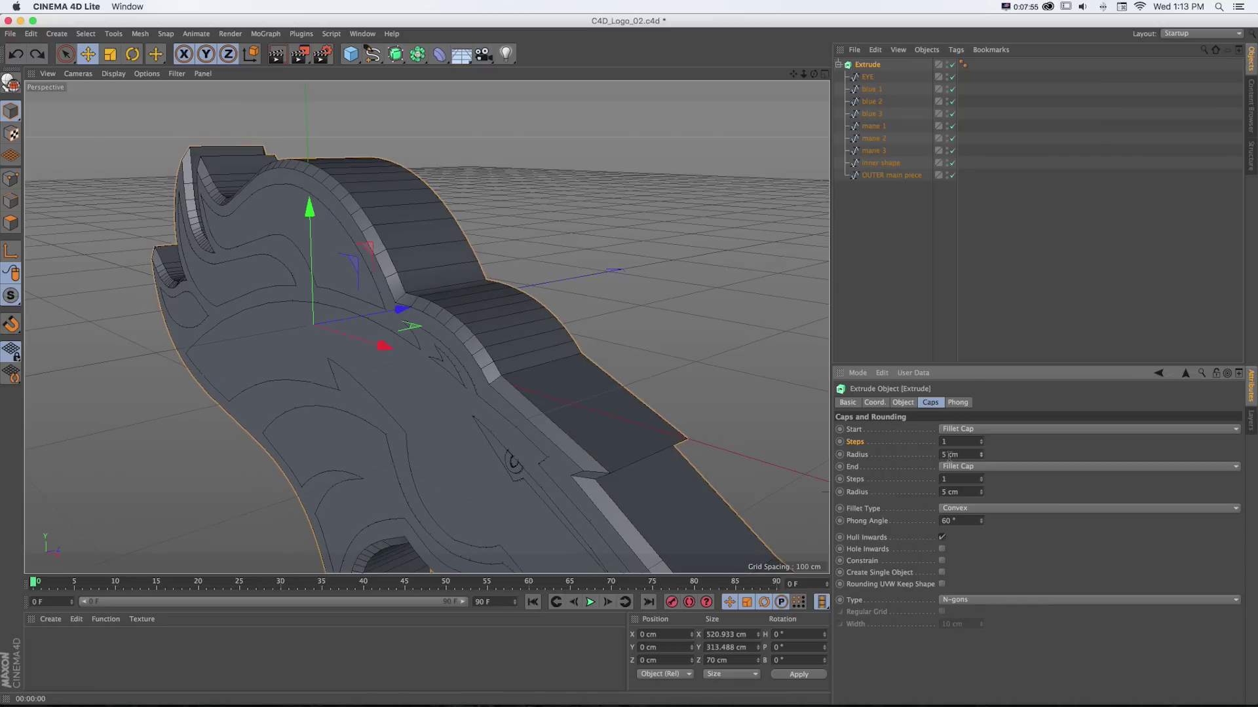
- Give both fillet caps 2 steps and a 2 cm radius
double_click(953, 445)
type("2")
key("Tab")
type("2")
key("Tab")
type("2")
key("Tab")
type("2")
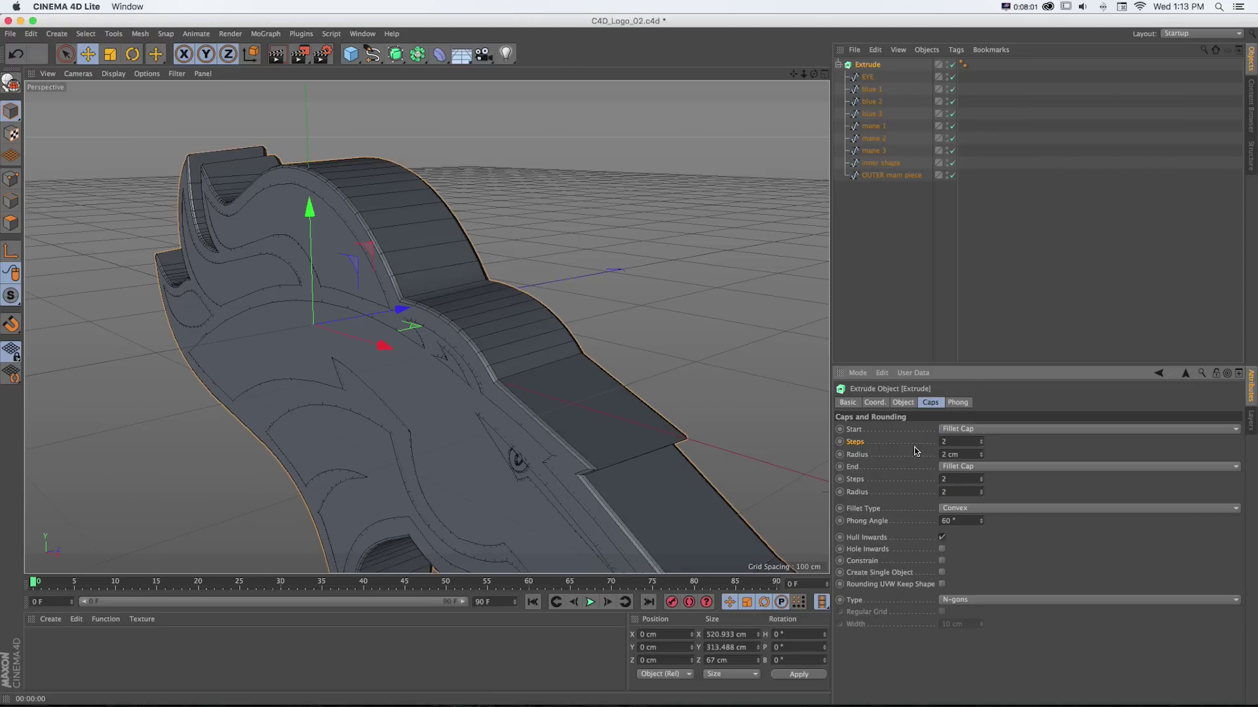
key("Return")
- Check the rounded edges with render previews, toggling the extrusion's visibility while orbiting
key("alt+r")
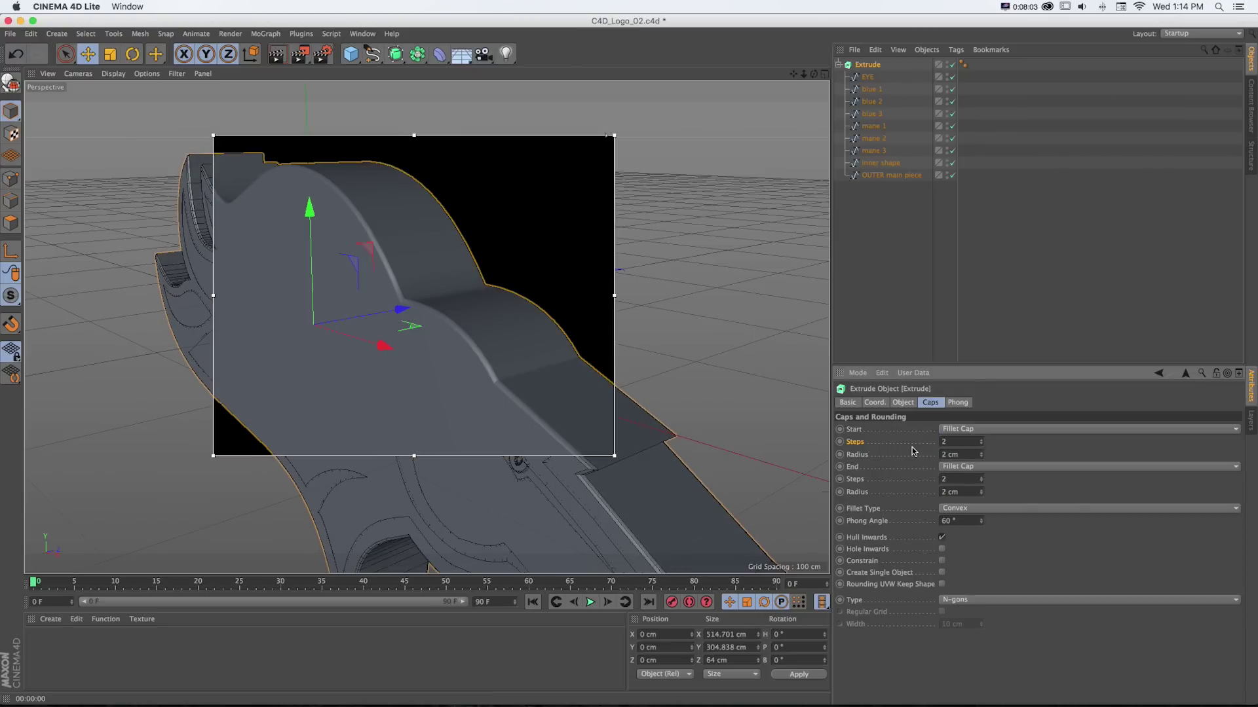
key("alt+r")
scroll(793, 457, "down", 3)
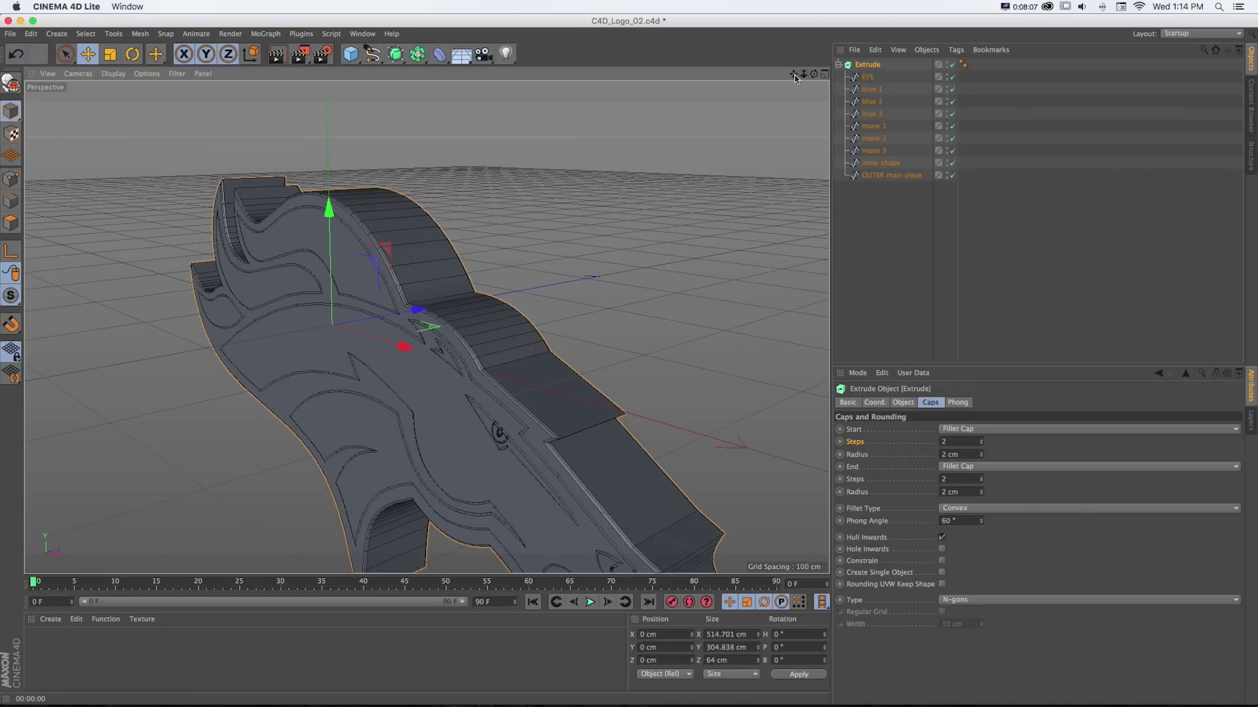
left_click_drag(758, 2, 714, 1)
key("alt+r")
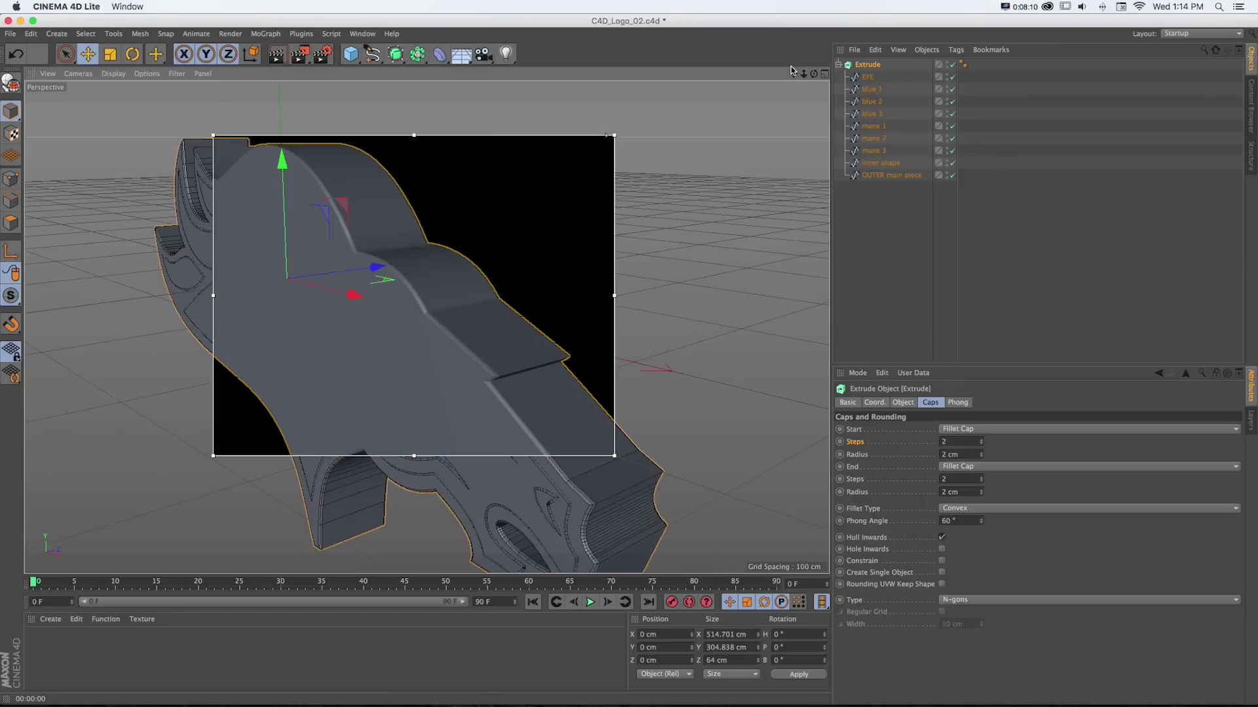
key("alt+r")
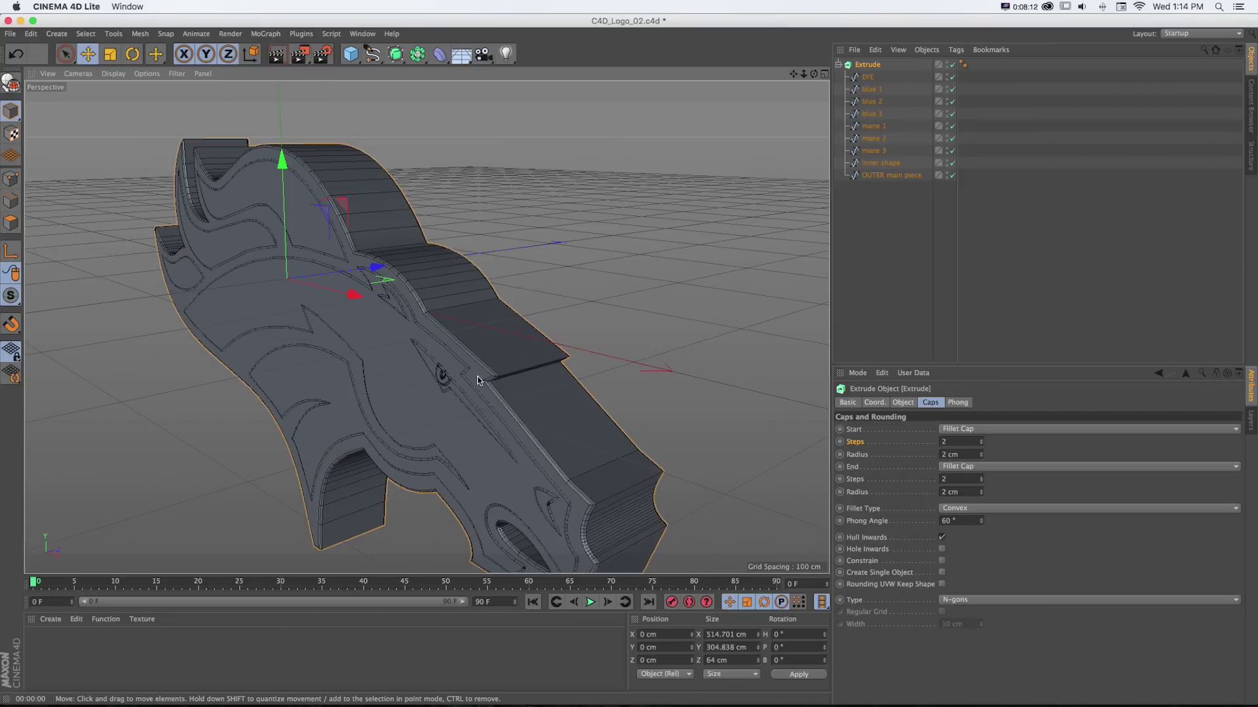
left_click(952, 65)
left_click(953, 64)
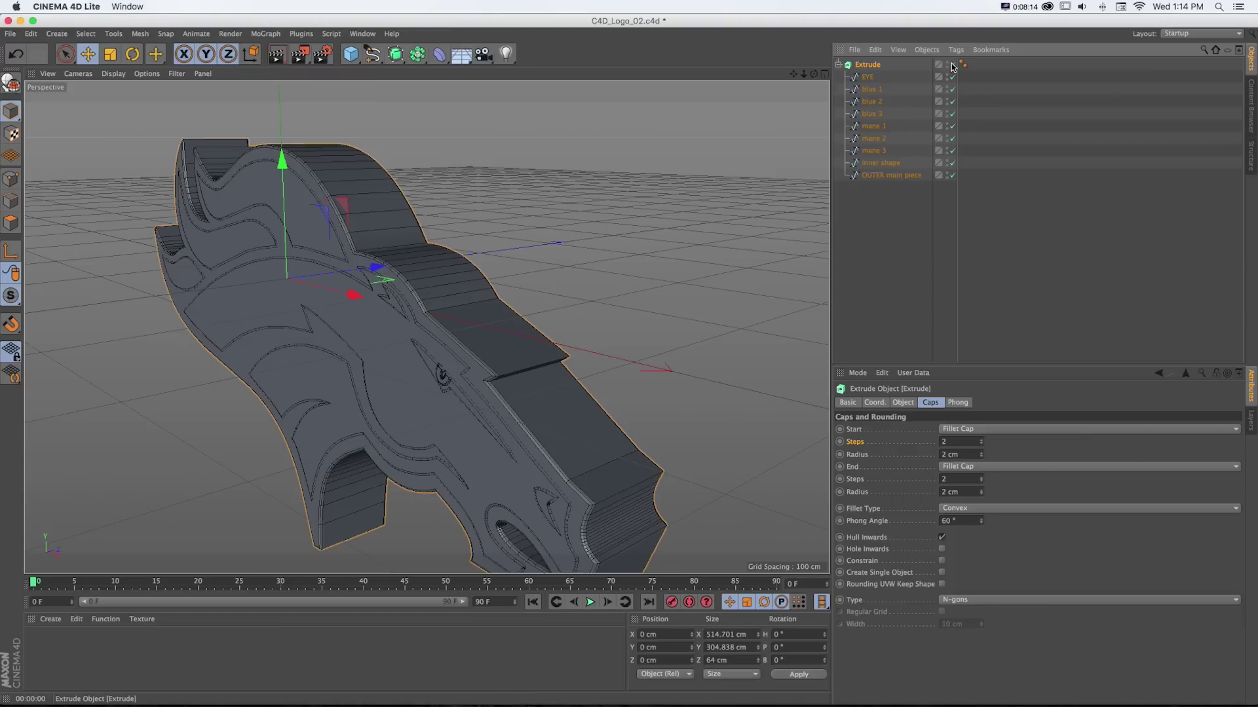
left_click_drag(637, 302, 702, 275, "alt")
left_click(952, 65)
left_click(952, 65)
left_click_drag(586, 234, 467, 345, "alt")
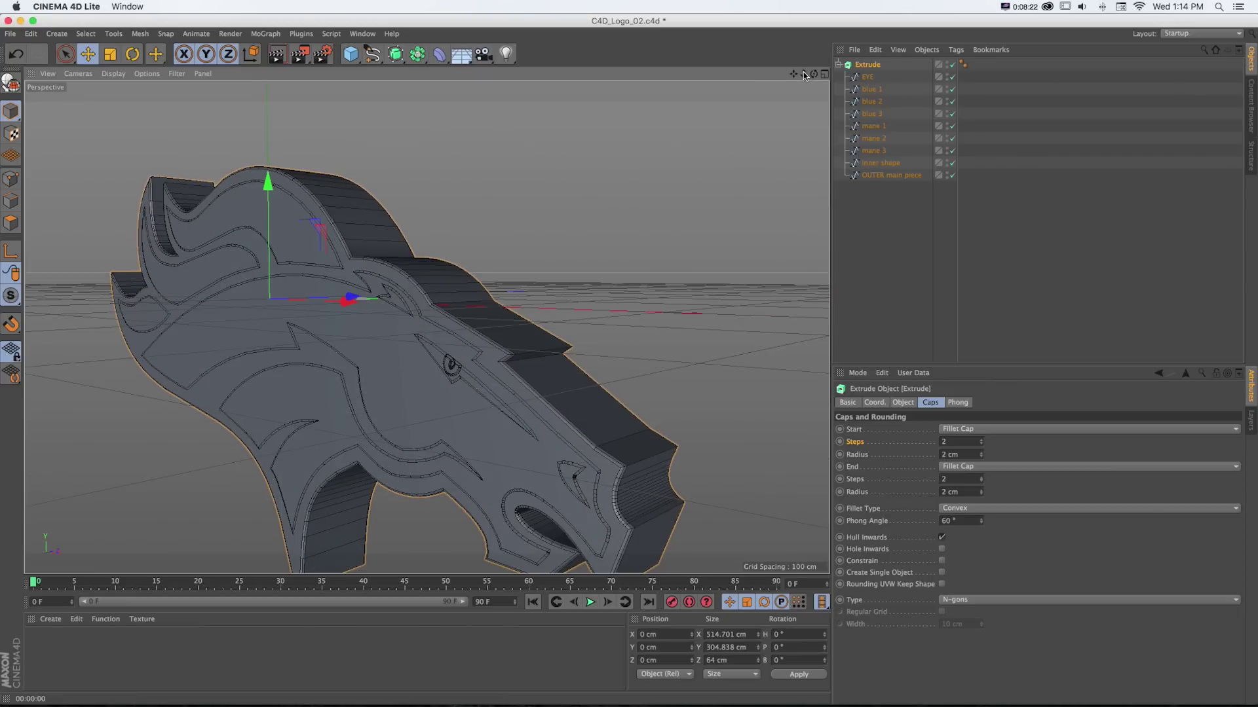
- Constrain the fillet caps to the original outline and preview the result
left_click_drag(804, 72, 788, 76)
left_click(866, 64)
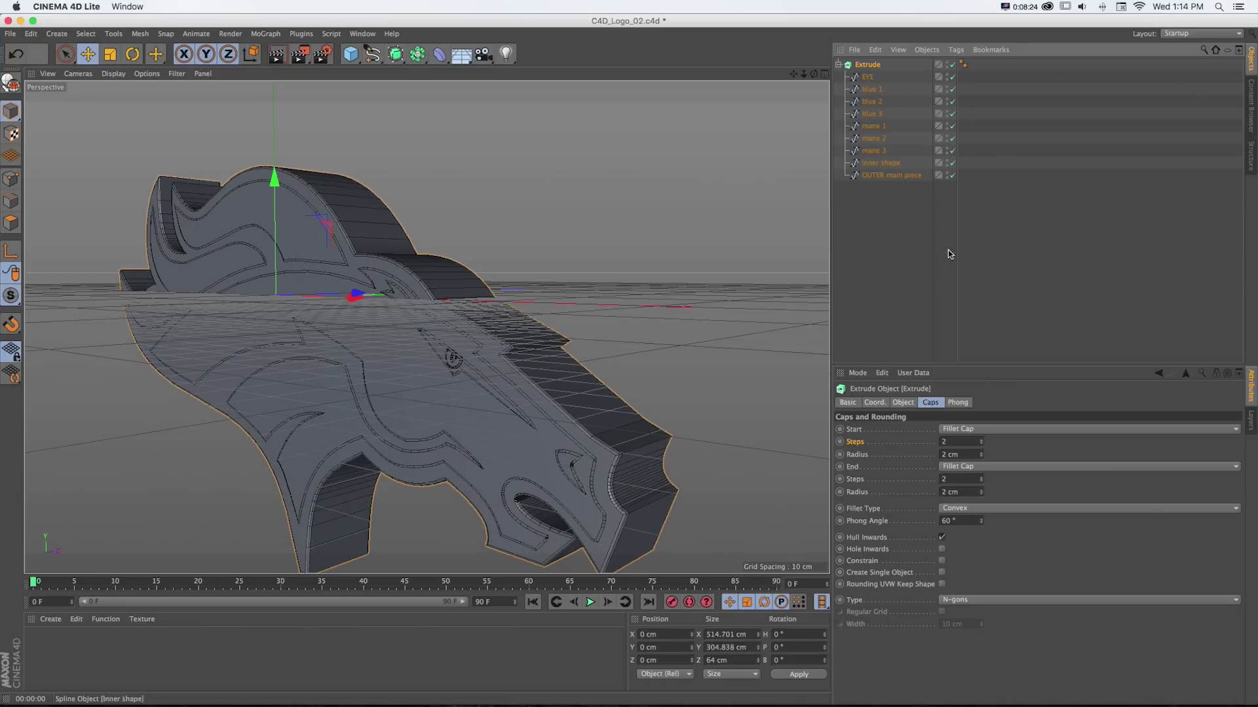
left_click(941, 562)
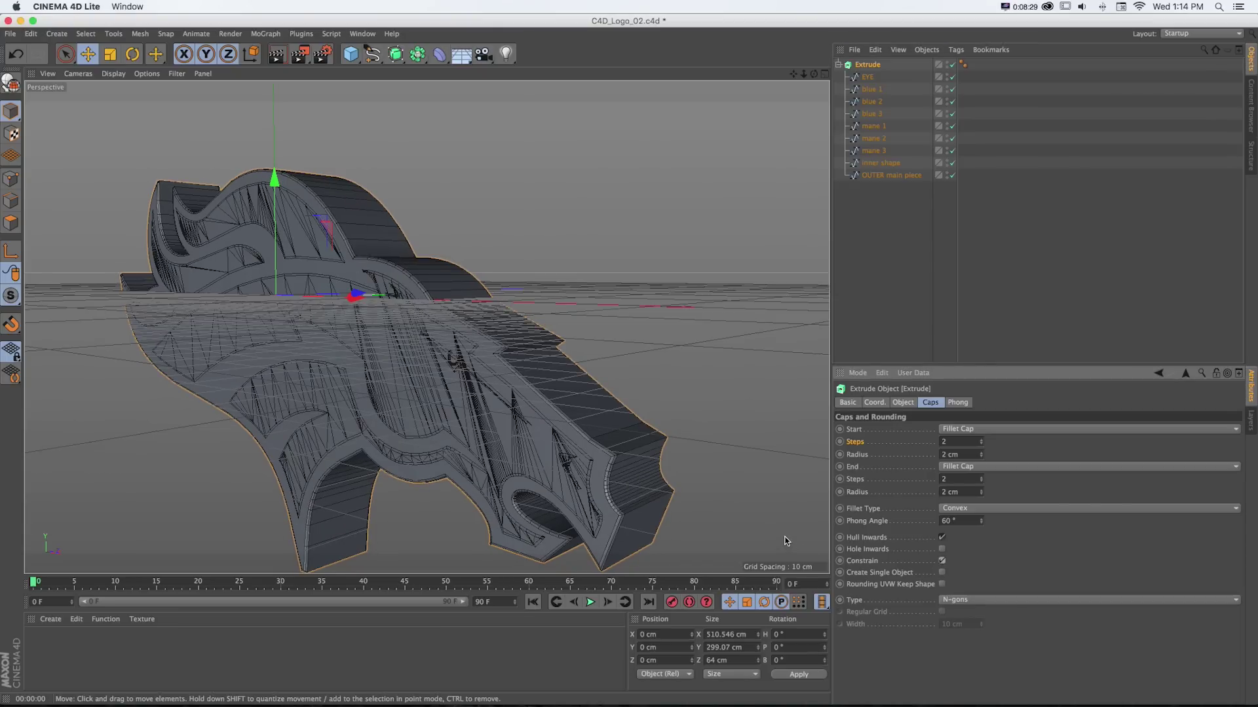
left_click_drag(804, 74, 766, 74)
key("alt+r")
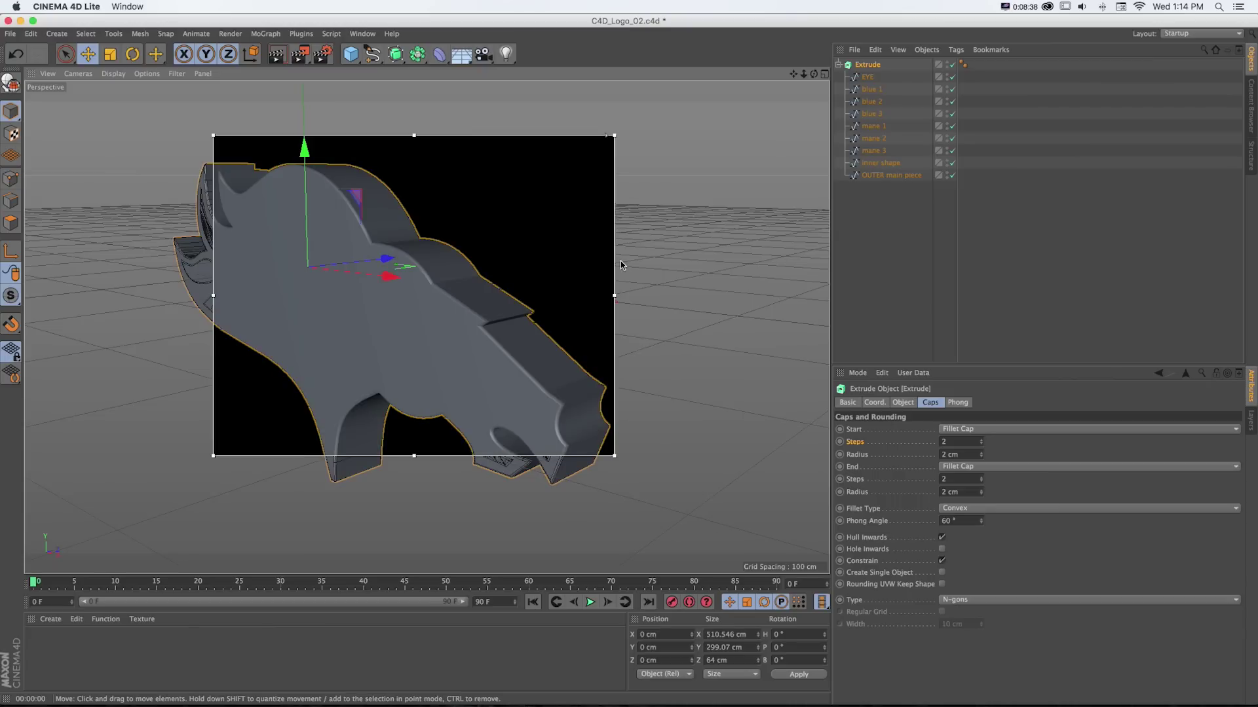
key("alt+r")
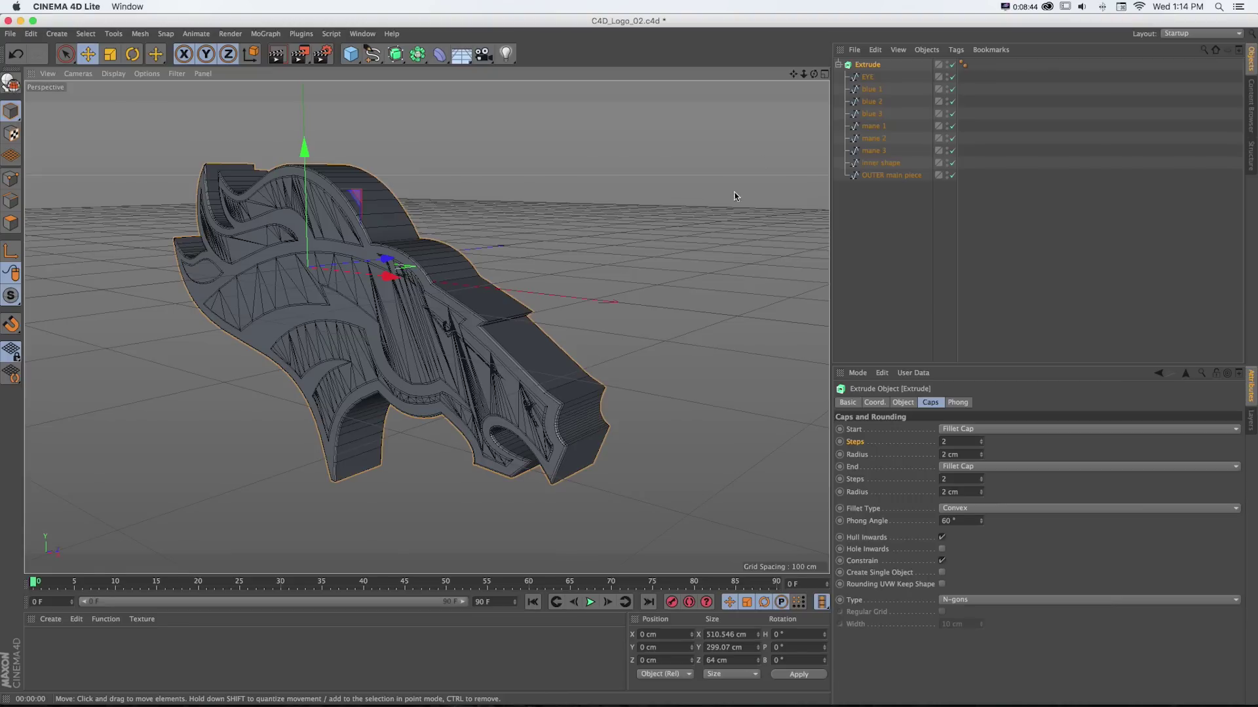
left_click(903, 402)
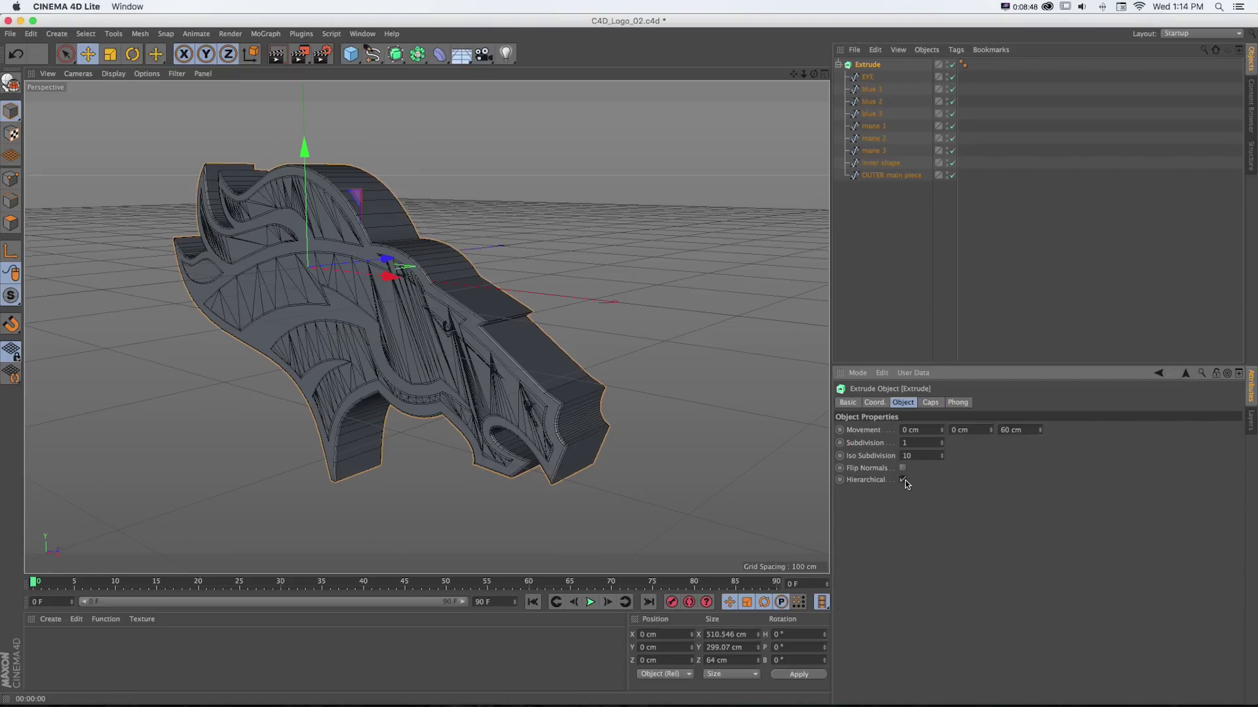
- Enable Hierarchical, save the file, and make the Extrude editable
left_click(903, 480)
key("super+s")
left_click(866, 68)
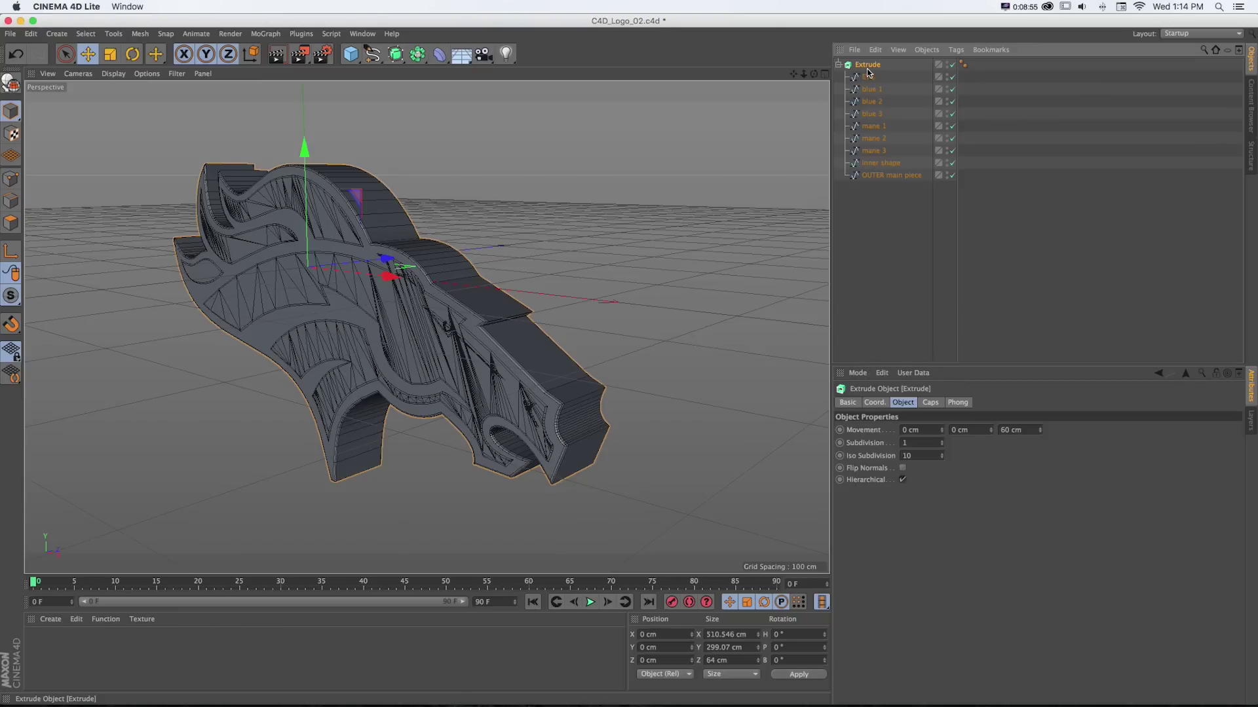
left_click(10, 82)
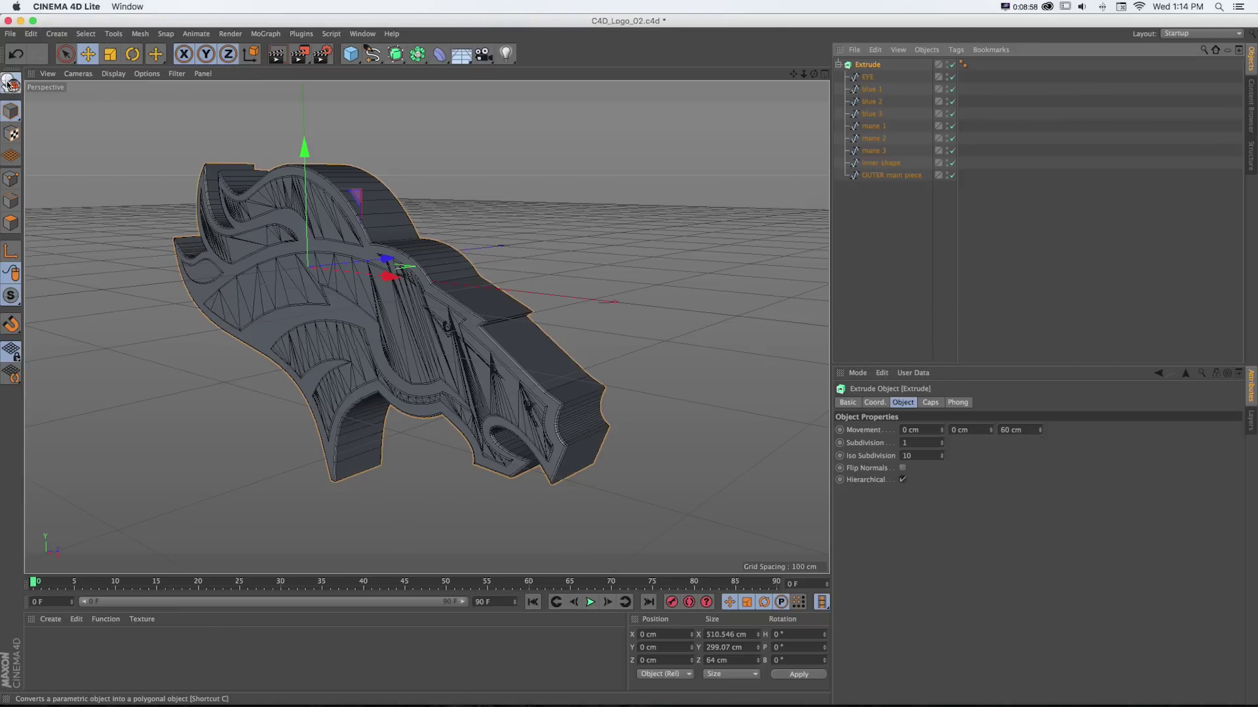
- Expand the converted group, select EYE and blue 1–3, and switch to four views
left_click(839, 65)
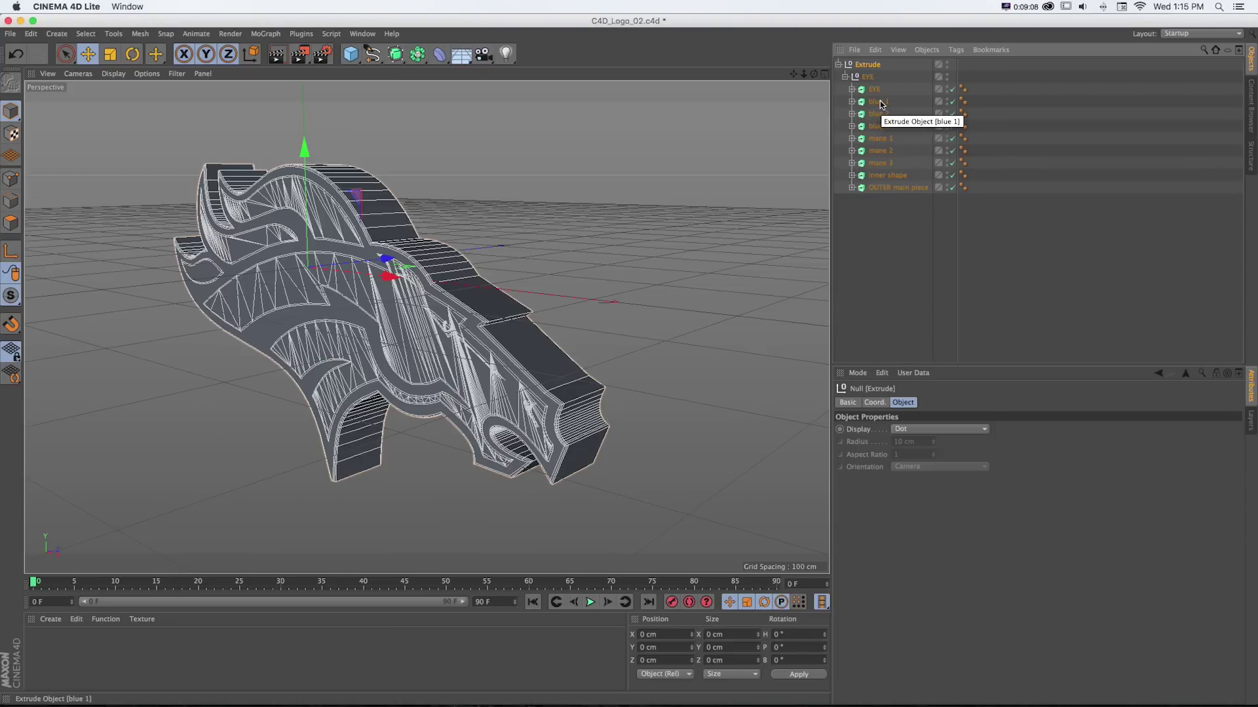
left_click(893, 233)
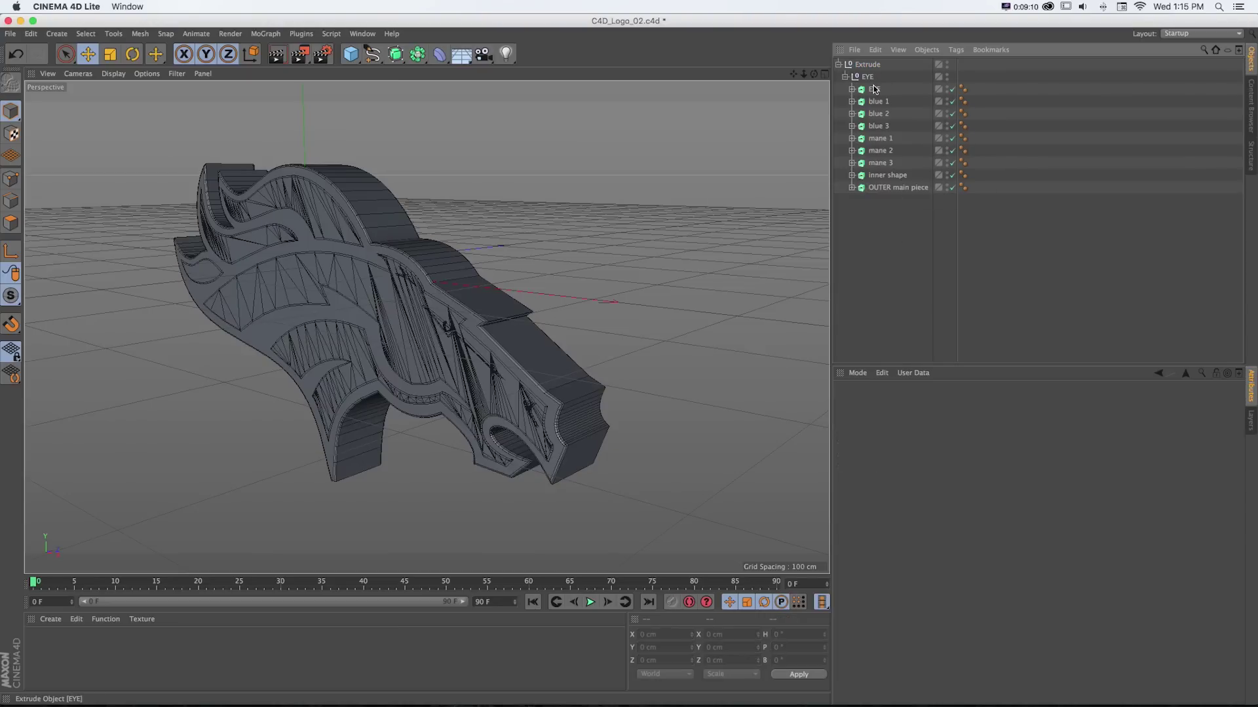
left_click(874, 90)
left_click(886, 189, "shift")
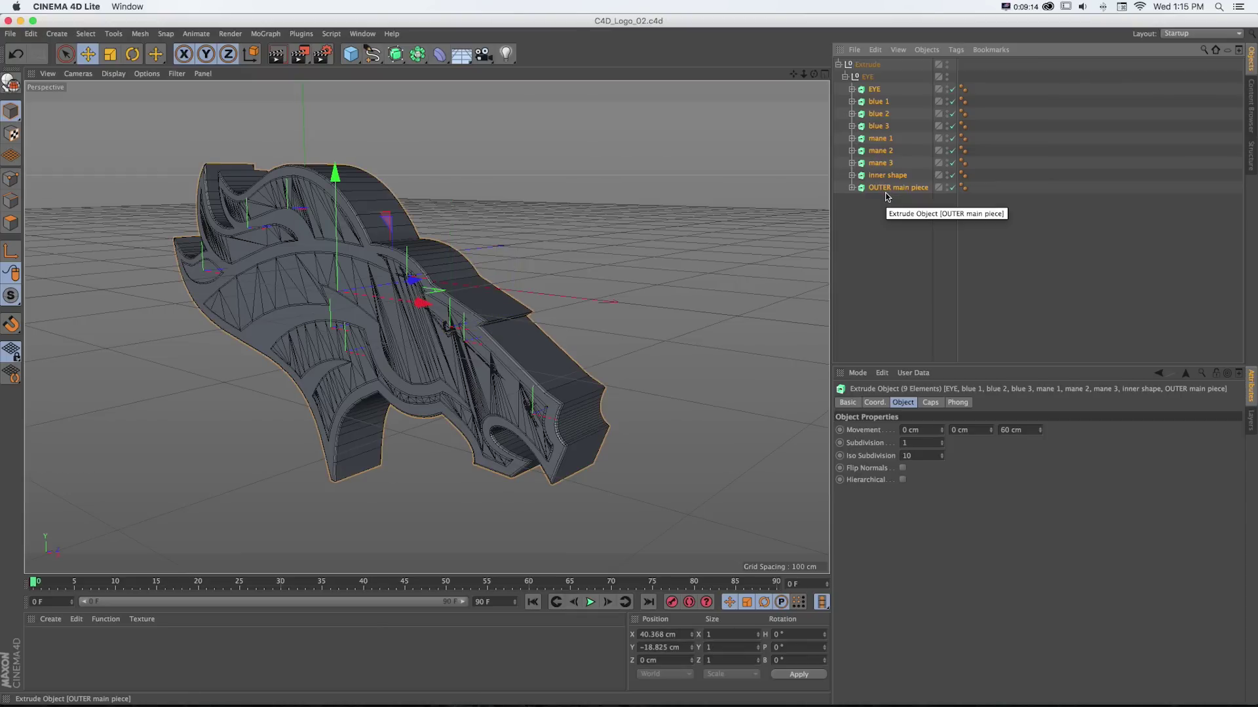
left_click(872, 91)
left_click(876, 127, "shift")
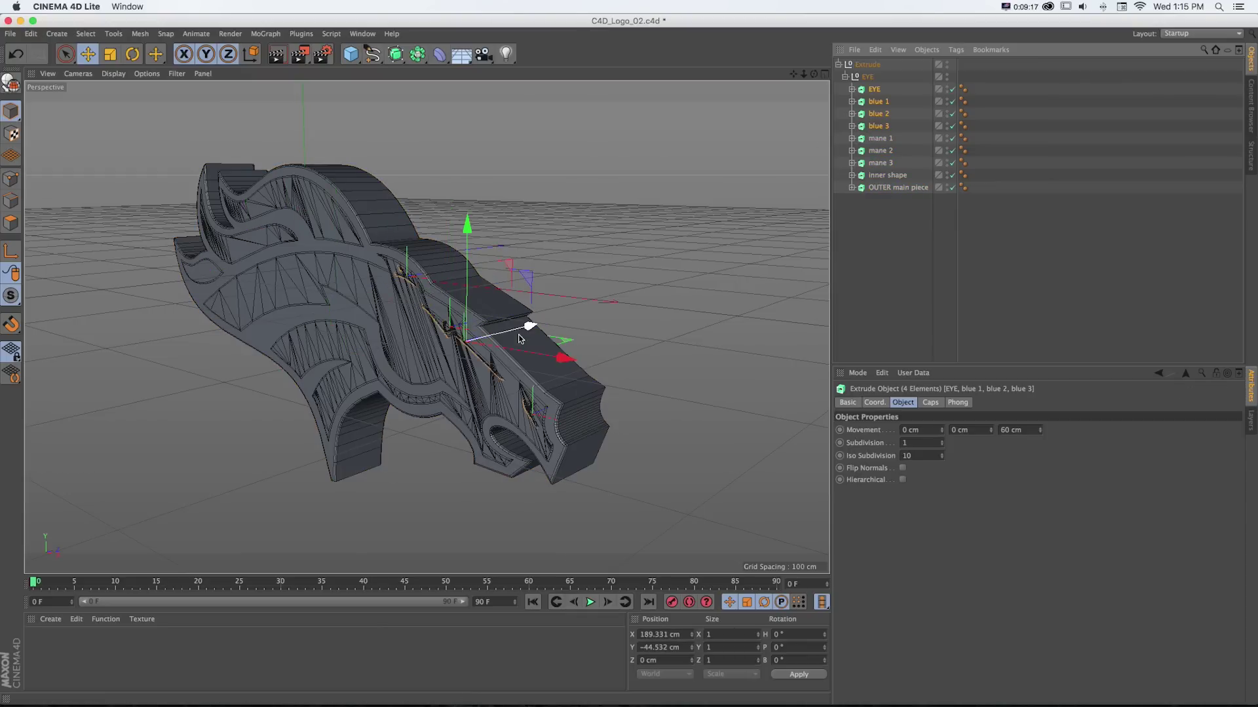
left_click(824, 74)
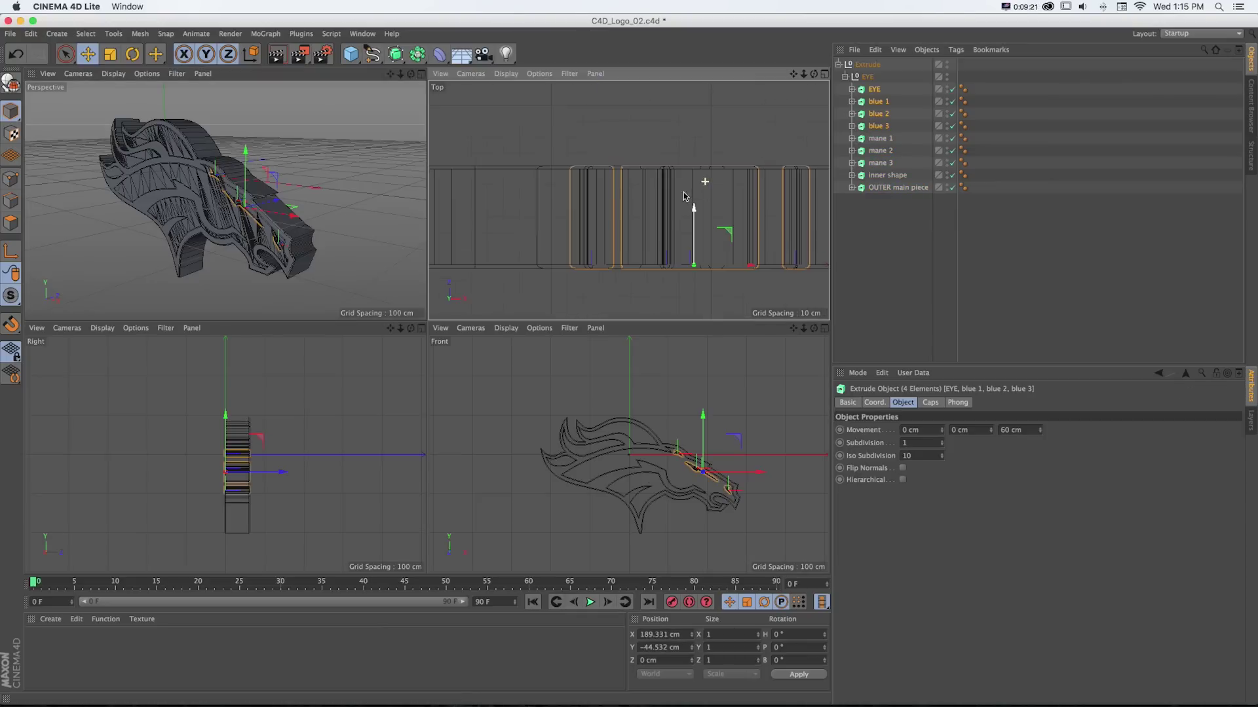
- Select inner shape and mane 1–3 and test a deeper extrusion and Z move, then undo
left_click_drag(695, 214, 699, 226)
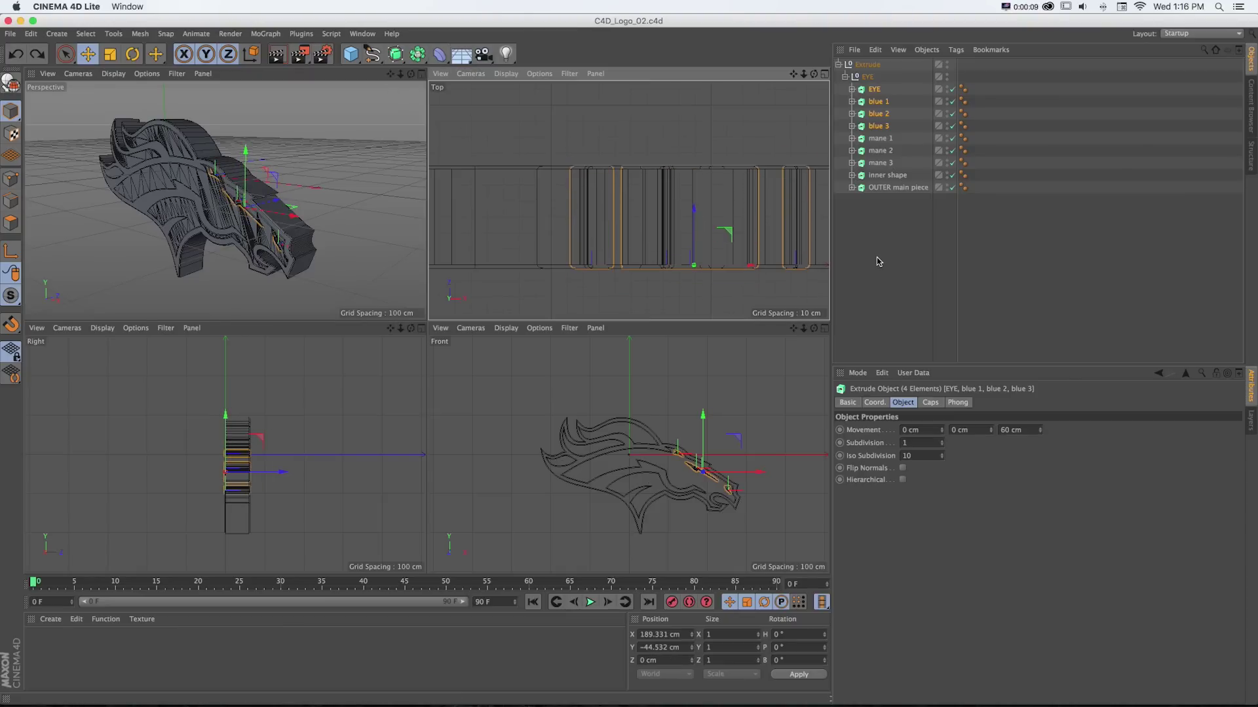
left_click(883, 174)
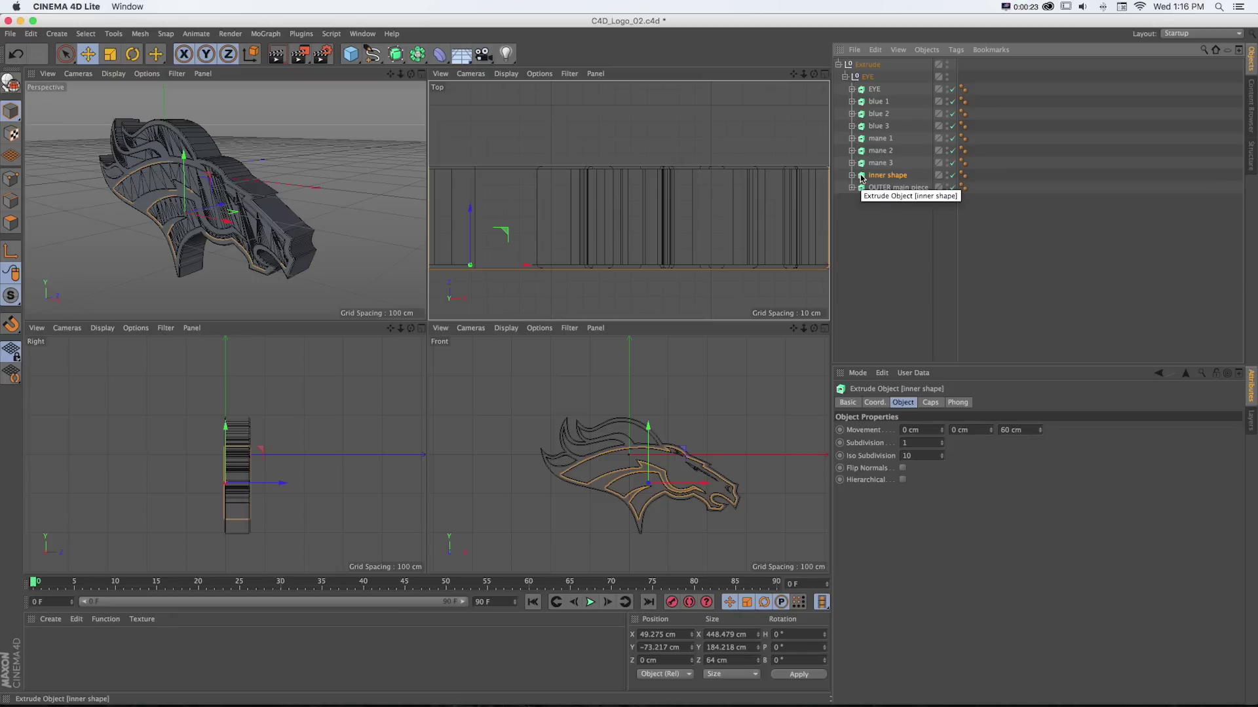
left_click(877, 140, "shift")
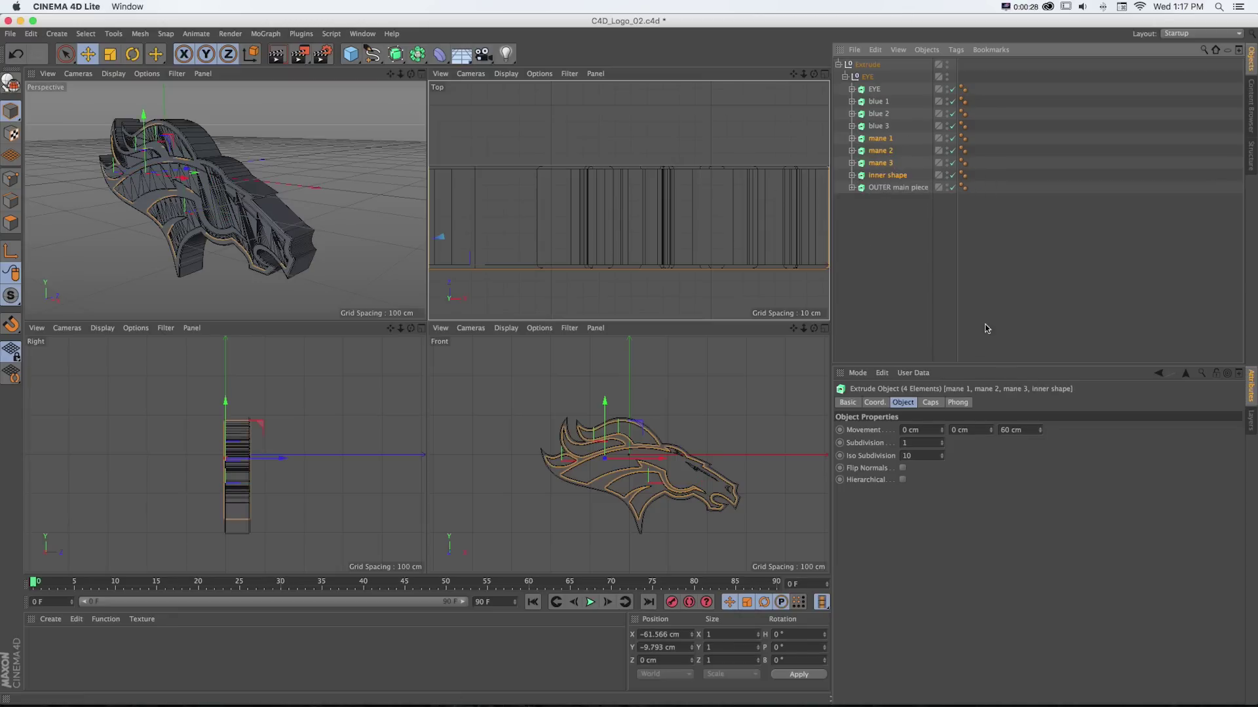
left_click_drag(1042, 433, 1042, 396)
left_click_drag(190, 172, 176, 173)
key("super+z")
key("super+z")
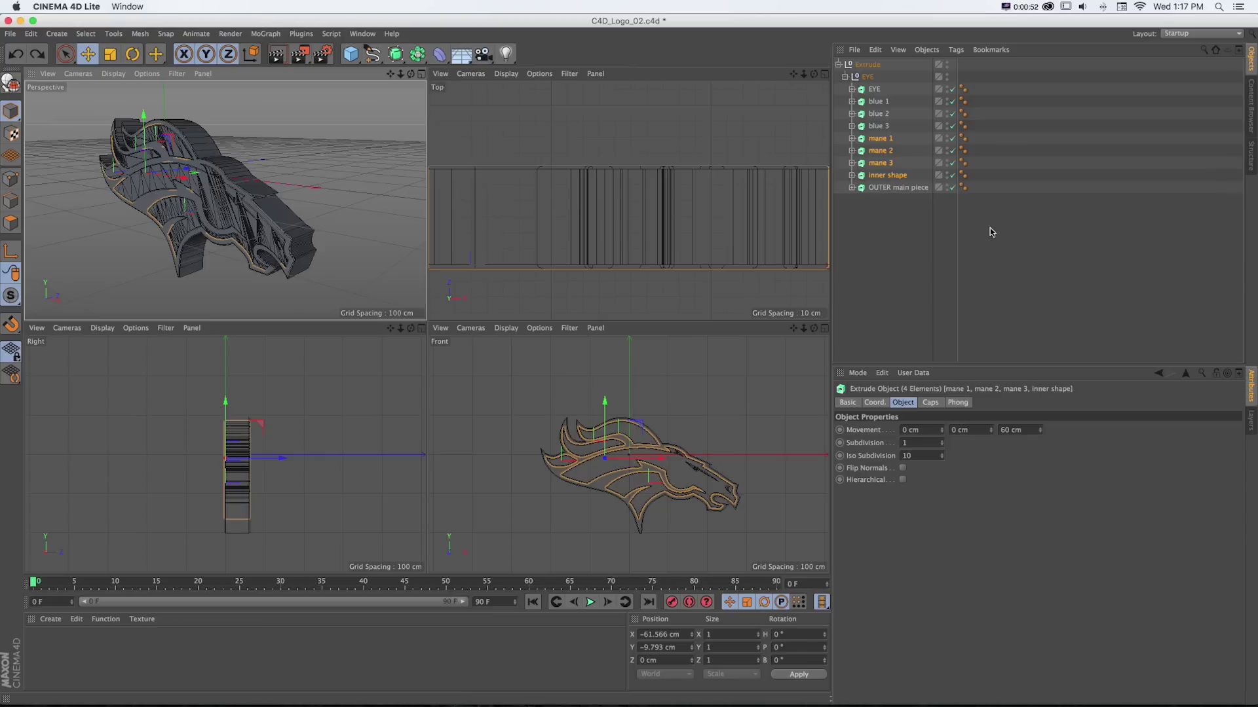
- Reselect mane 1–3 and the inner shape and set their Movement Z to 70 cm
left_click(893, 215)
left_click(884, 175)
left_click(881, 139, "shift")
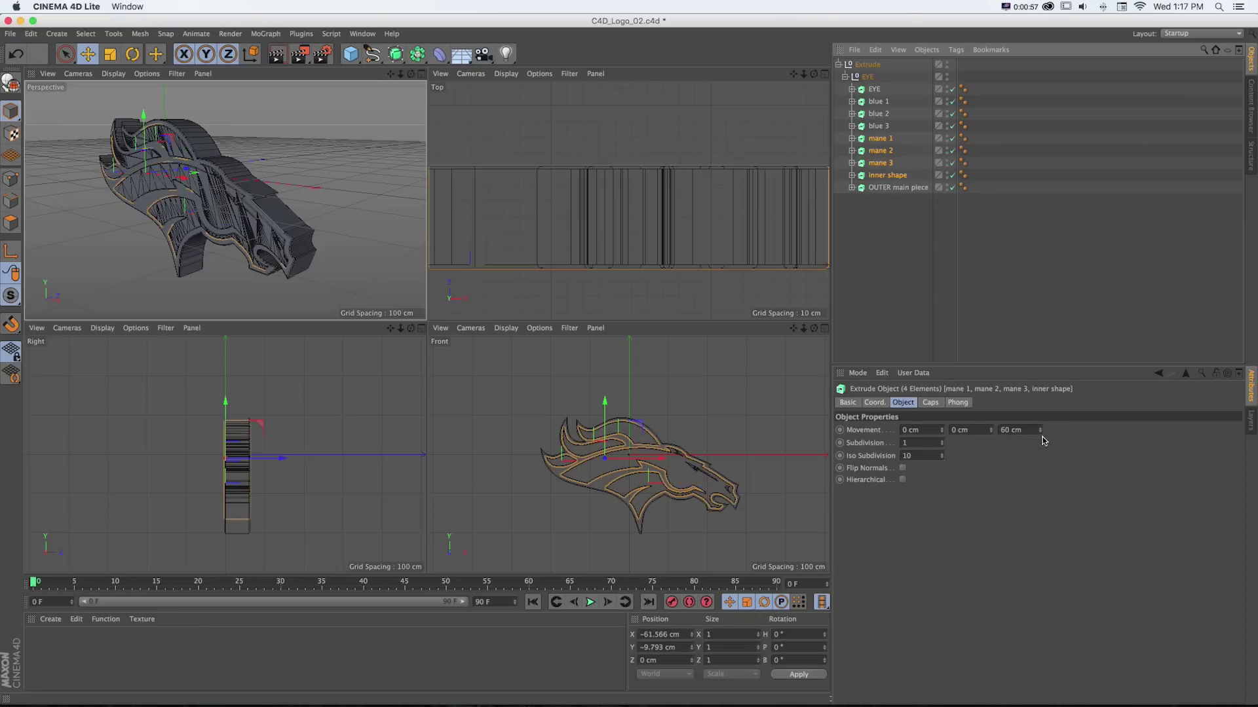
left_click_drag(1040, 430, 1040, 413)
key("super+z")
key("super+z")
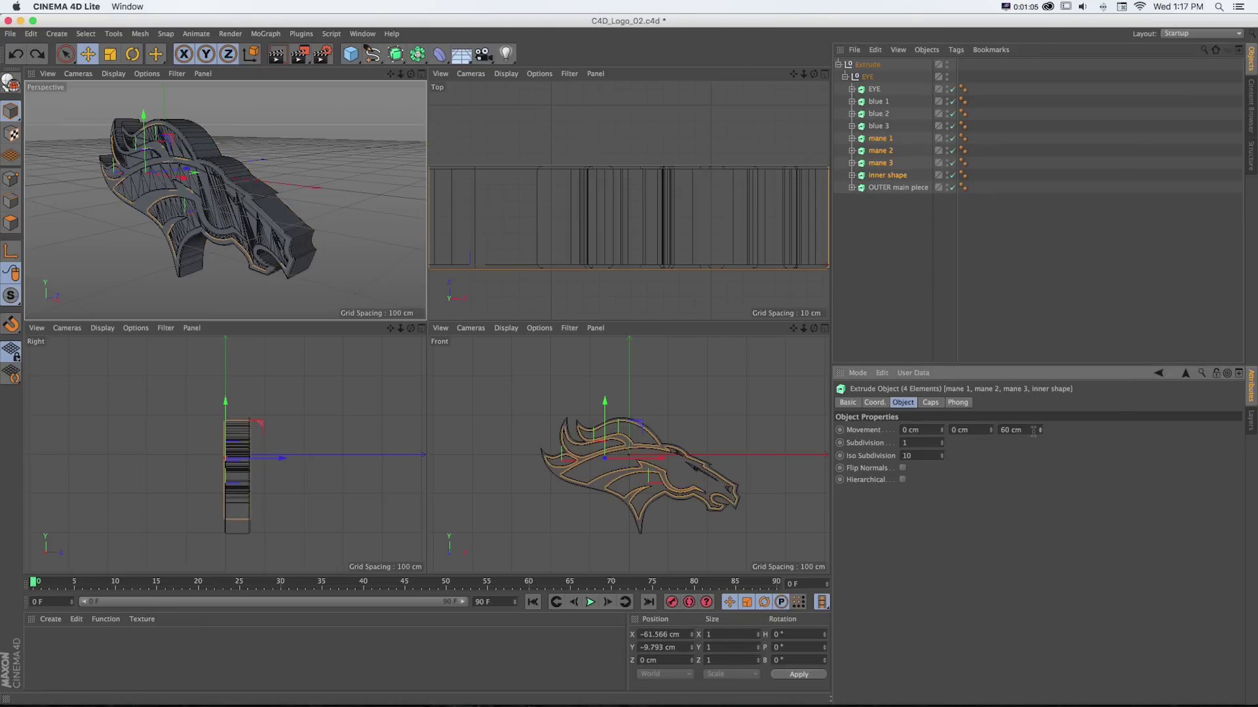
double_click(1033, 431)
type("70")
key("Return")
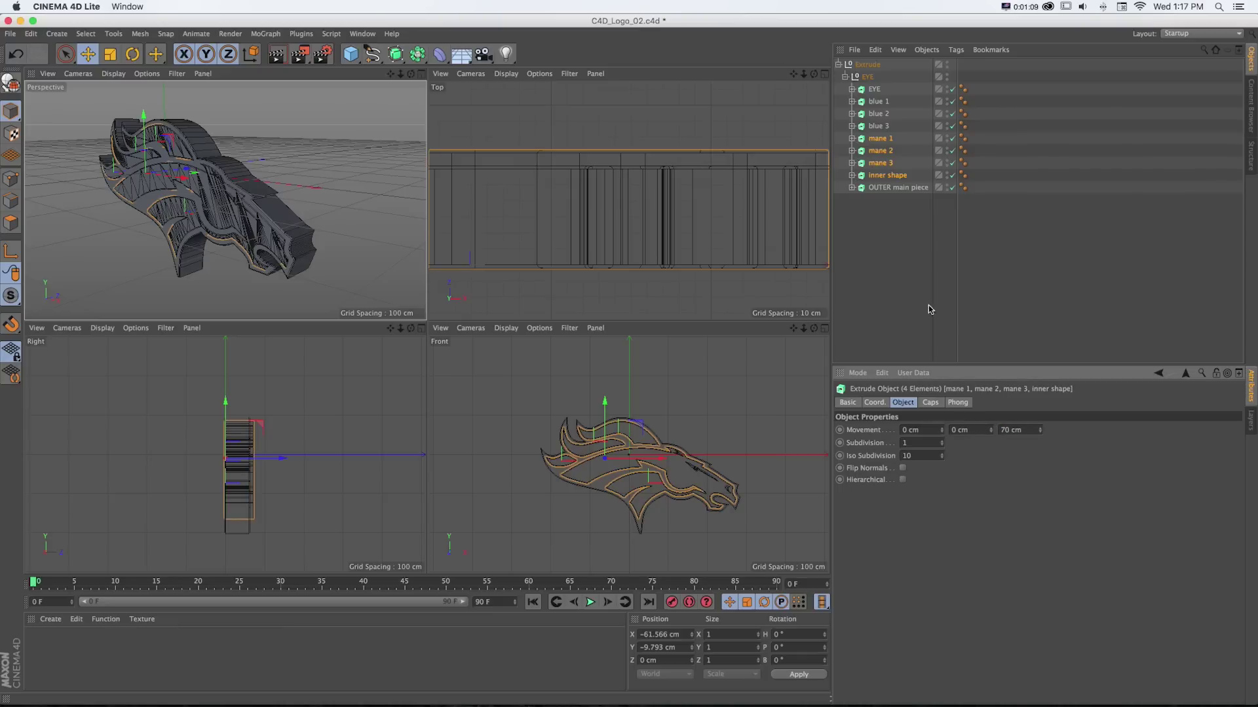
- Zoom out the top view and try shifting the pieces along Z, undoing the move
left_click_drag(803, 74, 724, 106)
left_click_drag(425, 191, 465, 195)
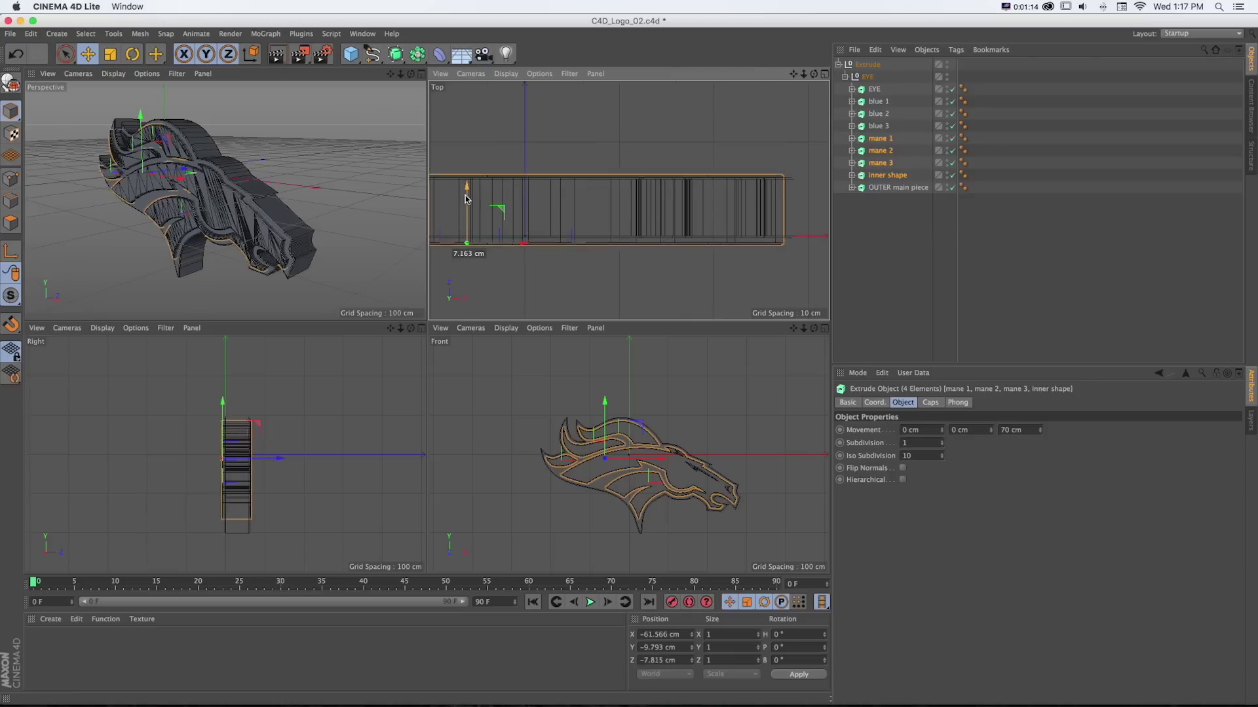
key("super+z")
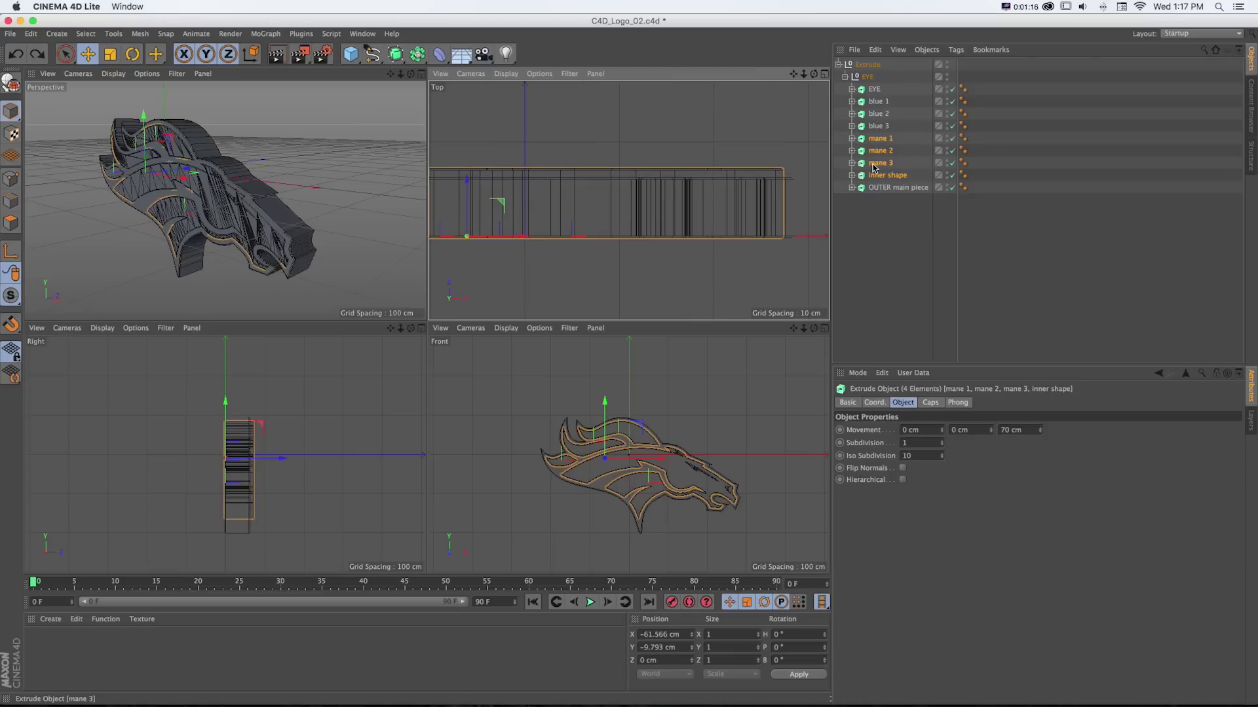
left_click(875, 402)
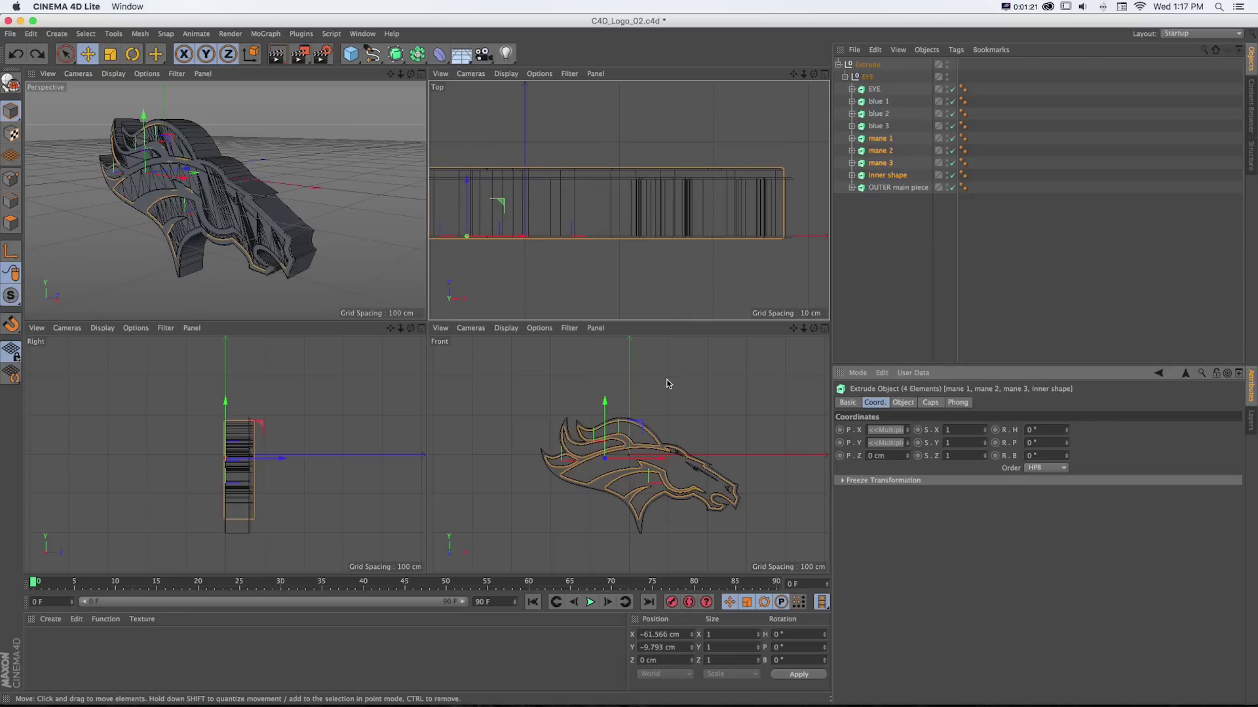
- Set the P.Z position of mane 1–3 and the inner shape to −5 cm
left_click(908, 457)
left_click(908, 457)
left_click(908, 458)
left_click(908, 457)
left_click(908, 461)
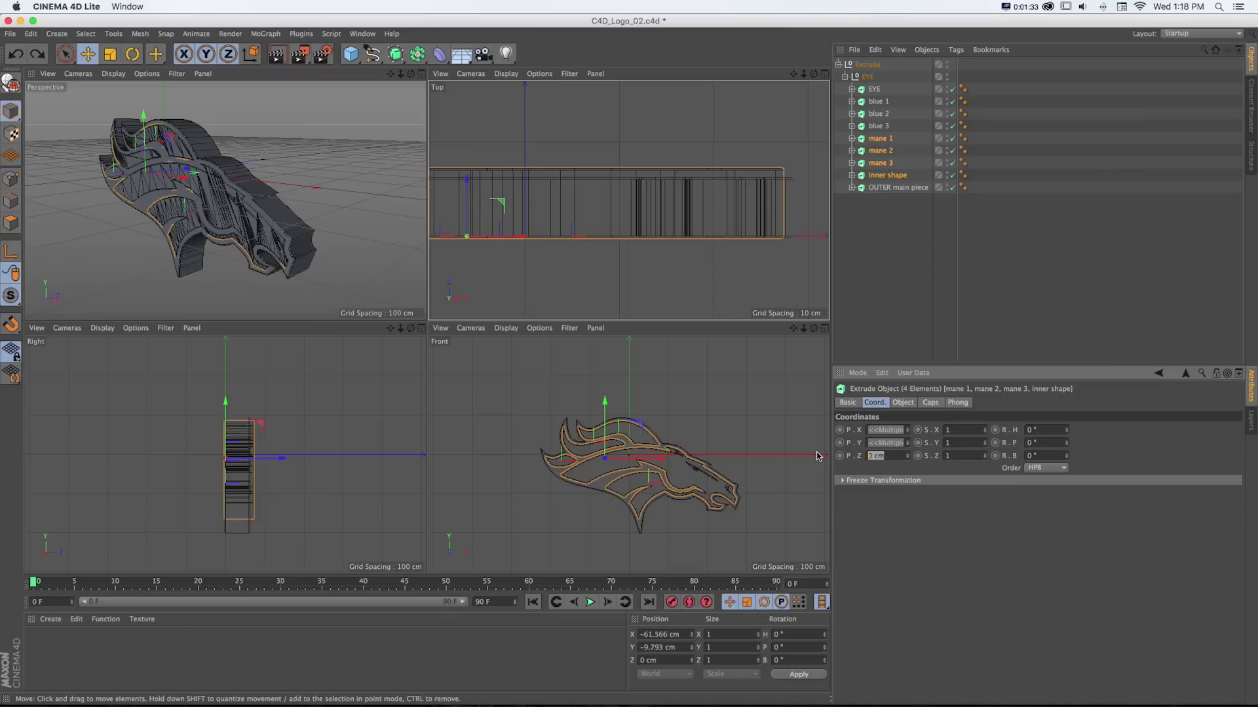
key("BackSpace")
key("BackSpace")
key("BackSpace")
key("BackSpace")
type("-5")
key("Return")
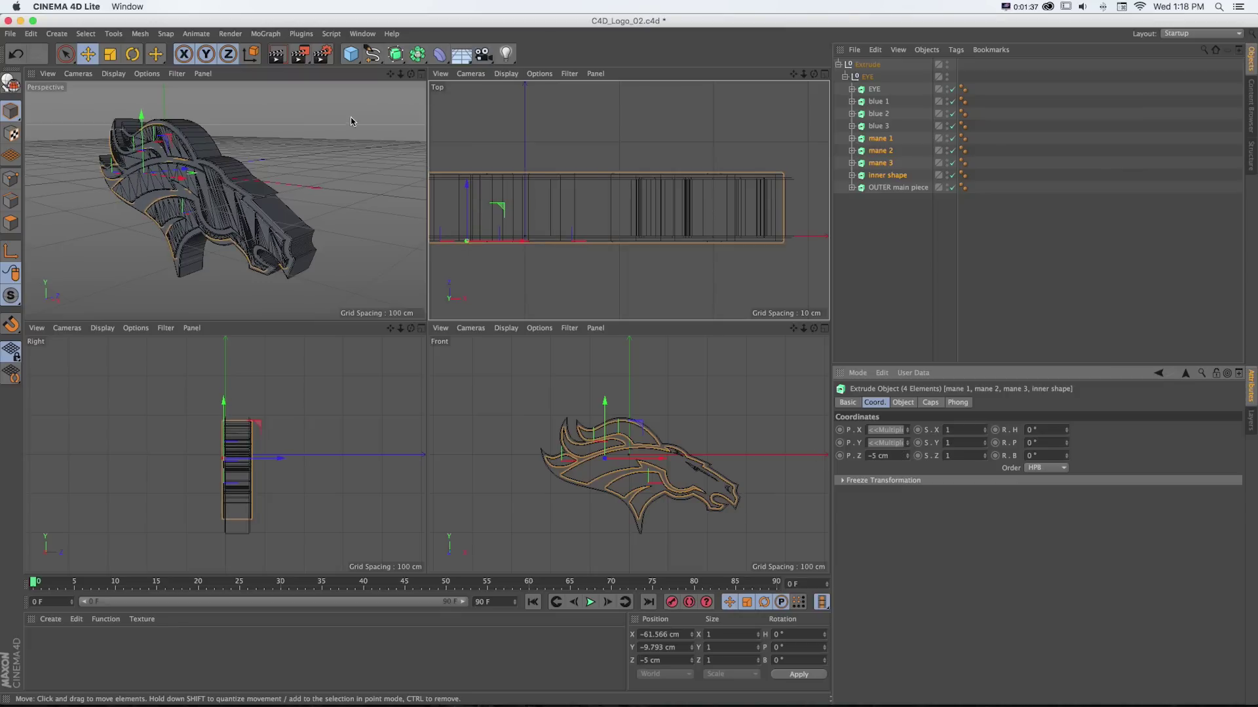
middle_click_drag(124, 141, 225, 201, "alt")
scroll(225, 200, "up", 5)
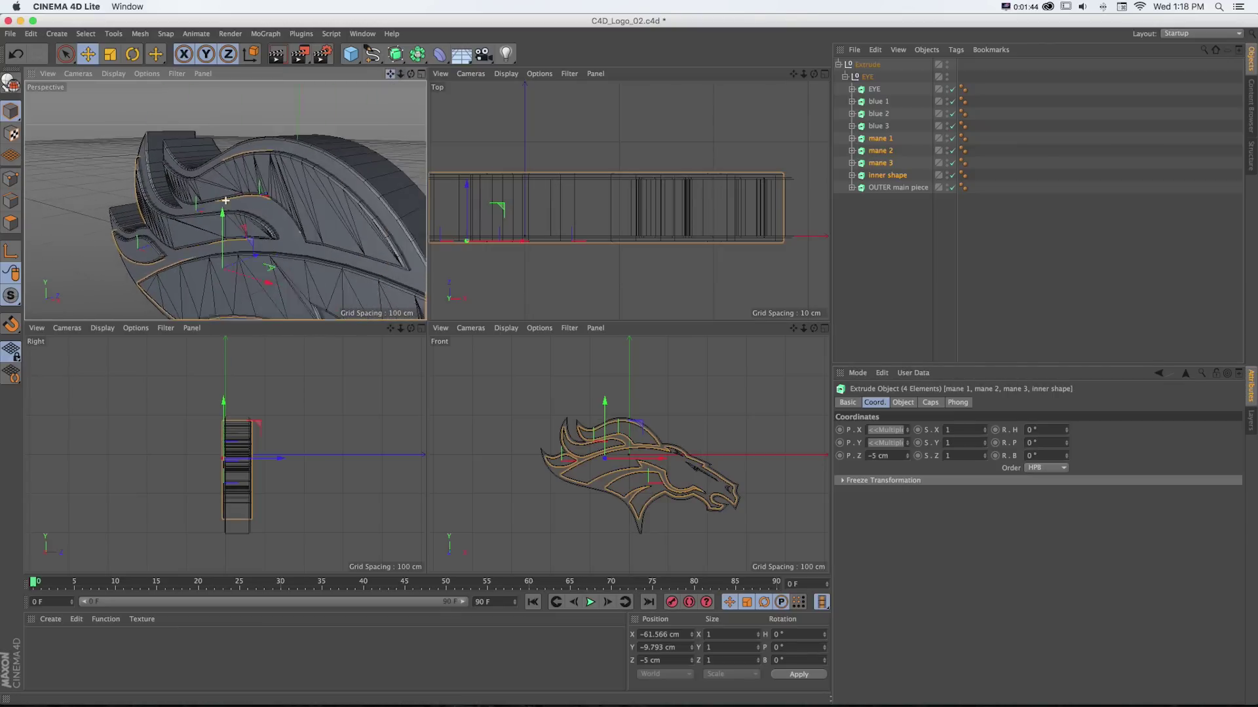
middle_click_drag(225, 201, 210, 193, "alt")
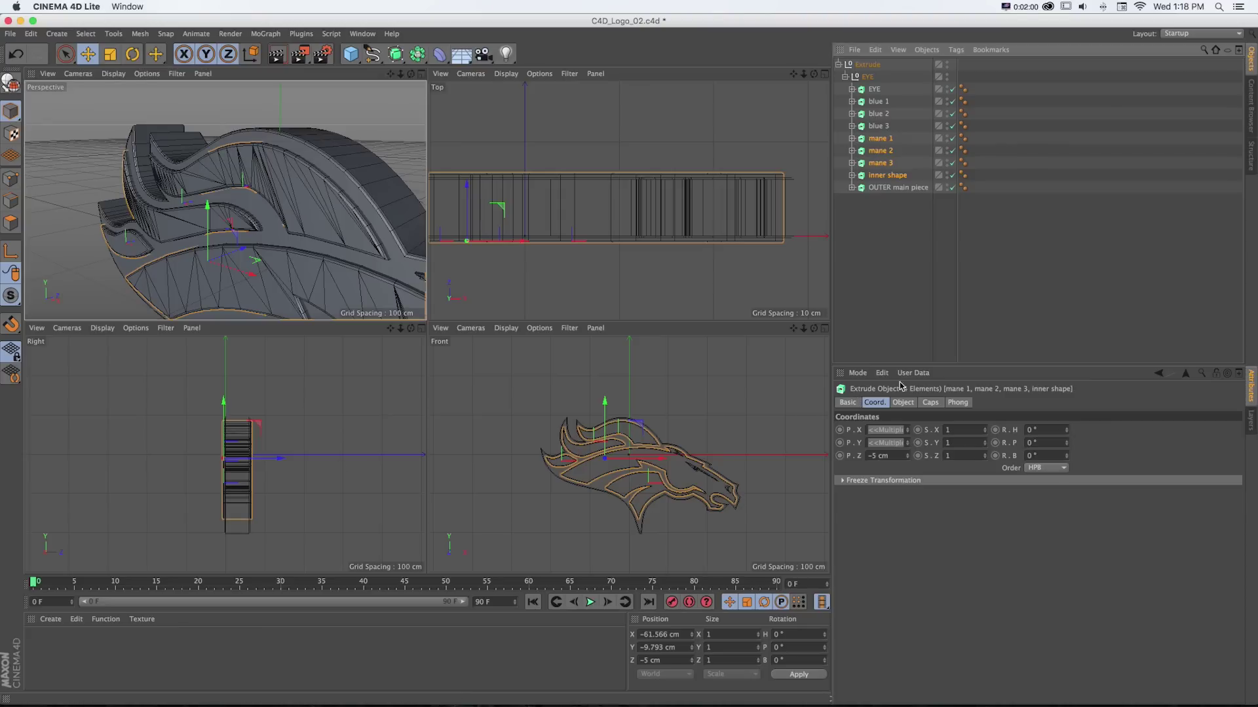
- Select mane 1–3 and the inner shape and try nudging them up and down, undoing each
left_click(892, 214)
left_click(879, 139)
left_click(879, 152)
left_click(879, 164)
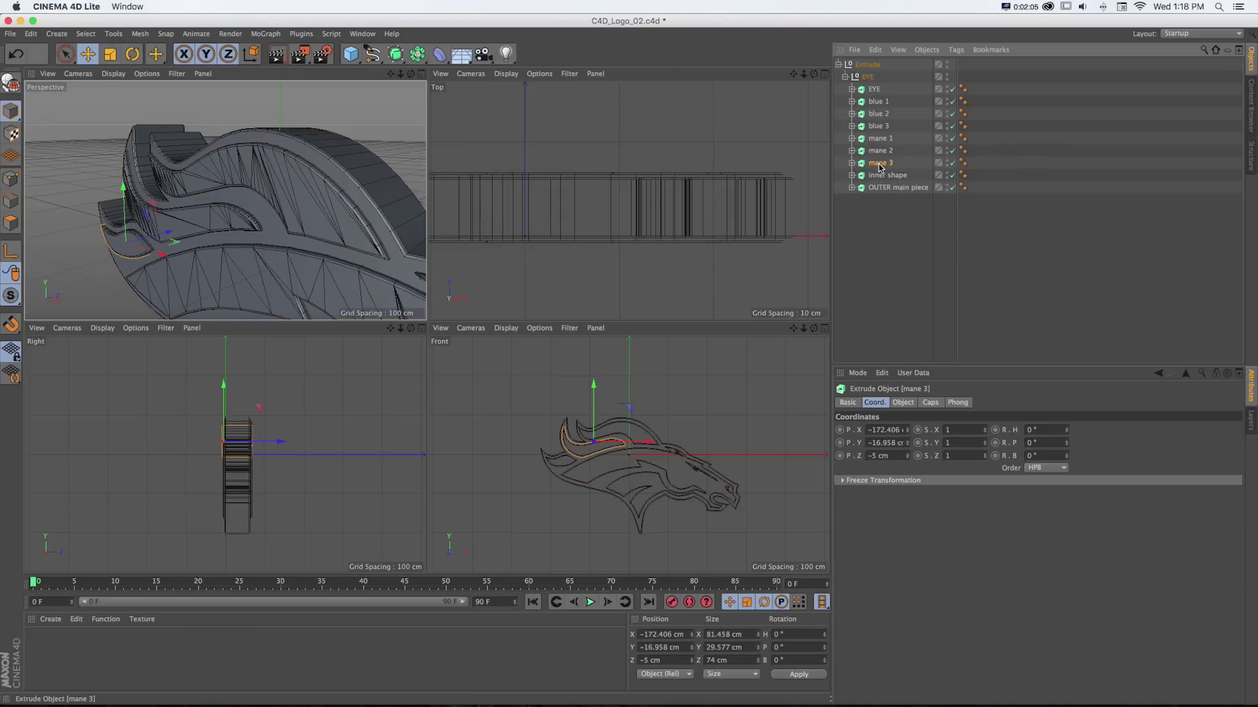
left_click(885, 176)
left_click(879, 139, "shift")
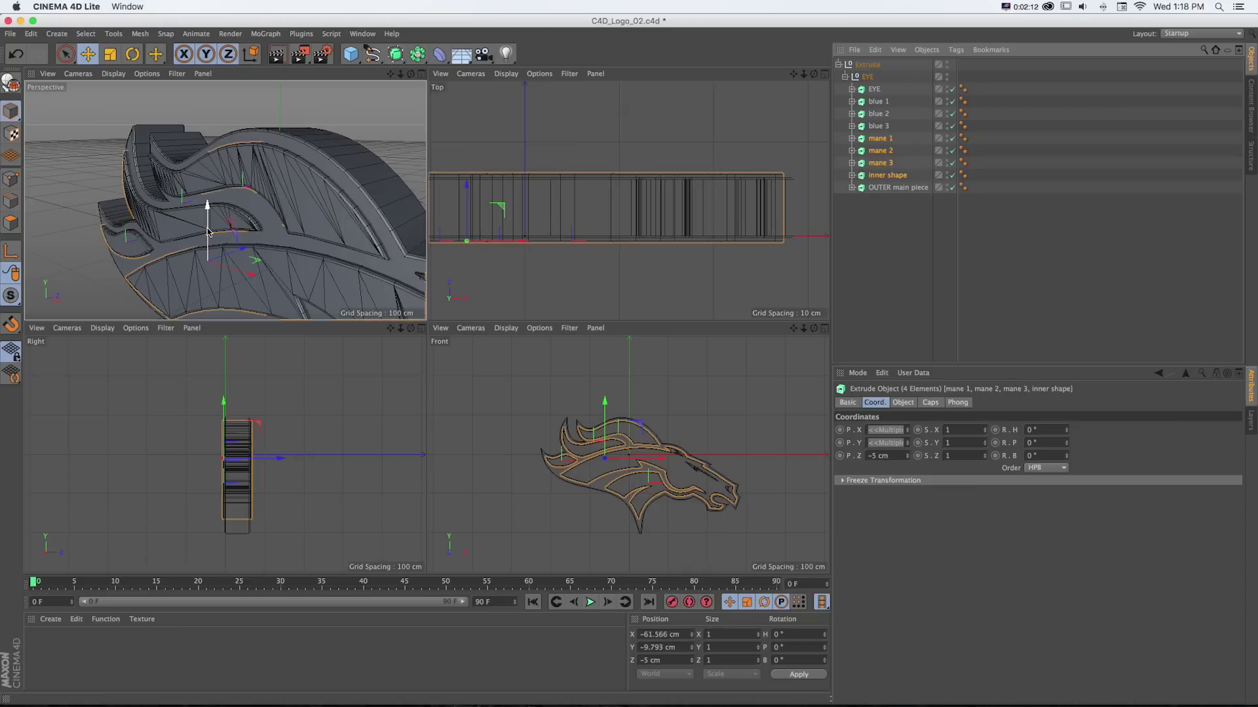
left_click_drag(209, 230, 210, 226)
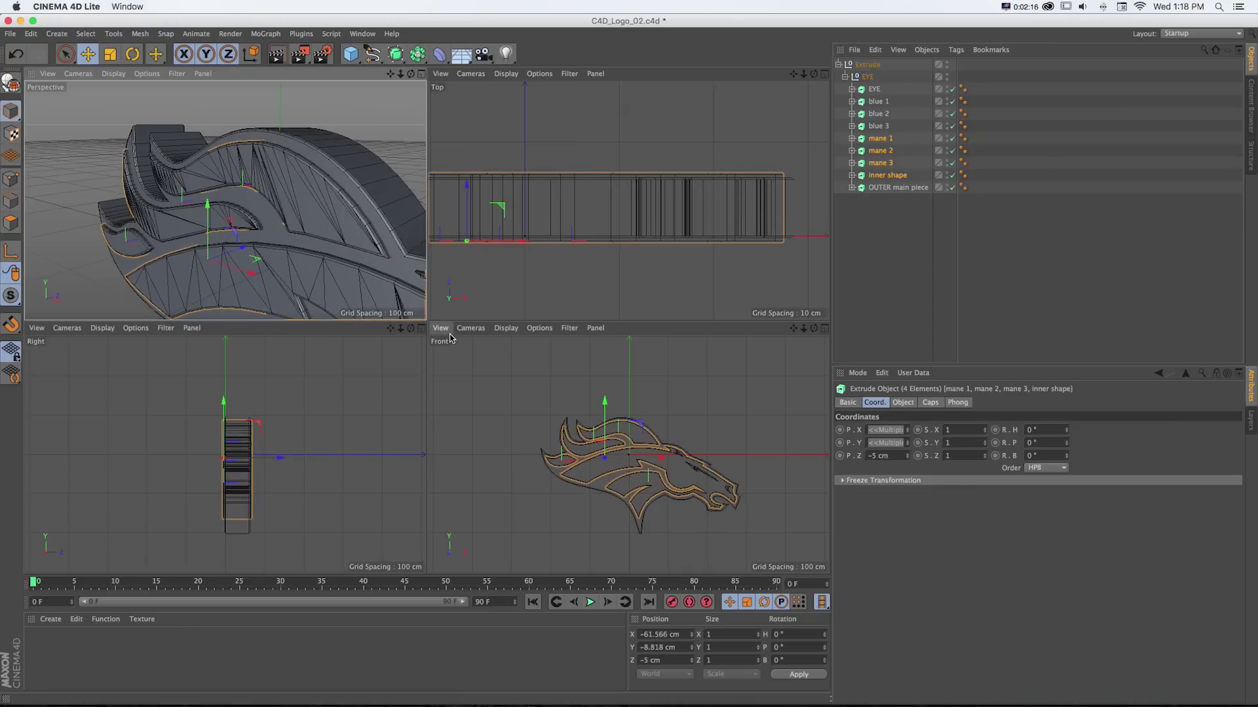
key("super+z")
left_click_drag(207, 235, 206, 246)
key("super+z")
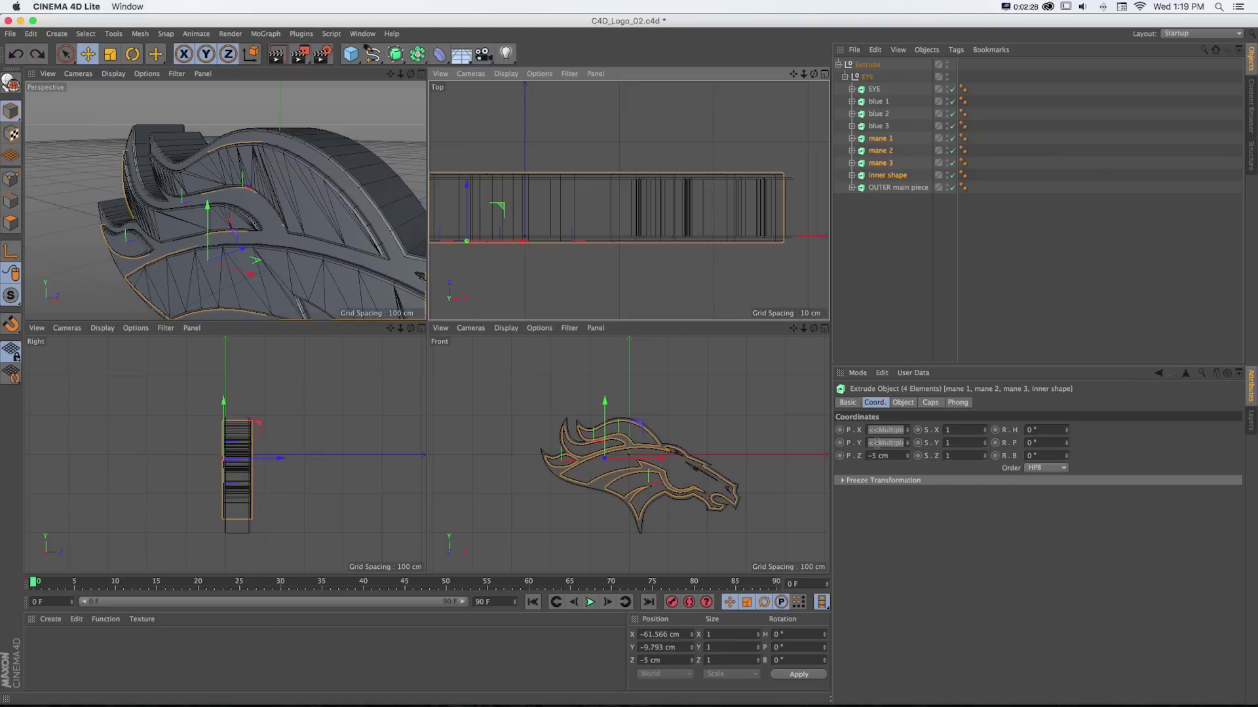
- Try Y positions of 50 cm, +5 cm and −10 cm, undoing each change
left_click(891, 444)
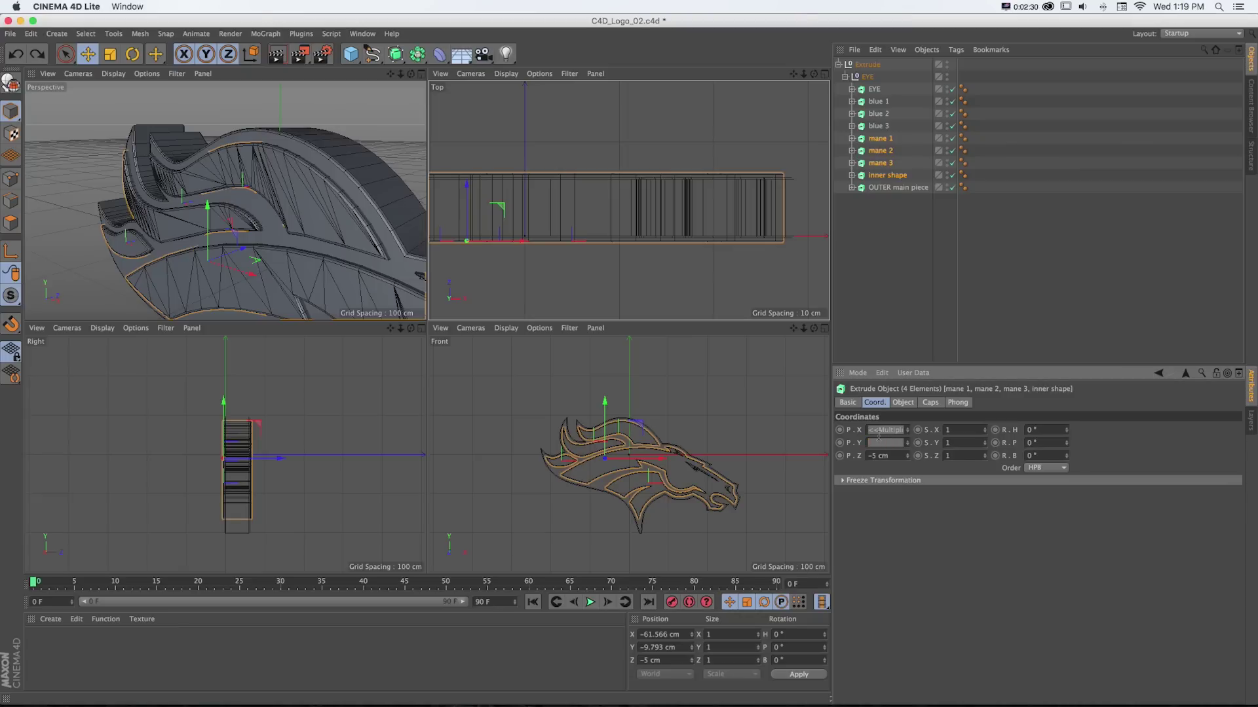
type("50")
key("Return")
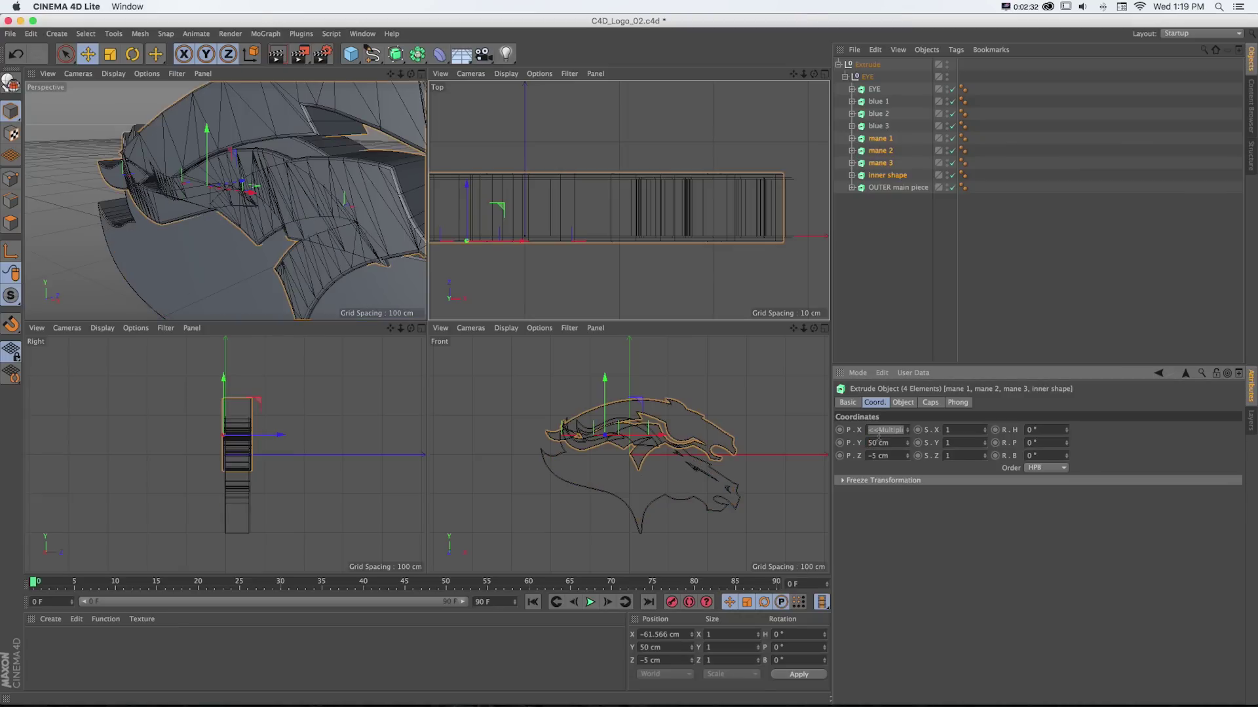
key("super+z")
left_click(879, 443)
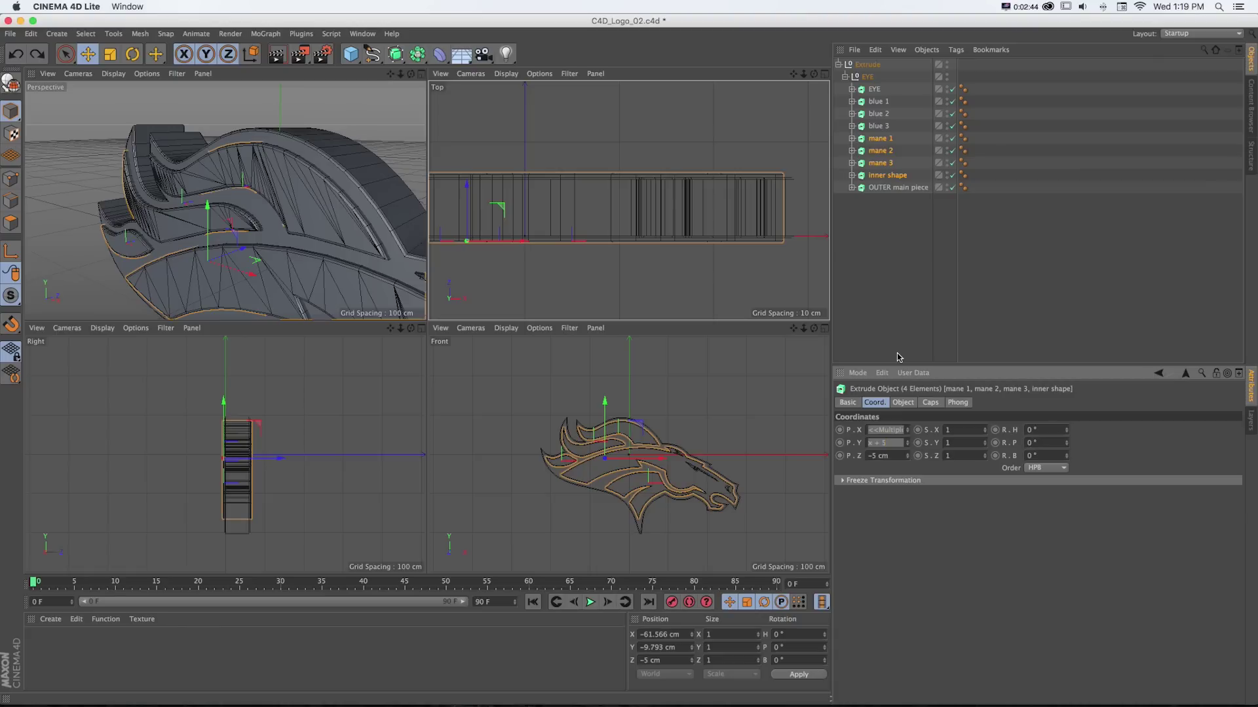
key("Return")
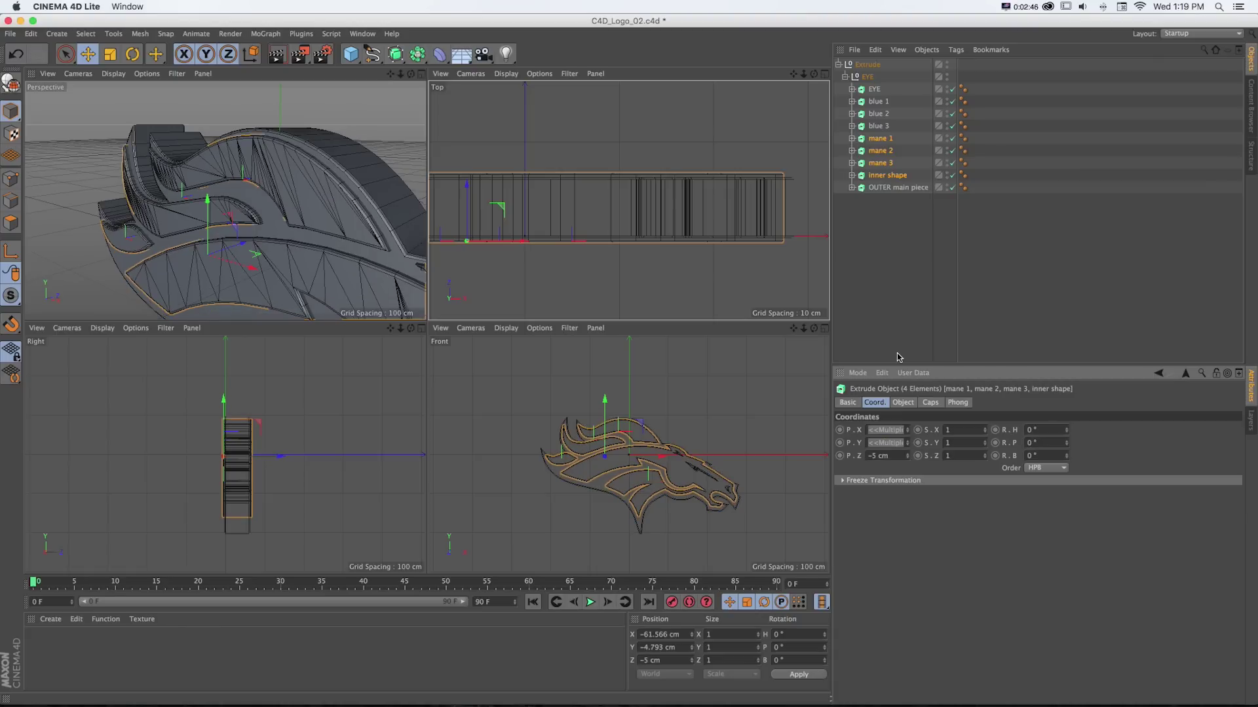
key("super+z")
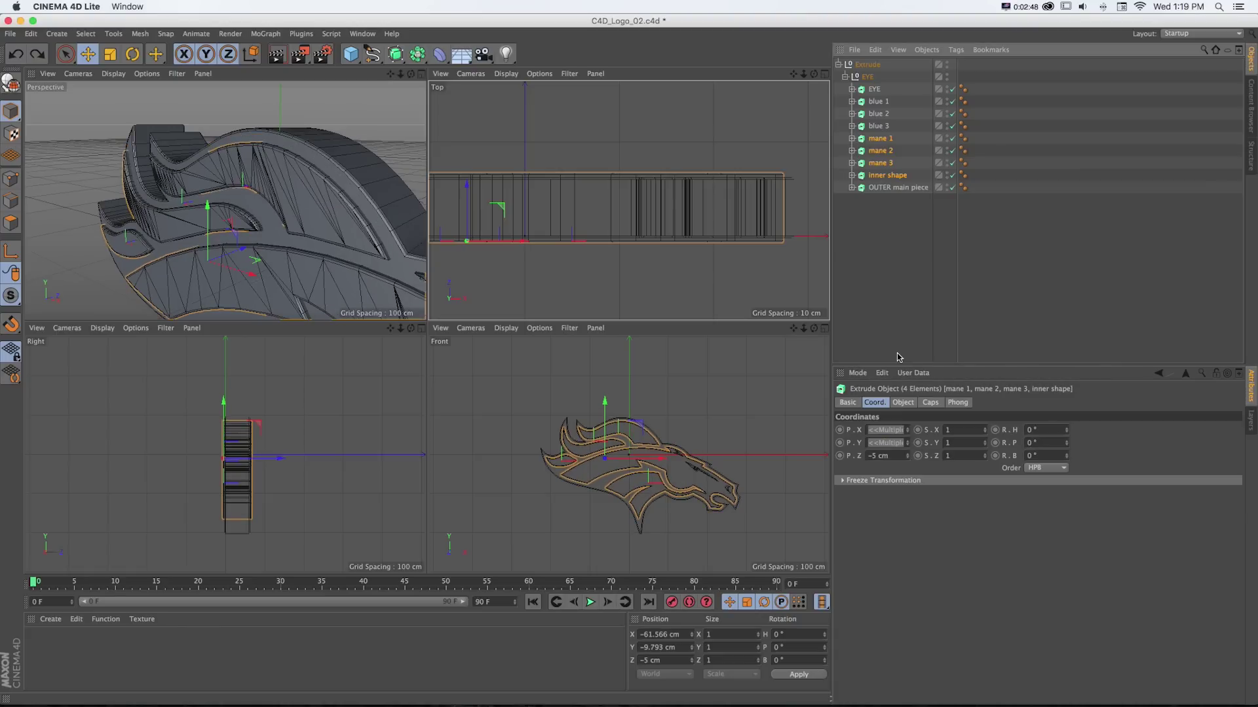
left_click(882, 441)
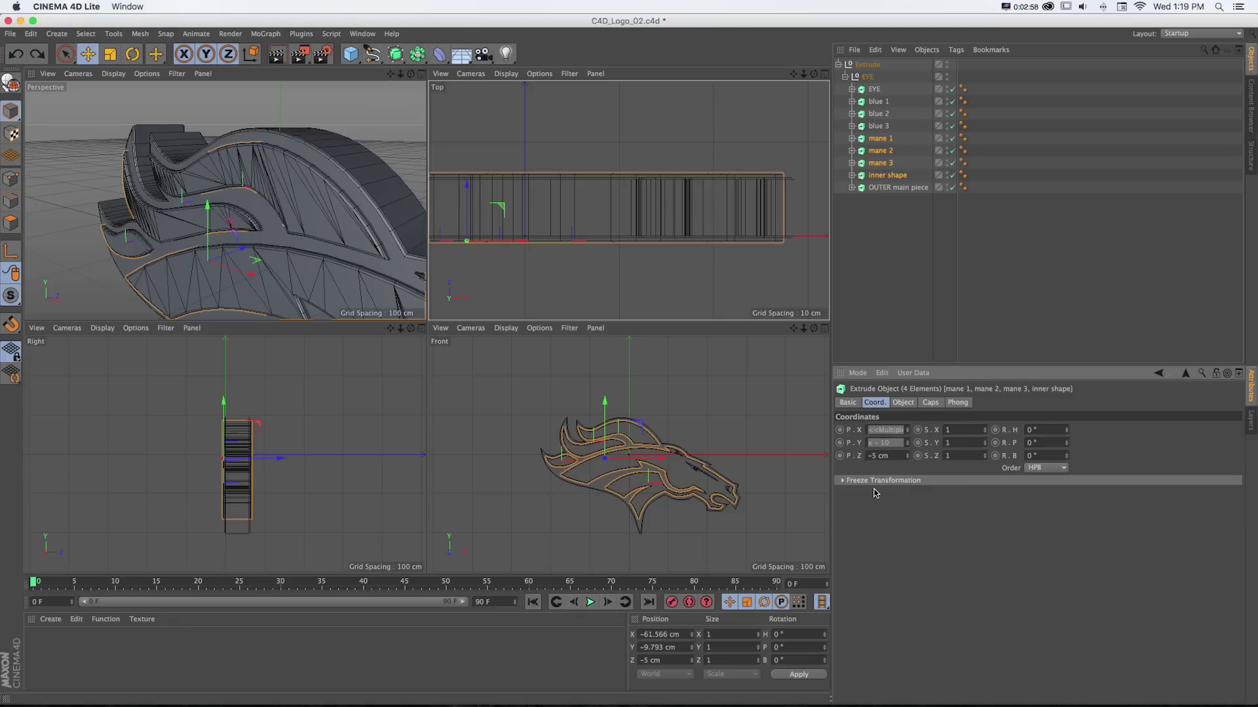
key("Return")
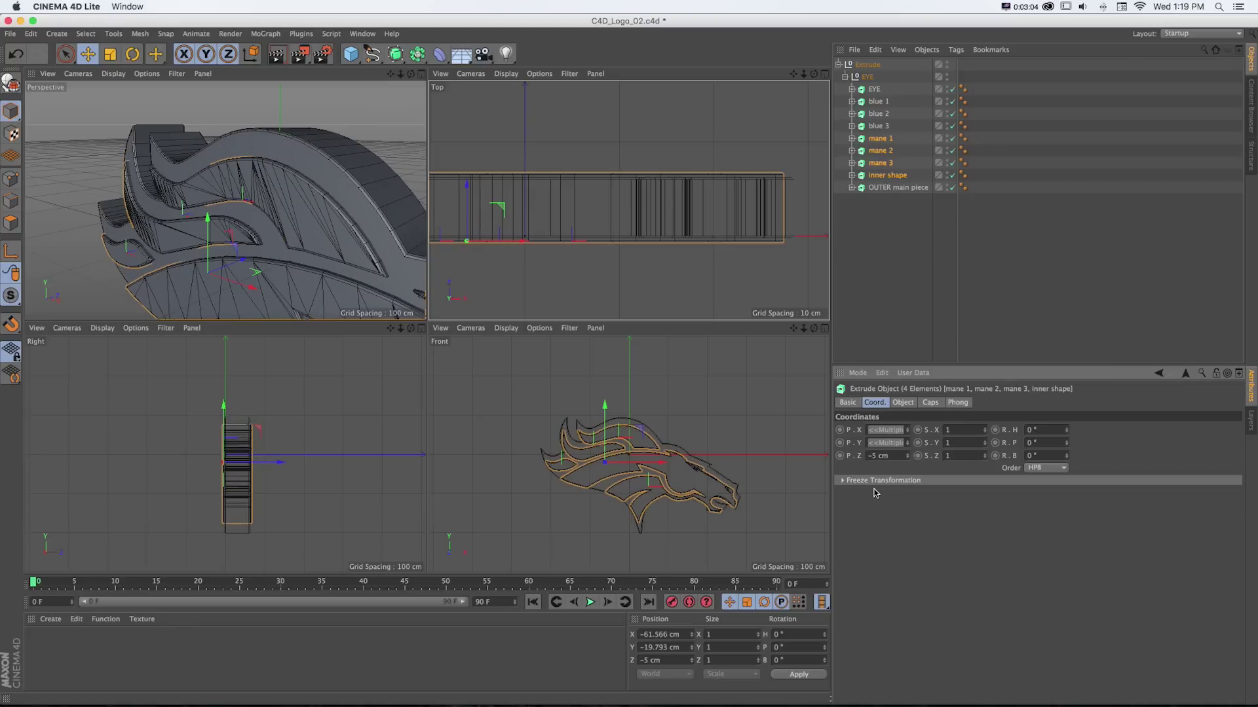
key("super+z")
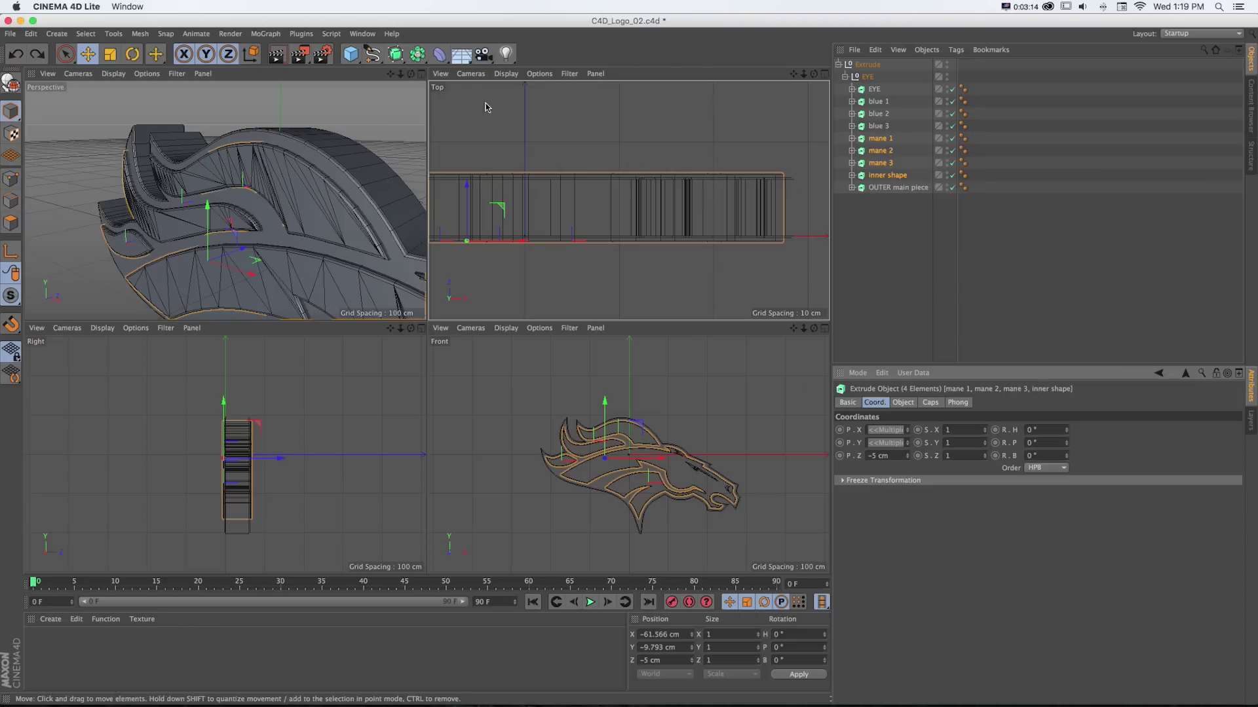
mouse_move(391, 74)
left_mouse_down()
mouse_move(406, 92)
mouse_move(392, 79)
left_mouse_up()
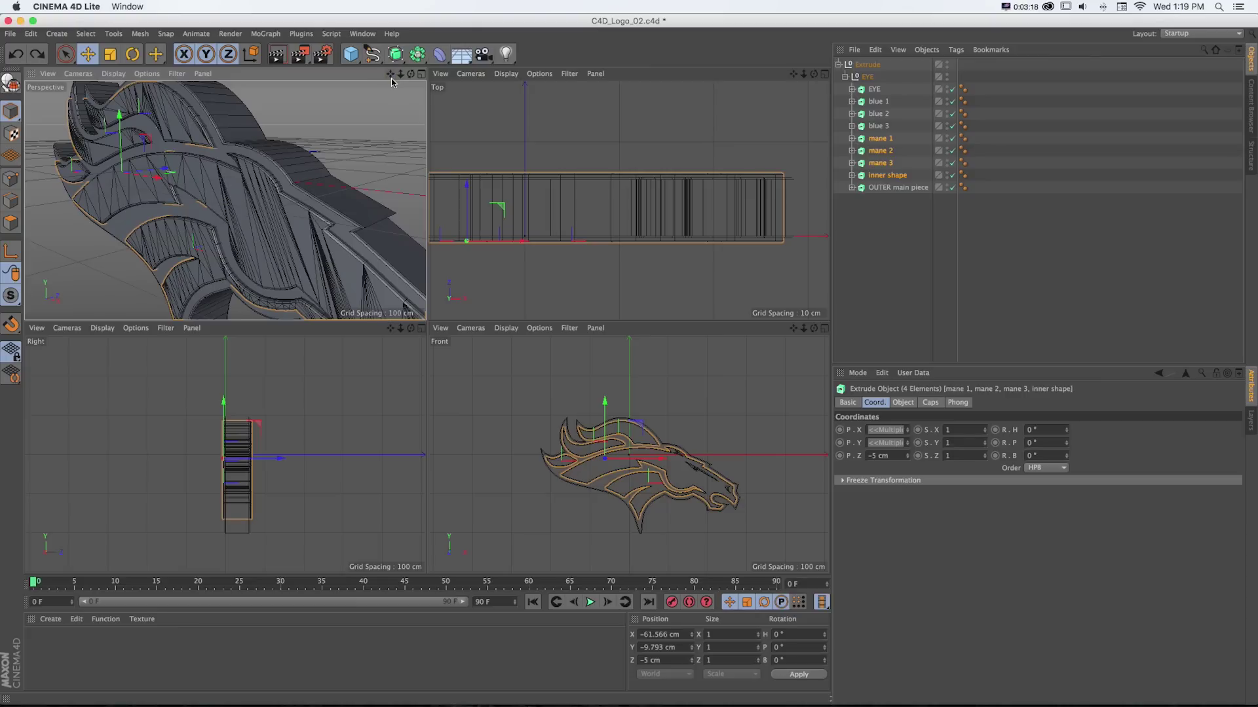
- Select blue 1–3 and set their extrusion Movement Z to 80 cm
left_click(878, 102)
left_click(875, 127, "shift")
left_click(902, 402)
double_click(1010, 429)
type("80")
key("Return")
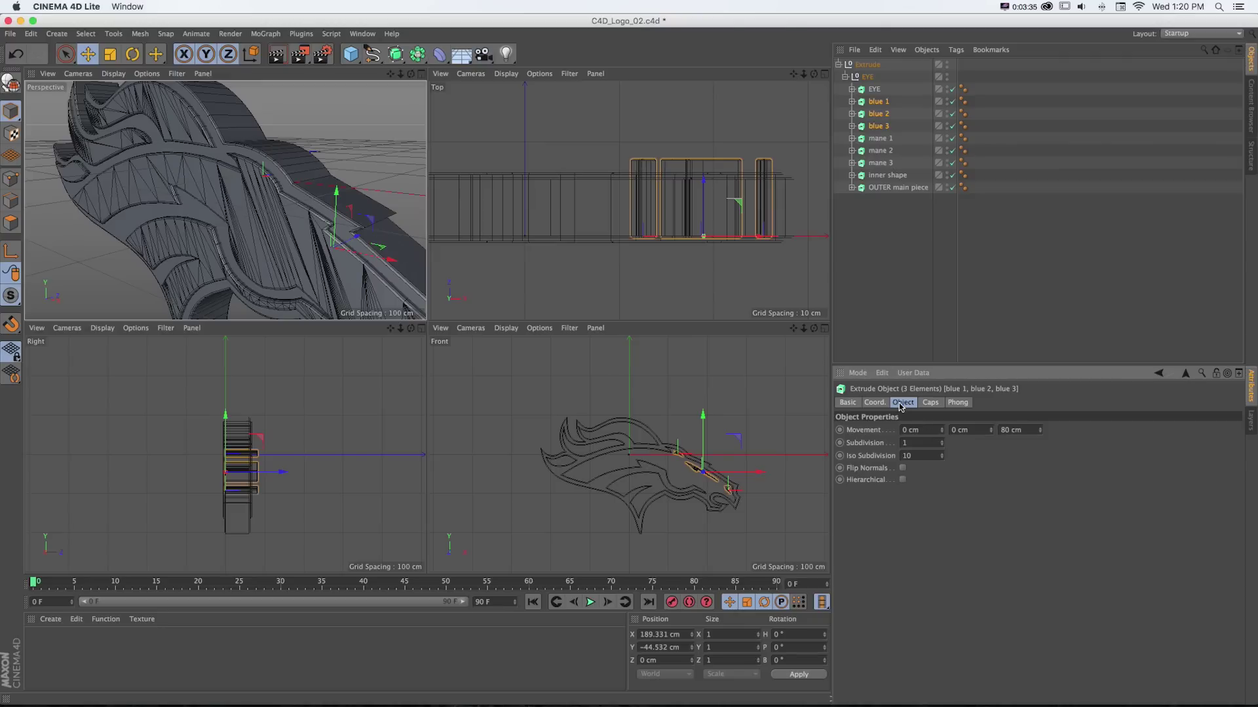
- Push blue 1–3 back to a P.Z of −10 cm and inspect them in Perspective
left_click(875, 402)
double_click(875, 455)
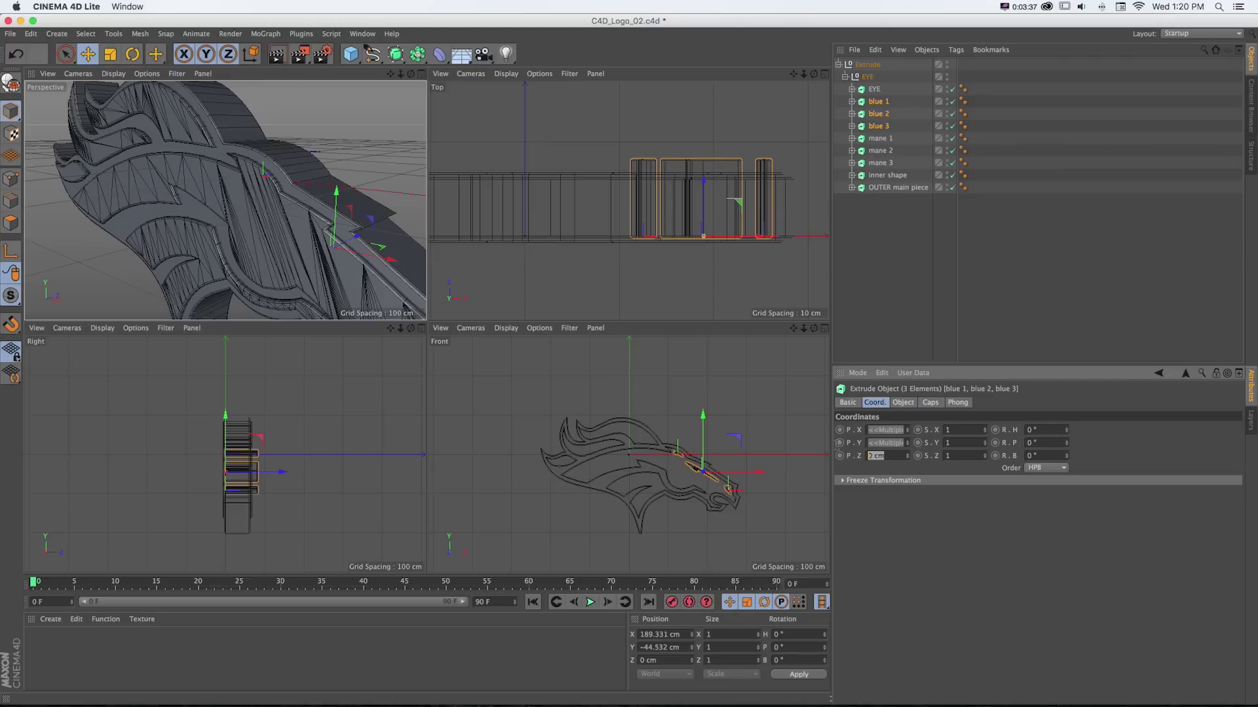
type("-10")
key("Return")
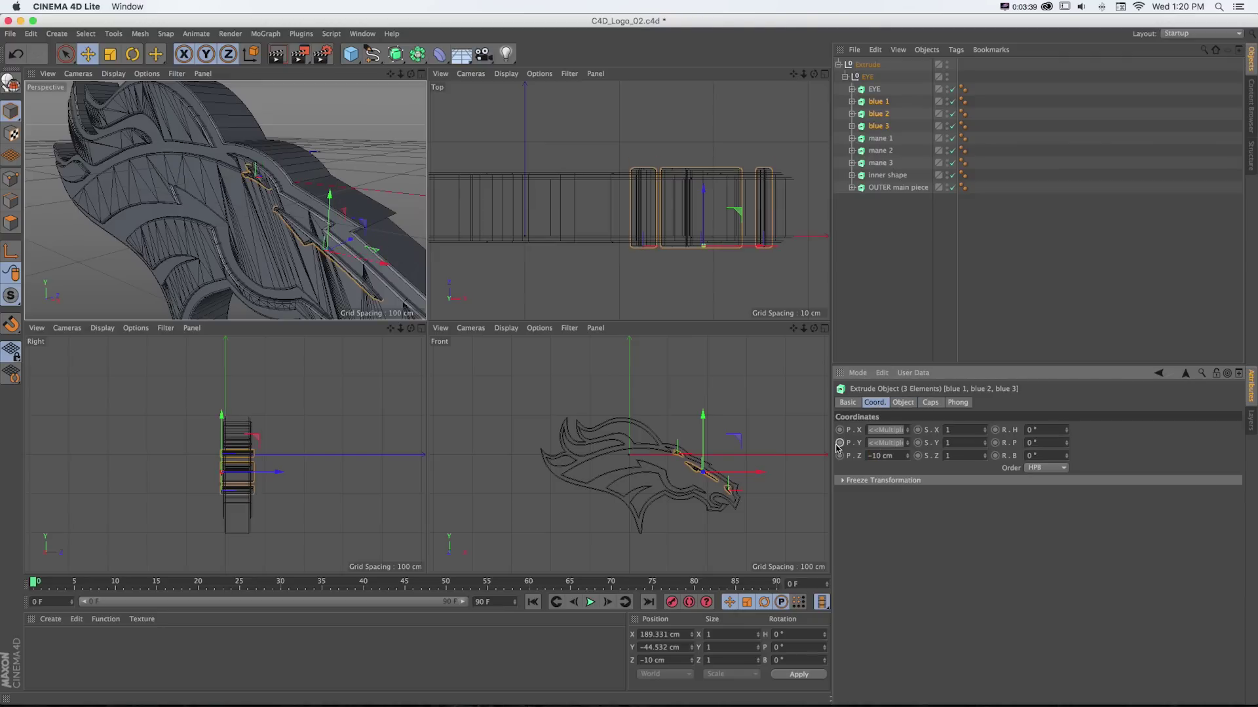
scroll(313, 202, "up", 10)
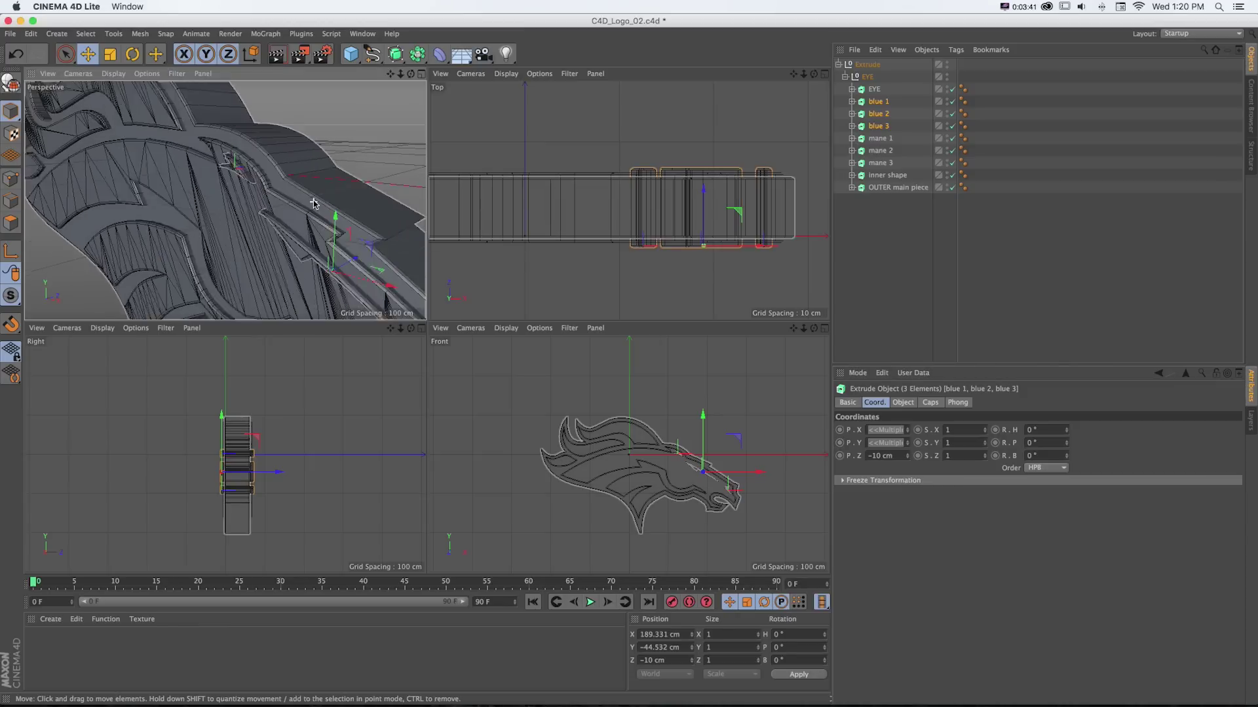
mouse_move(312, 201)
left_mouse_down("alt")
mouse_move(265, 212)
mouse_move(305, 210)
left_mouse_up("alt")
scroll(305, 211, "down", 8)
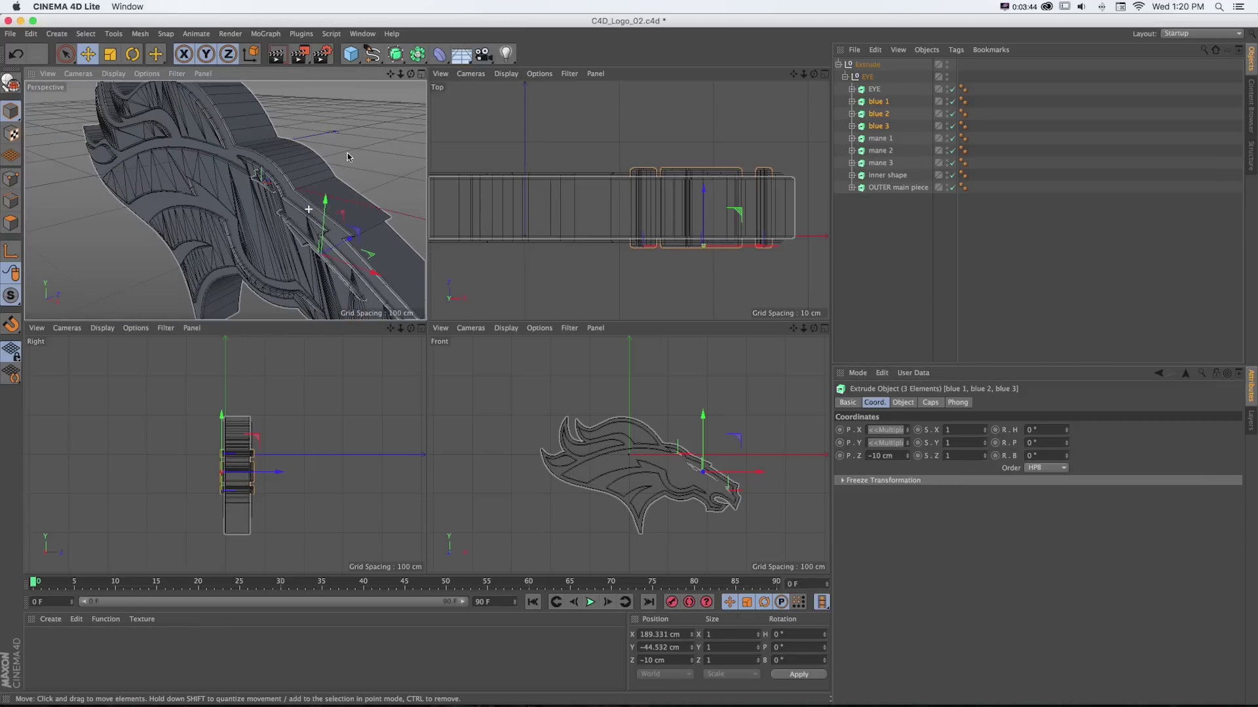
left_click_drag(391, 74, 312, 64)
left_click(869, 90)
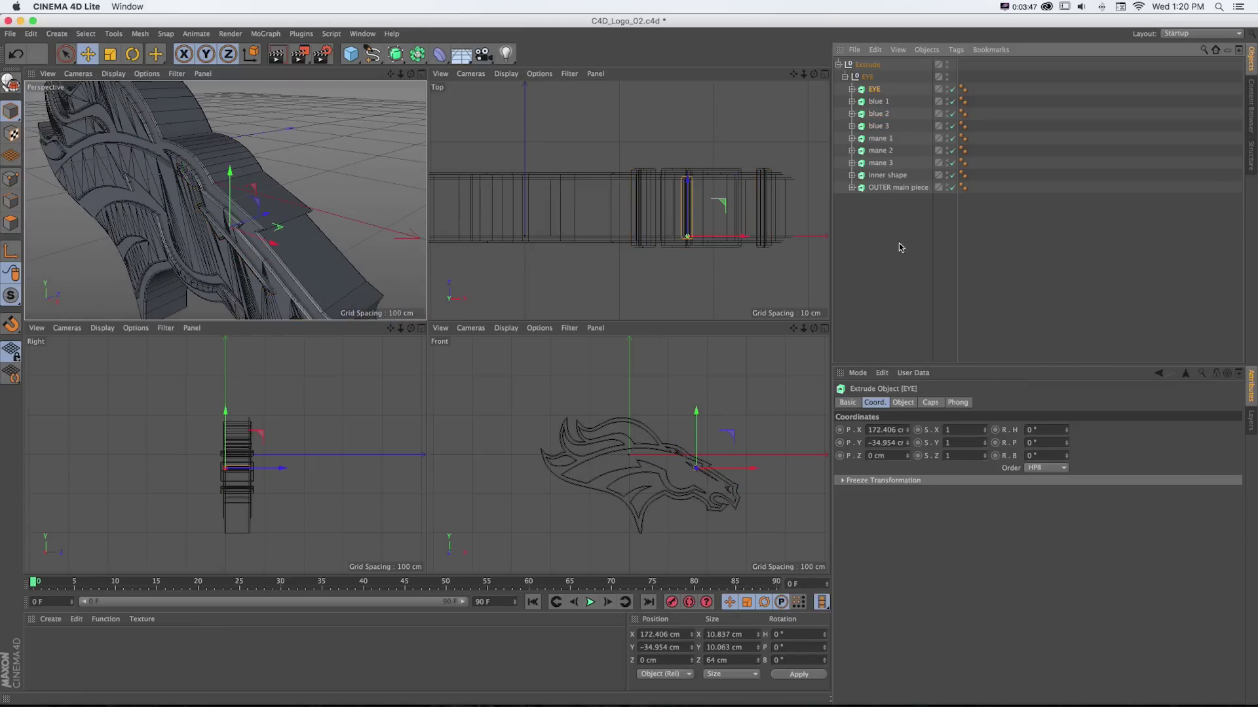
- Set the EYE extrusion's Z movement depth to 85 cm
left_click(902, 403)
double_click(1018, 429)
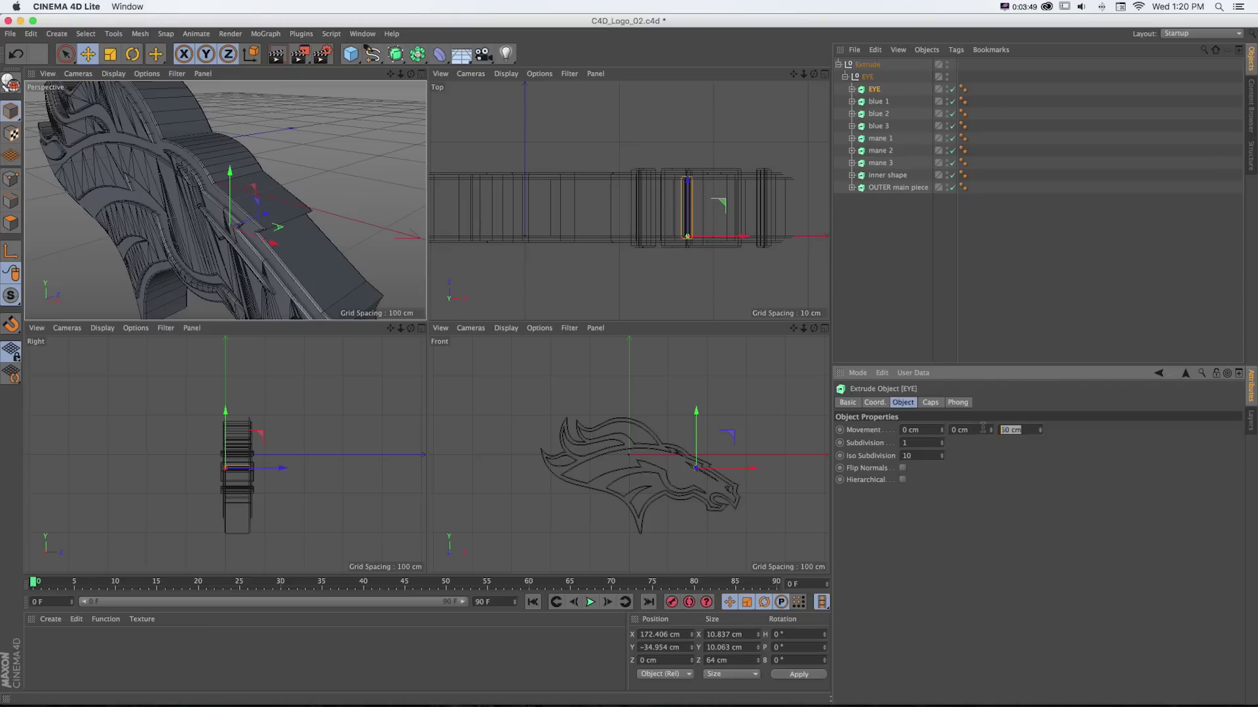
type("85")
key("Return")
- Undo a freehand drag and position the EYE at Z −12.5 cm
scroll(697, 203, "up", 3)
left_click_drag(678, 174, 678, 194)
key("super+z")
left_click(874, 402)
left_click_drag(895, 454, 836, 441)
type("-")
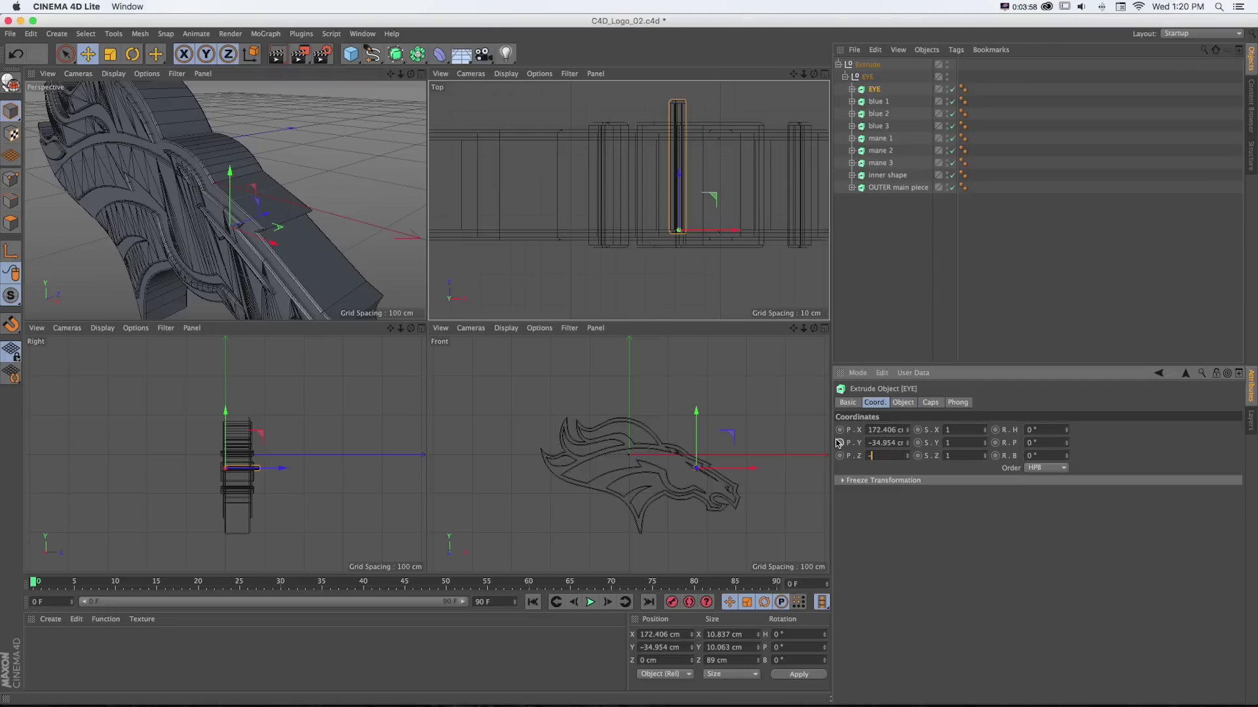
type("12.5")
key("Return")
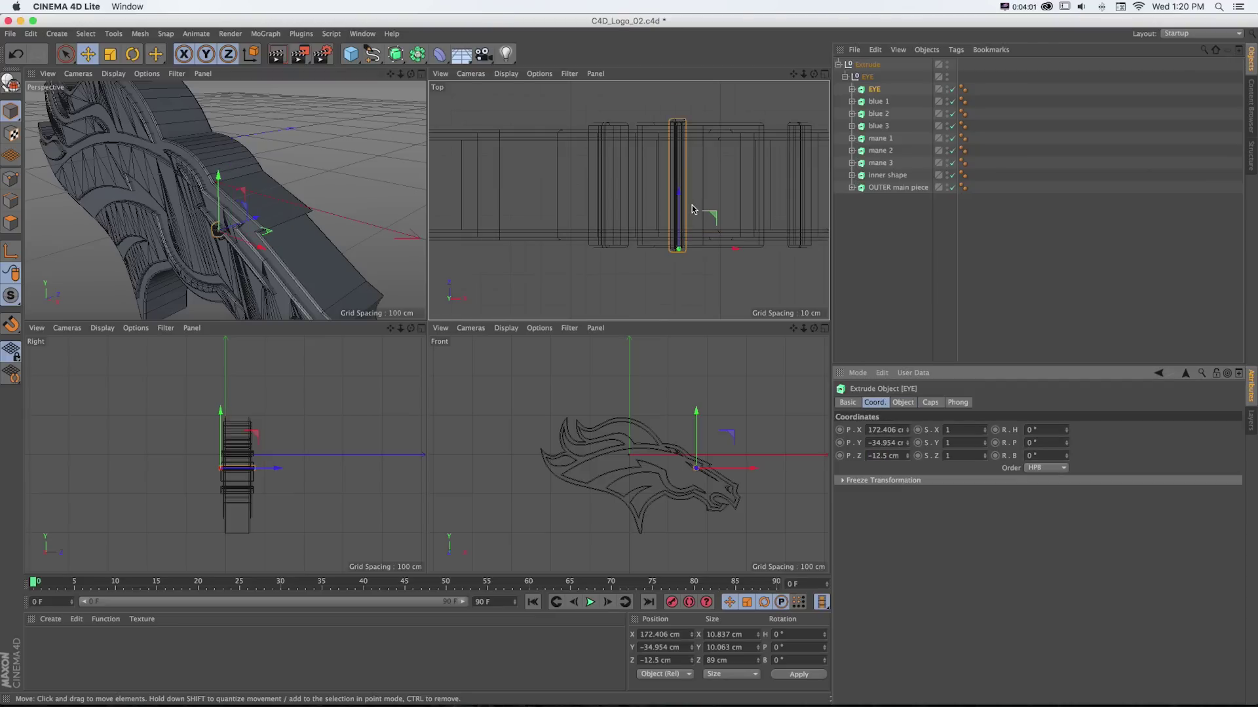
scroll(696, 207, "up", 5)
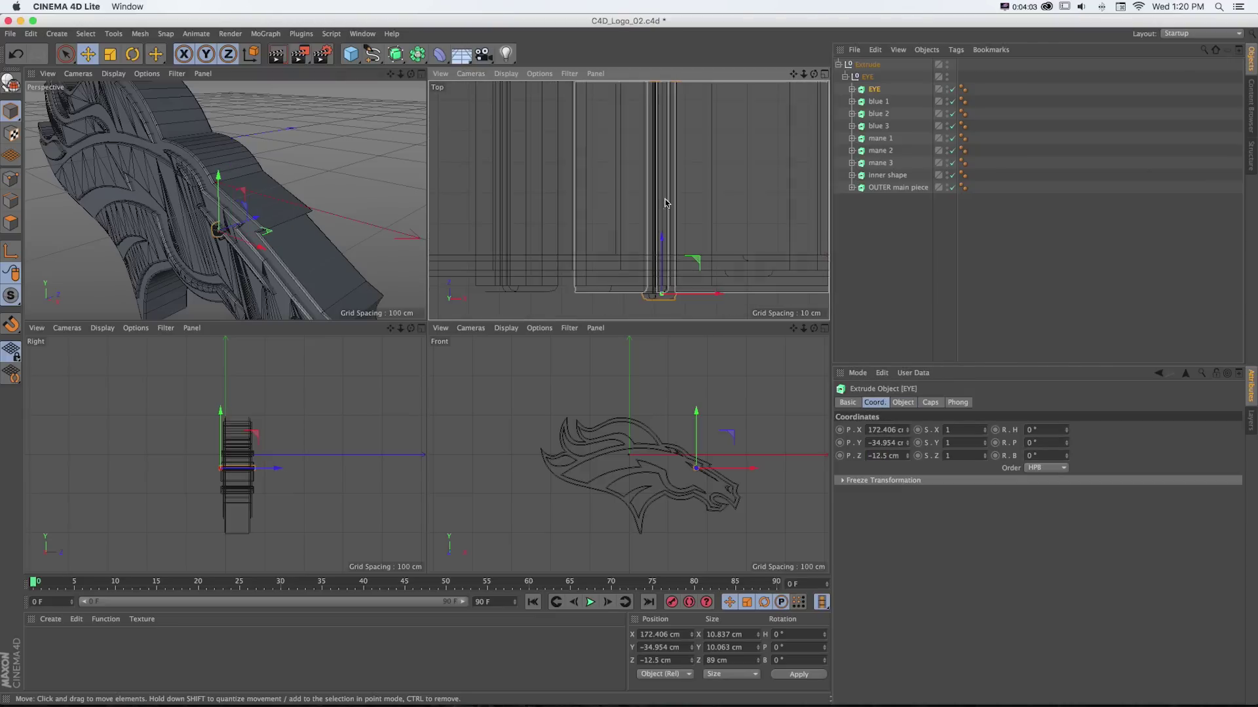
scroll(225, 200, "down", 3)
scroll(226, 201, "up", 5)
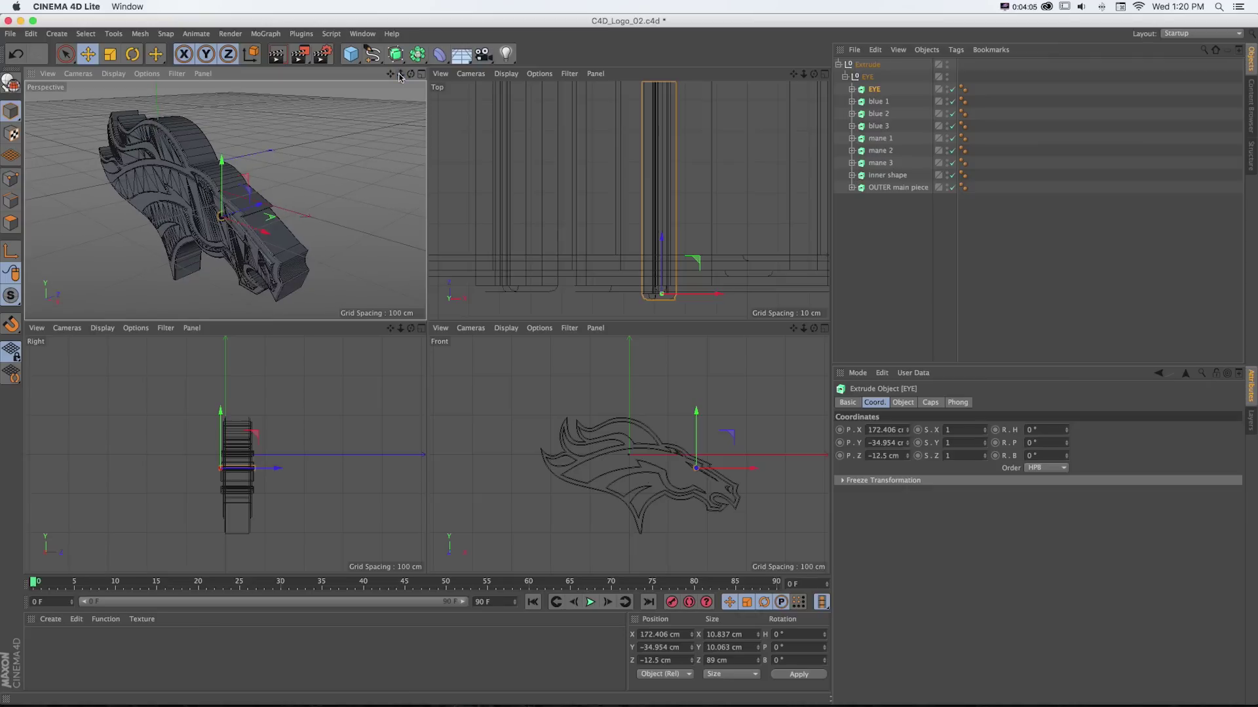
- Maximize the Perspective view and frame the horse head in the centre
left_click(421, 73)
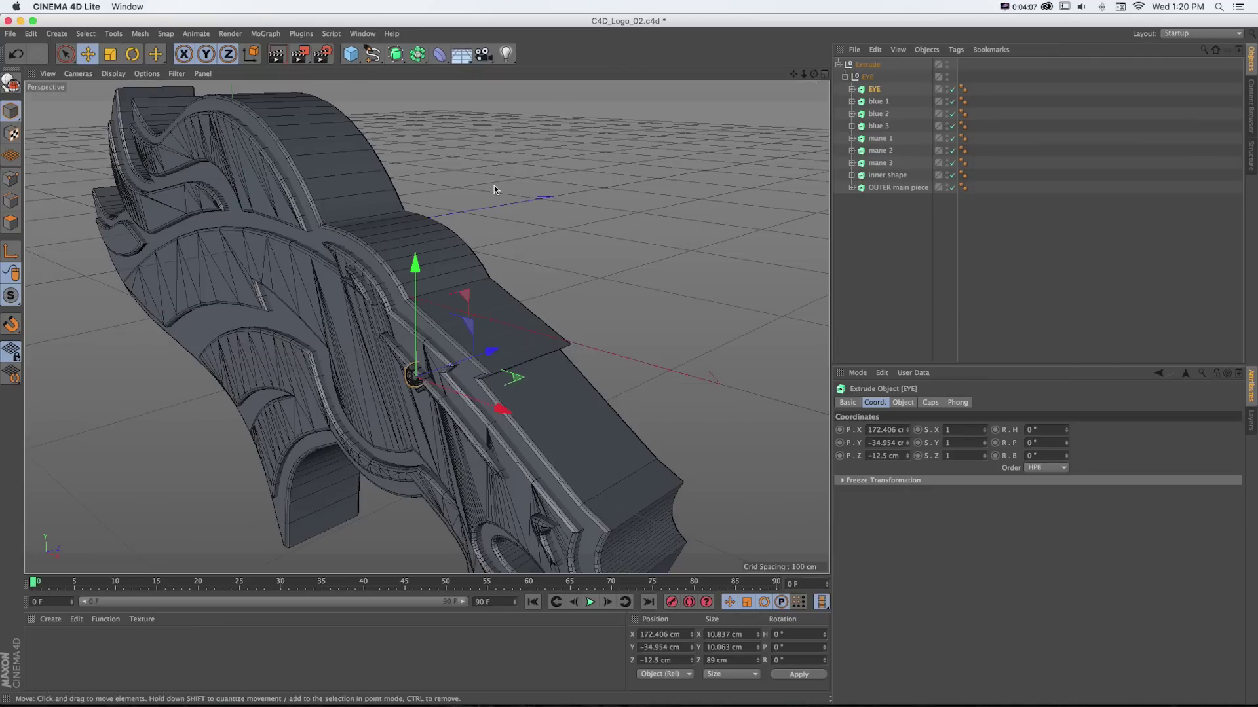
scroll(494, 191, "down", 3)
scroll(719, 207, "down", 1)
left_click_drag(719, 207, 773, 111, "alt")
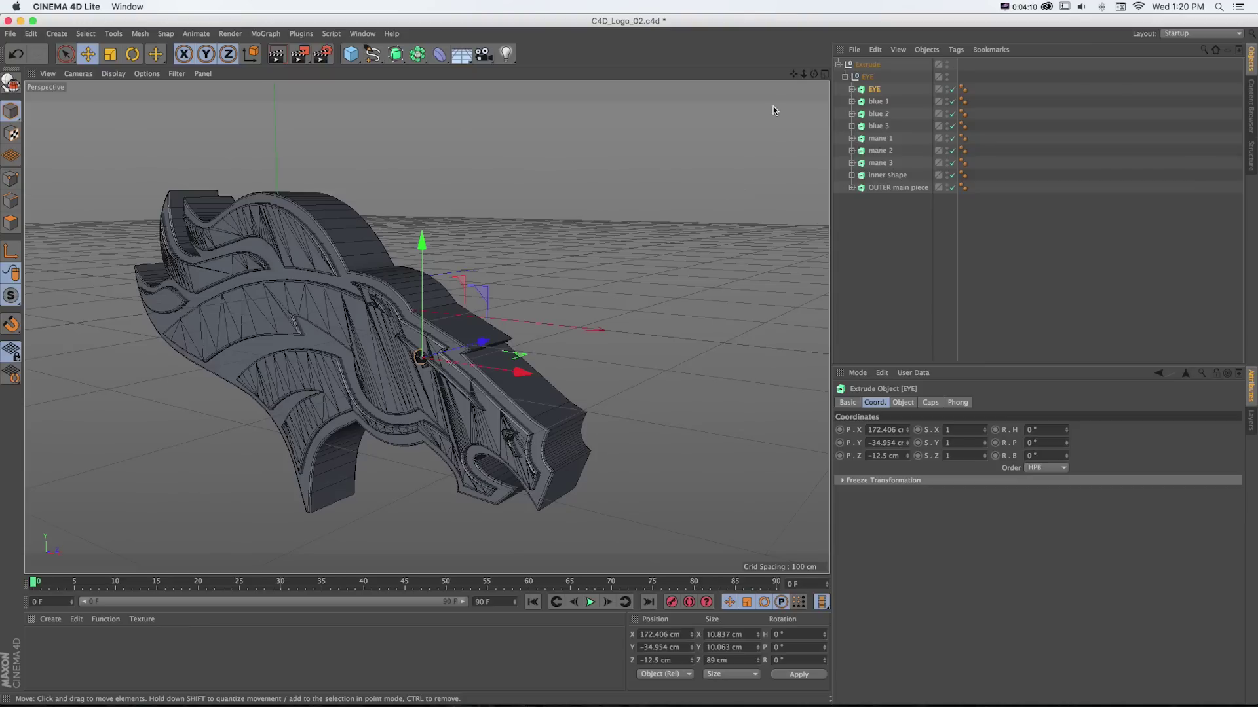
middle_click_drag(773, 111, 723, 137, "alt")
- Turn on the Interactive Render Region, enlarge it, and orbit along the extruded logo
key("alt+r")
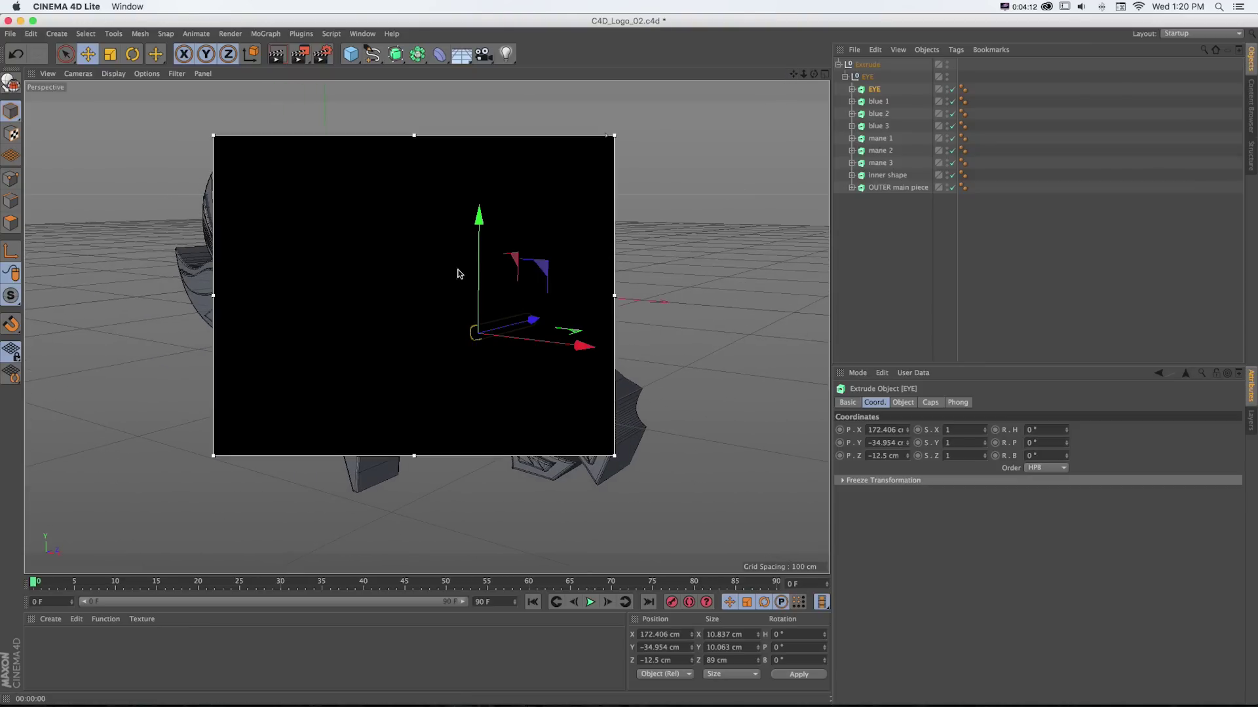
left_click_drag(215, 456, 83, 573)
left_click_drag(614, 134, 714, 109)
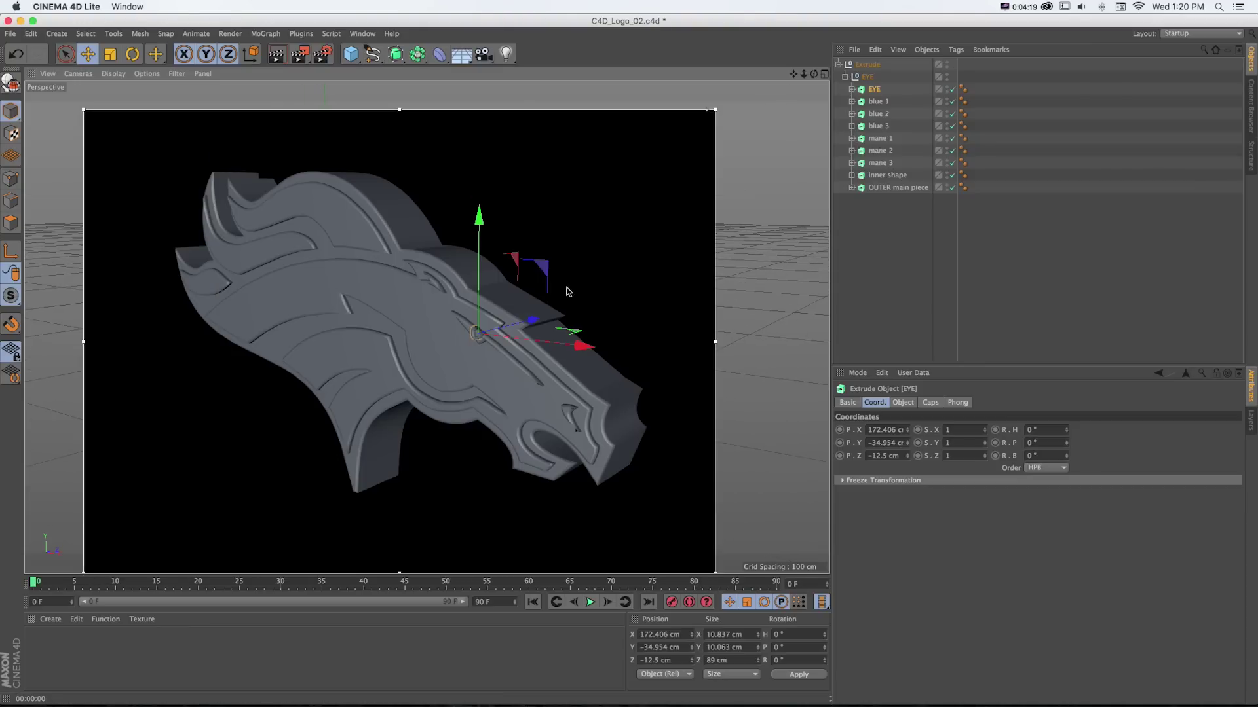
scroll(533, 320, "up", 5)
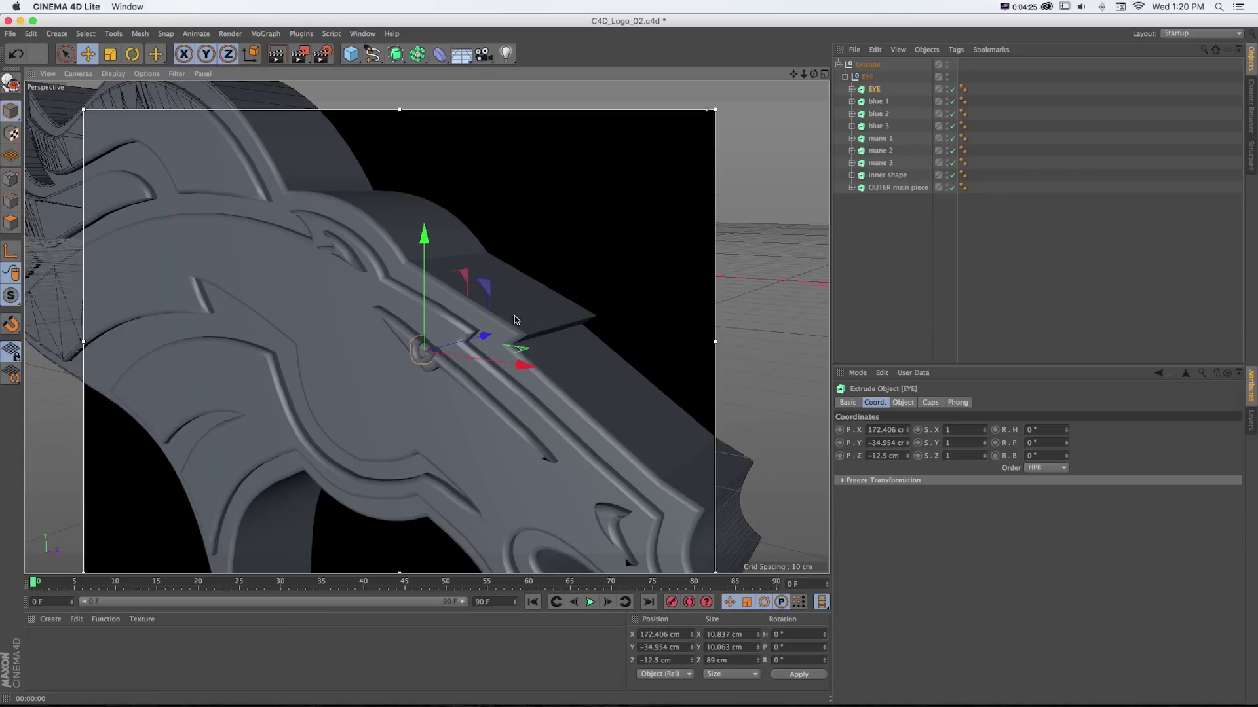
left_click_drag(515, 319, 549, 295, "alt")
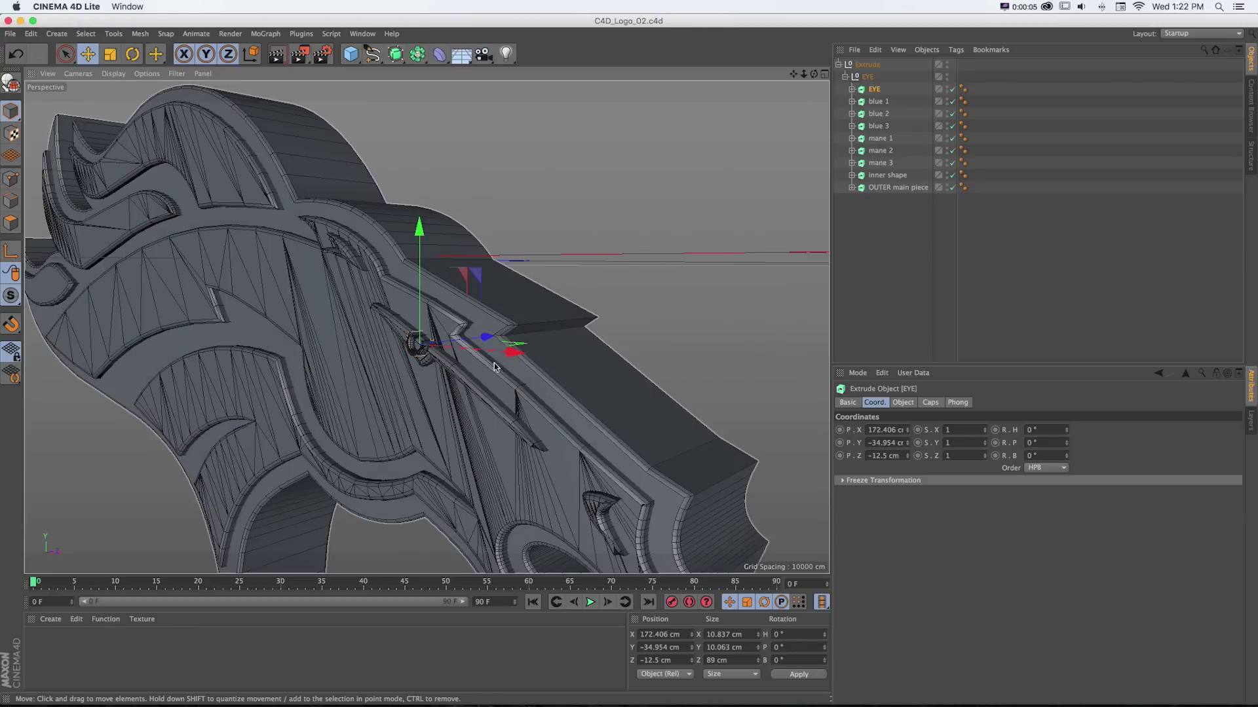
- Frame the muzzle and eye area and select the blue 3 extrusion
scroll(478, 375, "up", 5)
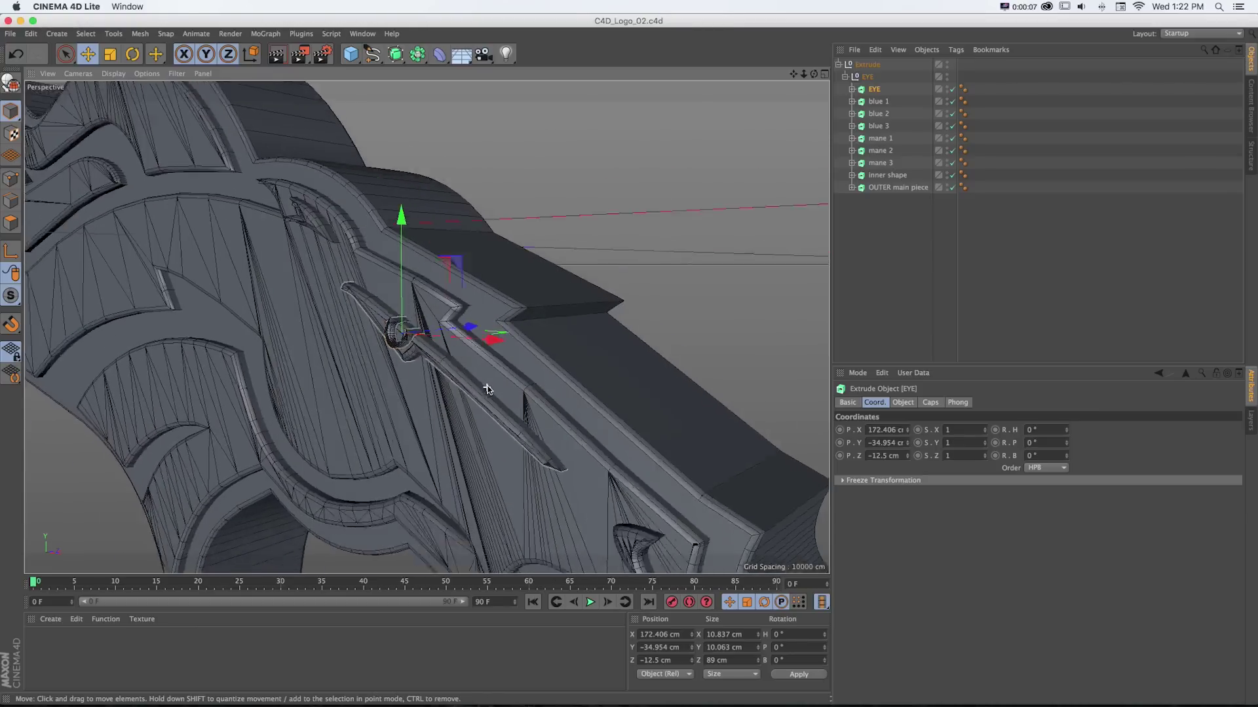
scroll(509, 379, "down", 2)
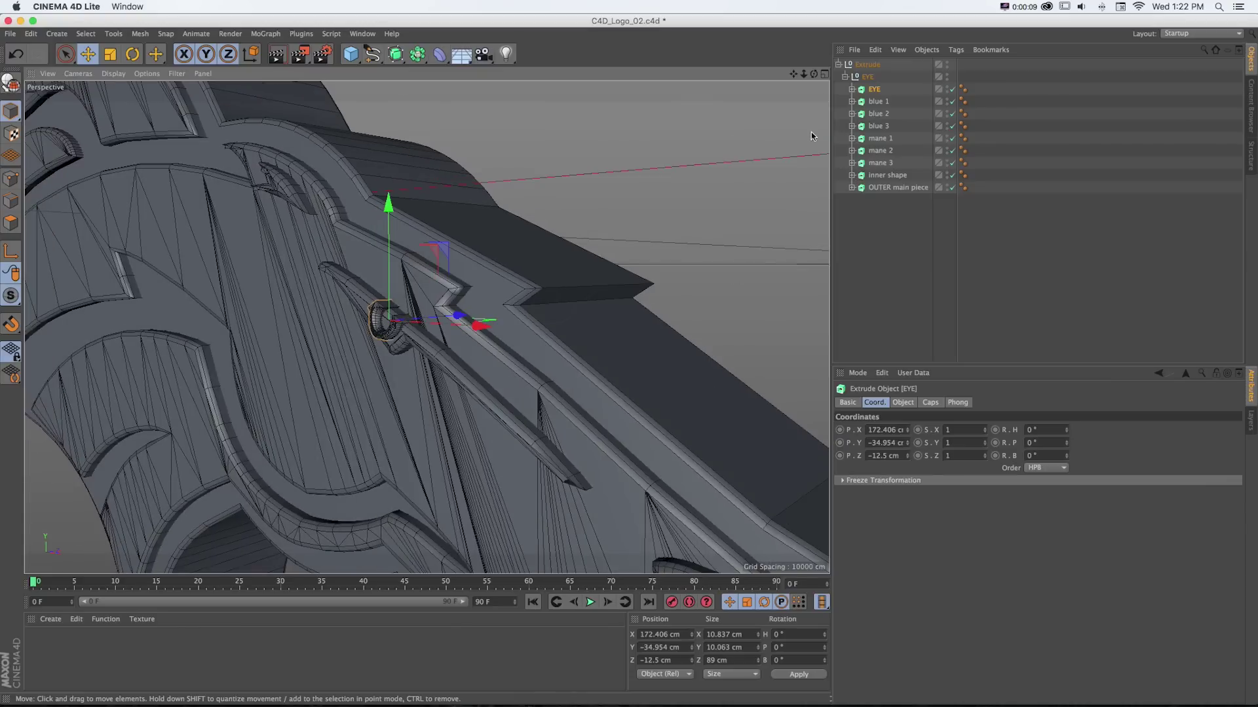
left_click_drag(793, 74, 579, 1)
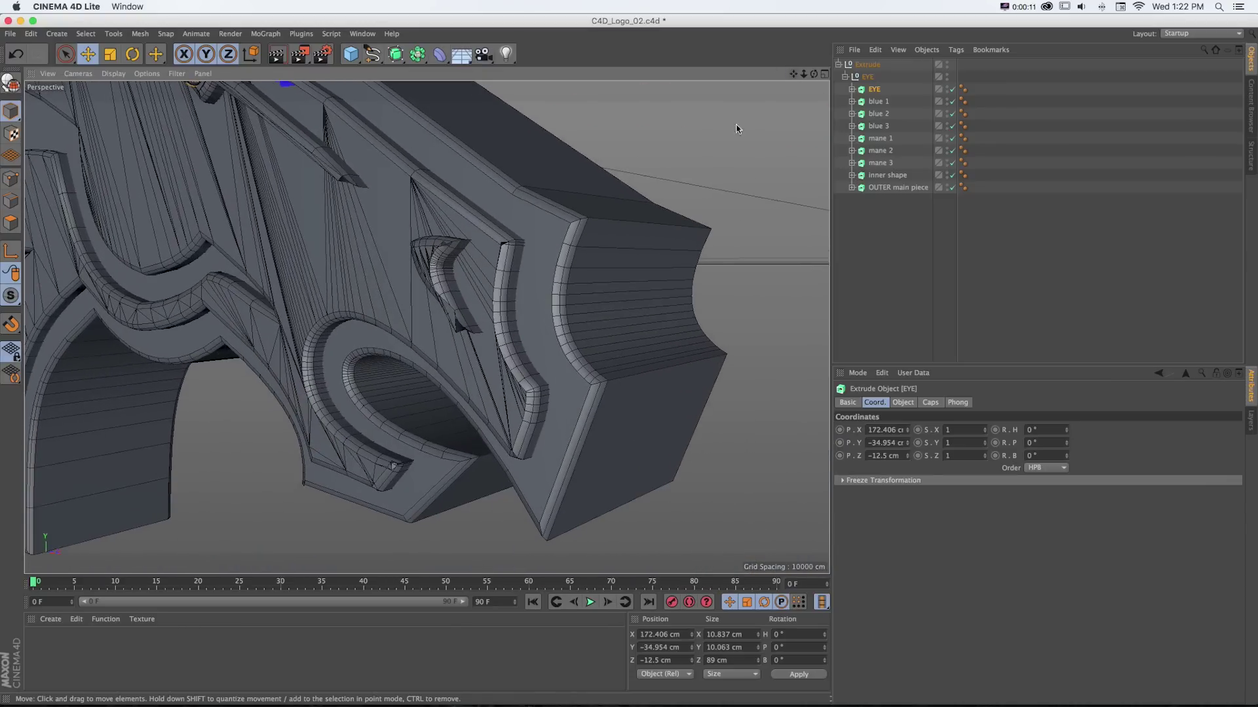
scroll(509, 311, "up", 5)
left_click_drag(458, 318, 498, 315, "alt")
left_click_drag(804, 73, 812, 135)
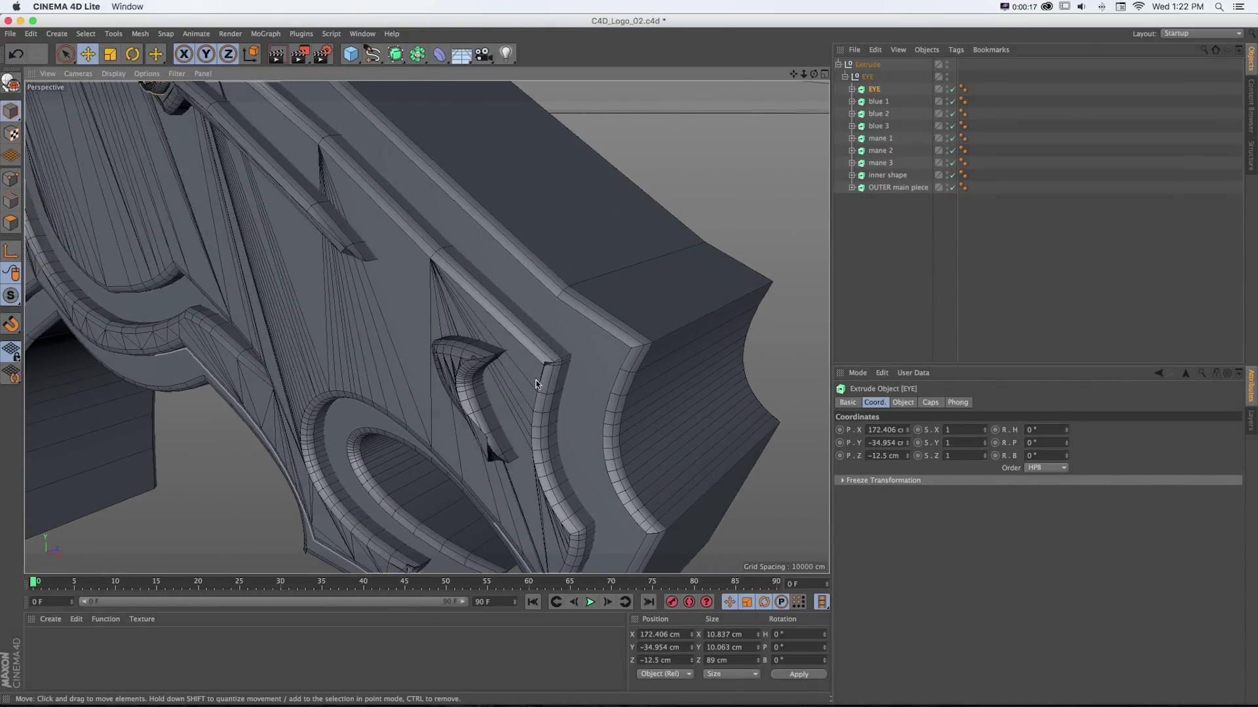
left_click(473, 361)
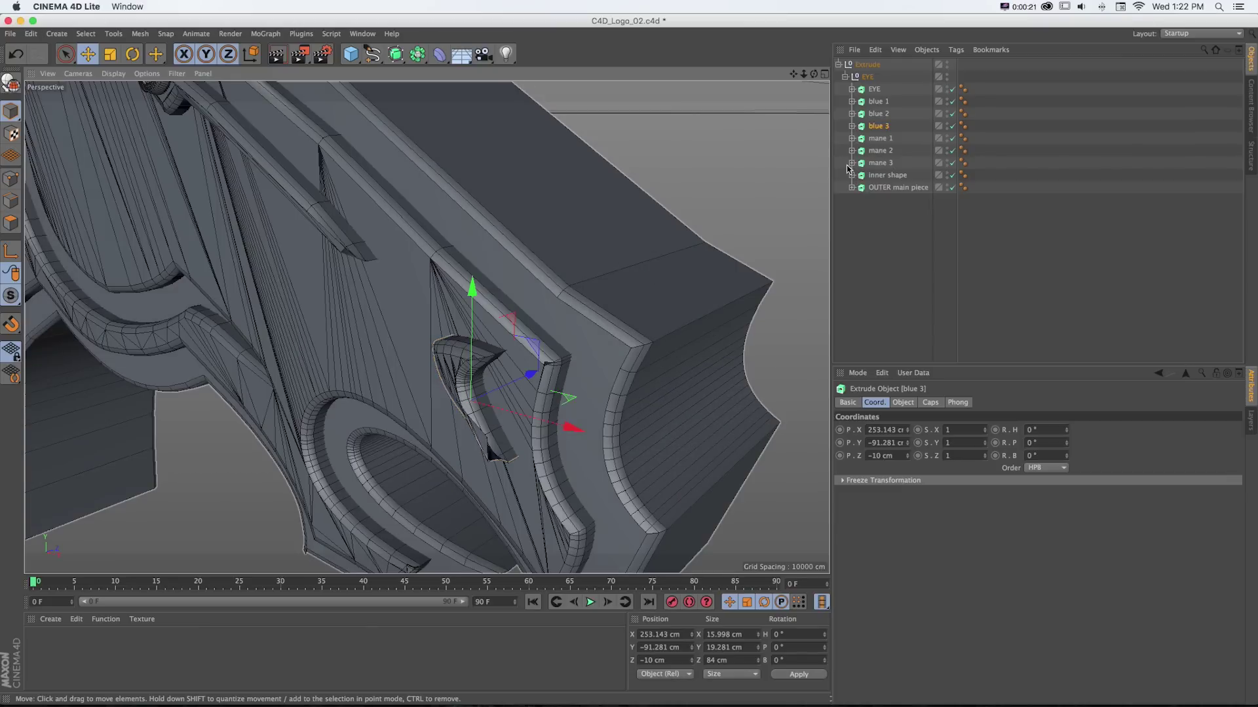
left_click(873, 129)
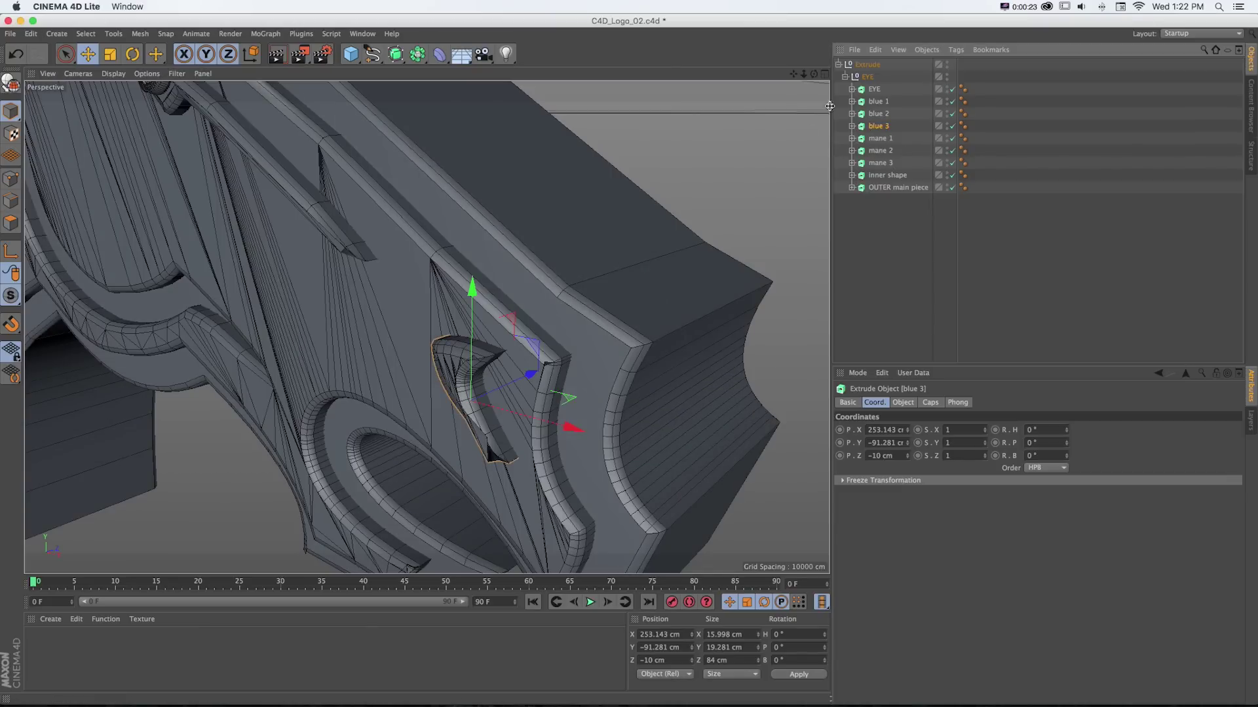
- Select blue 1–3 and give their caps a 1 cm start and end fillet radius
left_click(878, 101, "shift")
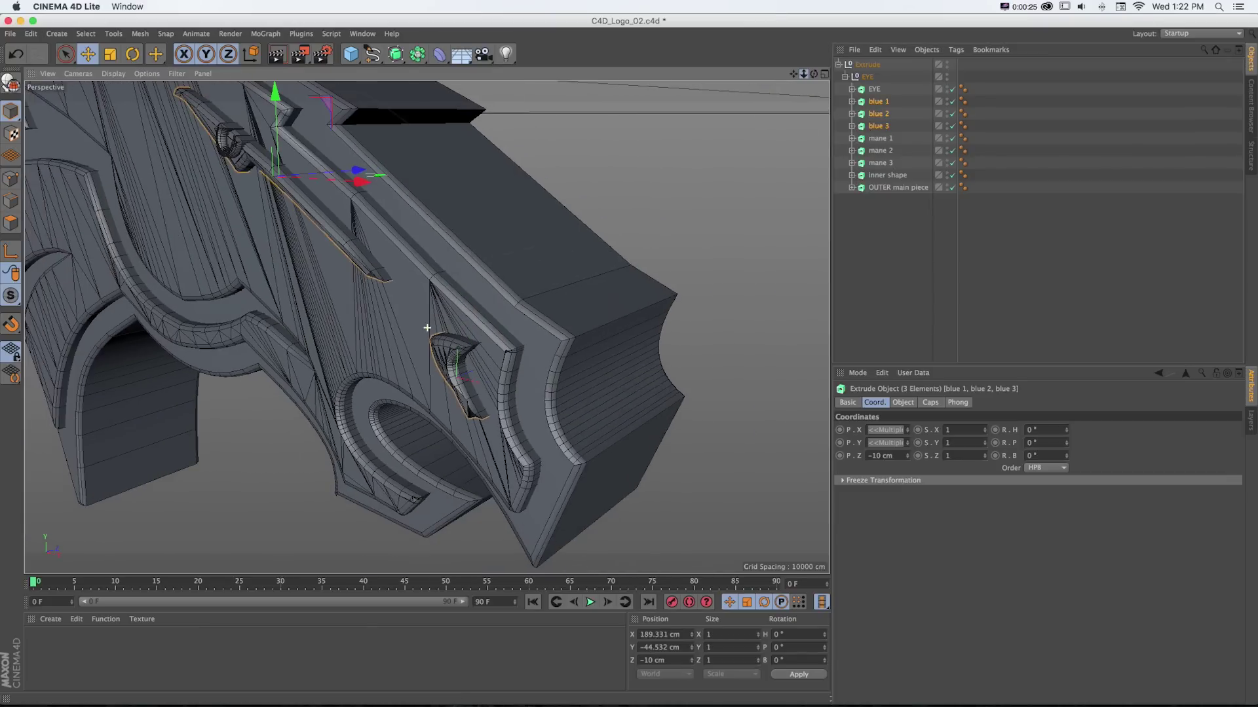
left_click_drag(804, 78, 852, 131)
left_click(929, 402)
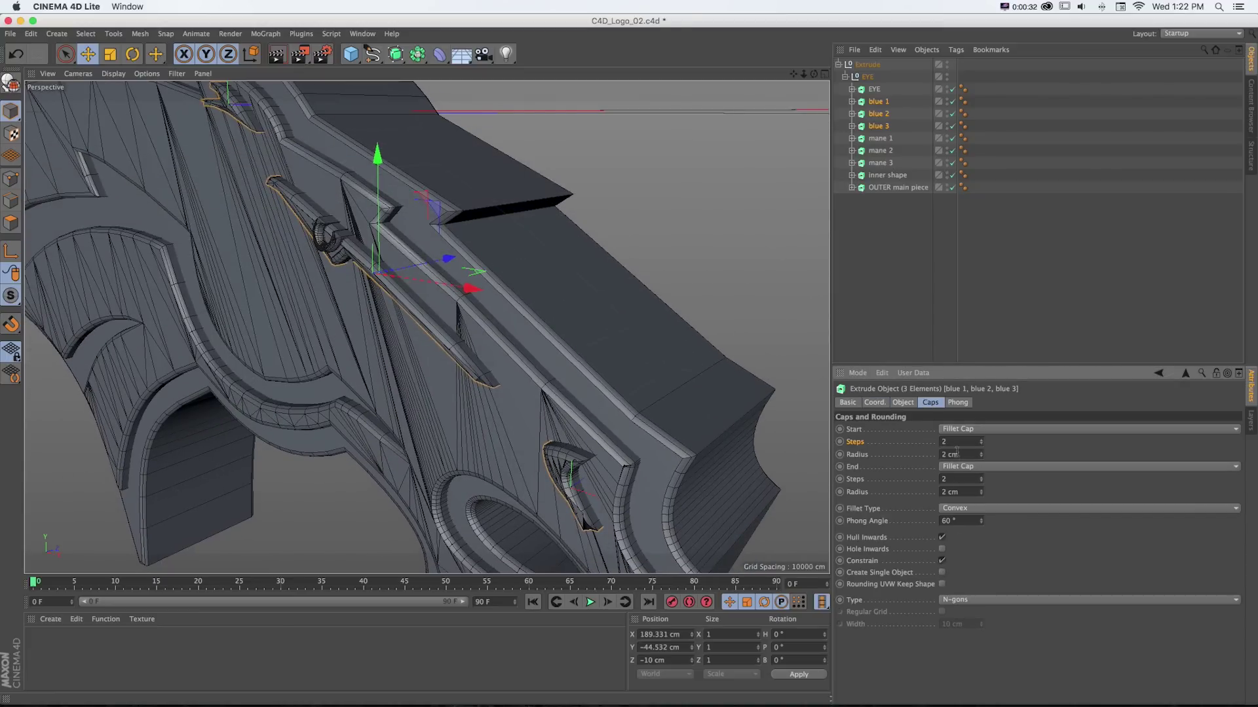
left_click_drag(964, 454, 910, 455)
type("1")
left_click_drag(966, 491, 920, 496)
type("1")
key("Return")
left_click_drag(669, 531, 702, 440, "alt")
scroll(617, 522, "up", 5)
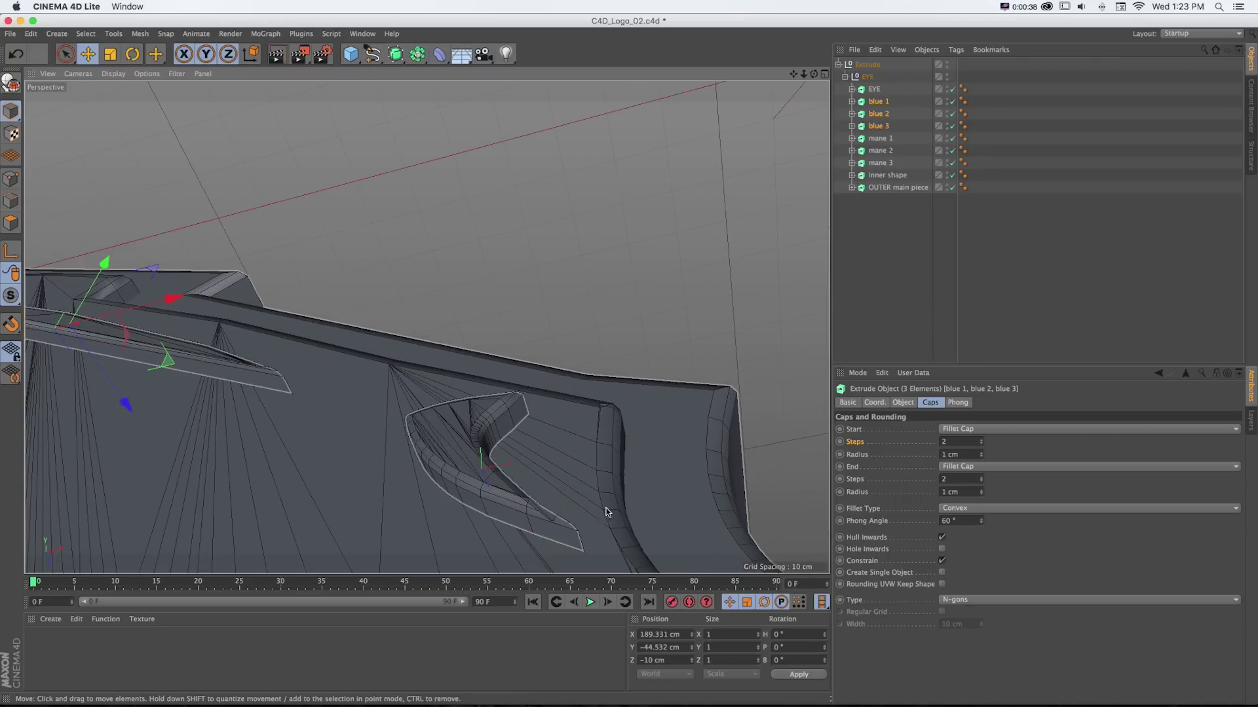
left_click_drag(613, 492, 619, 485, "alt")
scroll(616, 485, "down", 5)
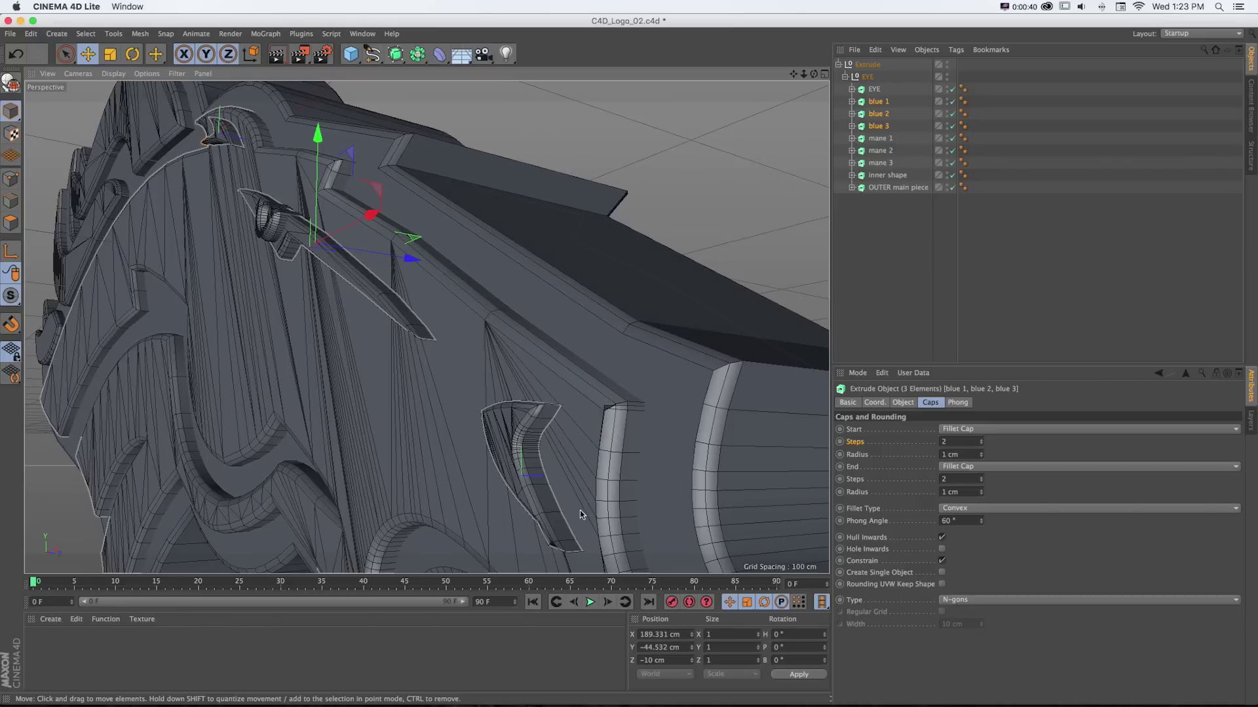
- Uncheck Constrain, set both fillet radii to 0.5 cm with 4 steps, and preview the render
left_click(942, 561)
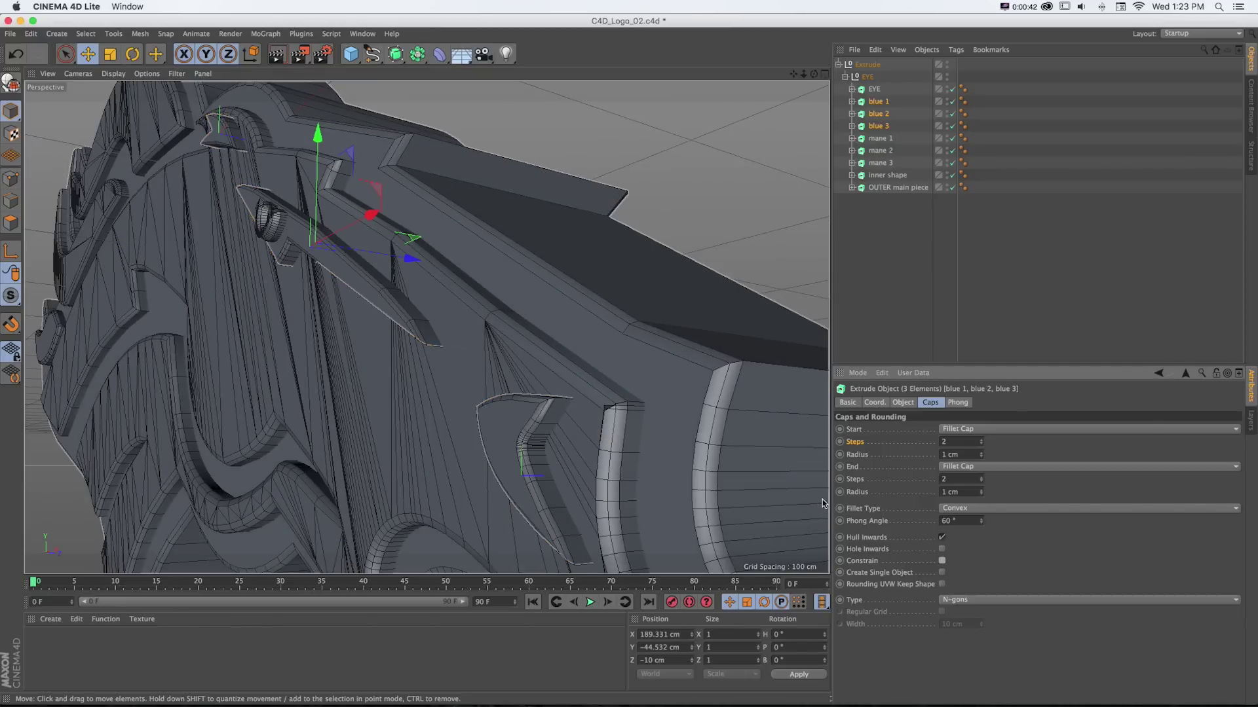
double_click(962, 454)
type(".5")
key("Tab")
key("Tab")
key("Tab")
type(".0.5")
key("Return")
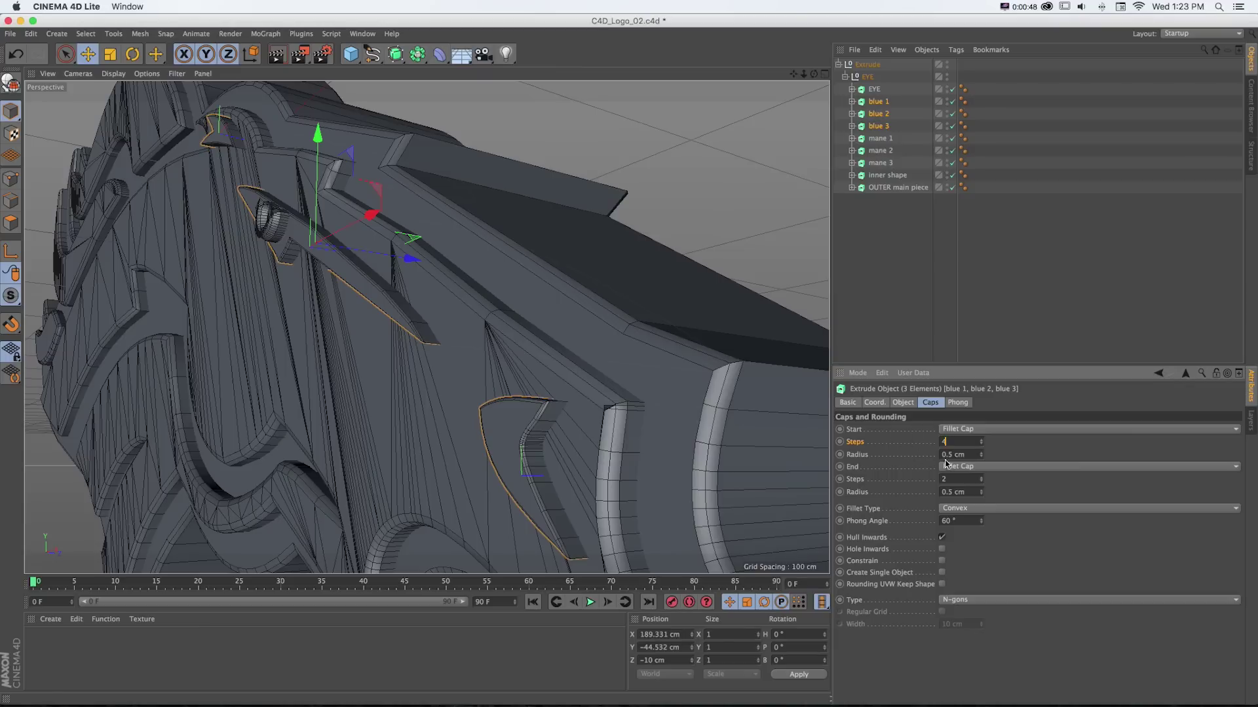
double_click(964, 480)
type("4")
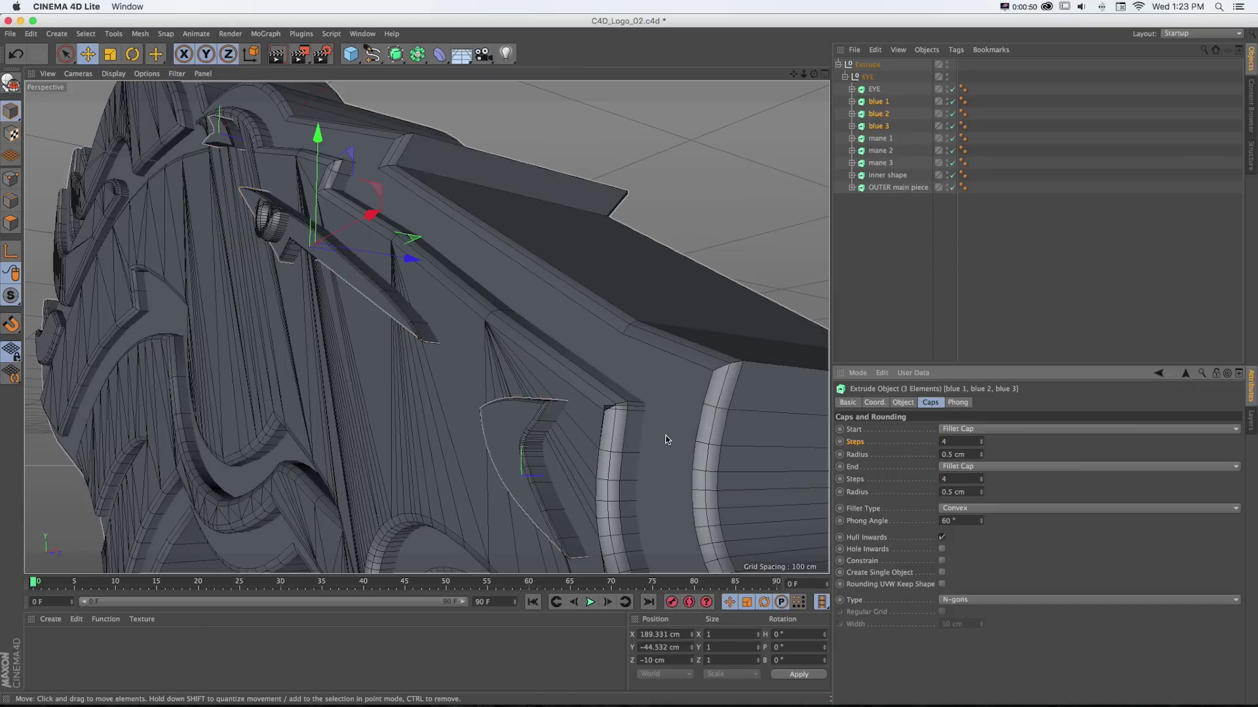
key("alt+r")
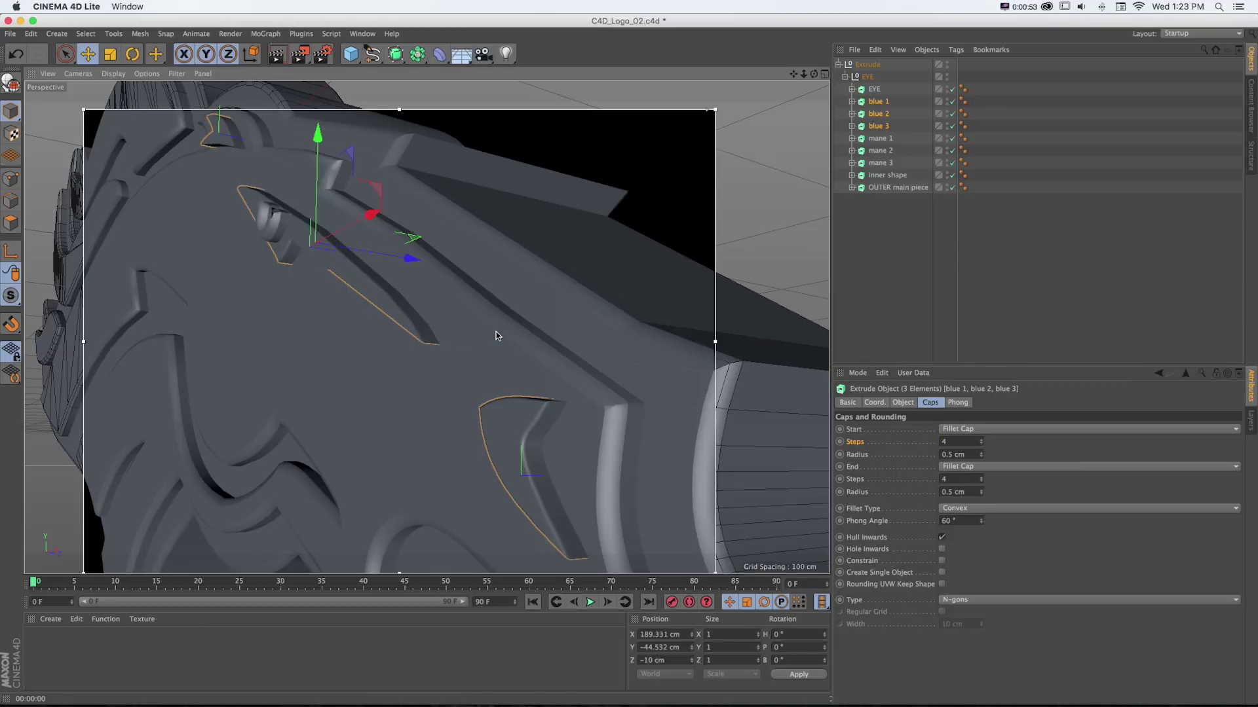
key("alt+r")
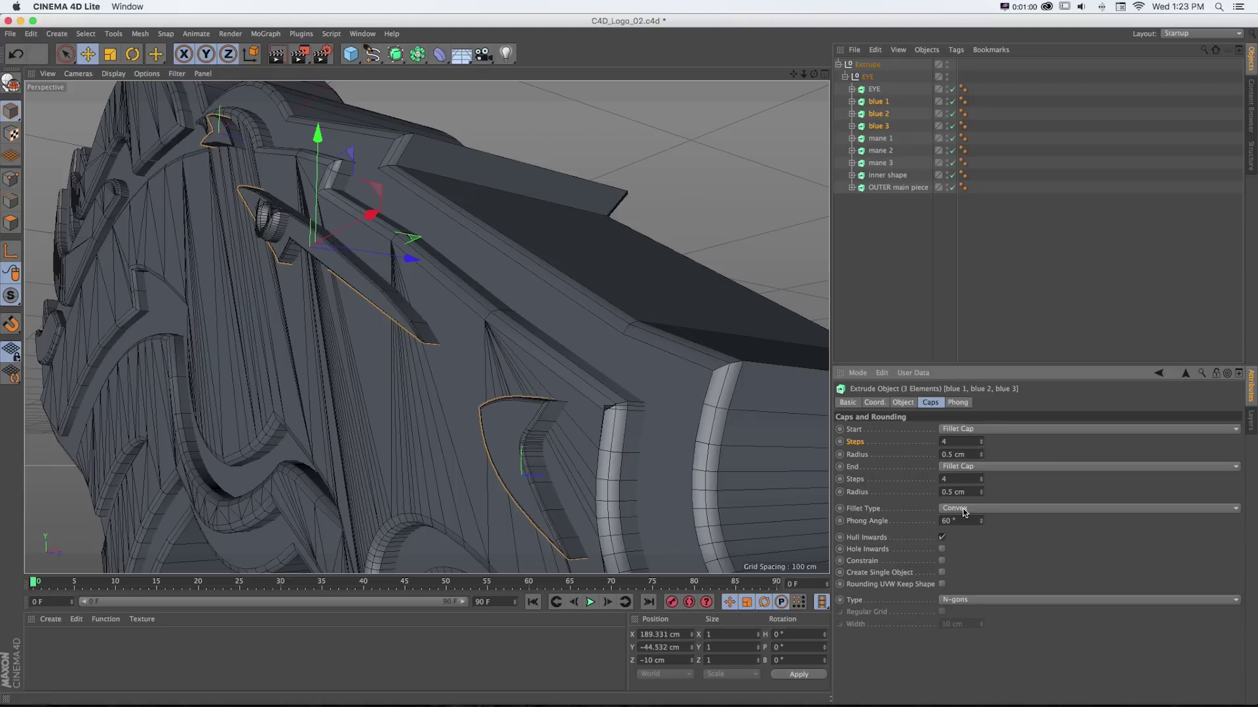
- Compare Half Circle, 1 Step, 2 Steps and Engraved fillet types in the render preview
left_click(964, 513)
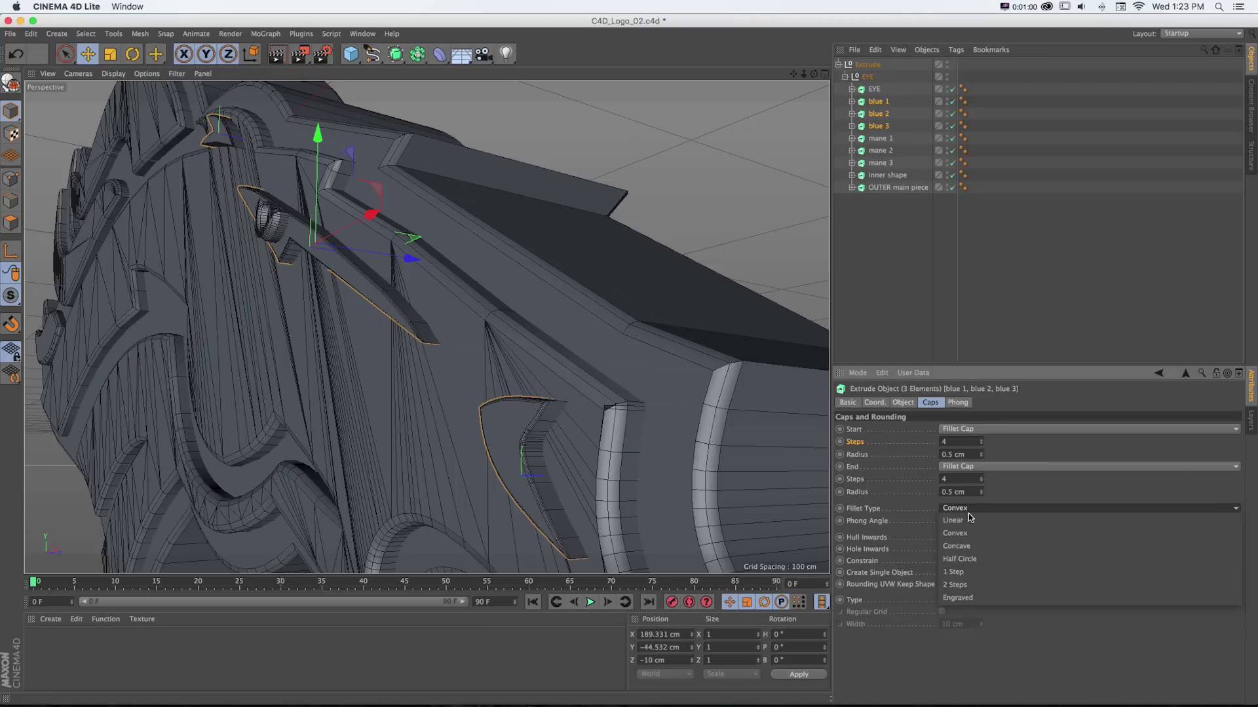
left_click(972, 560)
scroll(553, 449, "up", 6)
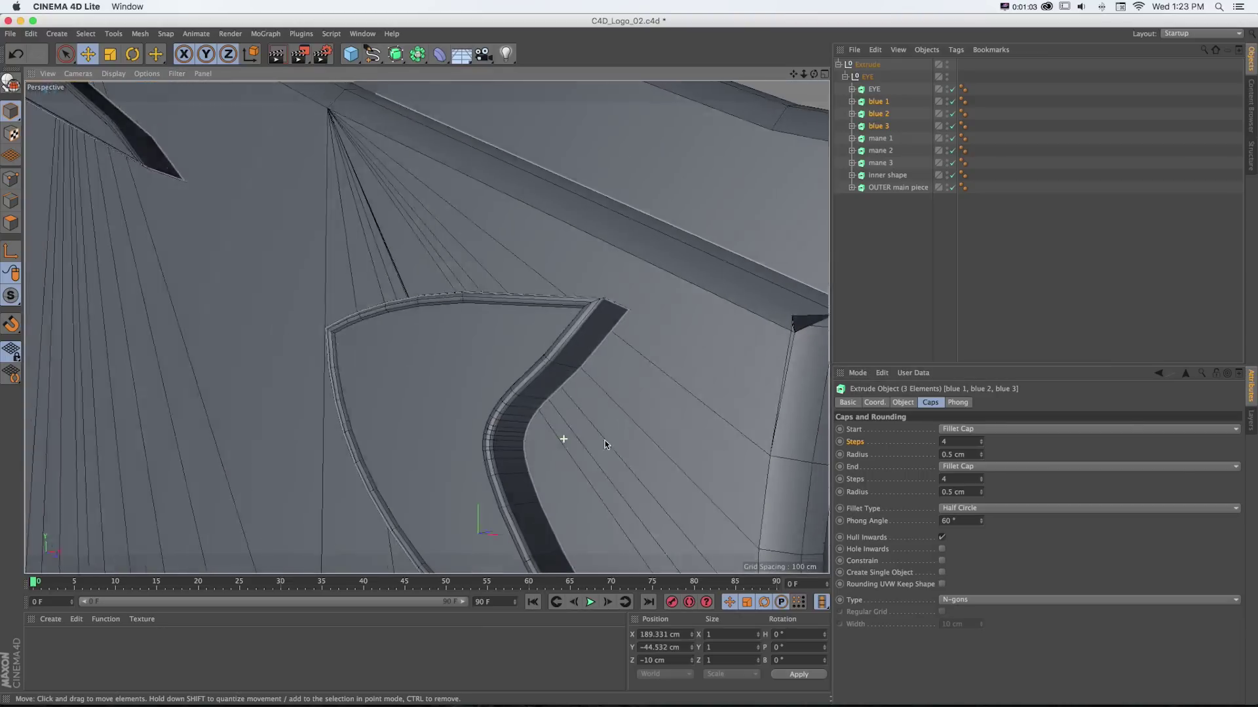
left_click_drag(604, 440, 604, 471, "alt")
key("alt+r")
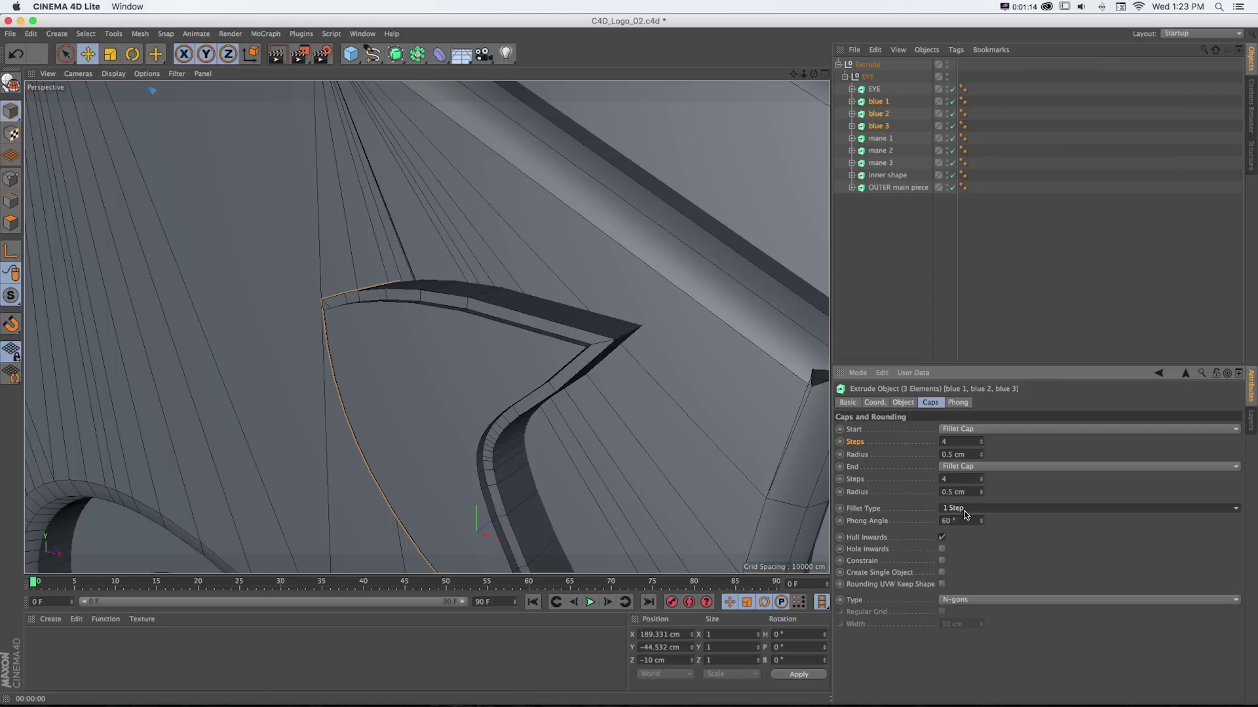
left_click(965, 513)
left_click(964, 585)
left_click(961, 509)
left_click(959, 598)
left_click_drag(547, 415, 587, 409, "alt")
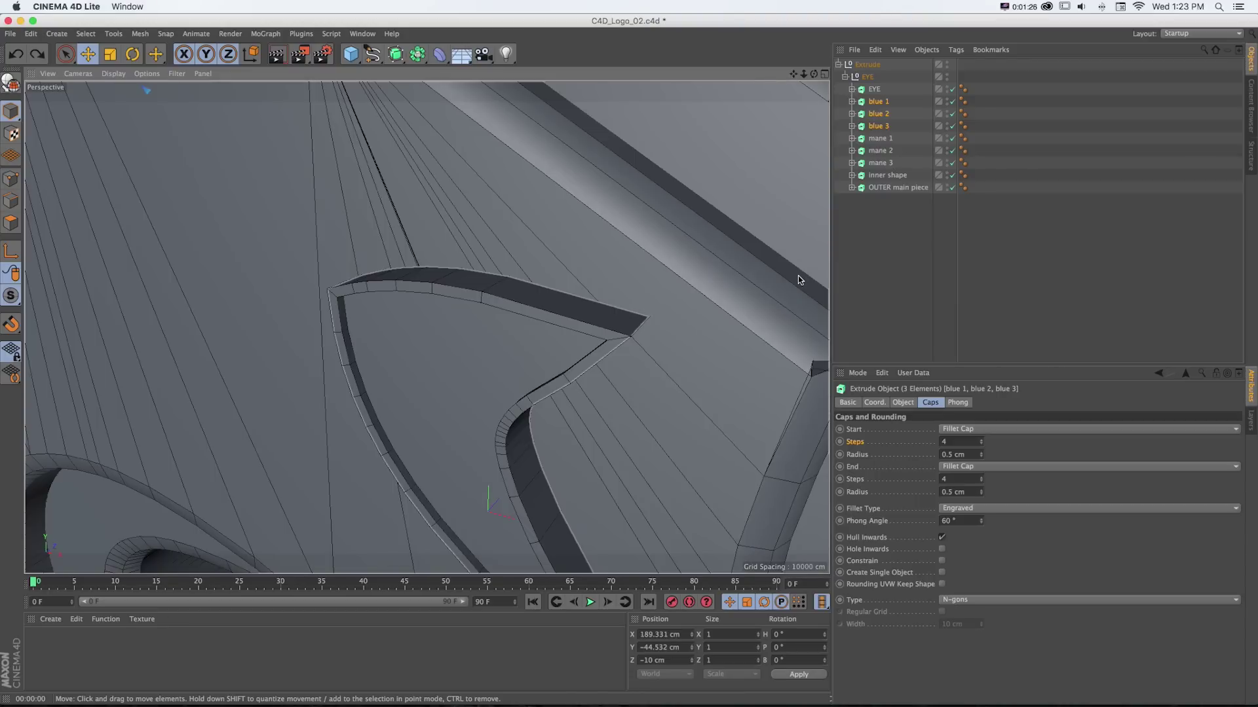
- Settle on the Half Circle fillet type and inspect it in the render preview
left_click(974, 508)
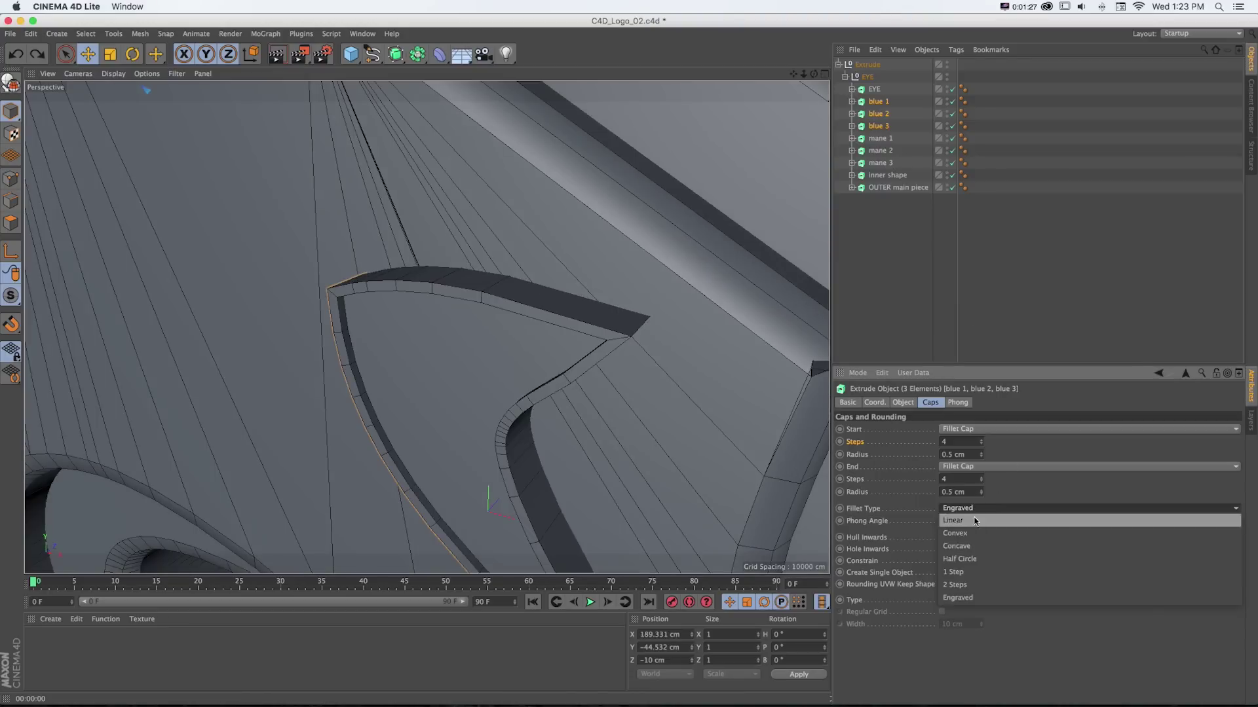
left_click(973, 559)
left_click_drag(577, 337, 570, 345, "alt")
scroll(570, 345, "up", 1)
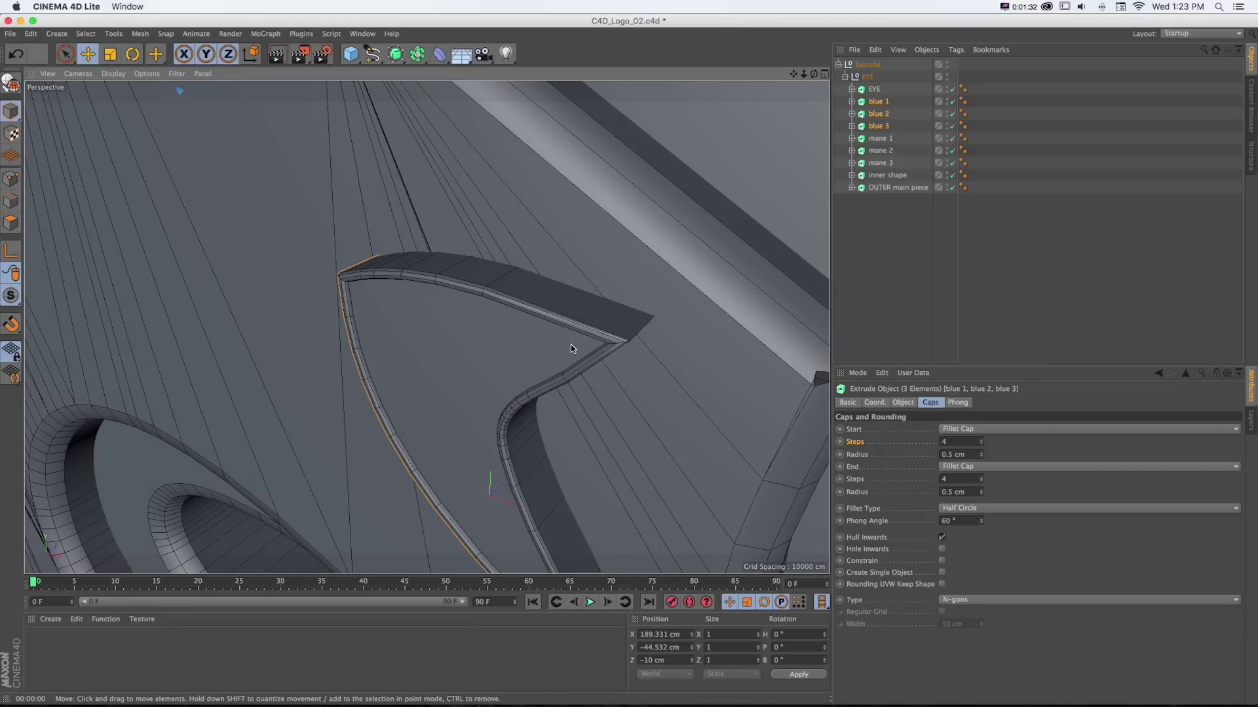
scroll(571, 345, "down", 6)
scroll(549, 339, "up", 3)
scroll(549, 339, "up", 8)
scroll(549, 339, "down", 4)
scroll(548, 339, "up", 4)
key("alt+r")
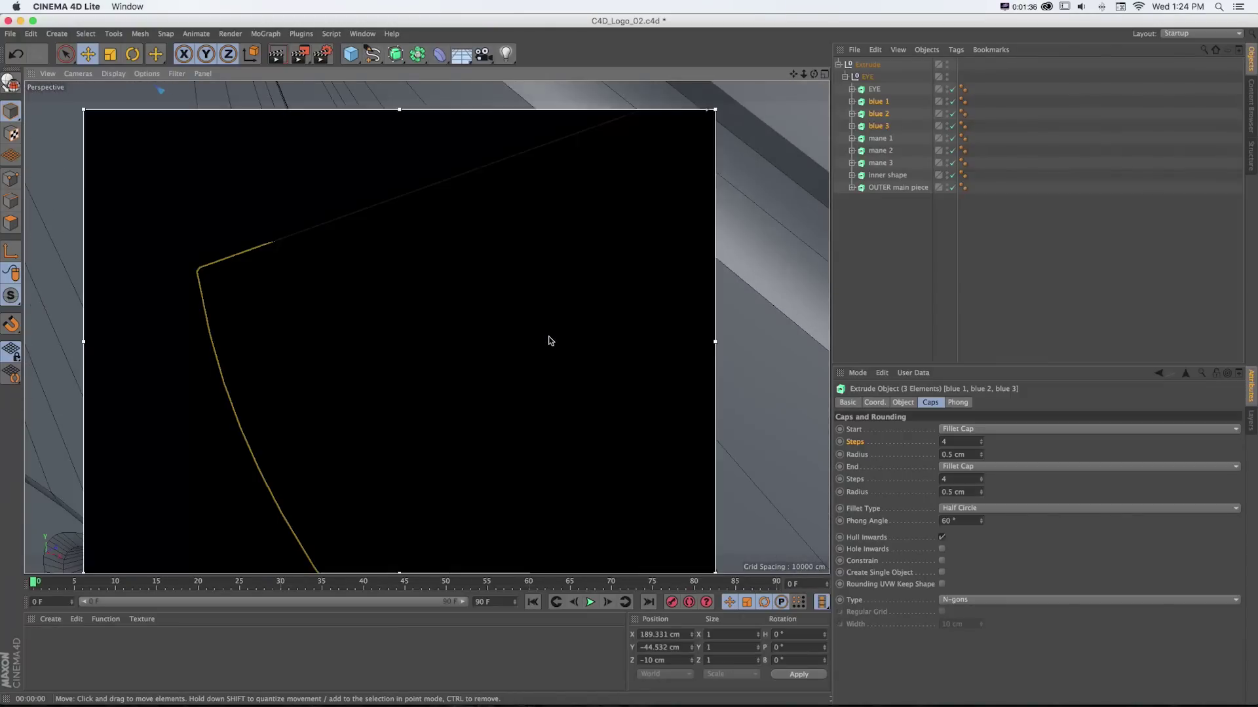
key("alt+r")
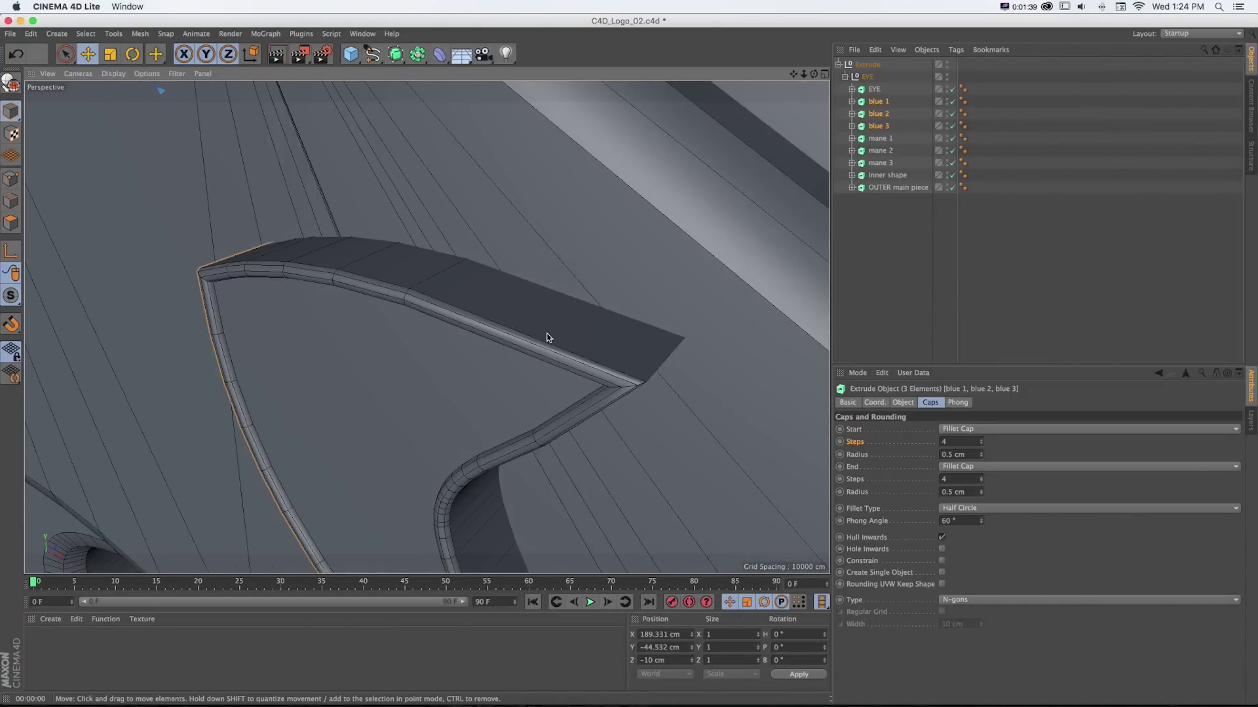
scroll(549, 338, "down", 5)
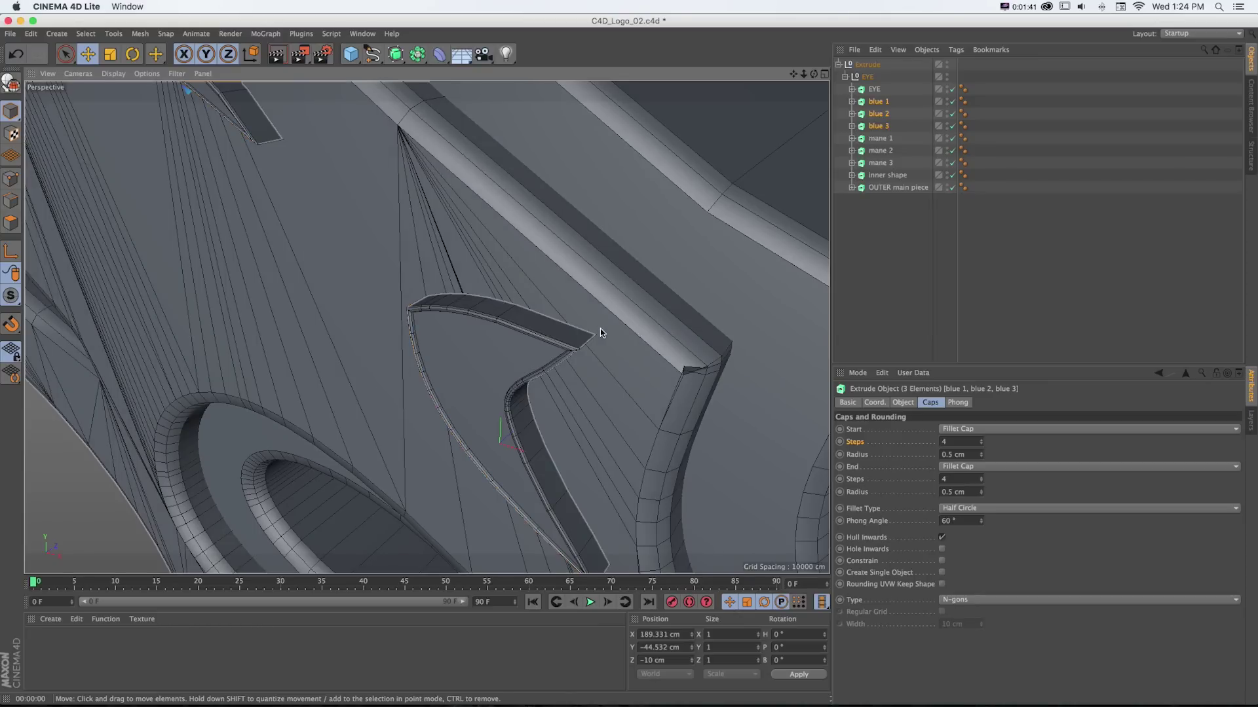
- Deselect the blue pieces and expand all eight extrudes to reveal their splines
left_click(854, 192)
left_click(852, 187)
left_click(852, 175)
left_click(852, 162)
left_click(851, 150)
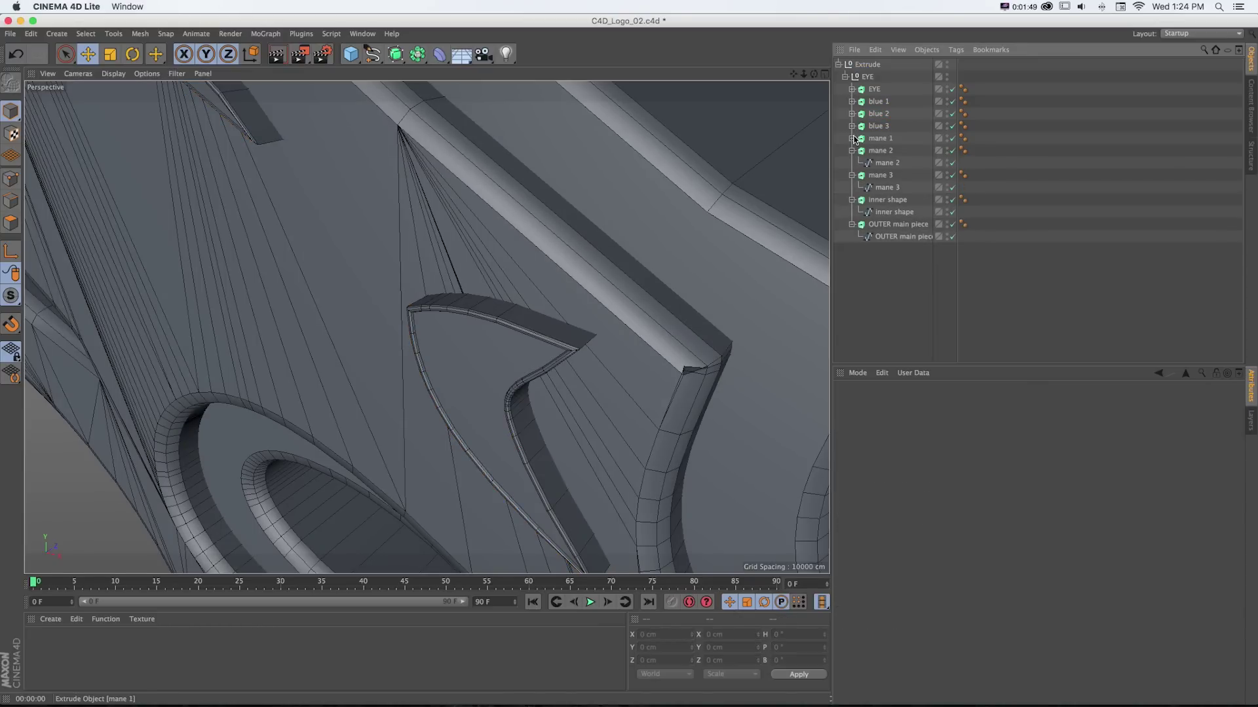
left_click(851, 139)
left_click(851, 126)
left_click(852, 113)
left_click(851, 101)
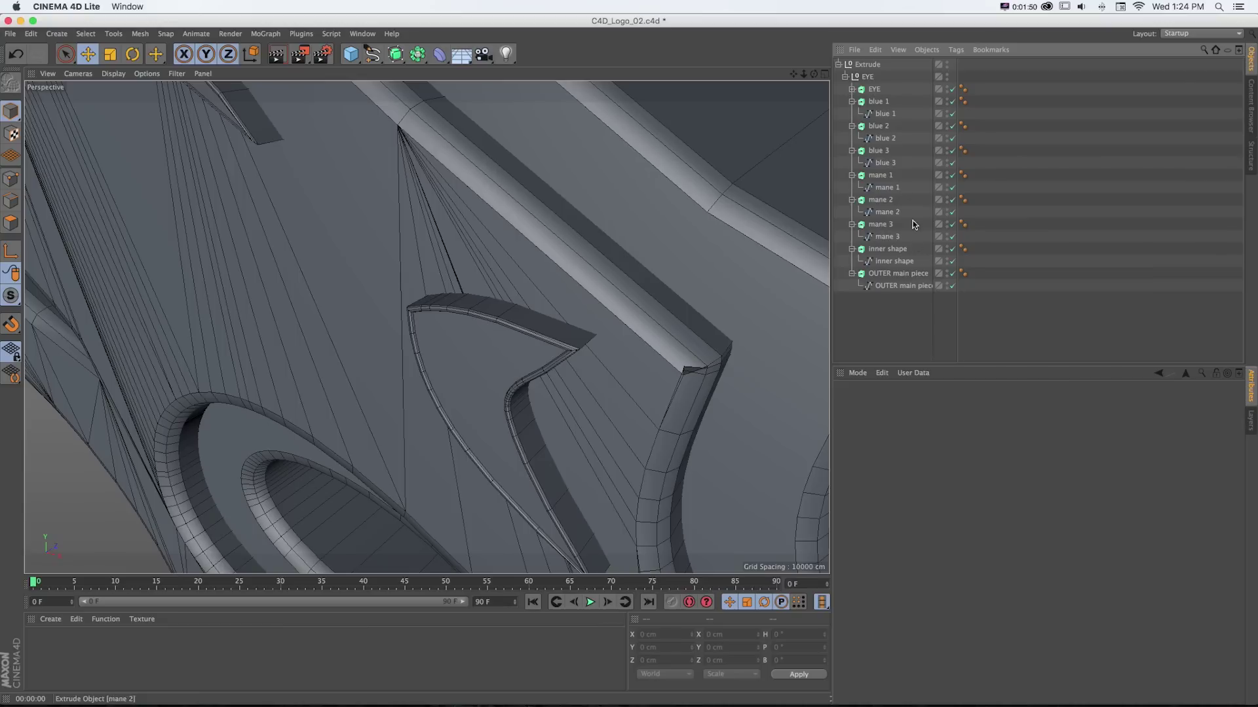
- Select all eight logo splines, from OUTER main piece up to blue 1
left_click(887, 287)
left_click(878, 261, "ctrl")
left_click(880, 236, "ctrl")
left_click(875, 213, "ctrl")
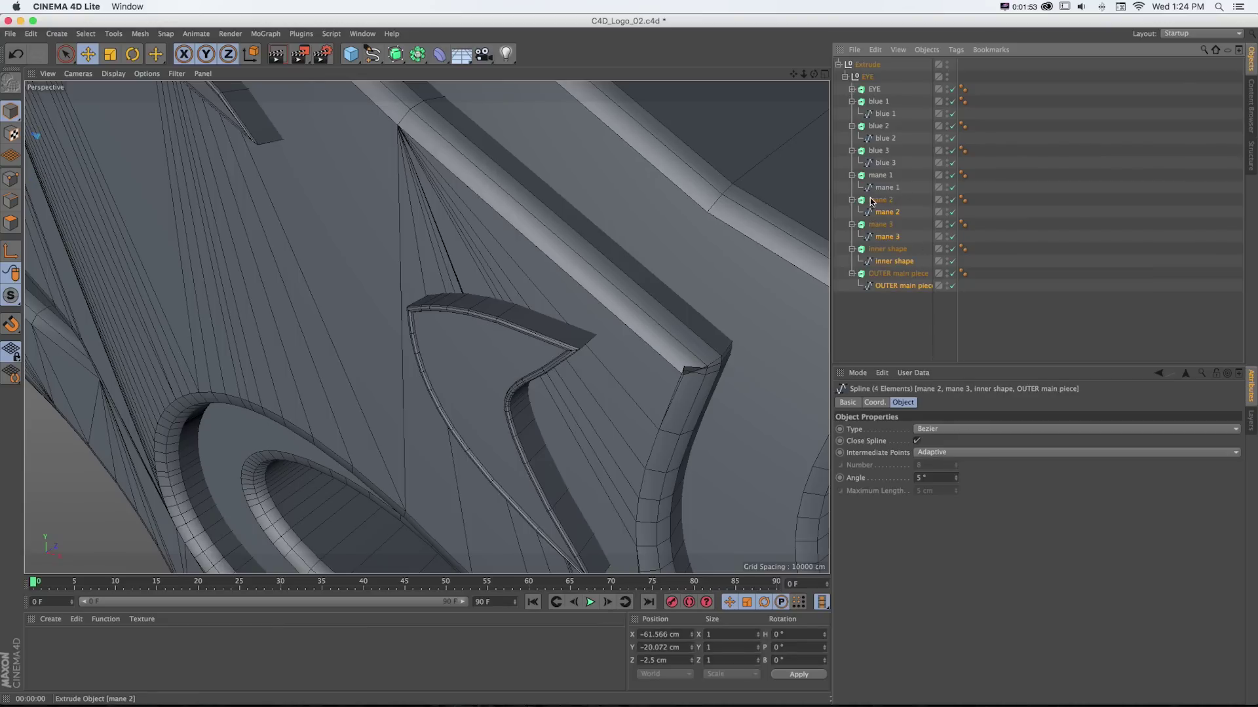
left_click(884, 188, "ctrl")
left_click(876, 163, "ctrl")
left_click(877, 139, "ctrl")
left_click(877, 114, "ctrl")
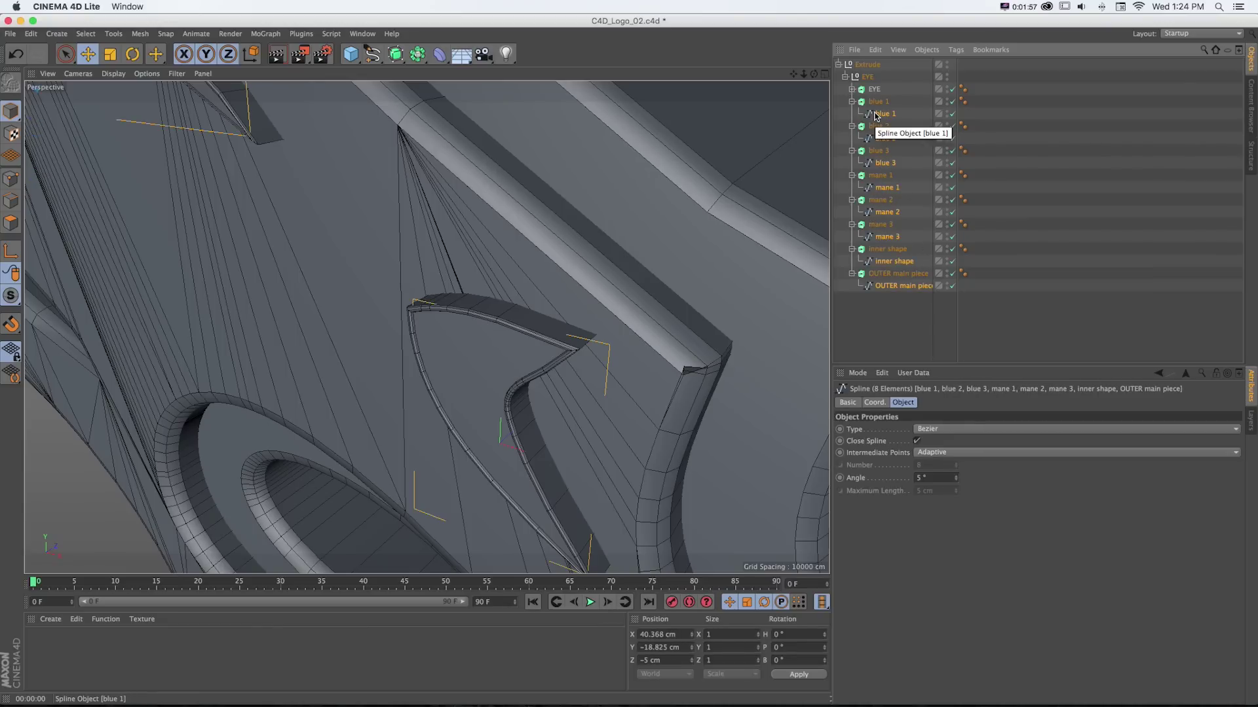
- Set the splines' Adaptive interpolation angle to 2°
left_click(957, 482)
left_click(956, 483)
left_click(957, 483)
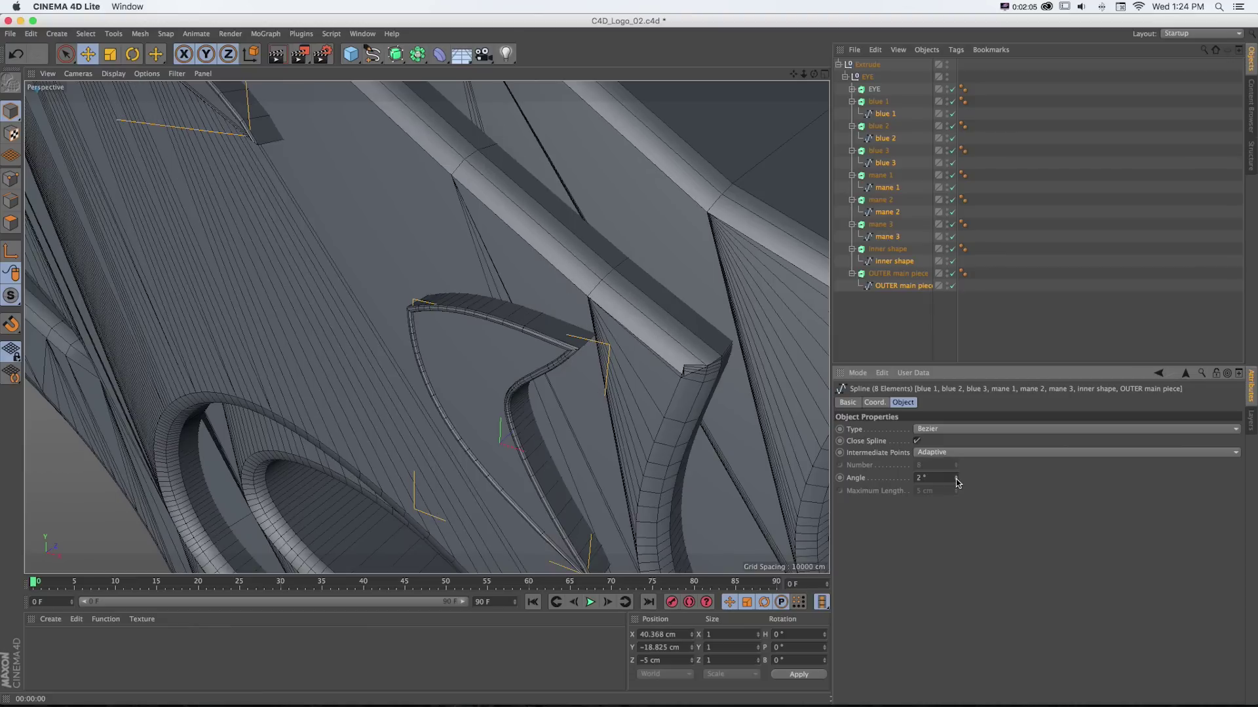
left_click(956, 482)
left_click(956, 482)
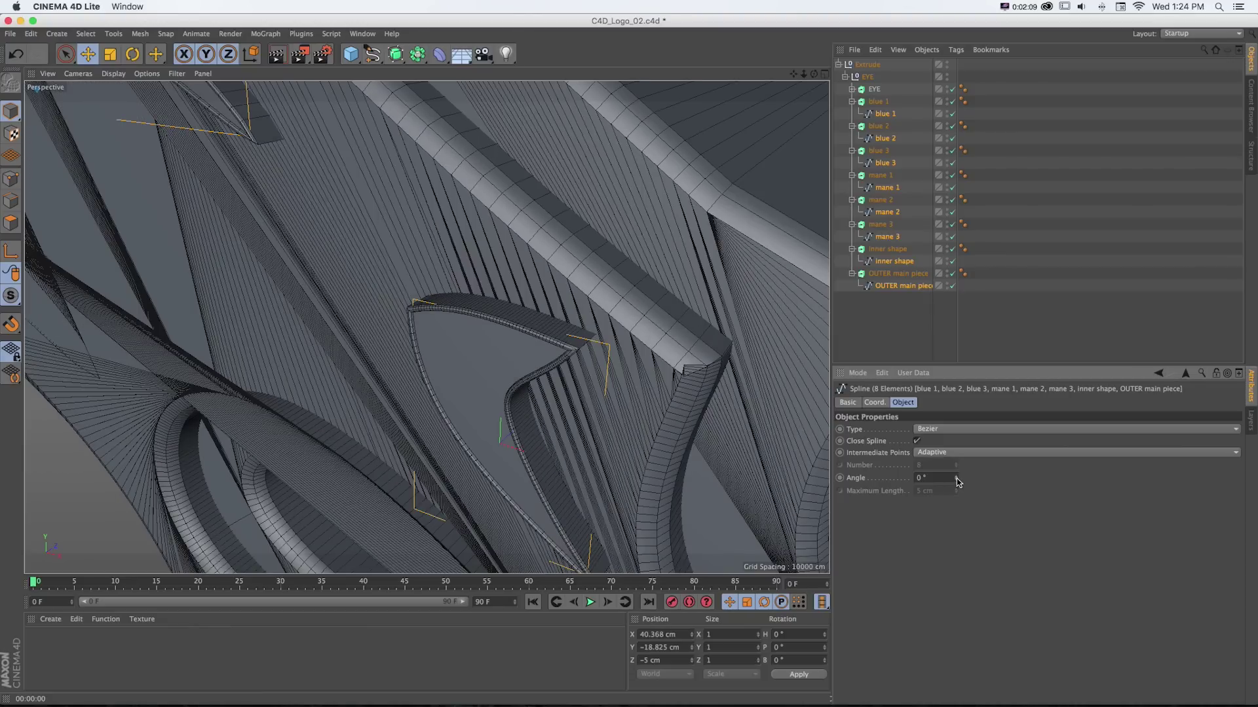
left_click(957, 478)
left_click(957, 478)
left_click(957, 478)
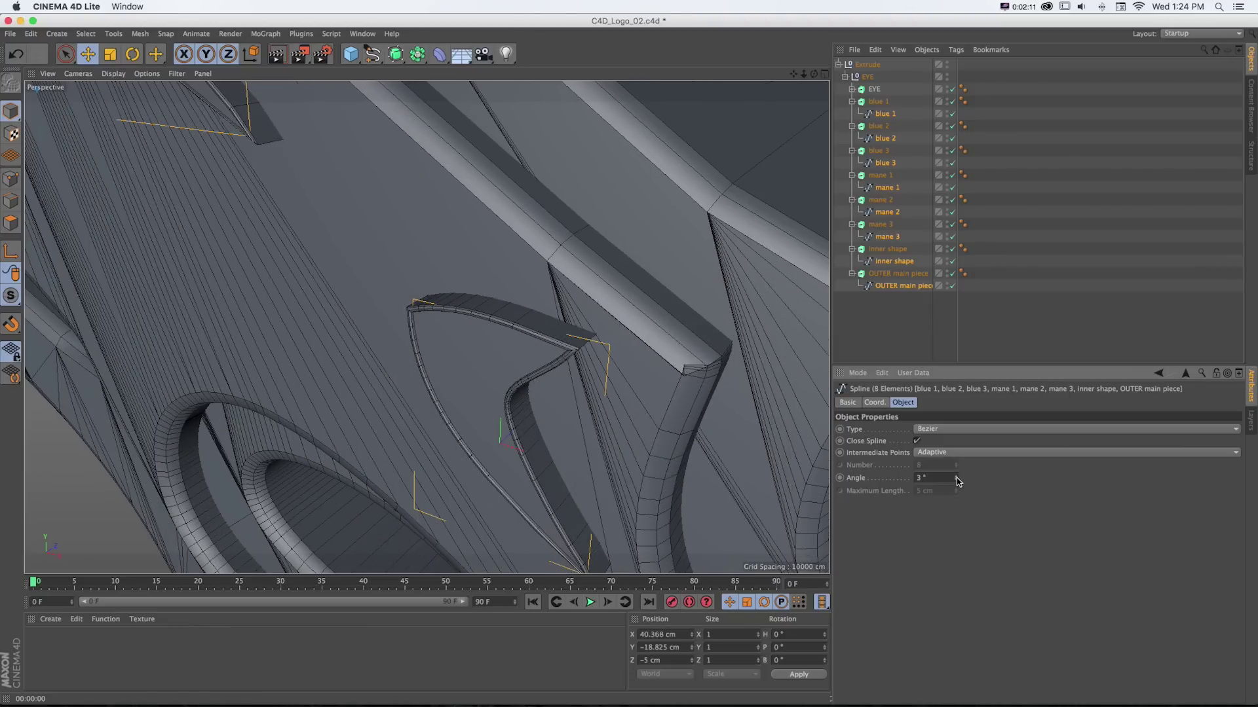
left_click(957, 478)
left_click(957, 478)
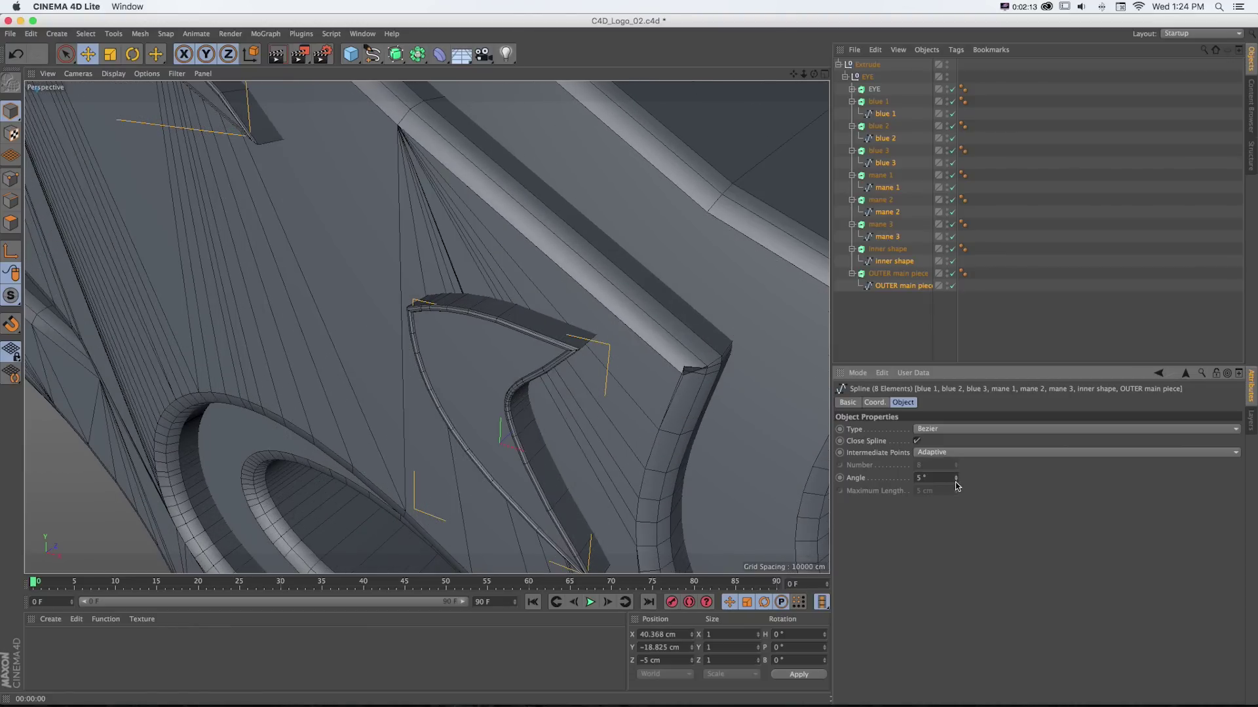
left_click(956, 482)
left_click(956, 481)
left_click(956, 481)
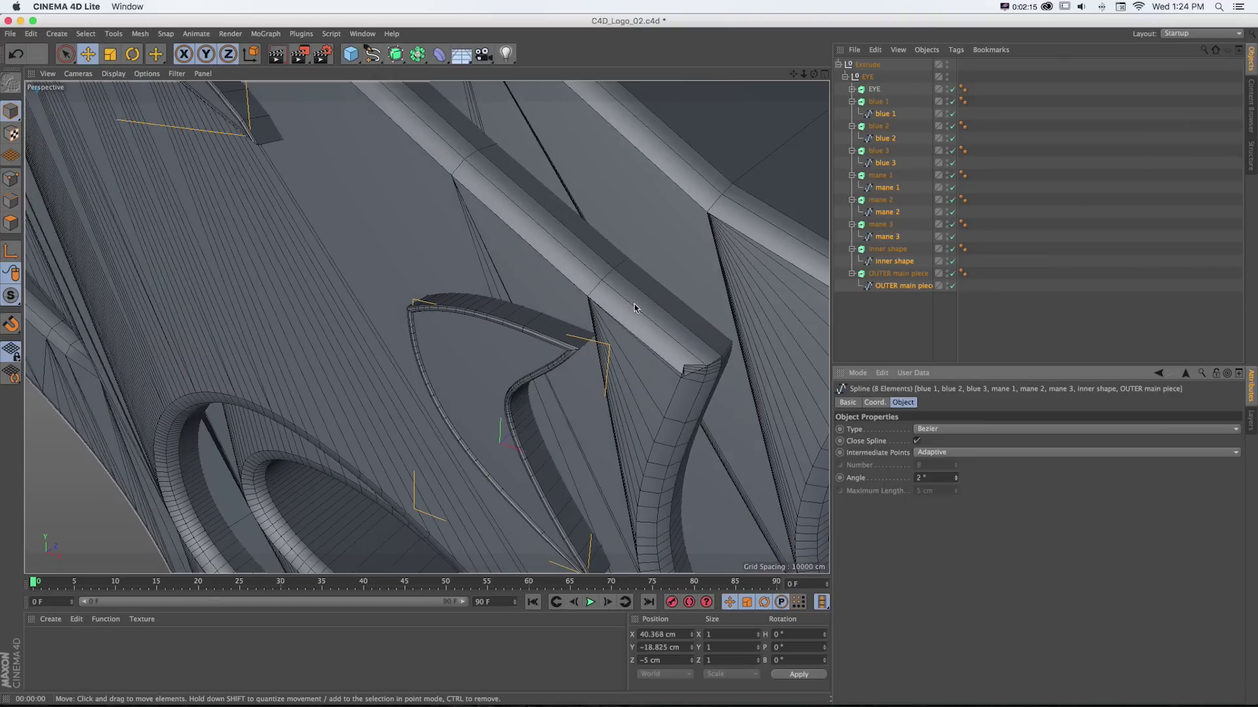
- Zoom out to the whole head and marquee-select every extrude and spline
left_click_drag(804, 74, 714, 74)
scroll(427, 328, "up", 10)
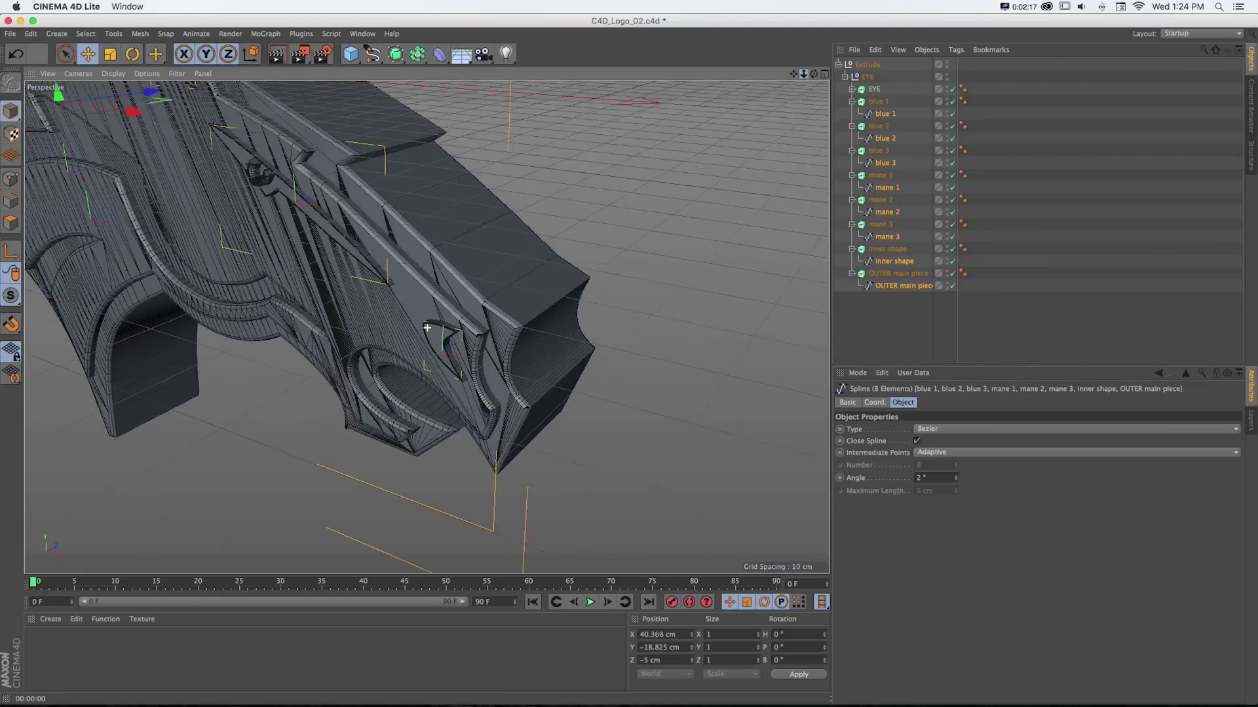
scroll(427, 328, "down", 10)
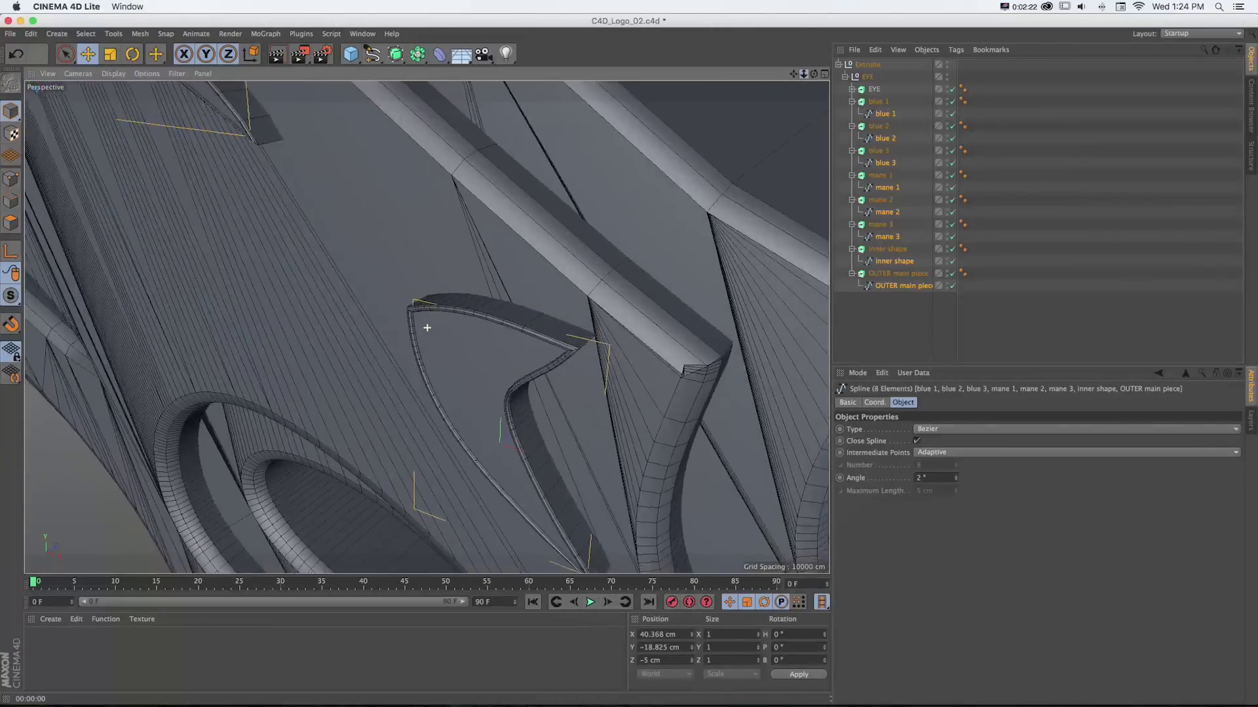
scroll(427, 328, "down", 2)
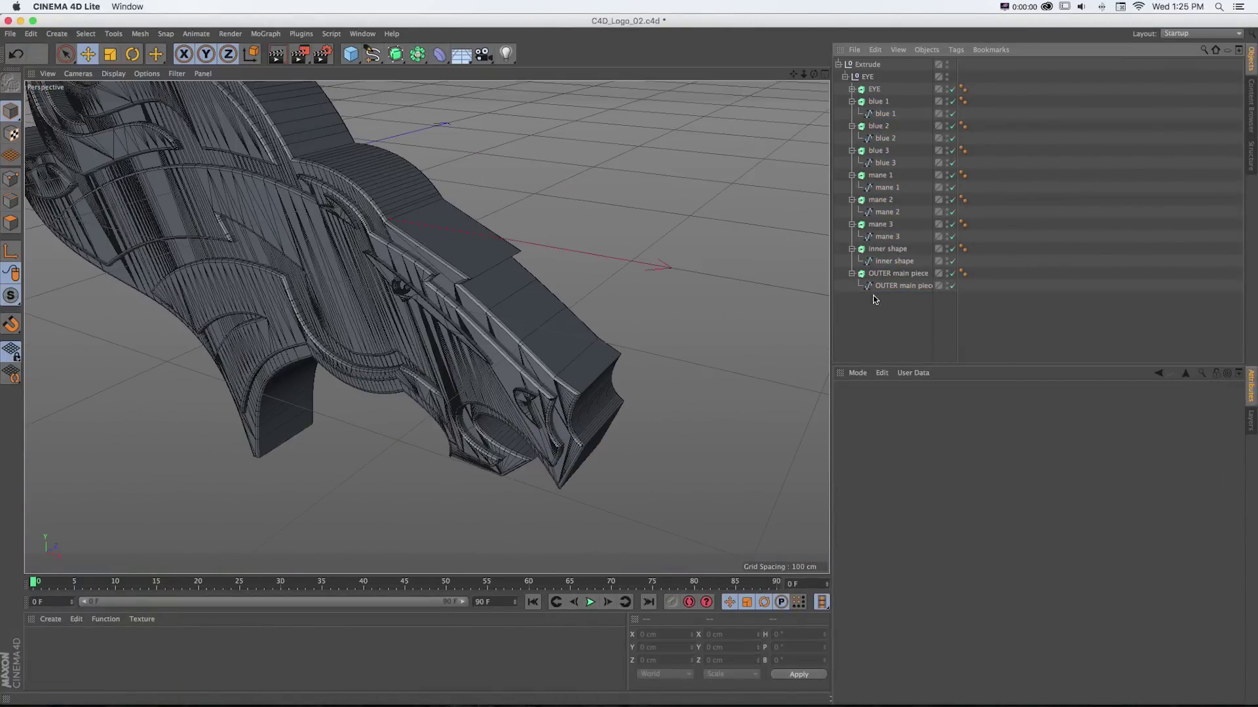
left_click_drag(876, 303, 854, 98)
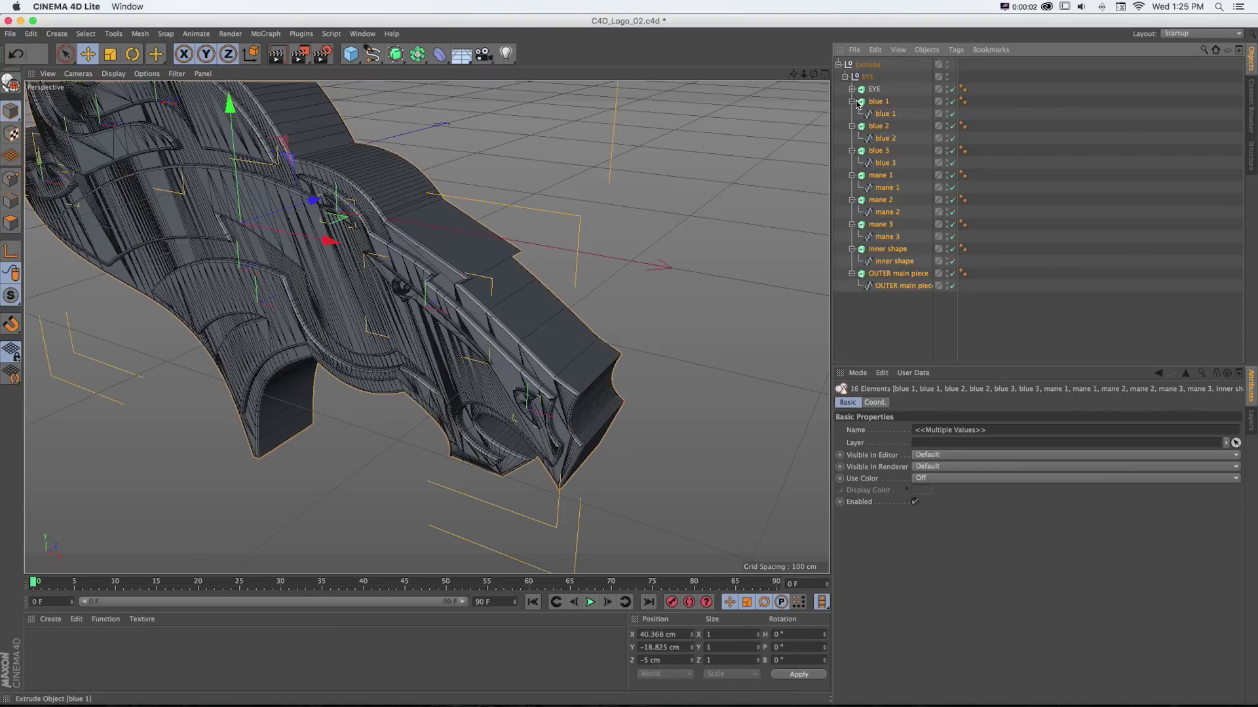
- Collapse all eight extrudes in the Object Manager and deselect everything
left_click(852, 101)
left_click(853, 114)
left_click(852, 126)
left_click(852, 139)
left_click(852, 151)
left_click(852, 163)
left_click(852, 176)
left_click(852, 187)
left_click(866, 213)
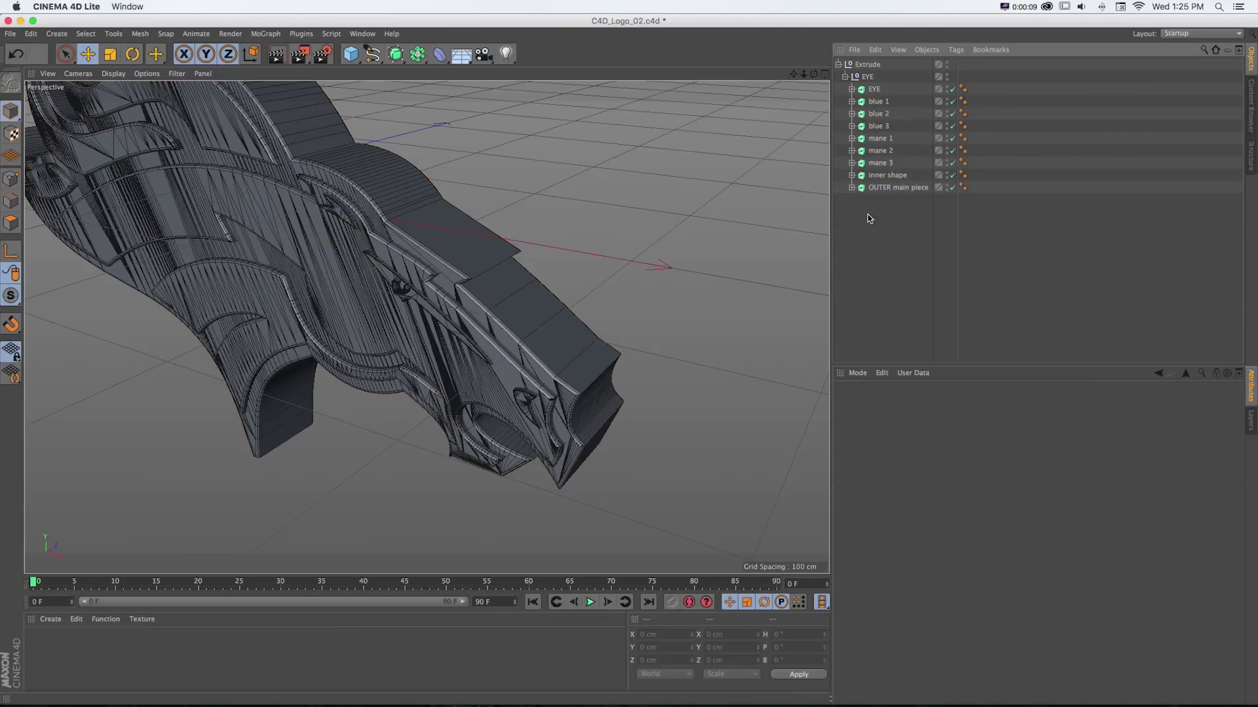
- Inspect the head from the side, then marquee-select all nine extrusions
scroll(466, 304, "up", 8)
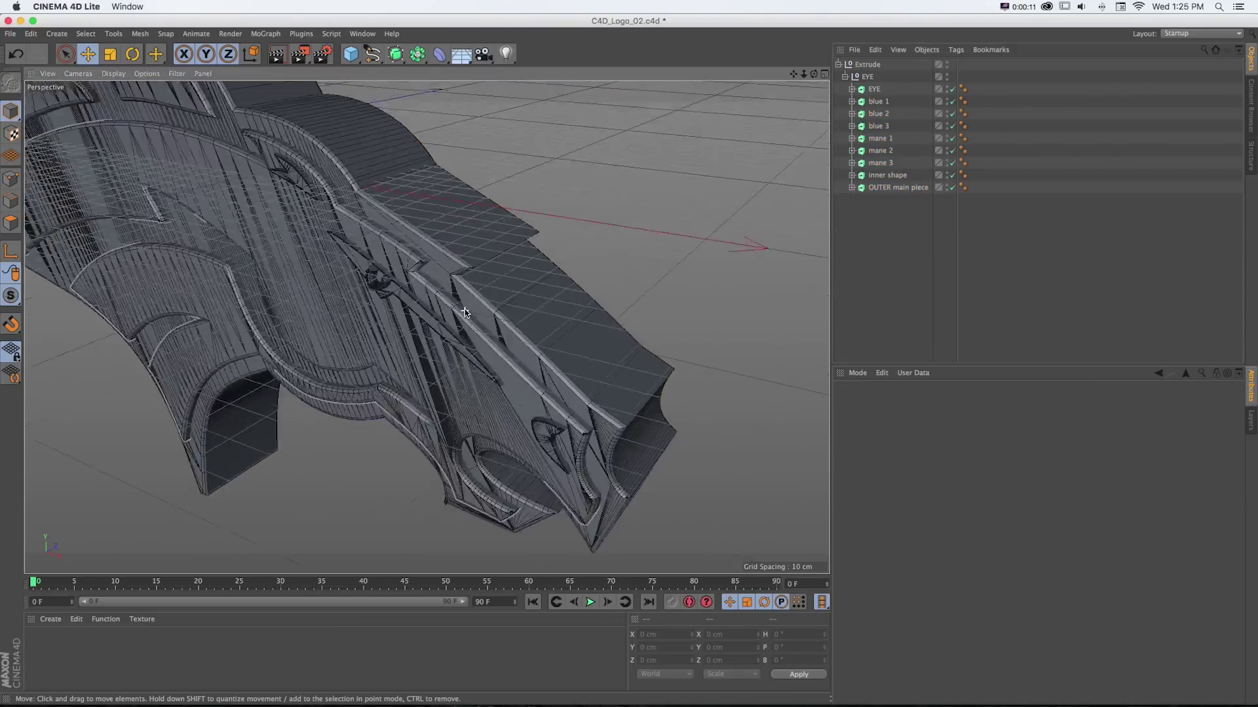
scroll(467, 308, "up", 10)
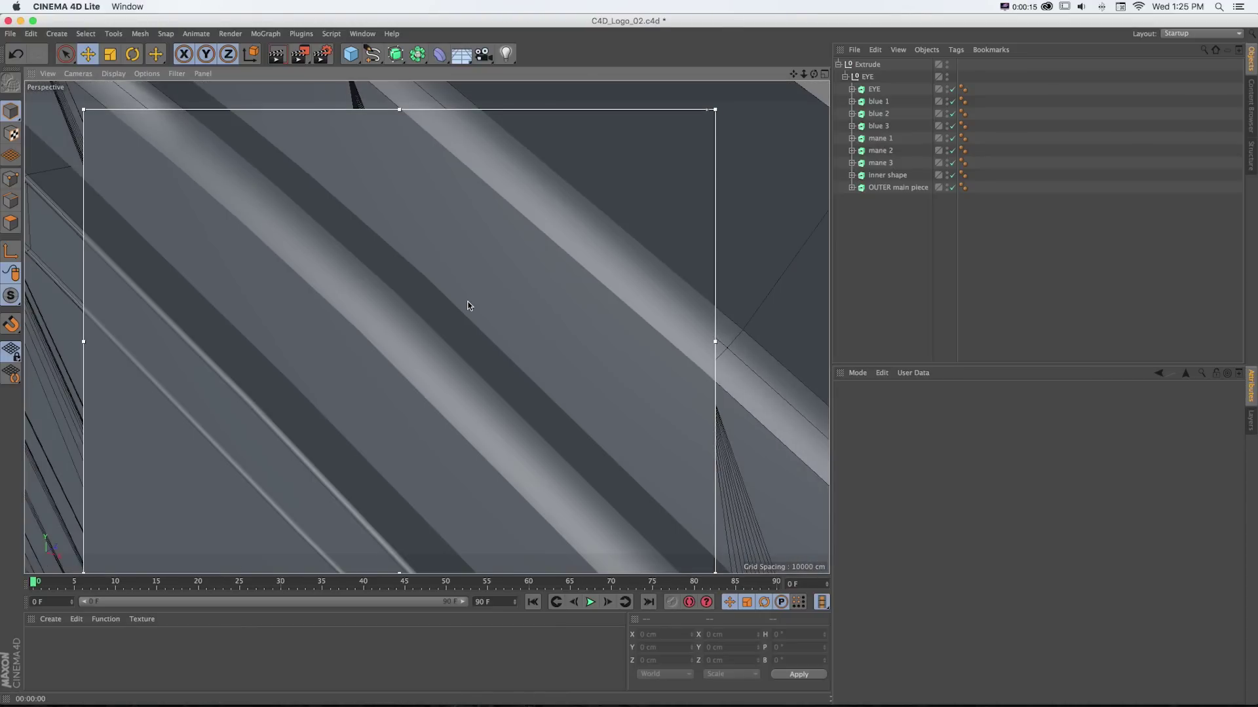
scroll(468, 305, "down", 15)
left_click_drag(553, 401, 376, 433, "alt")
scroll(371, 430, "up", 5)
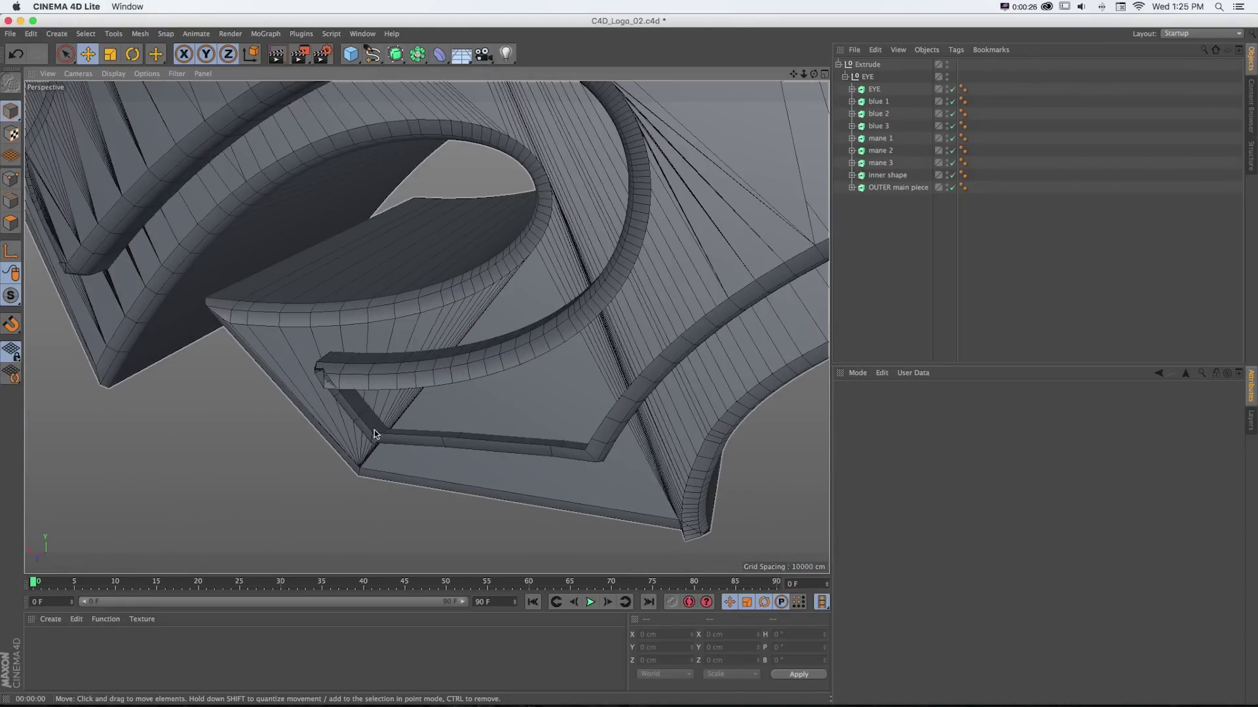
scroll(452, 370, "down", 5)
left_click_drag(481, 265, 778, 245, "alt")
left_click_drag(919, 253, 852, 88)
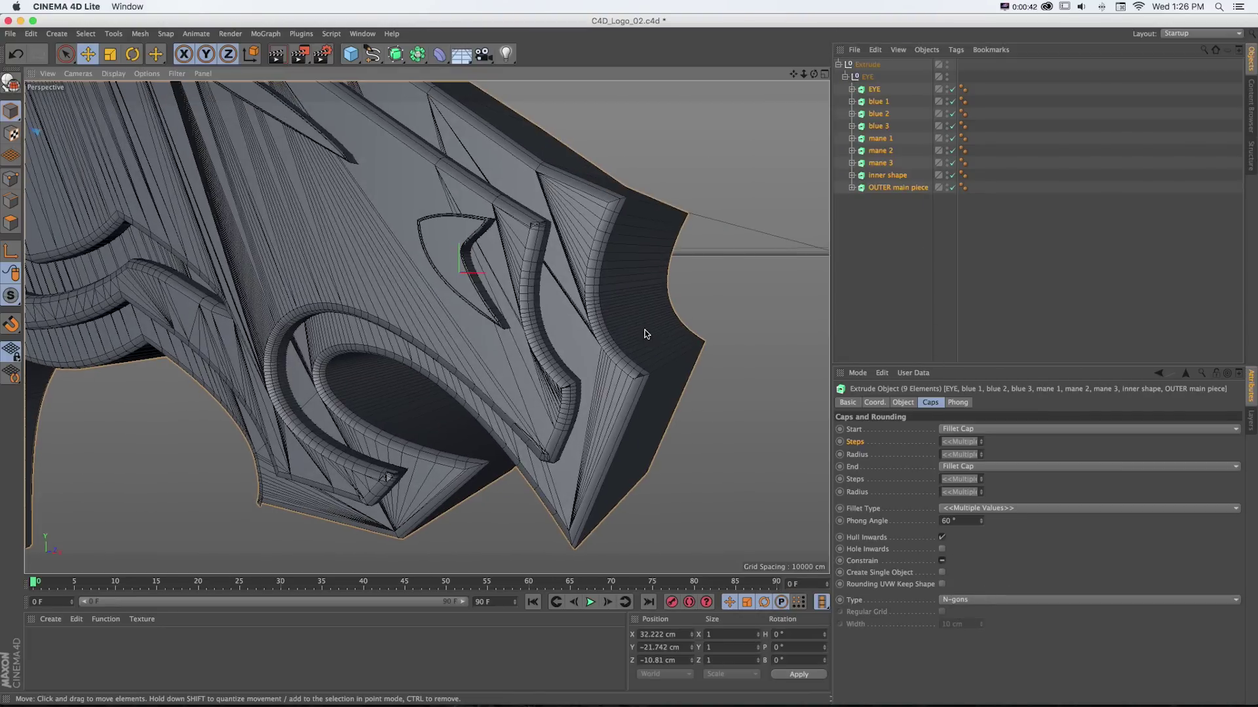
- Mesh the logo's caps as Quadrangles with a Regular Grid
left_click_drag(653, 320, 609, 333, "alt")
left_click_drag(804, 74, 794, 77)
mouse_move(427, 327)
left_mouse_down("alt")
mouse_move(407, 303)
mouse_move(439, 313)
left_mouse_up("alt")
scroll(454, 309, "down", 3)
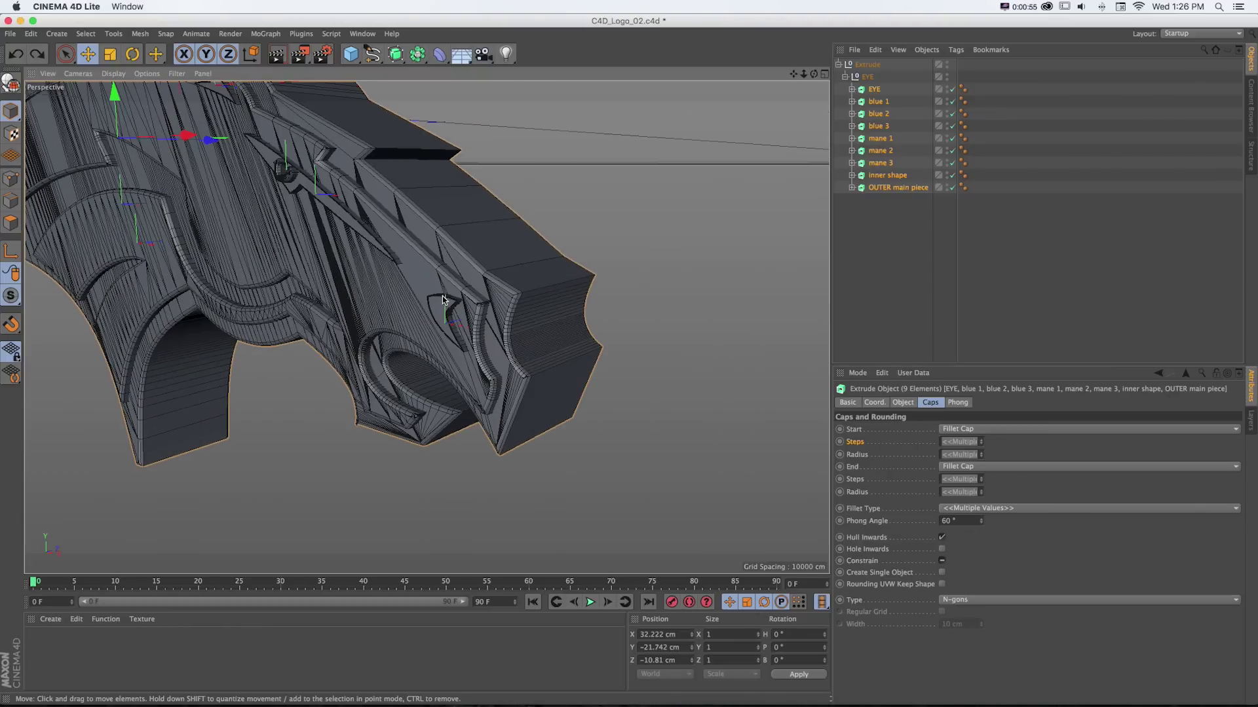
left_click_drag(521, 301, 525, 306, "alt")
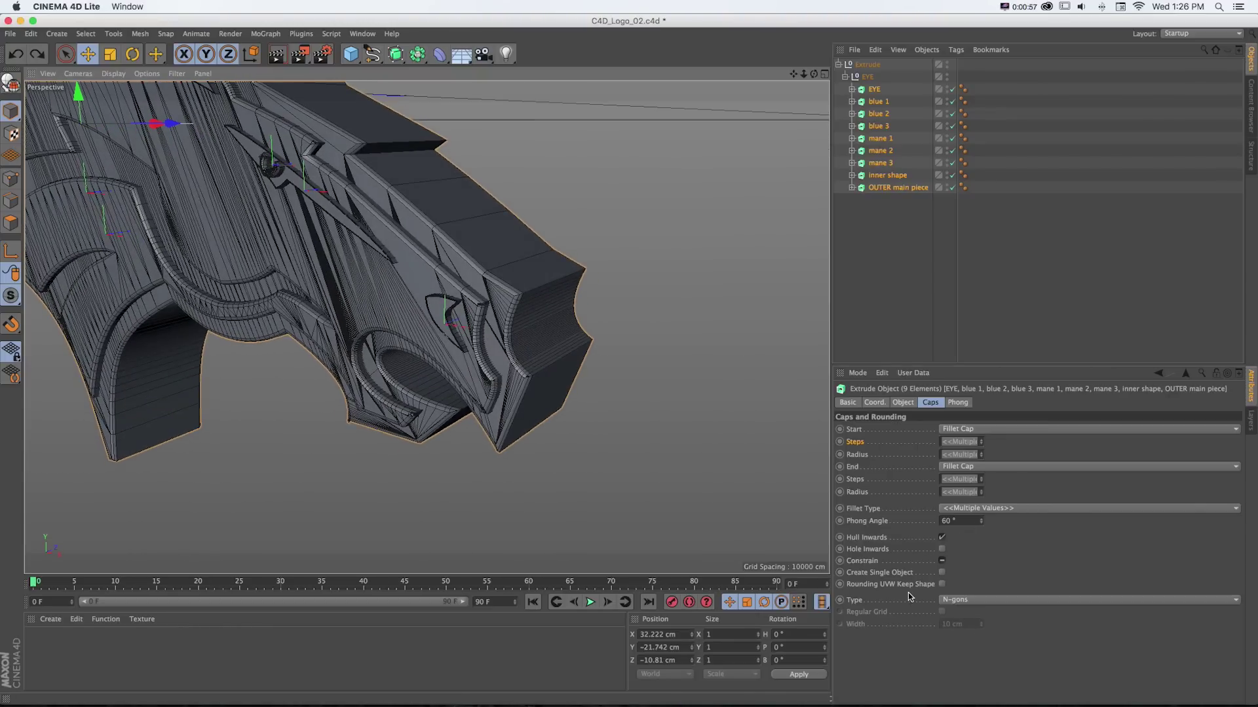
left_click(943, 599)
left_click(957, 612)
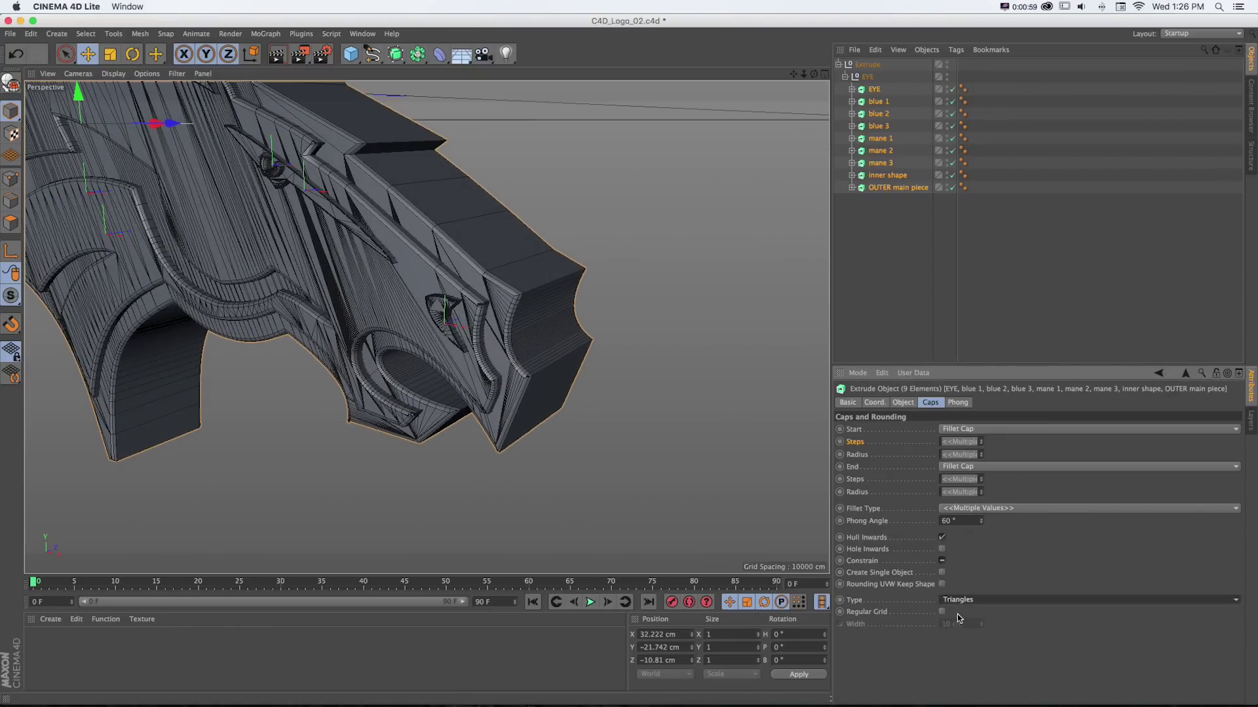
scroll(417, 289, "up", 5)
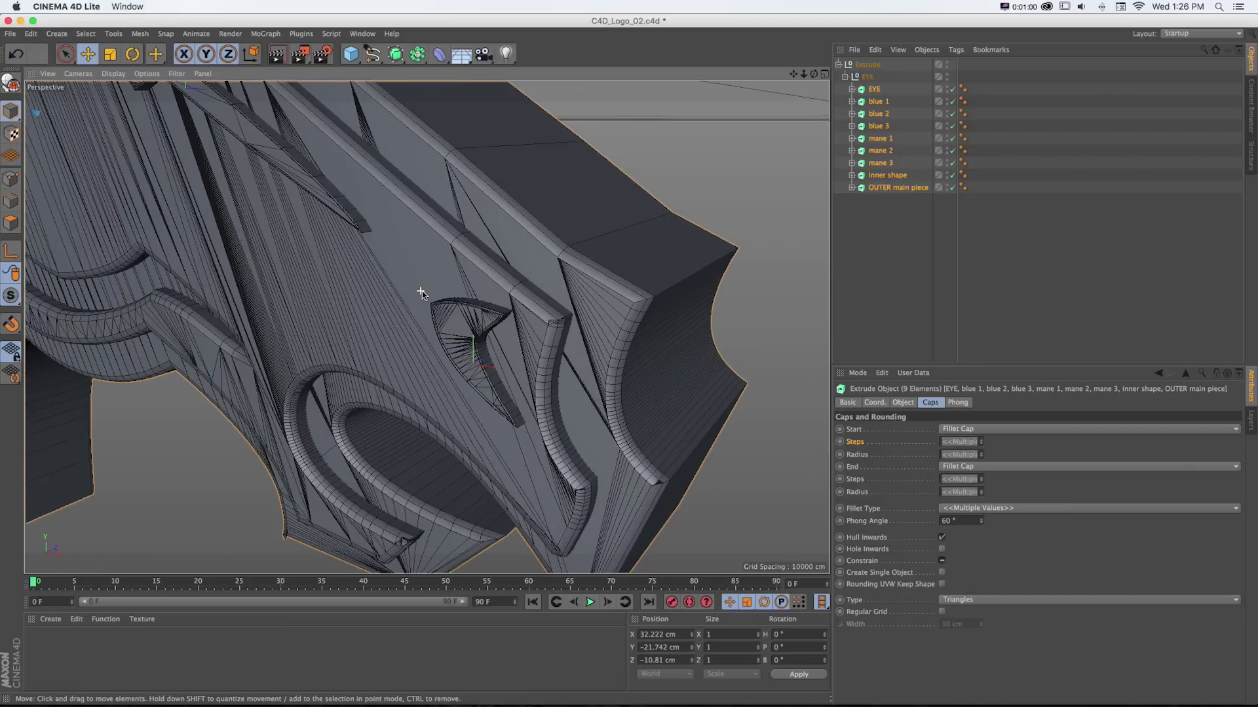
left_click(957, 600)
left_click(959, 626)
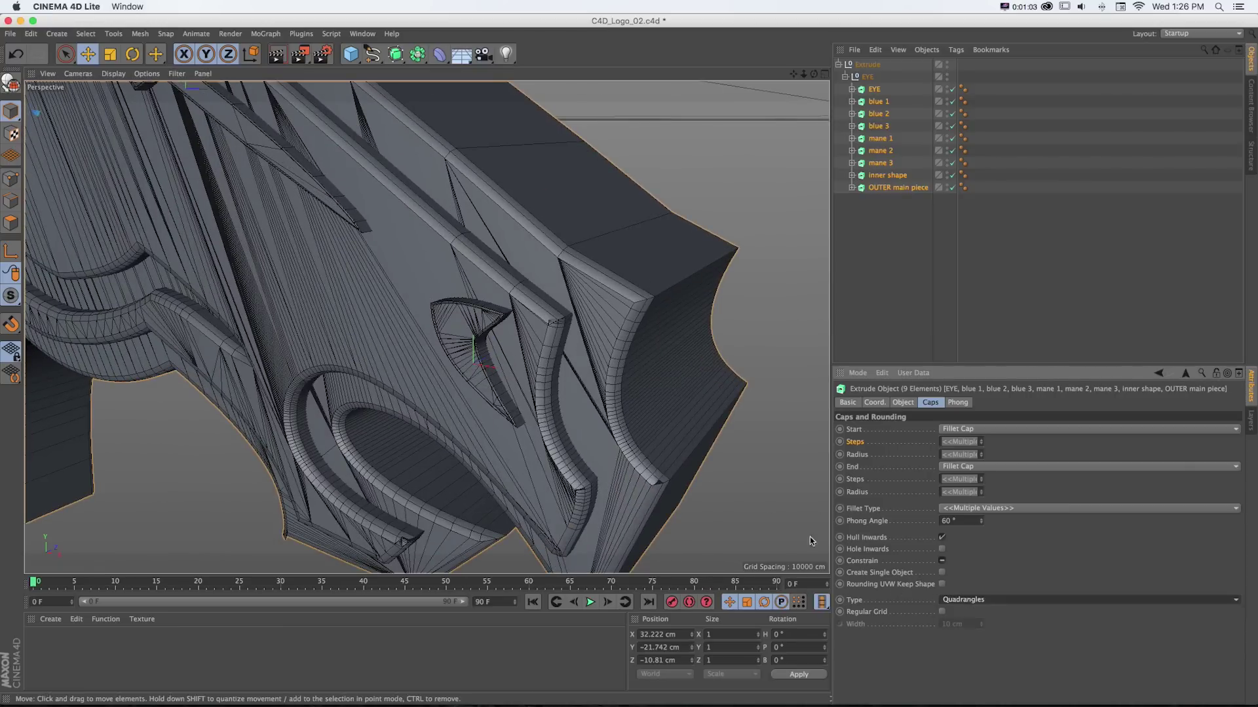
left_click(942, 611)
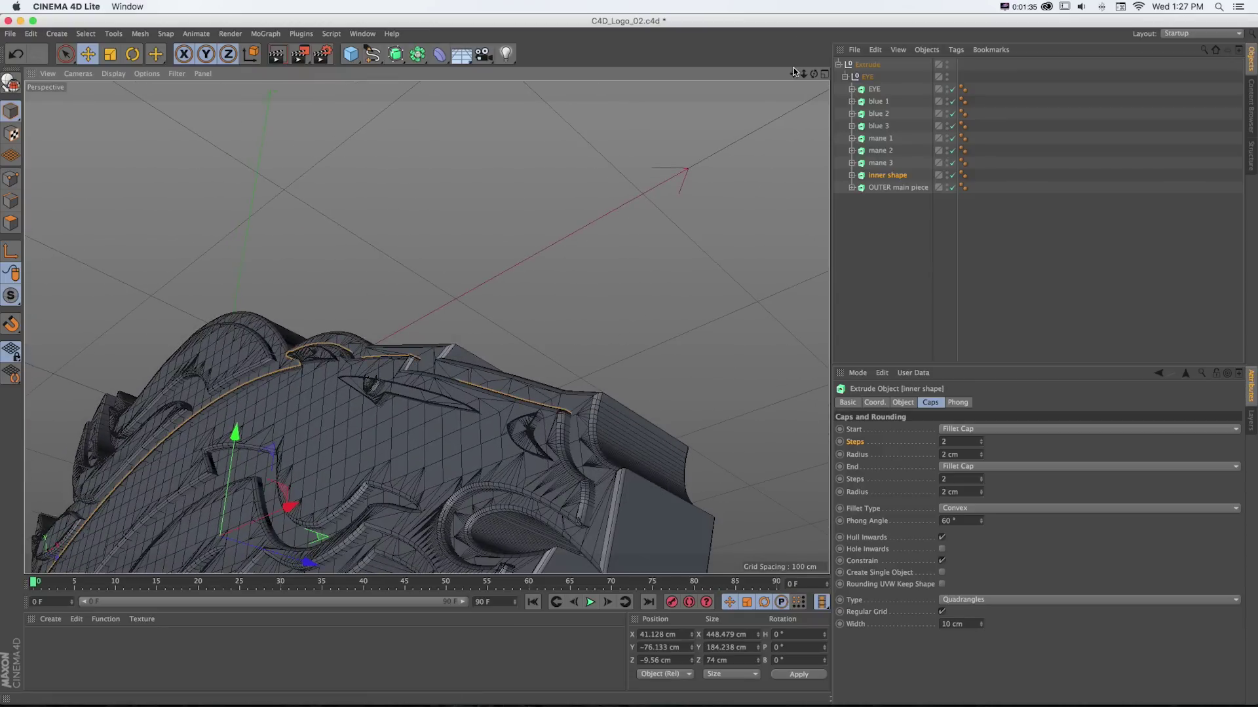
- Zoom into the mouth and toggle the regular cap grid off and on to compare
middle_click_drag(480, 462, 426, 329, "alt")
right_click_drag(482, 352, 568, 340, "alt")
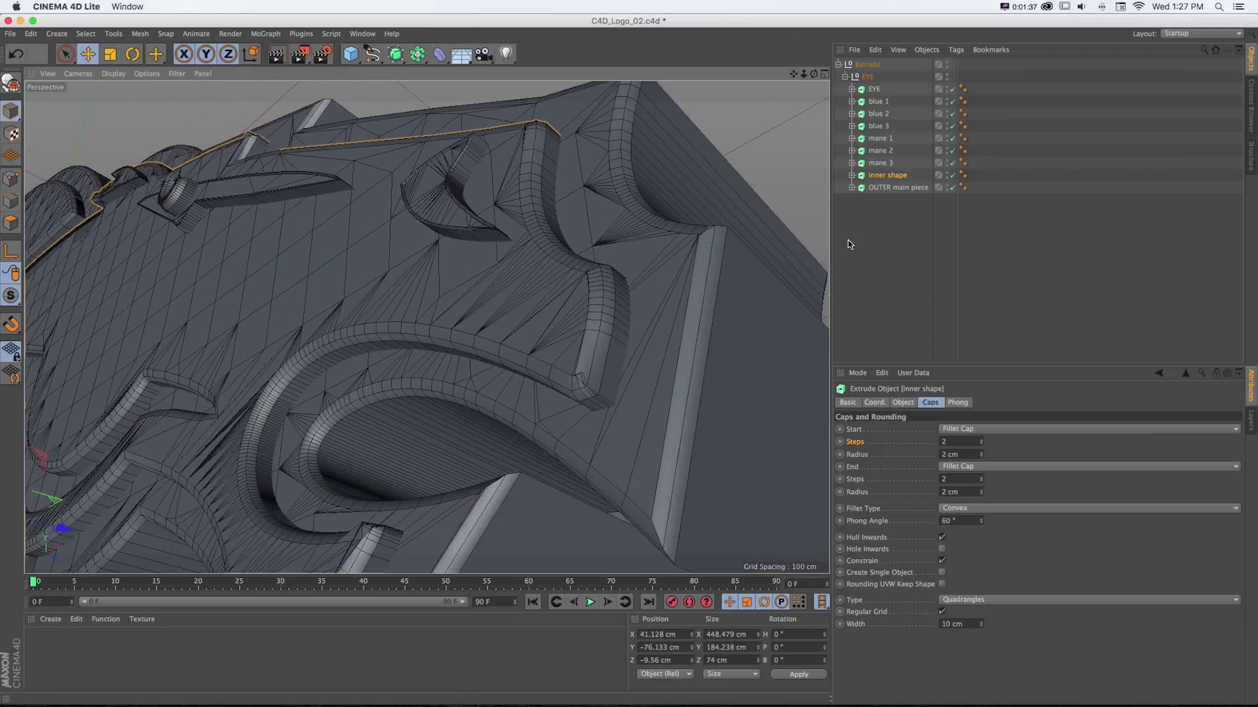
left_click(943, 612)
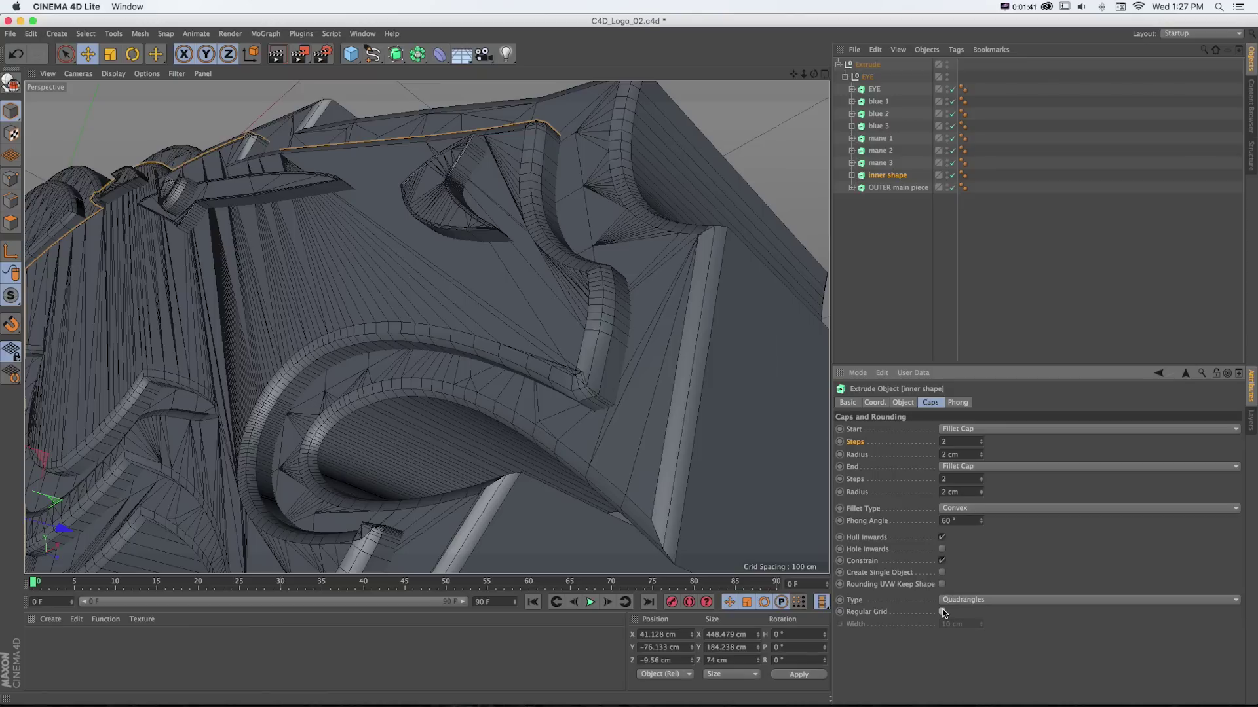
left_click(942, 612)
- Give the inner shape's fillets a 1 cm radius and 4 steps, with no regular grid
left_click_drag(960, 452, 925, 512)
type("11")
left_click(987, 564)
left_click(942, 611)
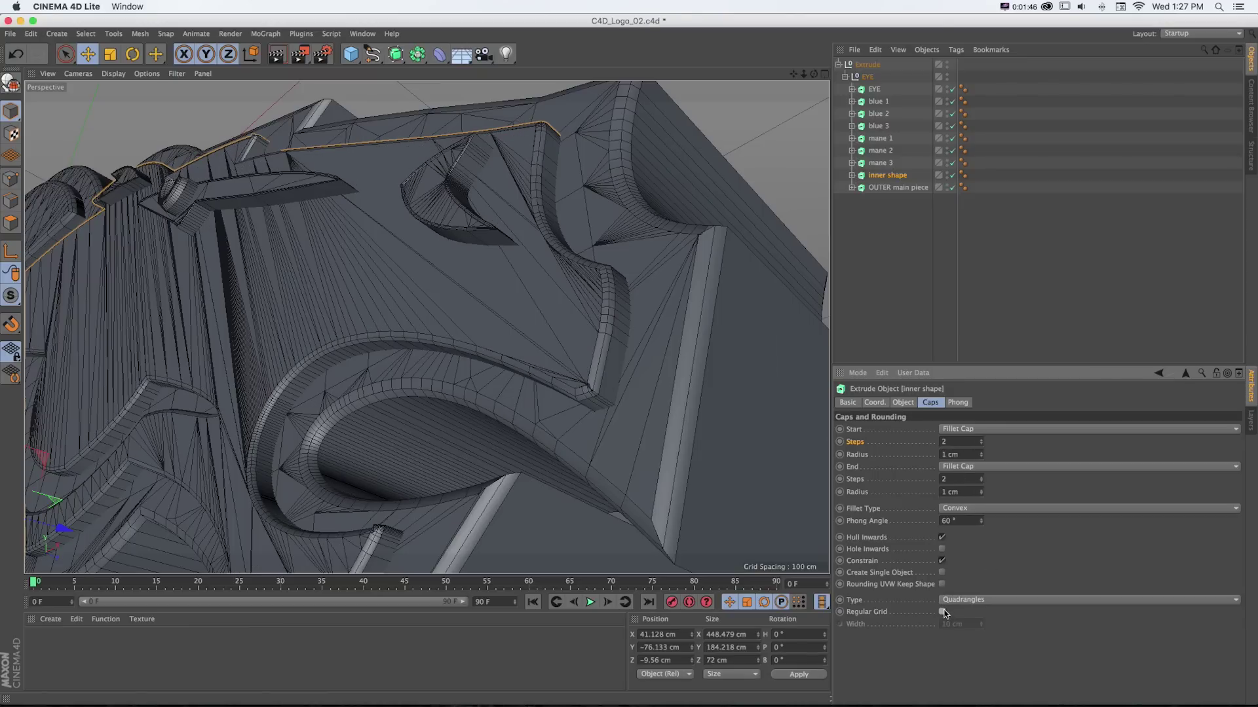
type("4")
key("Return")
- Preview the fillets in an interactive render and orbit the logo toward a front view
key("alt+r")
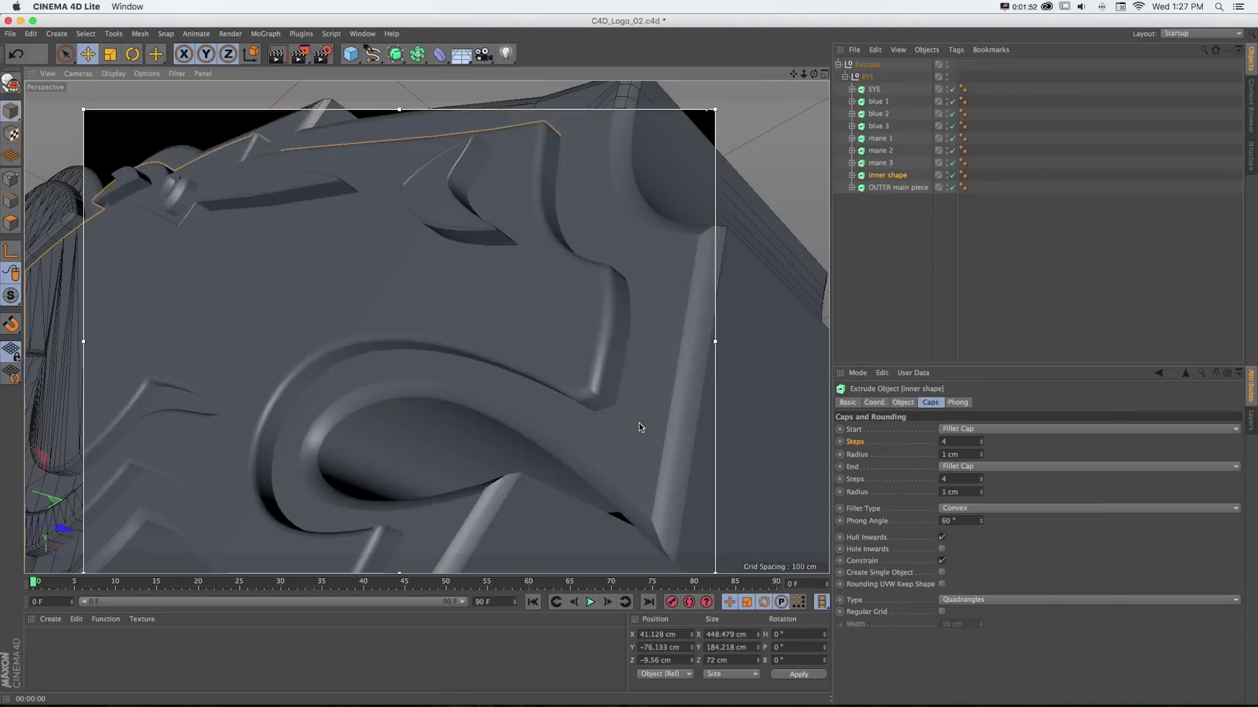
left_click_drag(641, 437, 704, 409, "alt")
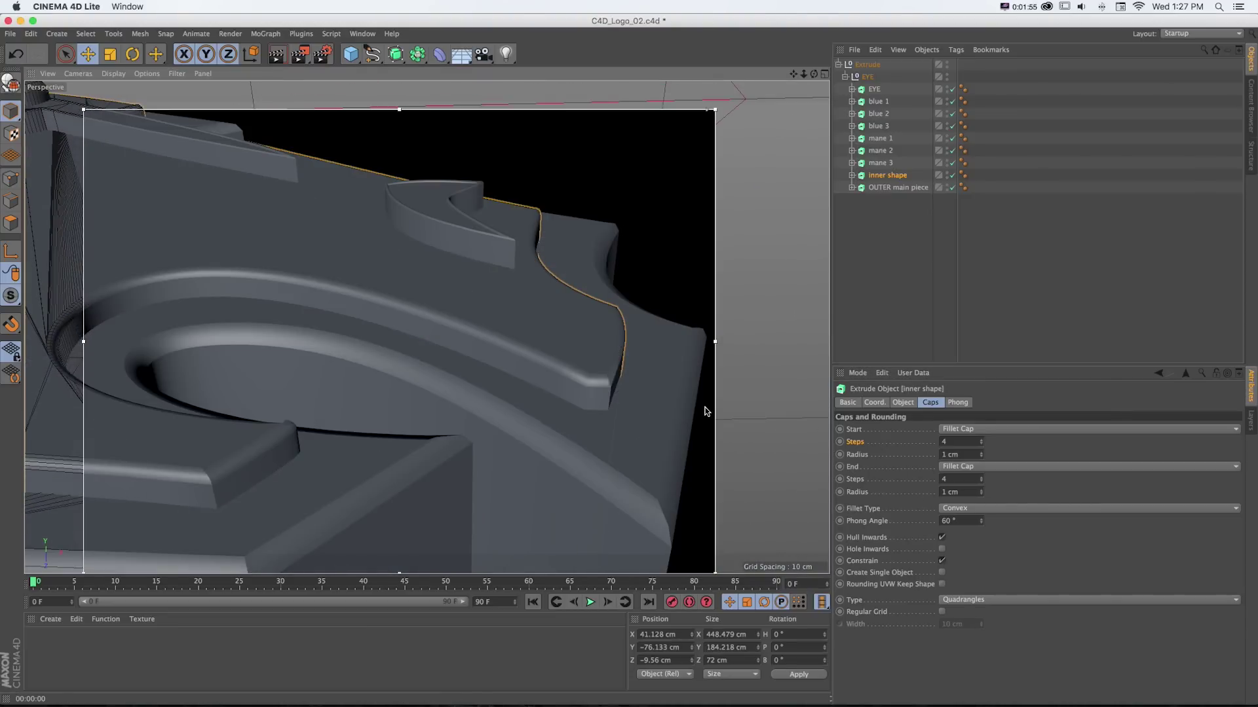
key("alt+r")
left_click_drag(803, 74, 734, 80)
left_click_drag(632, 261, 525, 347, "alt")
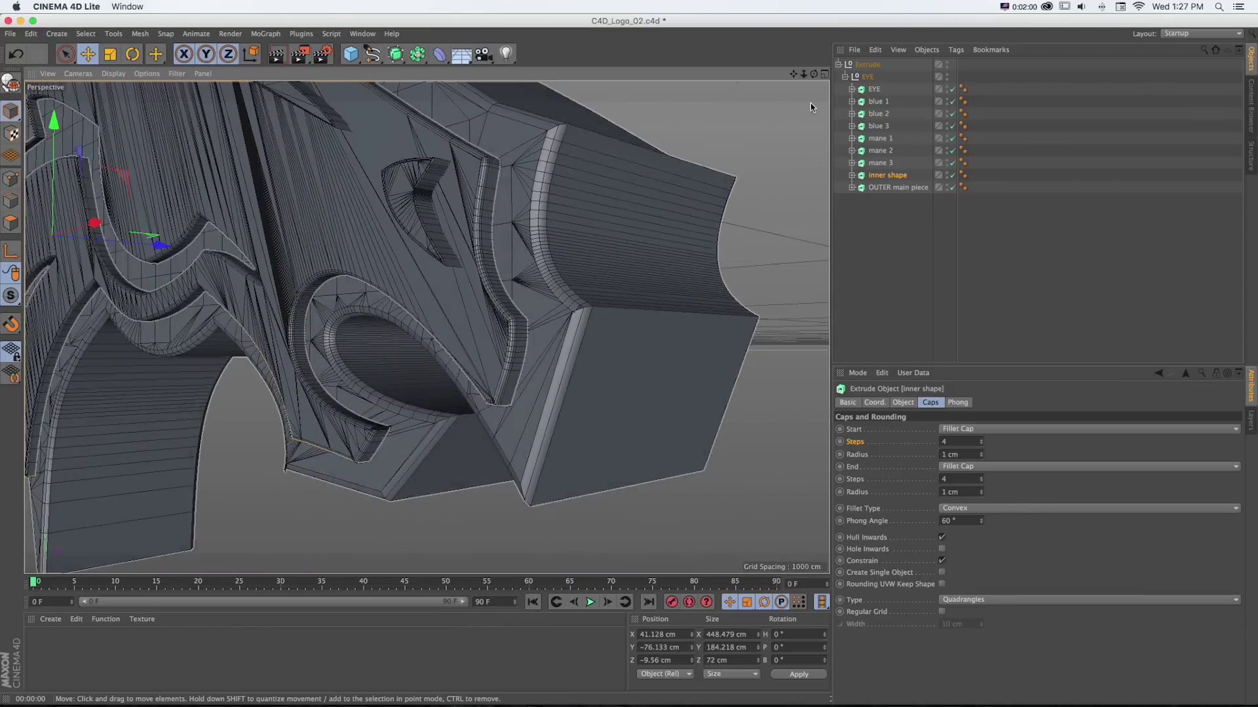
left_click_drag(804, 74, 843, 181)
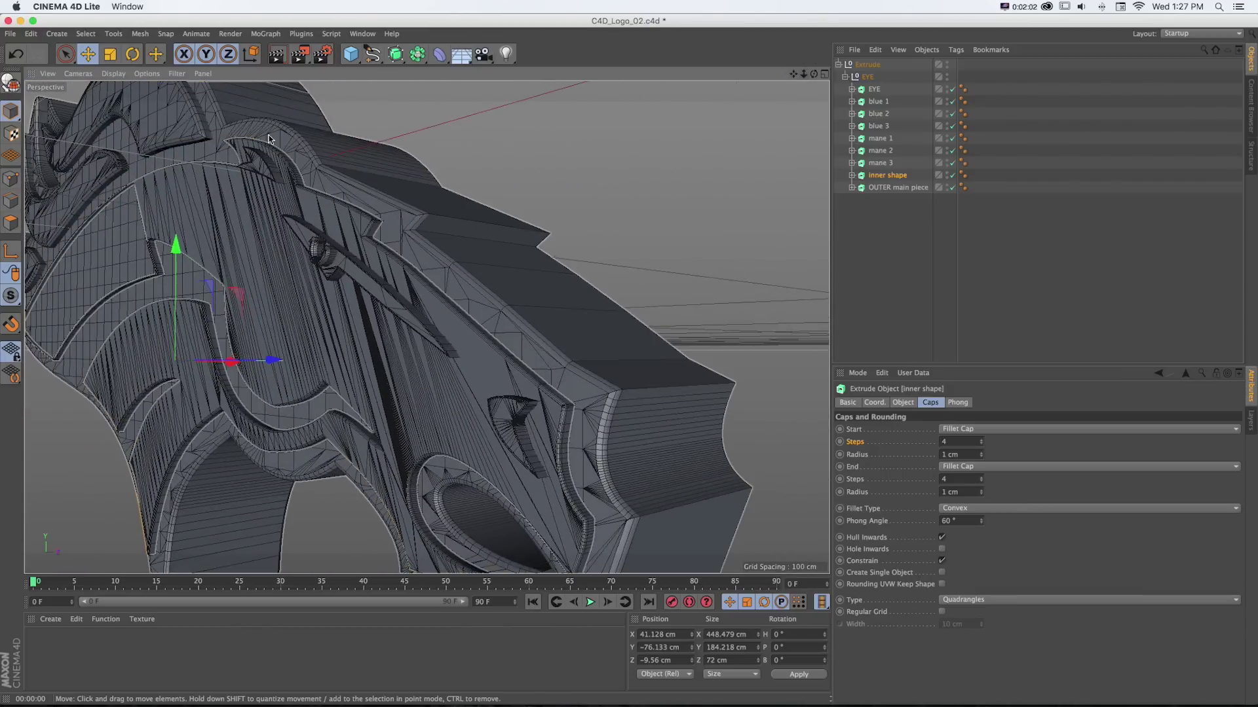
scroll(322, 229, "up", 4)
scroll(321, 230, "up", 4)
left_click_drag(339, 321, 407, 368, "alt")
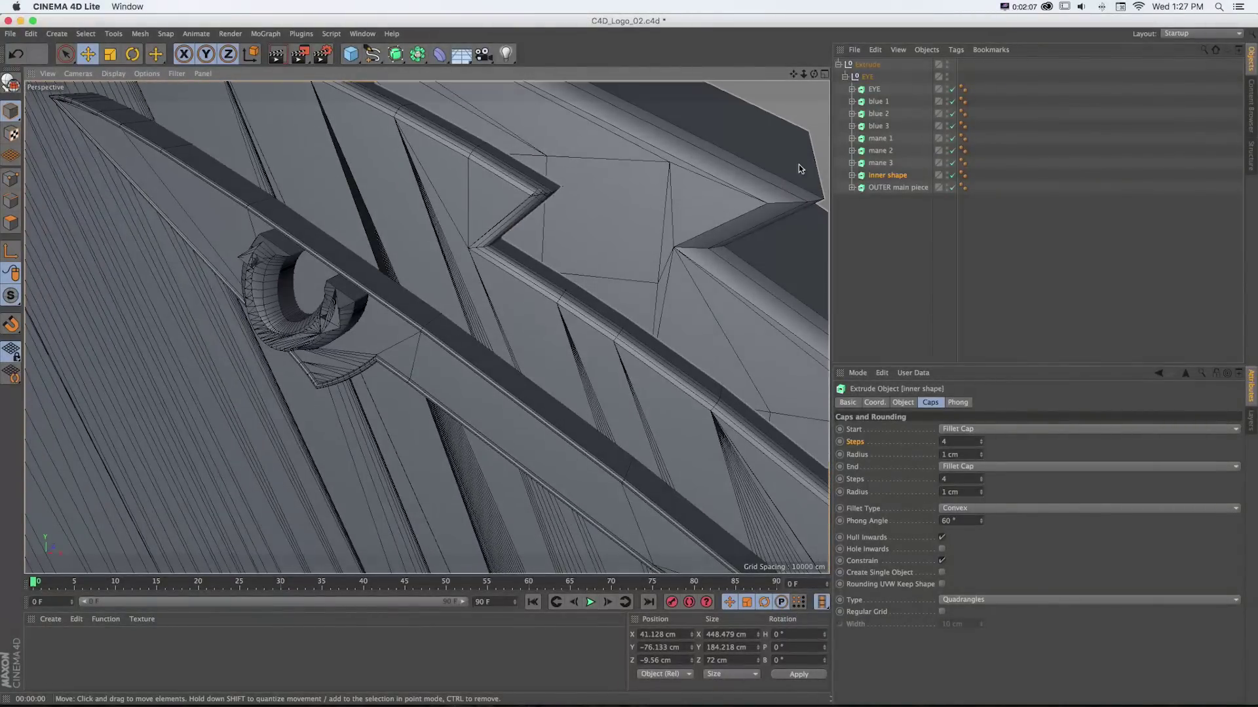
- Give EYE unconstrained fillet caps with a 0.5 cm radius and the 2 Steps fillet type
left_click(873, 89)
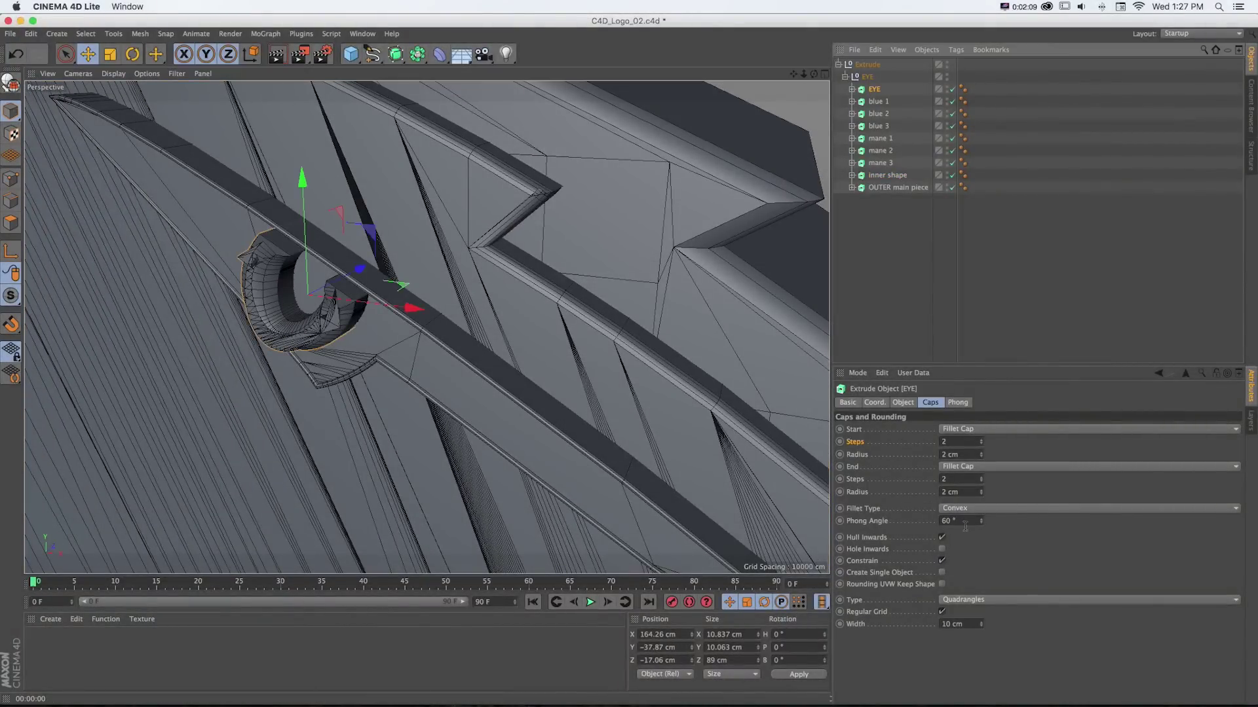
left_click(941, 562)
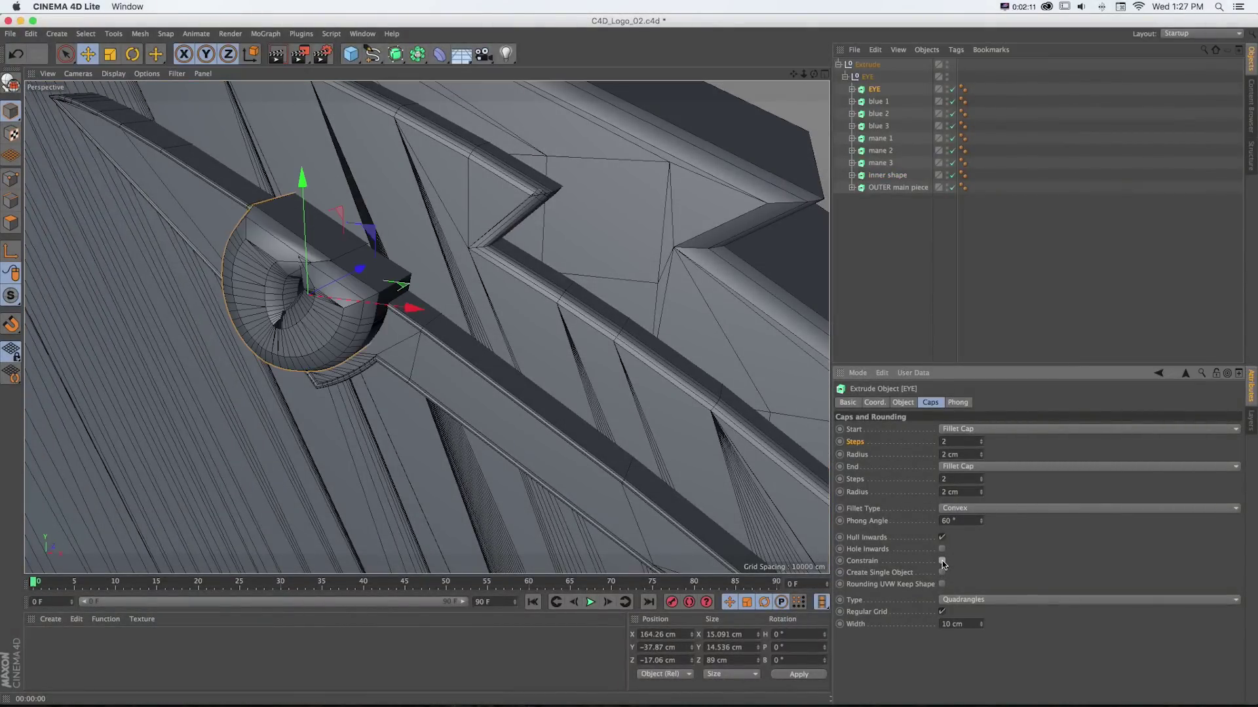
left_click(962, 451)
type("0")
key("Tab")
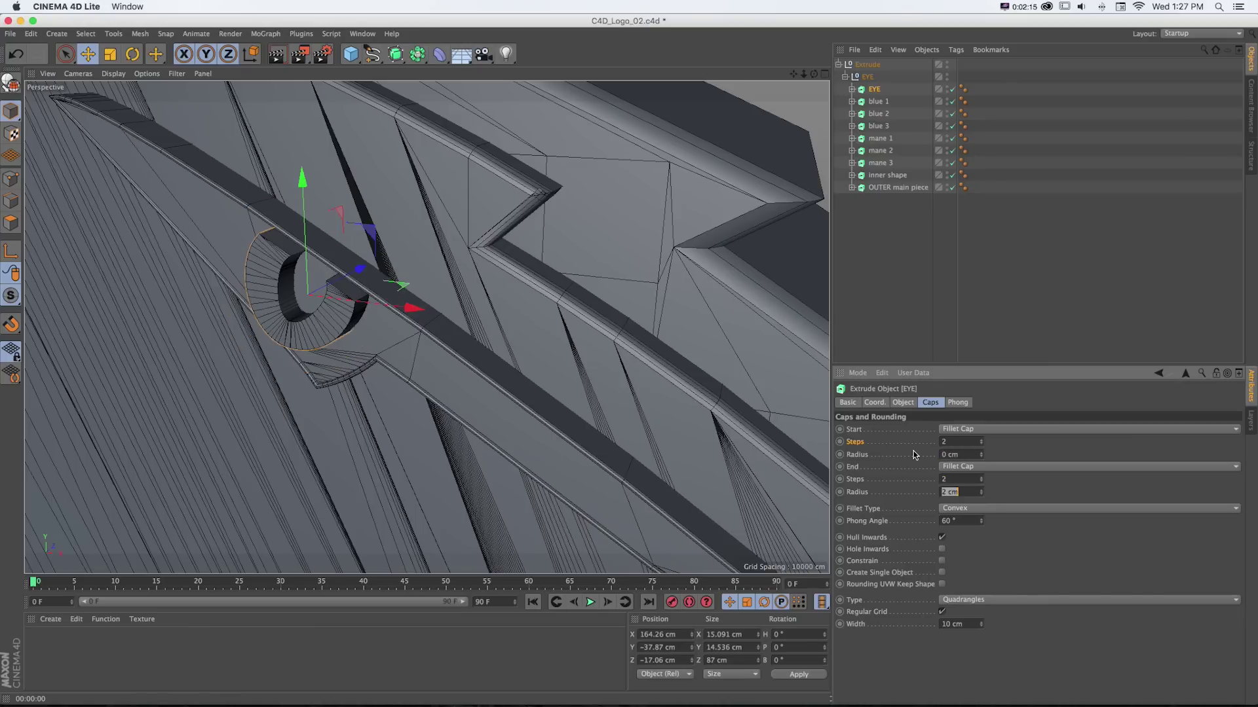
type(".5")
key("Return")
left_click(960, 452)
left_click(975, 509)
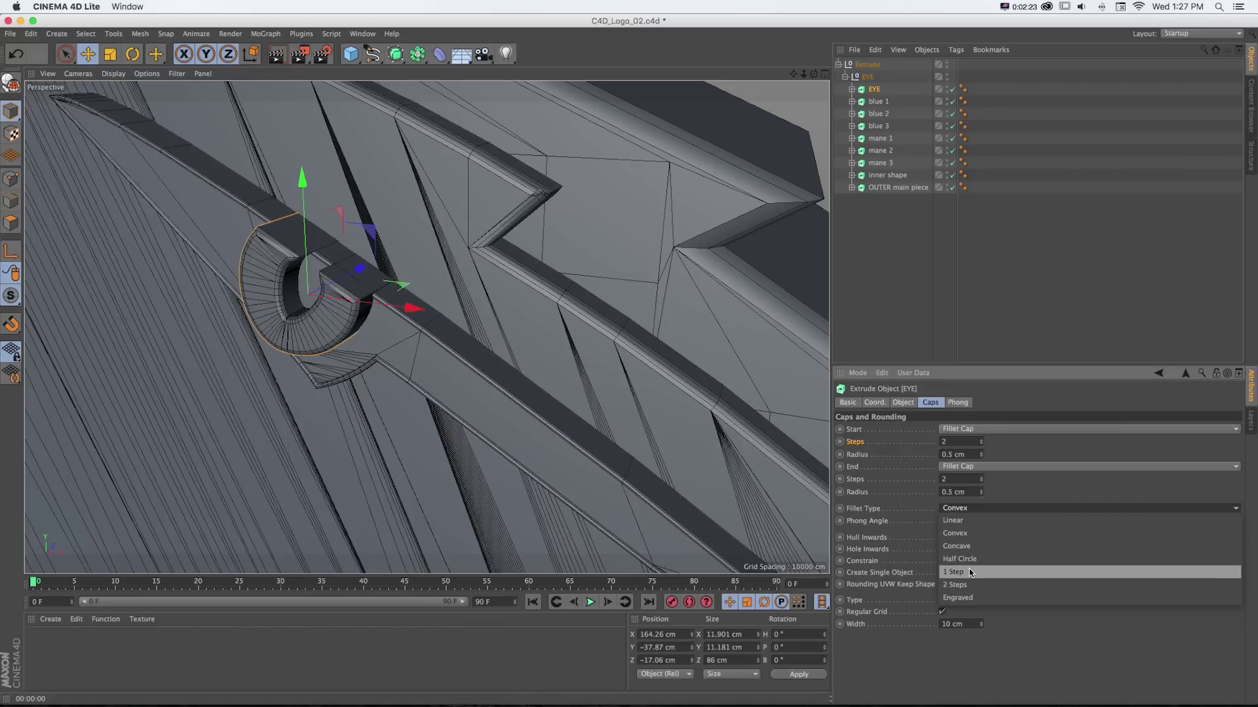
left_click(966, 586)
- Nudge the eye slightly down, check it in a render preview from several angles, then deselect it
scroll(337, 313, "up", 5)
left_click_drag(249, 201, 243, 227)
scroll(270, 231, "down", 3)
left_click_drag(261, 285, 312, 263, "alt")
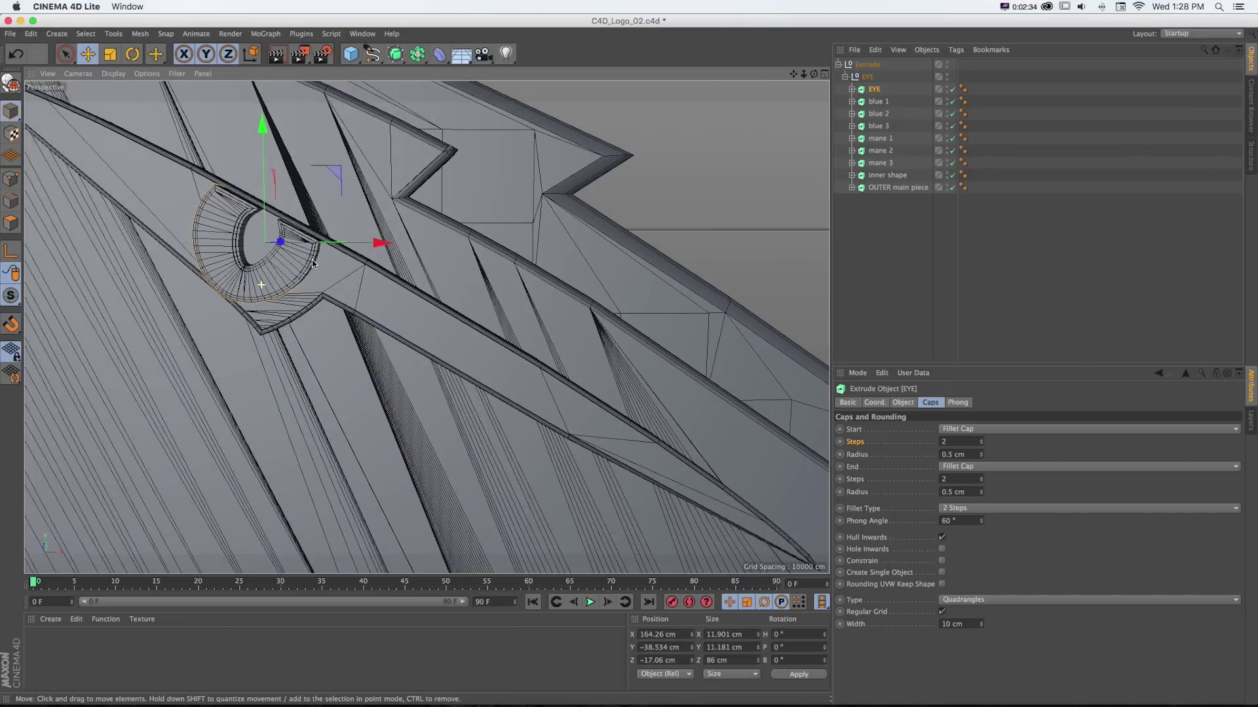
key("alt+r")
mouse_move(321, 265)
left_mouse_down("alt")
mouse_move(233, 277)
mouse_move(302, 275)
left_mouse_up("alt")
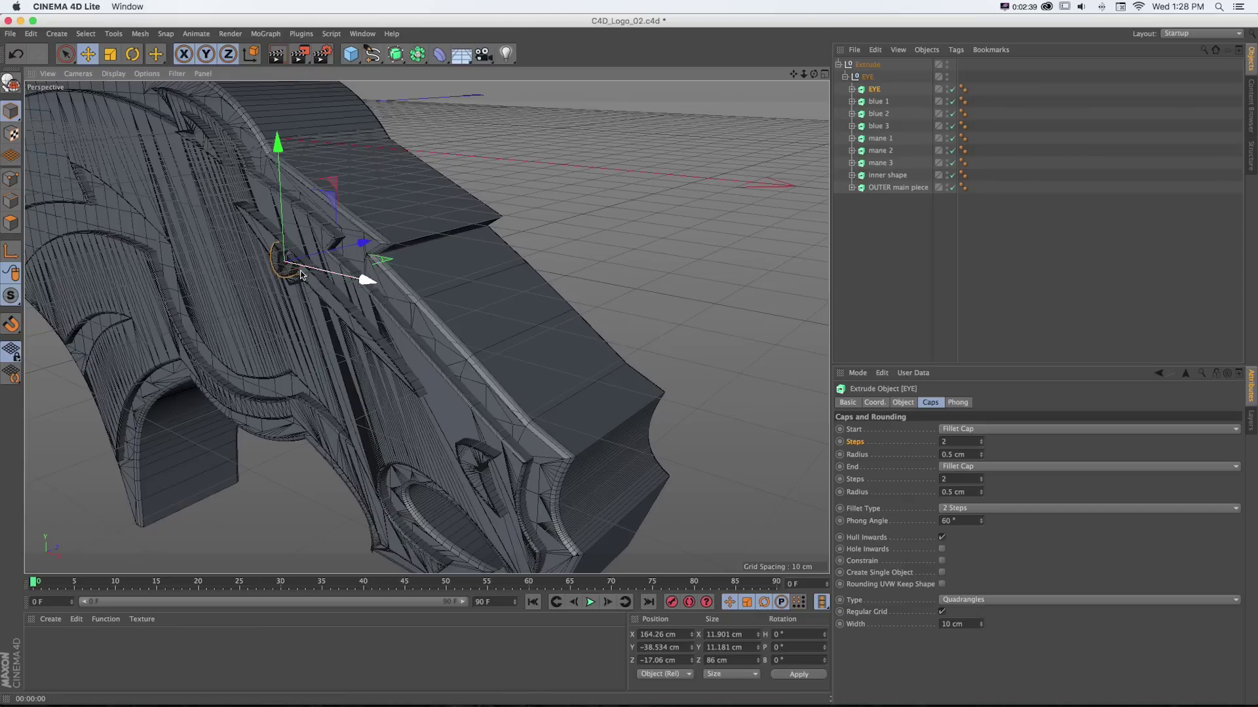
scroll(302, 275, "down", 3)
left_click_drag(358, 402, 412, 302, "alt")
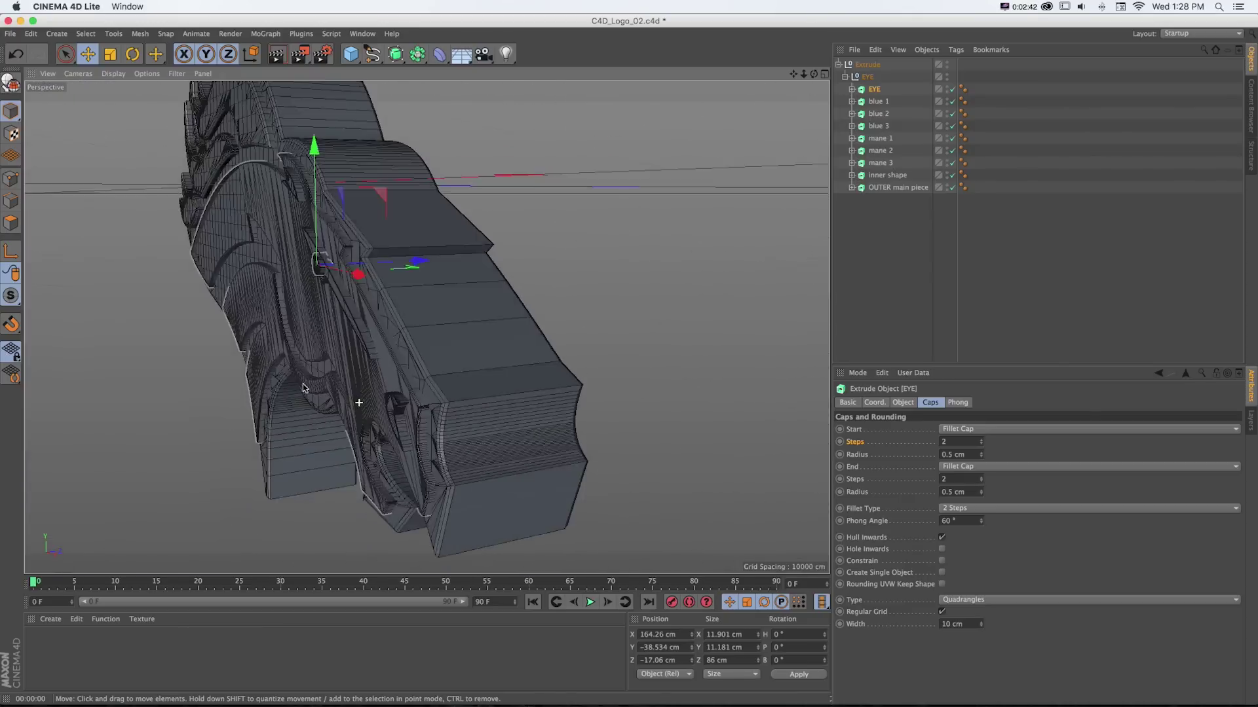
left_click_drag(302, 384, 439, 200, "alt")
left_click(439, 199)
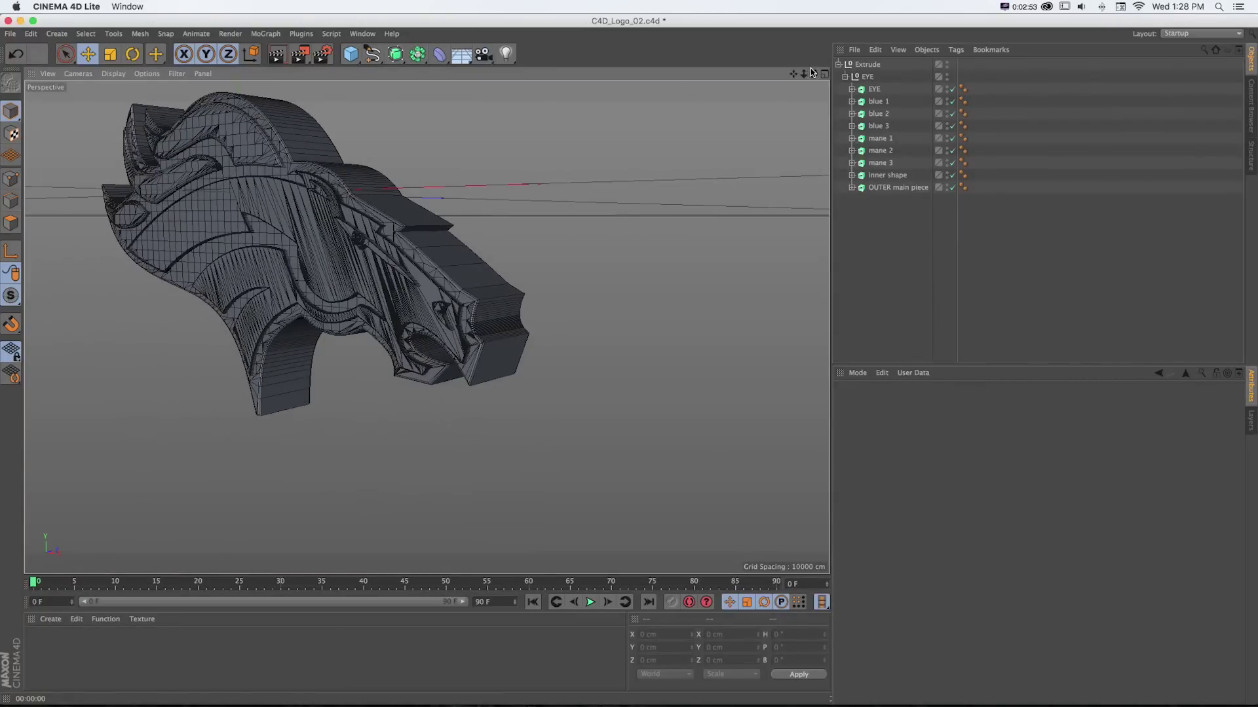
- Orbit and reframe the view to inspect the OUTER main piece's fillet caps from above and the side
left_click_drag(495, 178, 593, 325, "alt")
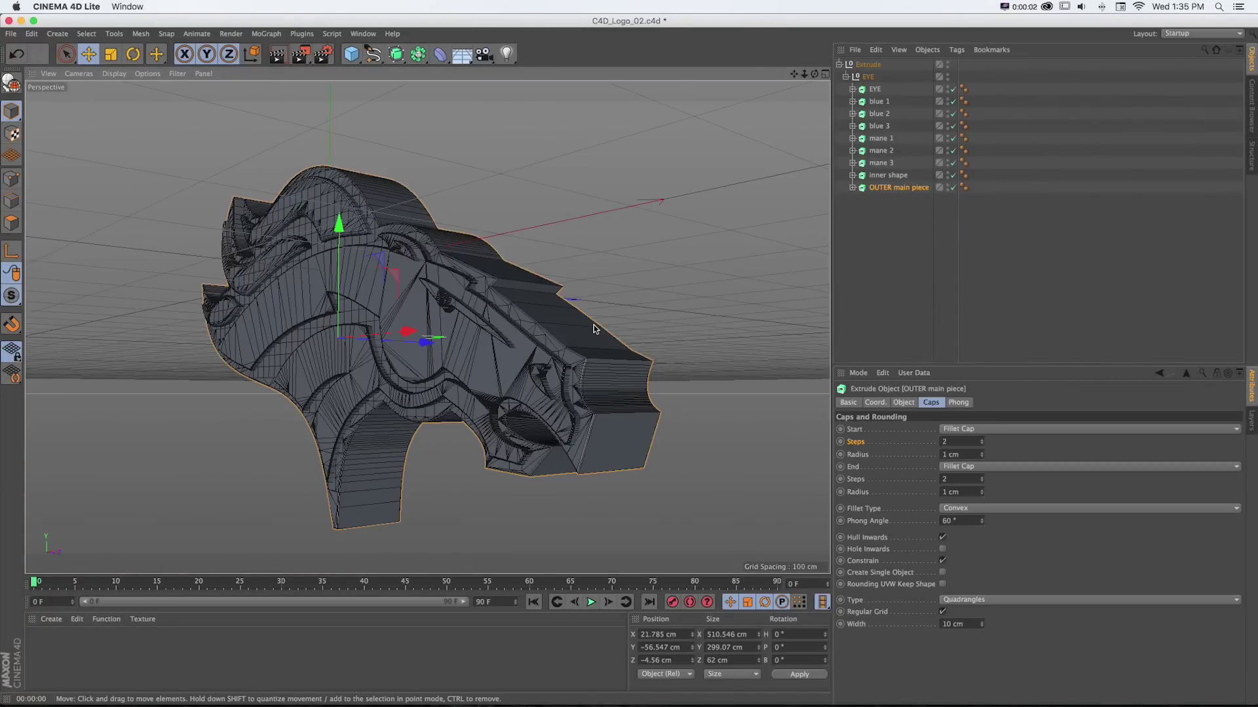
scroll(594, 327, "up", 6)
left_click_drag(602, 330, 488, 268, "alt")
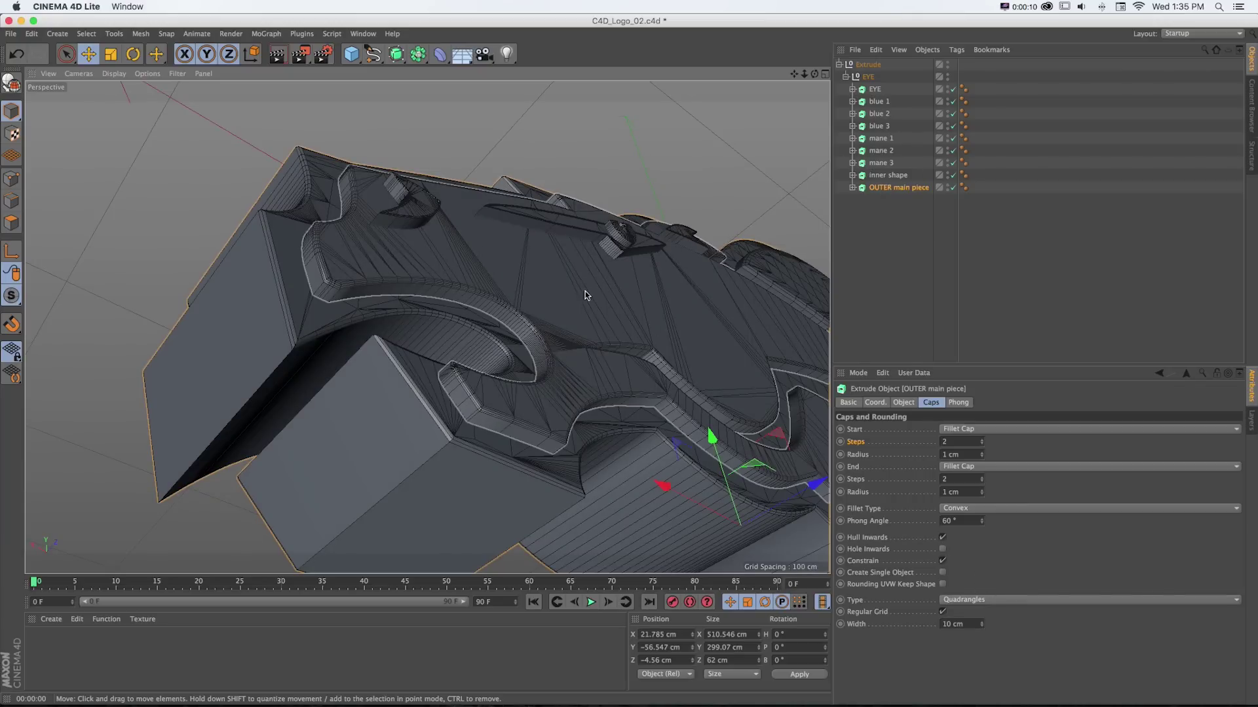
left_click_drag(470, 252, 622, 295, "alt")
middle_click_drag(275, 203, 428, 325, "alt")
right_click_drag(426, 205, 401, 254, "alt")
left_click_drag(401, 254, 441, 255, "alt")
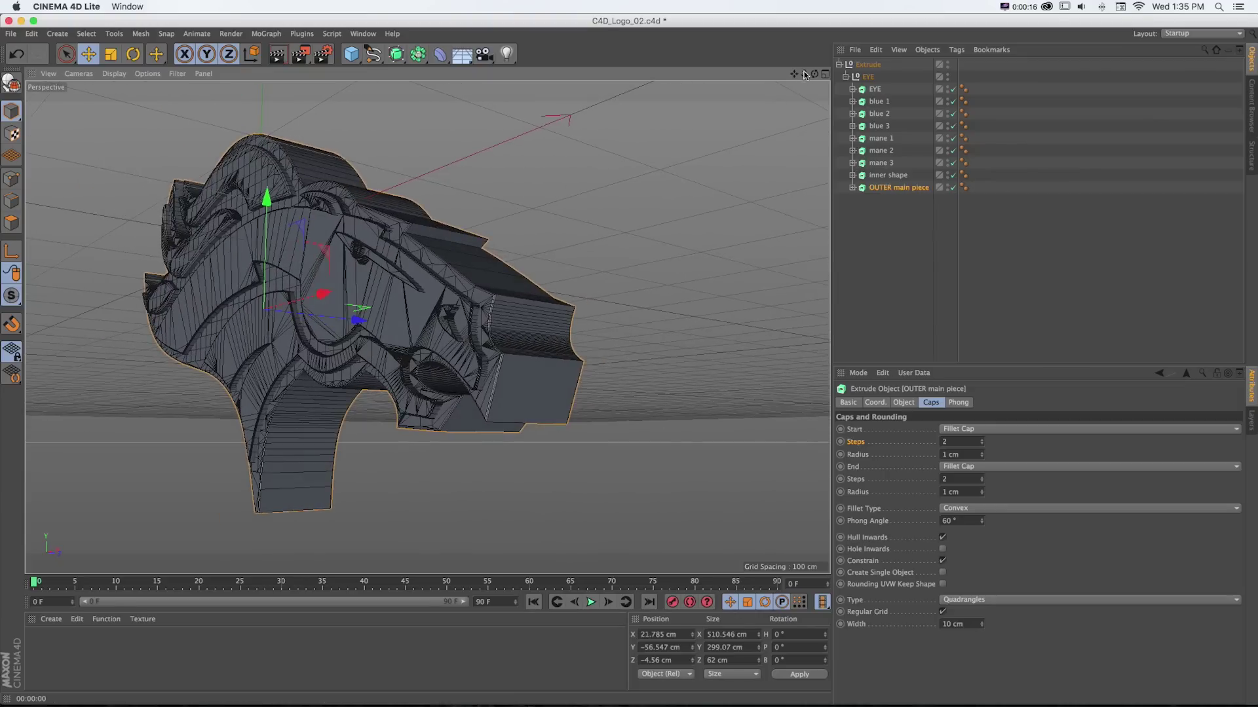
middle_click_drag(440, 254, 505, 275, "alt")
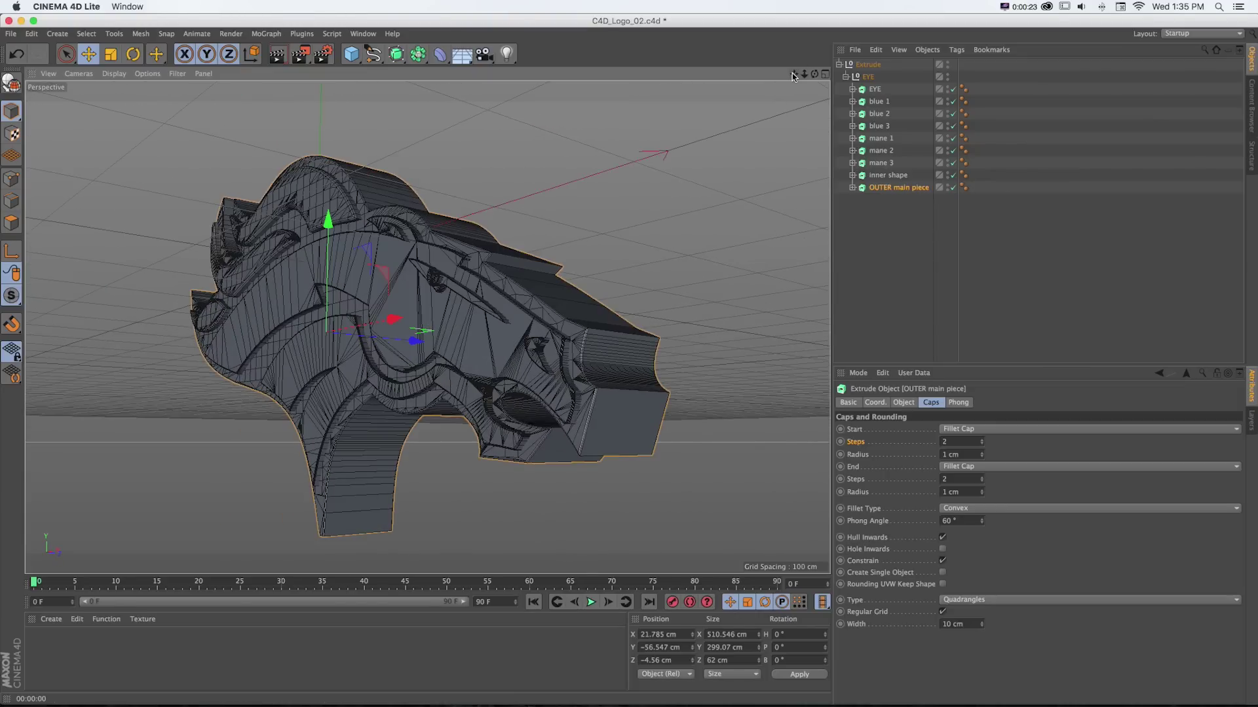
- Switch the viewport to Gouraud shading without wireframe and start an Interactive Render Region framing the logo
left_click(116, 74)
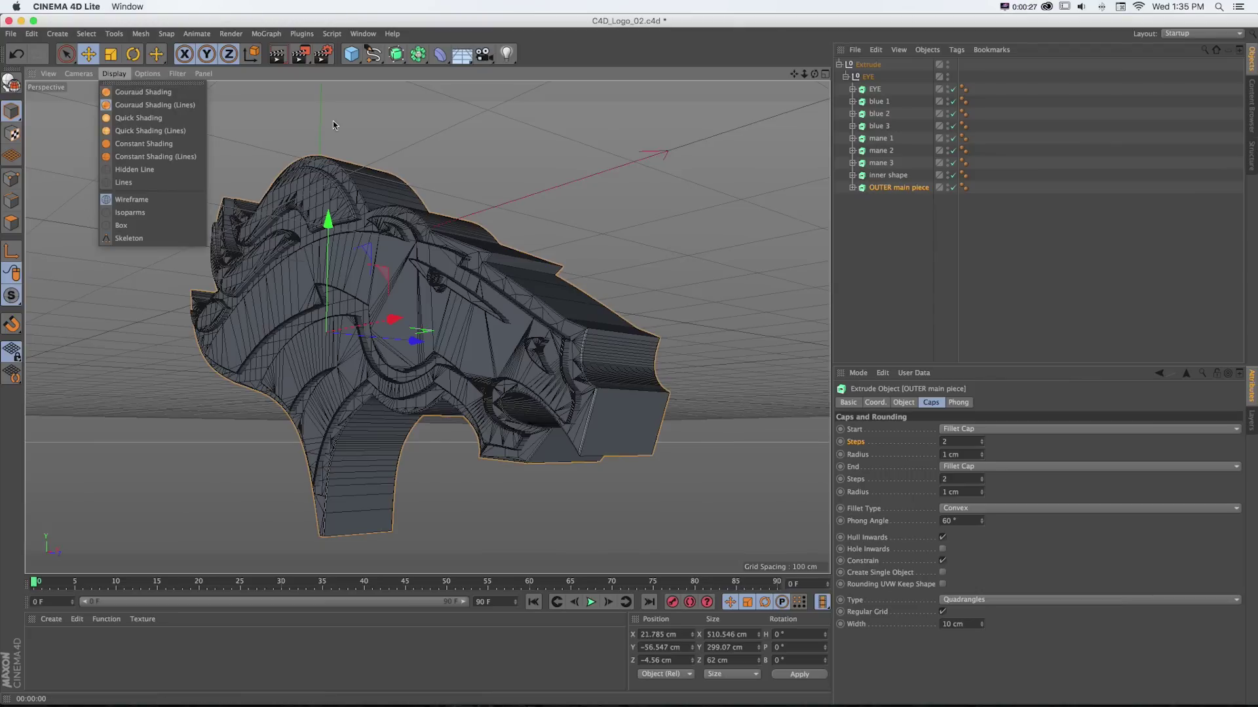
left_click(389, 150)
key("n")
key("a")
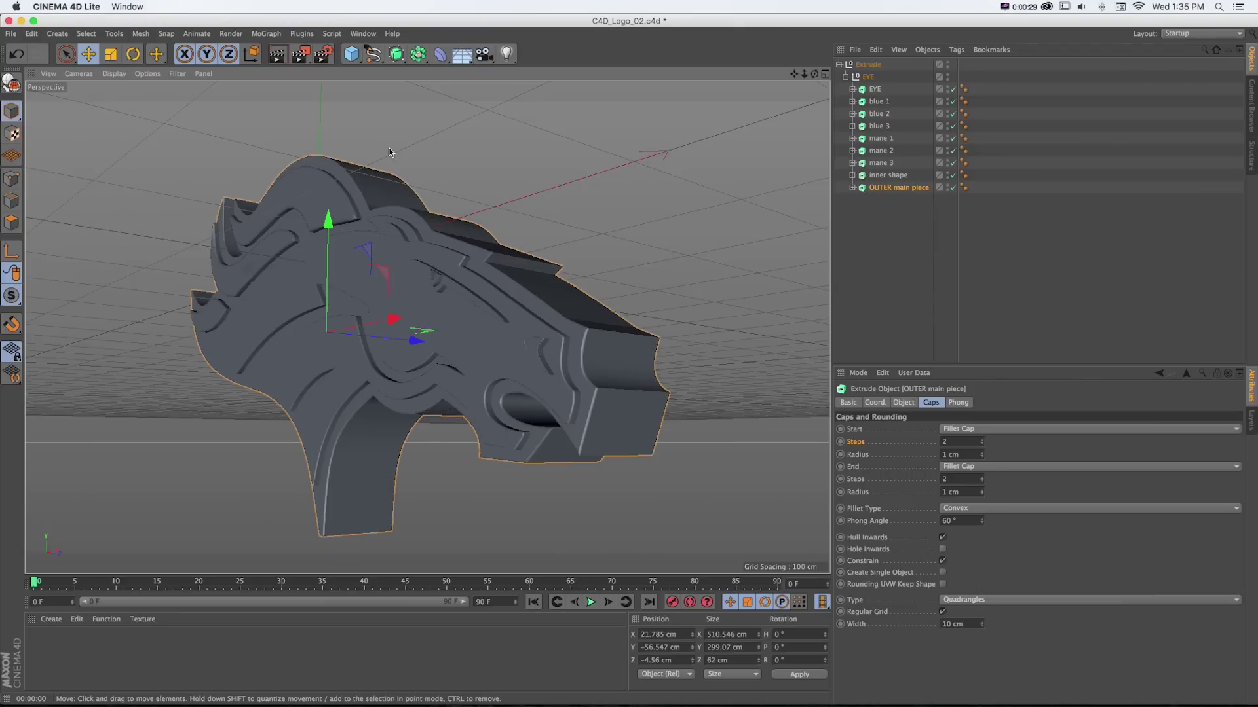
left_click_drag(409, 152, 468, 174, "alt")
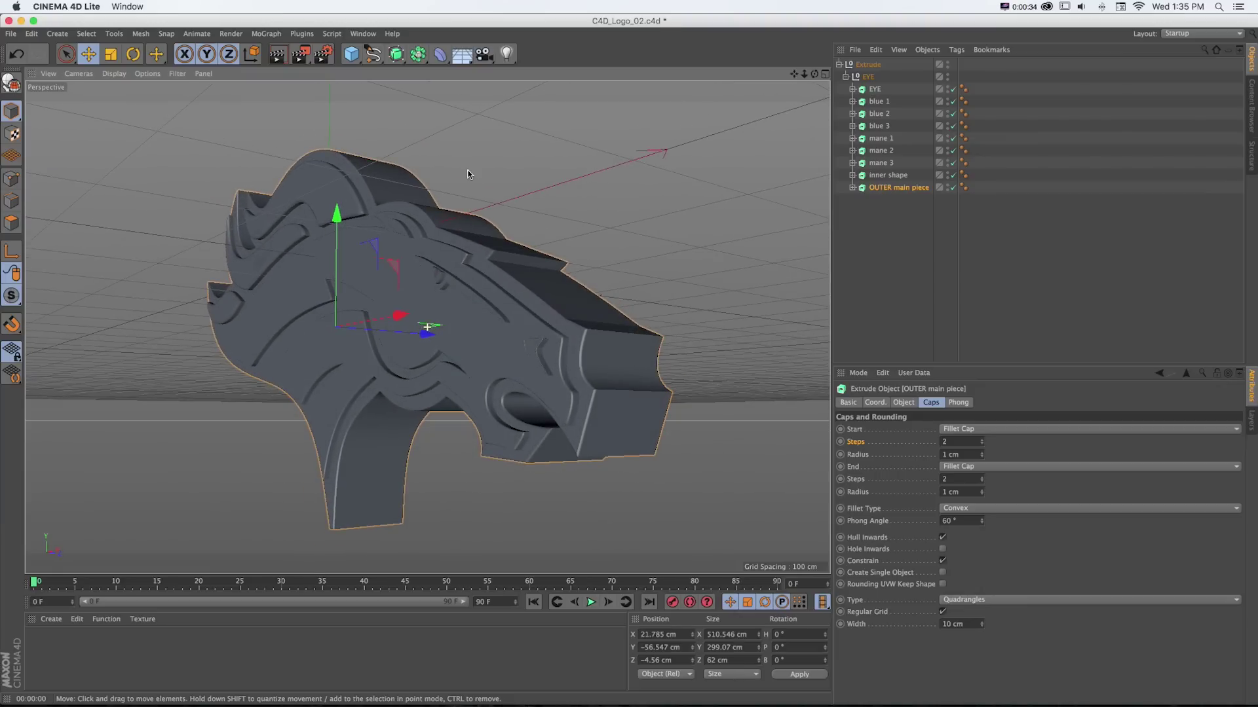
key("alt+r")
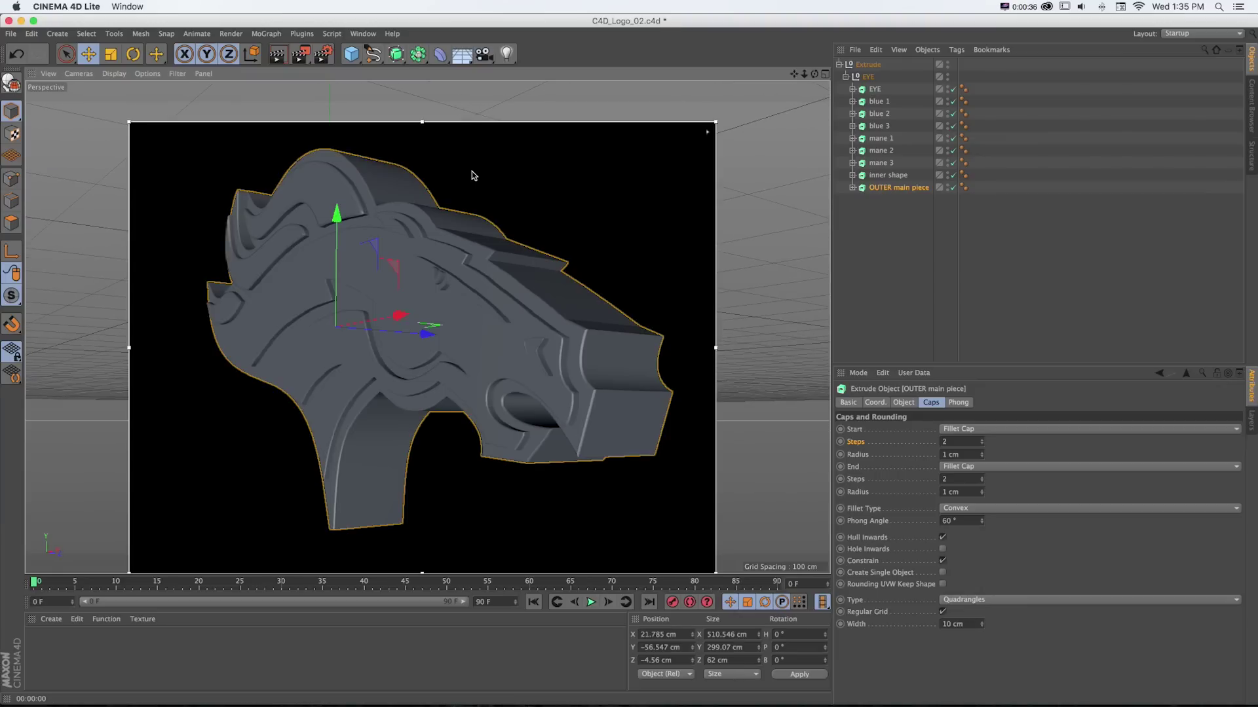
mouse_move(715, 122)
left_mouse_down()
mouse_move(575, 158)
mouse_move(703, 120)
left_mouse_up()
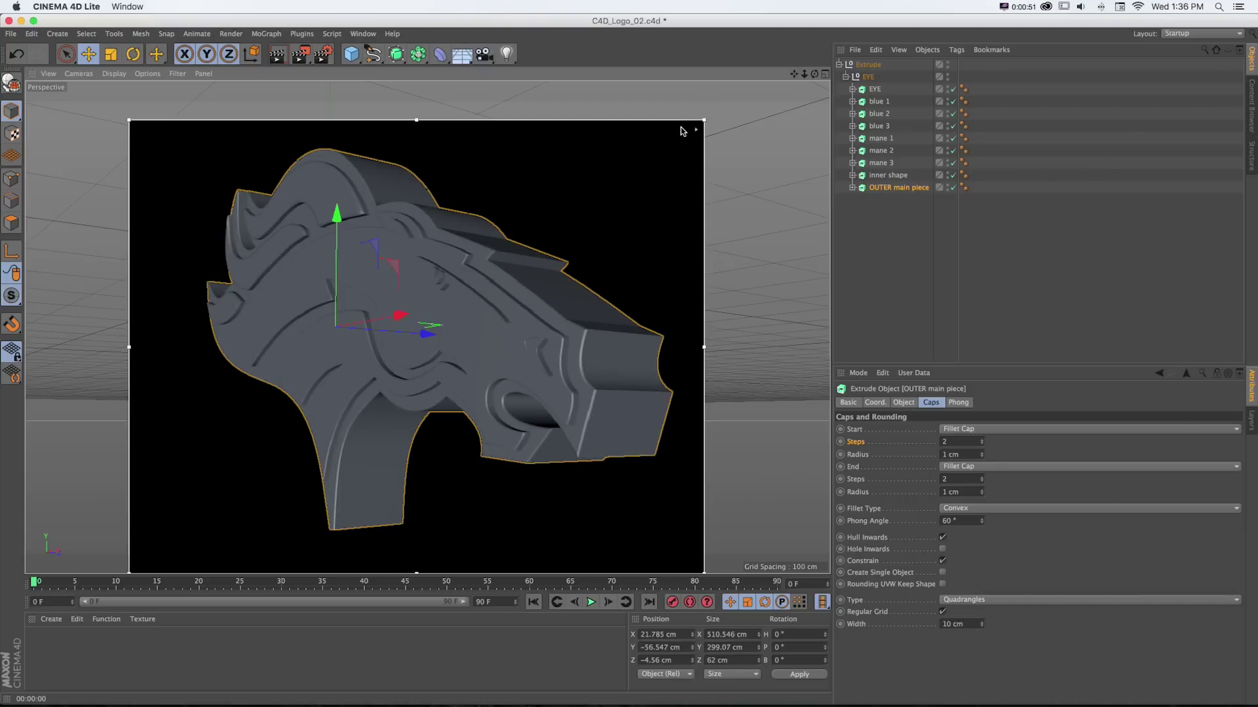
- Add an Ambient Occlusion effect in Render Settings (Ctrl+B)
key("super+b")
left_click_drag(643, 184, 708, 168)
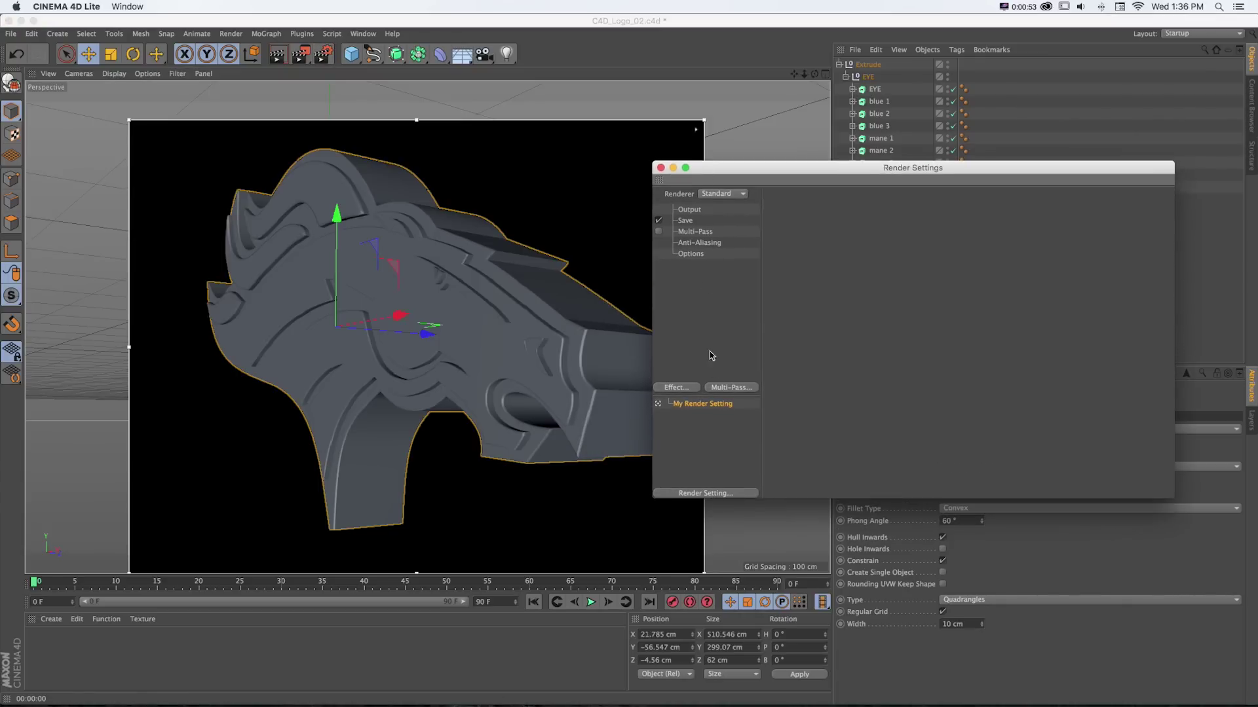
left_click(675, 388)
left_click(716, 393)
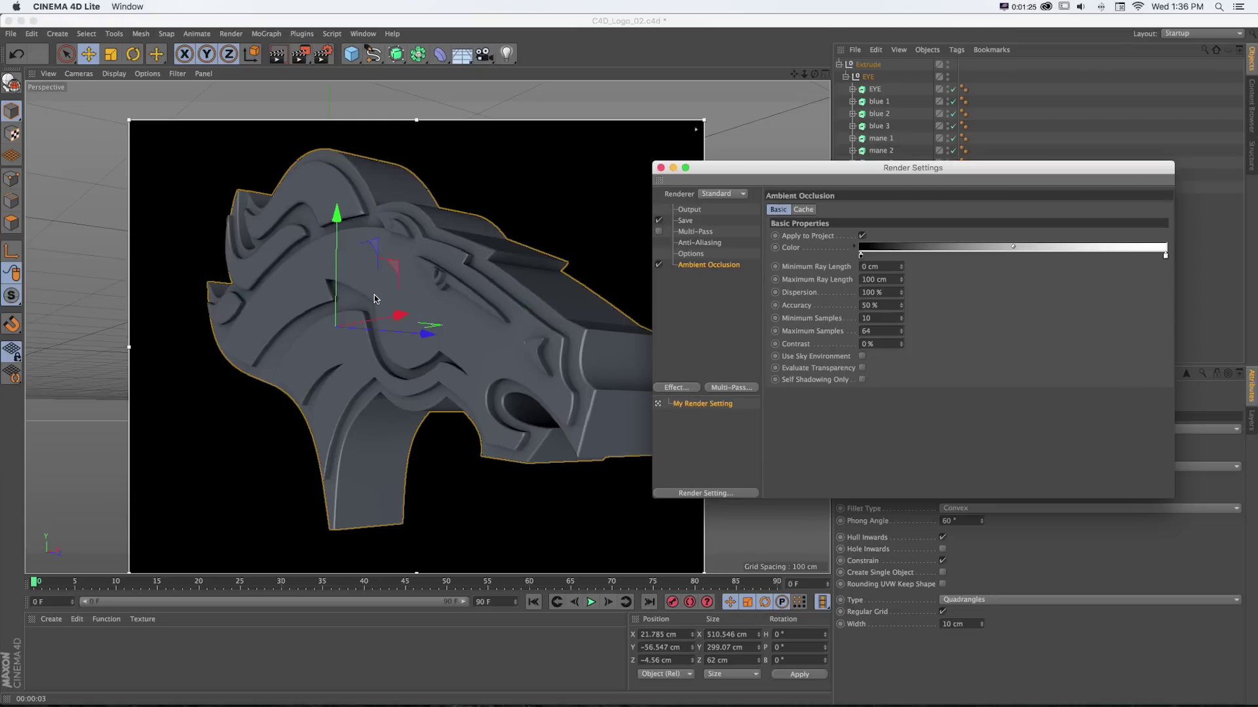
left_click(660, 167)
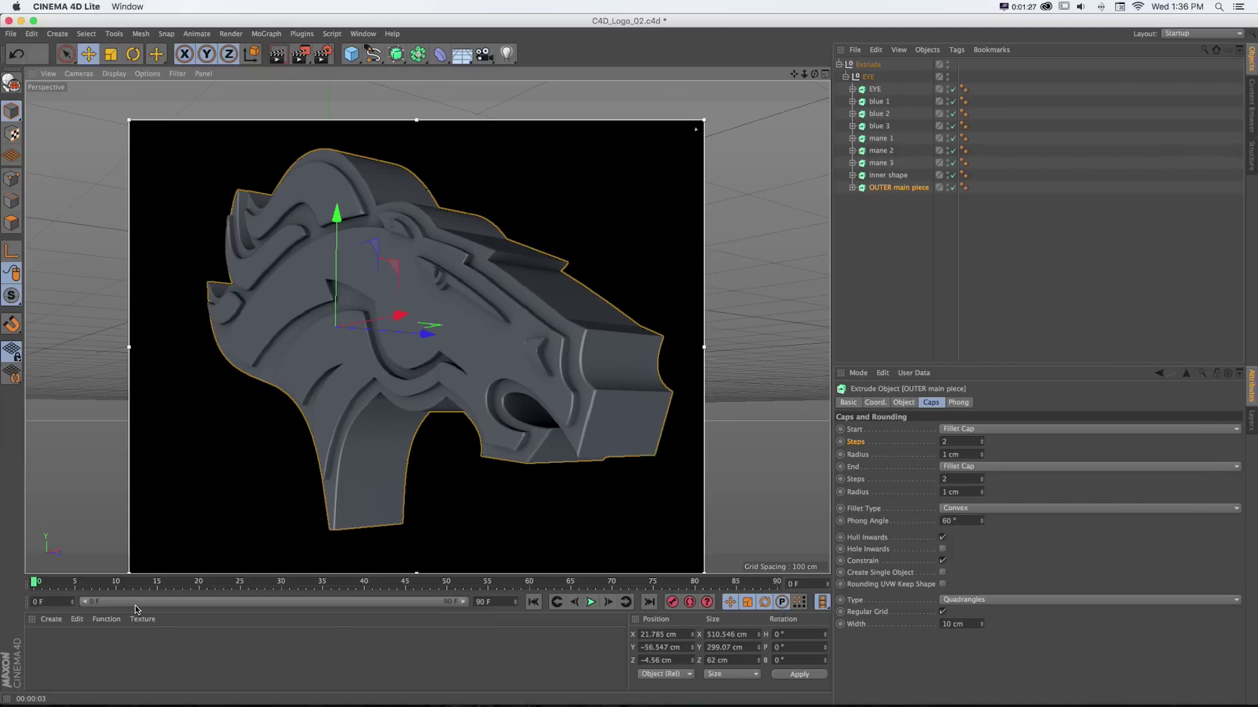
- Create a new material, Mat, and apply it to the EYE group
left_click(52, 620)
left_click(66, 515)
left_click(39, 647)
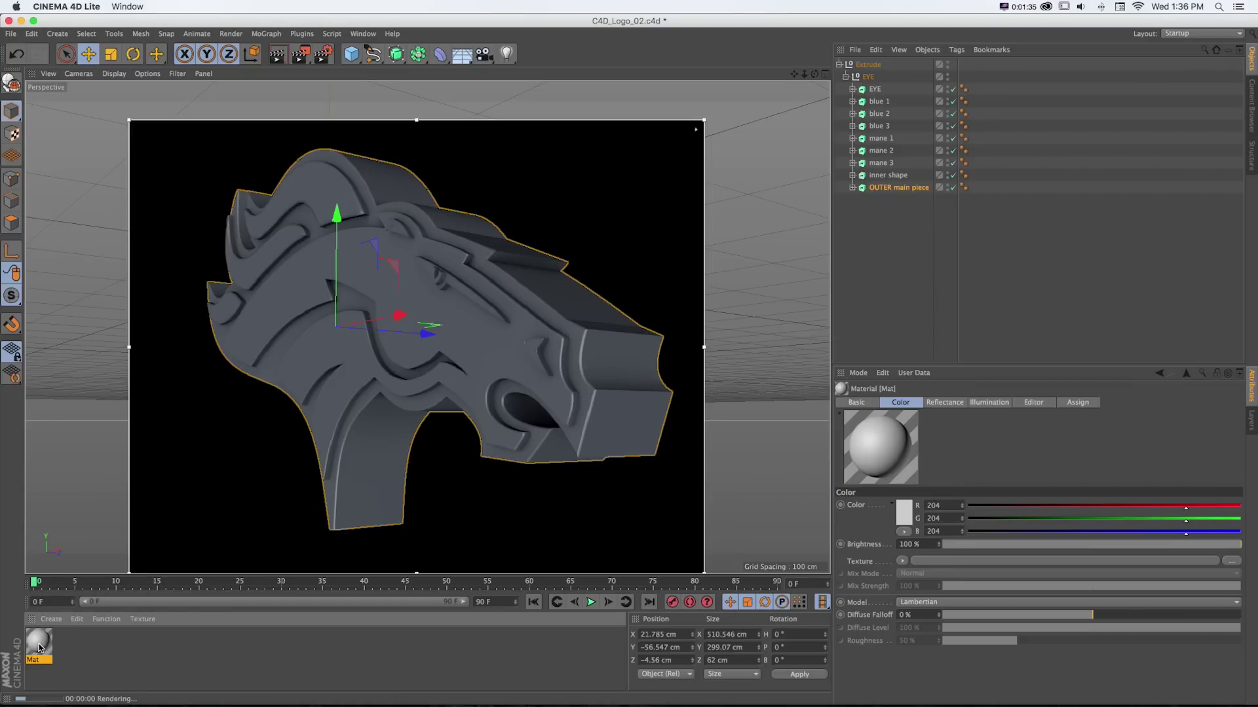
left_click_drag(37, 647, 868, 77)
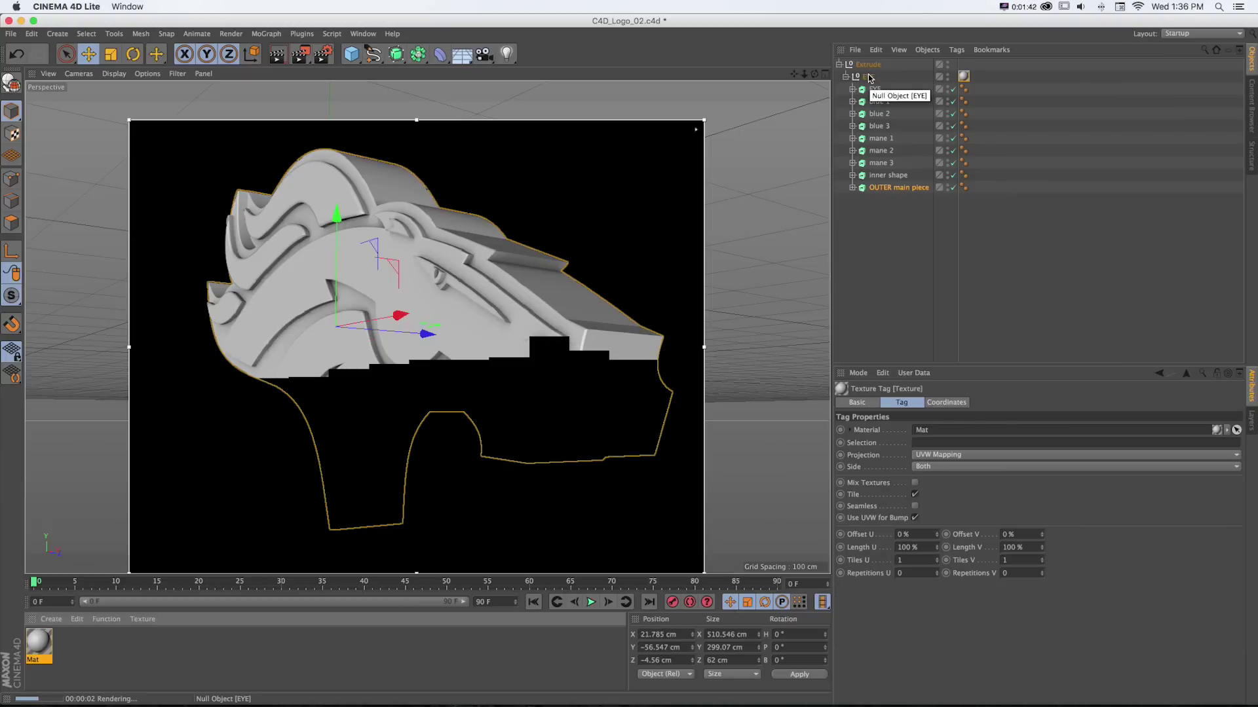
- Make Mat pure white (255/255/255), save the file, and switch to After Effects
double_click(39, 642)
left_click_drag(270, 100, 595, 211)
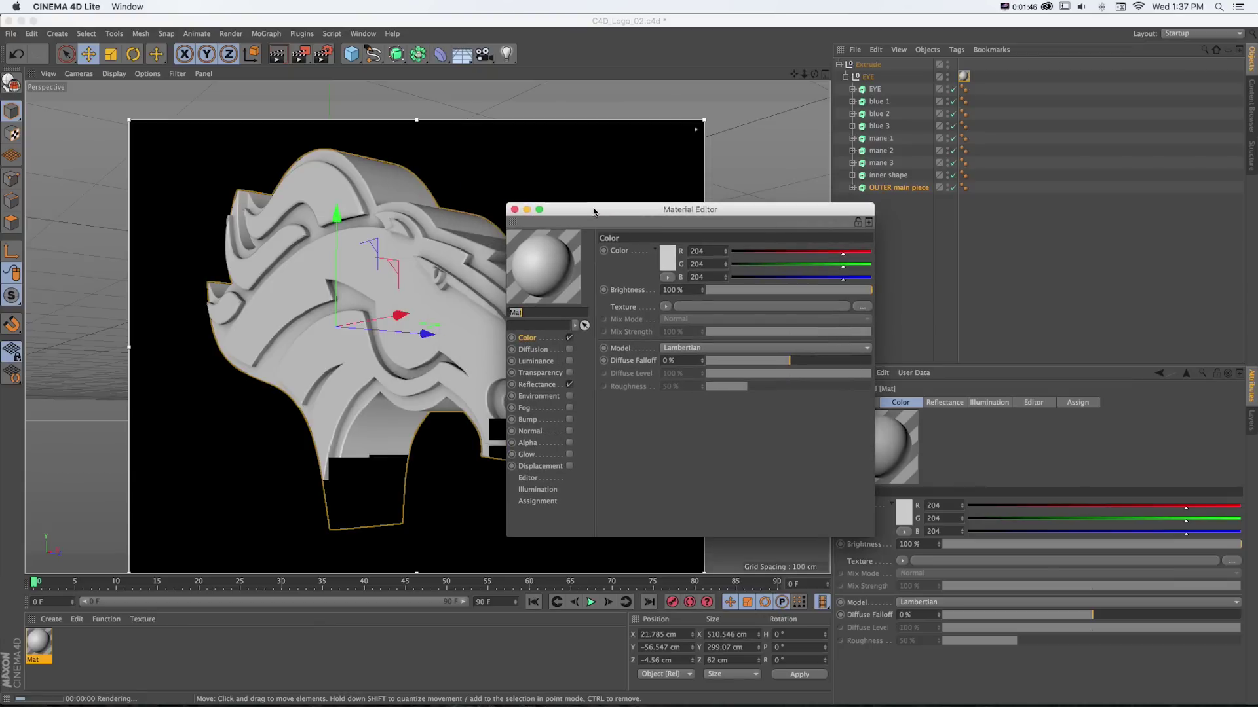
left_click(666, 263)
left_click_drag(602, 223, 561, 196)
left_click(688, 315)
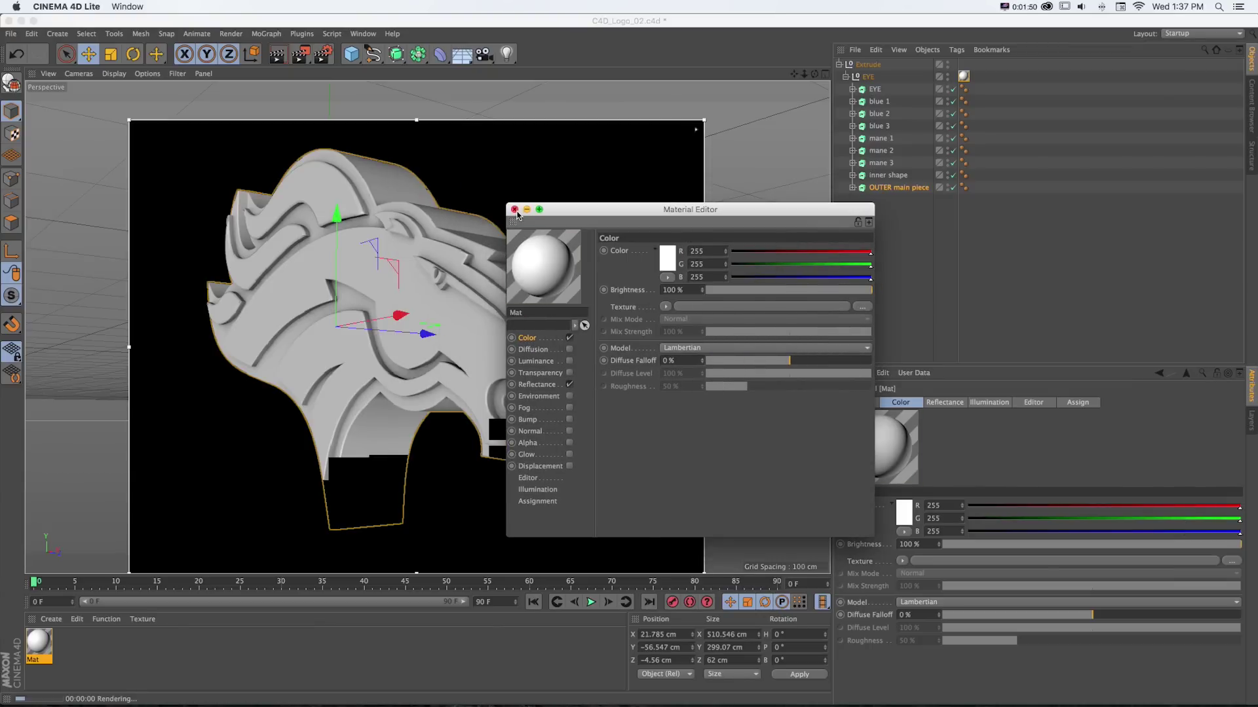
left_click(515, 210)
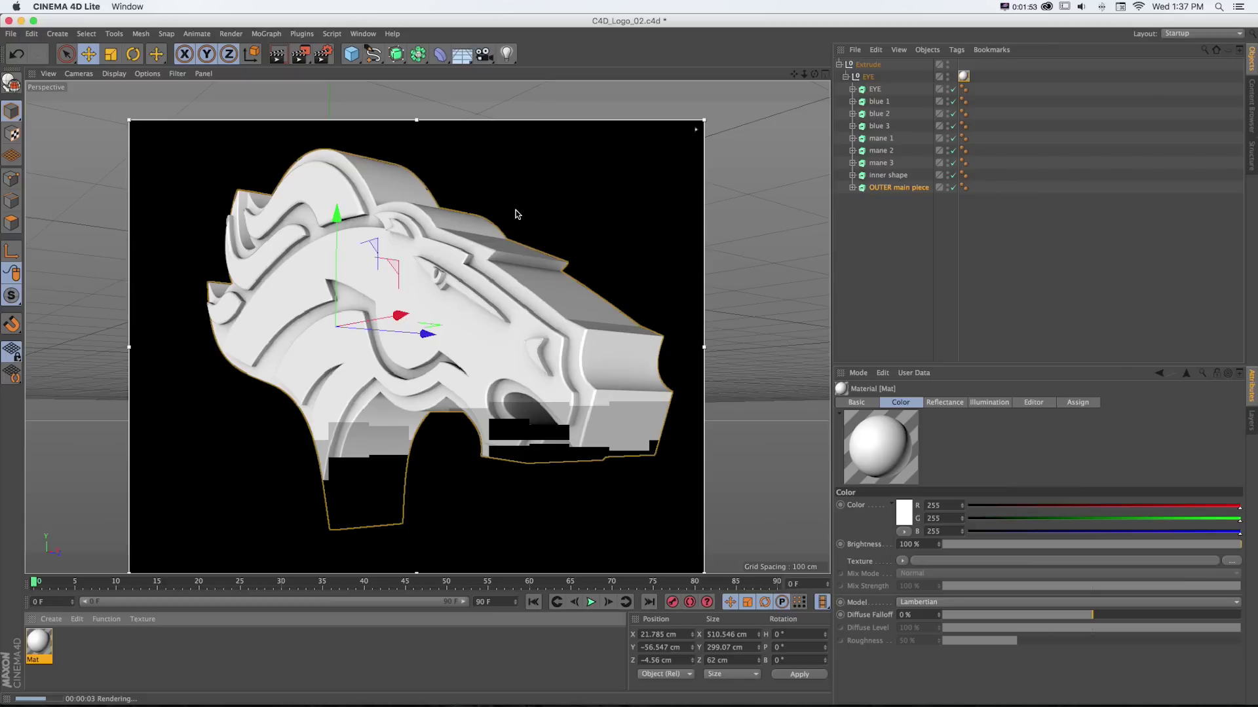
key("super+s")
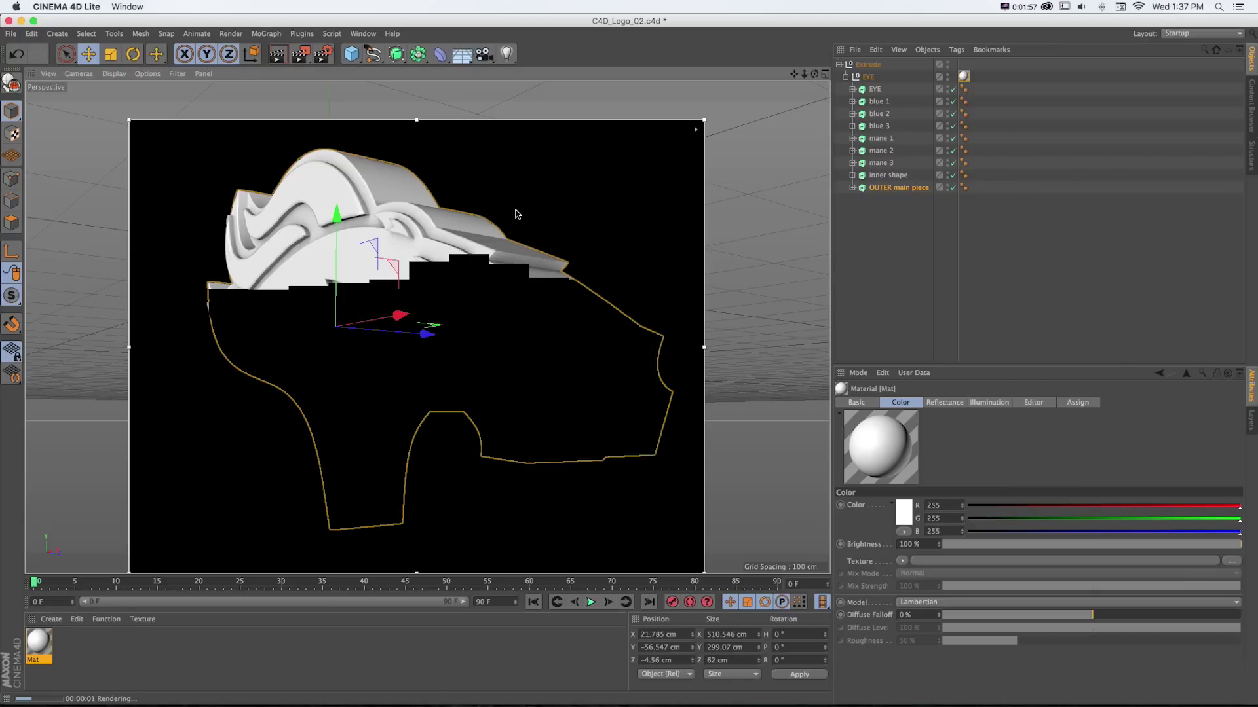
key("super+Tab")
key("super+Tab")
key("super+Tab")
key("super+Tab")
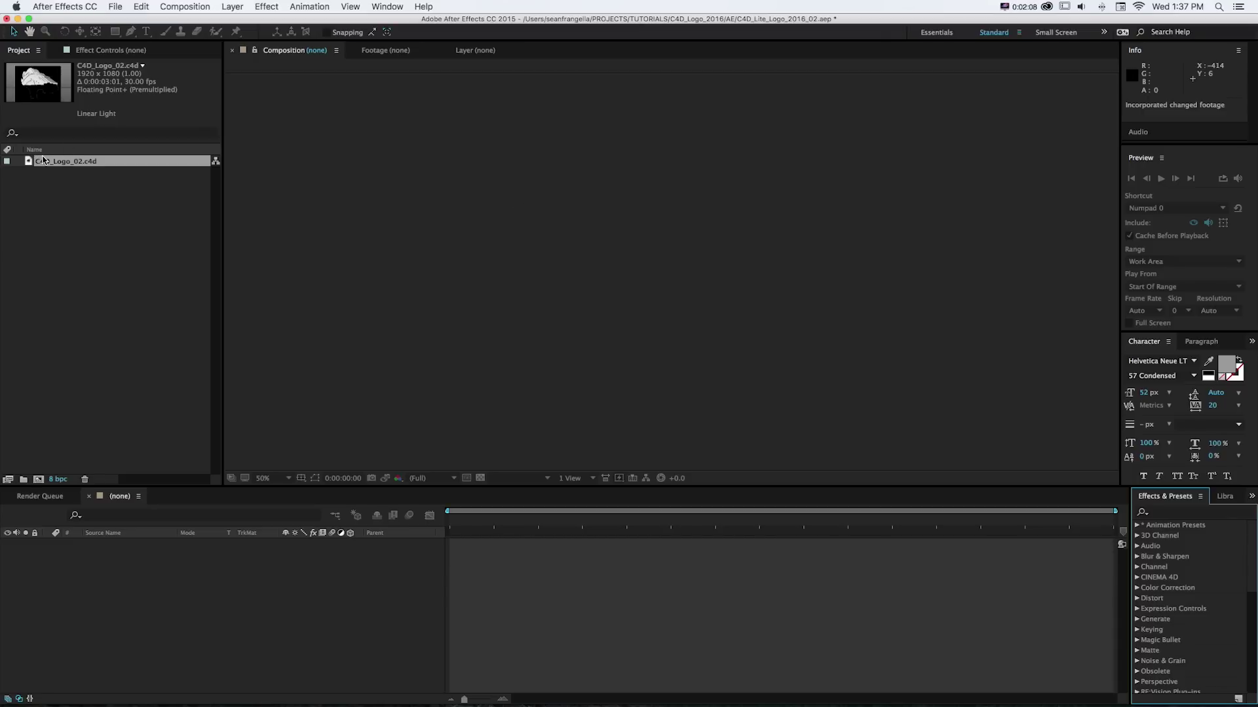
- Build a C4D_Logo_02 comp by dragging C4D_Logo_02.c4d onto New Composition
left_click_drag(42, 159, 40, 481)
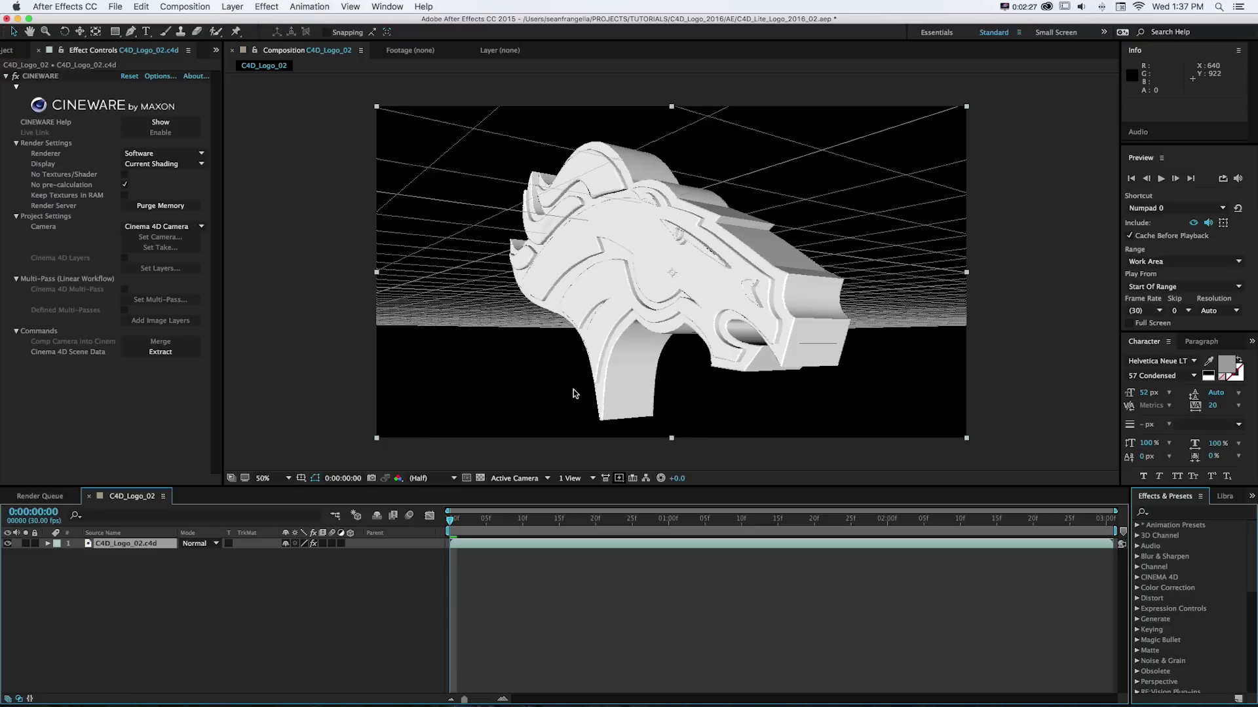
key("super+Tab")
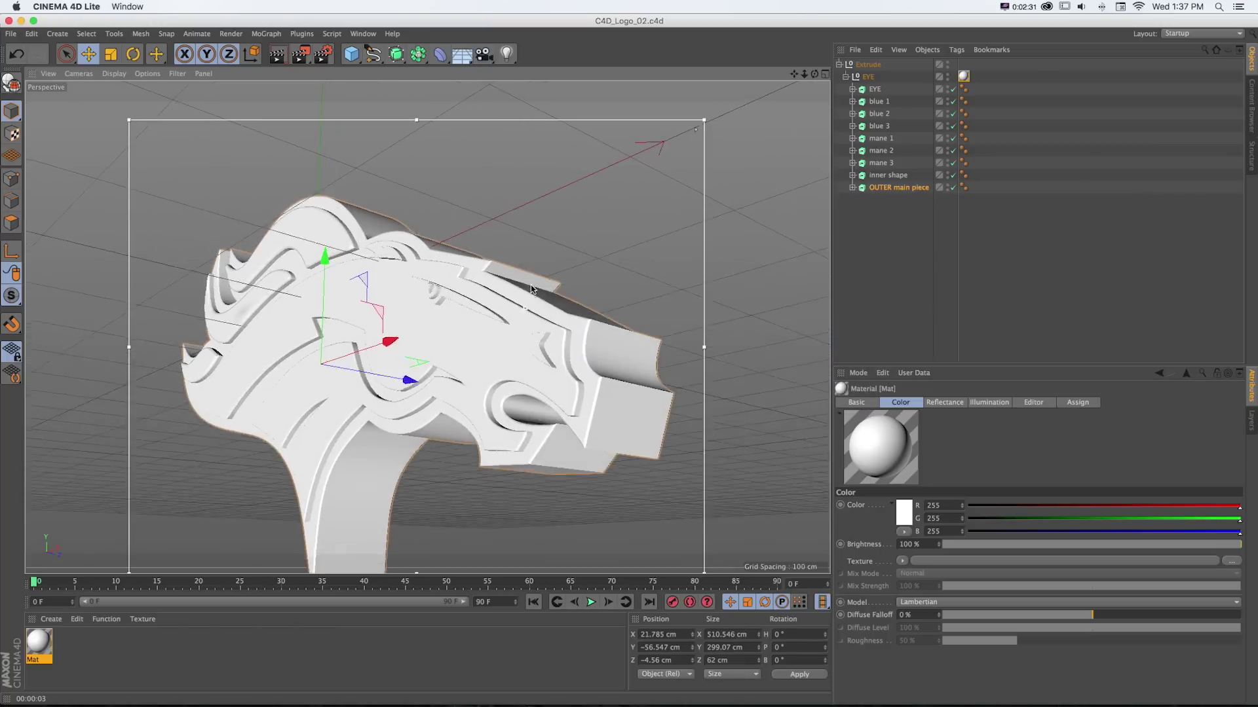
- Dolly the perspective camera back from the logo and save the Cinema 4D file
scroll(531, 289, "down", 2)
left_click_drag(805, 74, 797, 76)
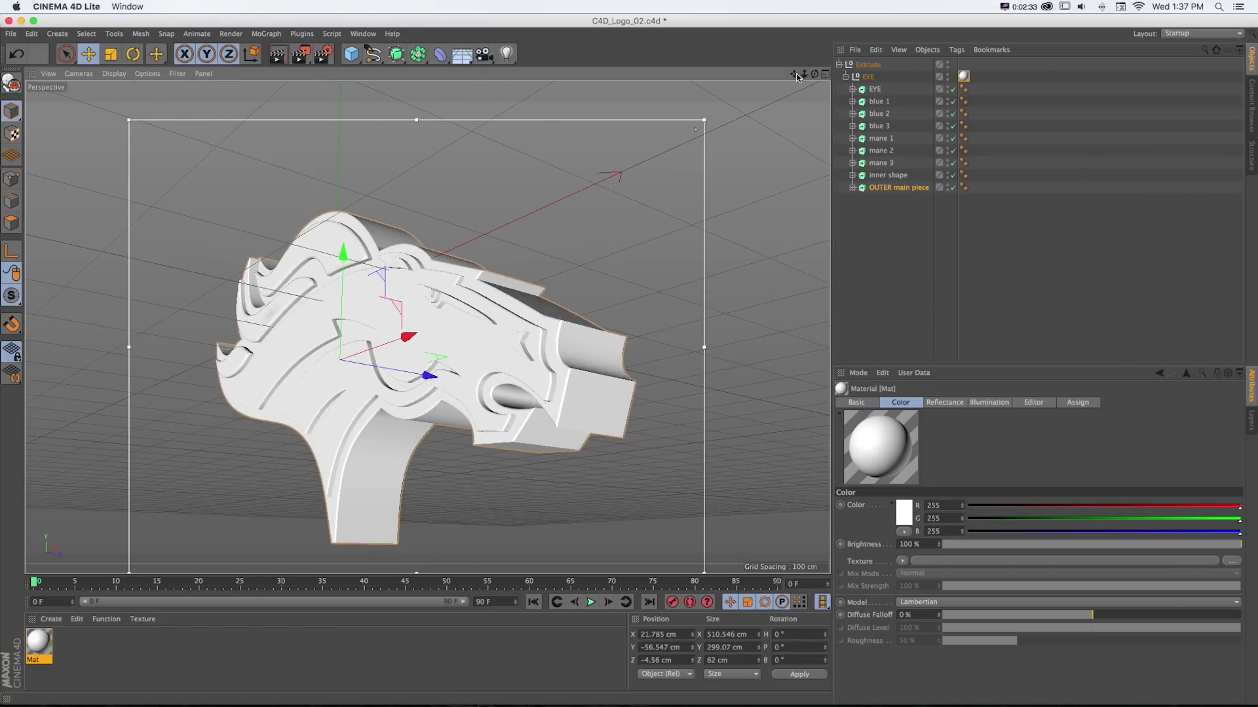
key("super+s")
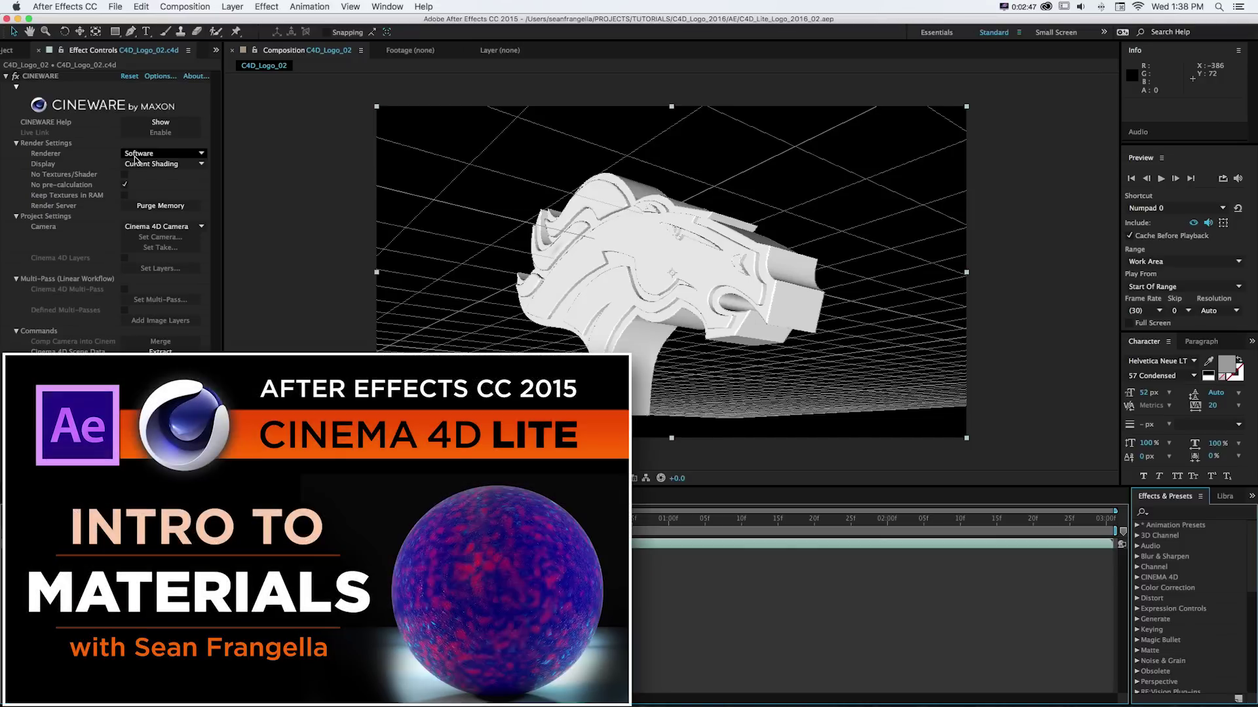
- Set Cineware's Renderer to Standard (Final) and Camera to Centered Comp Camera, then orbit the logo
left_click(137, 156)
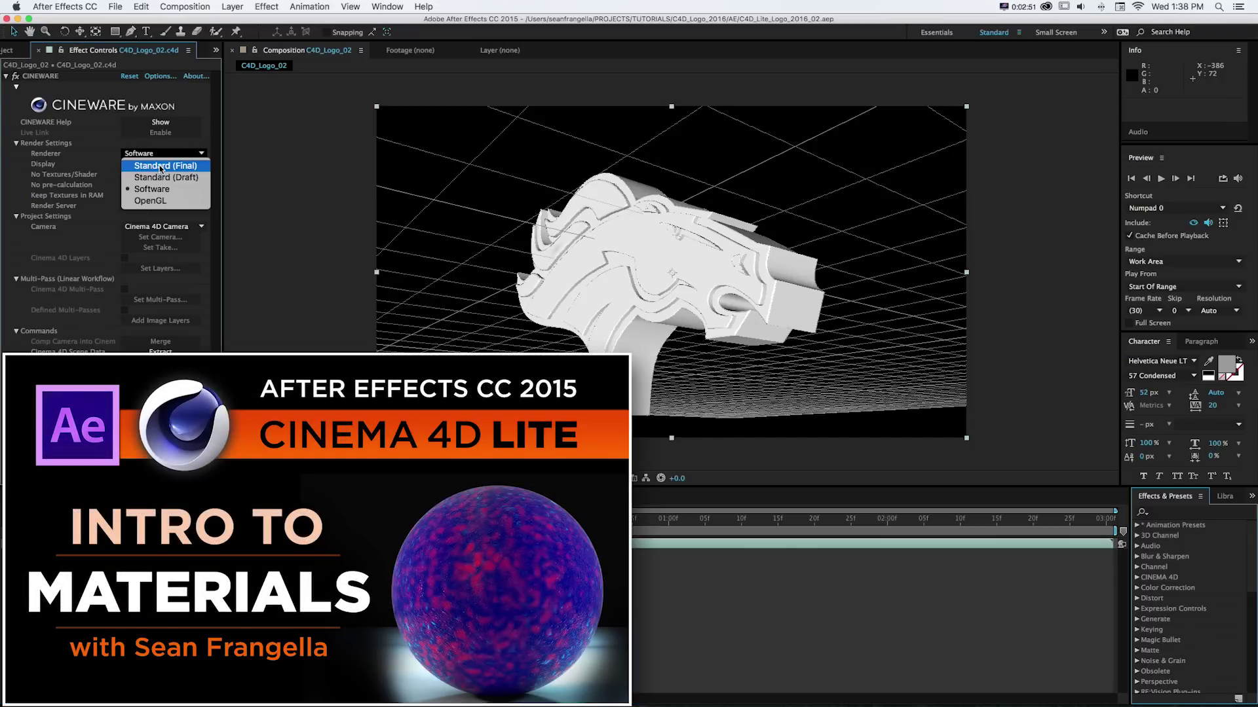
left_click(160, 167)
left_click(163, 227)
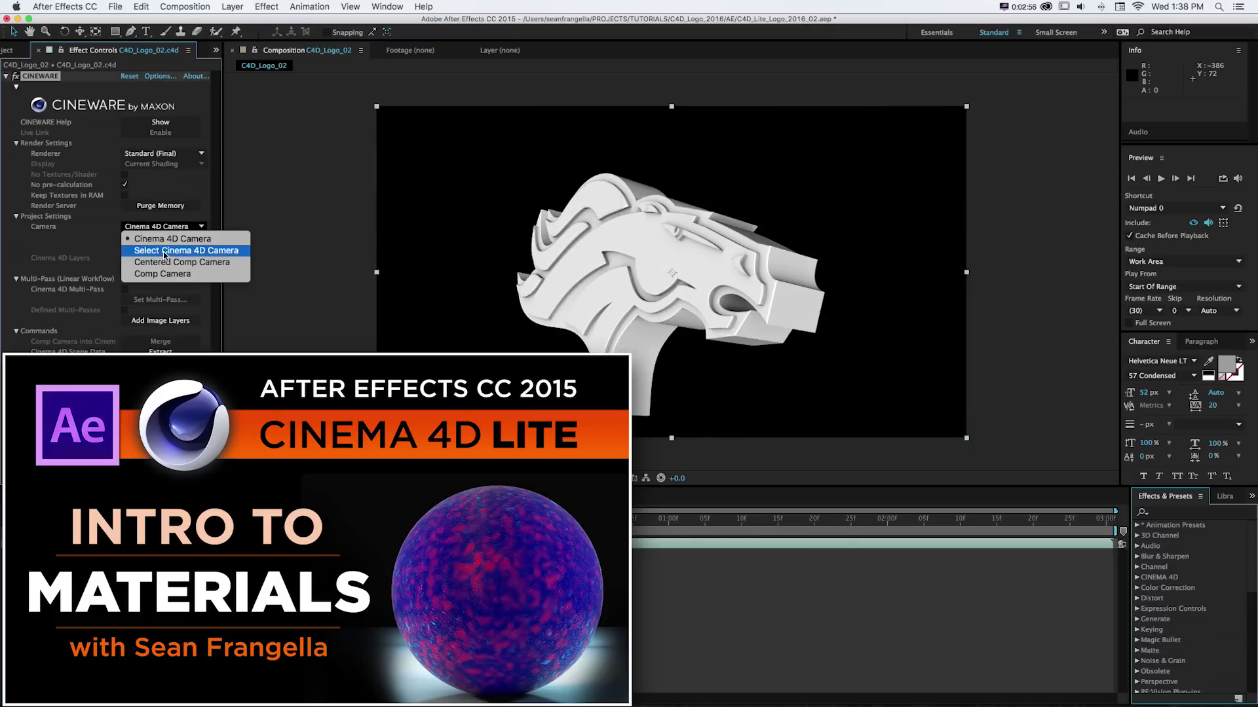
left_click(163, 263)
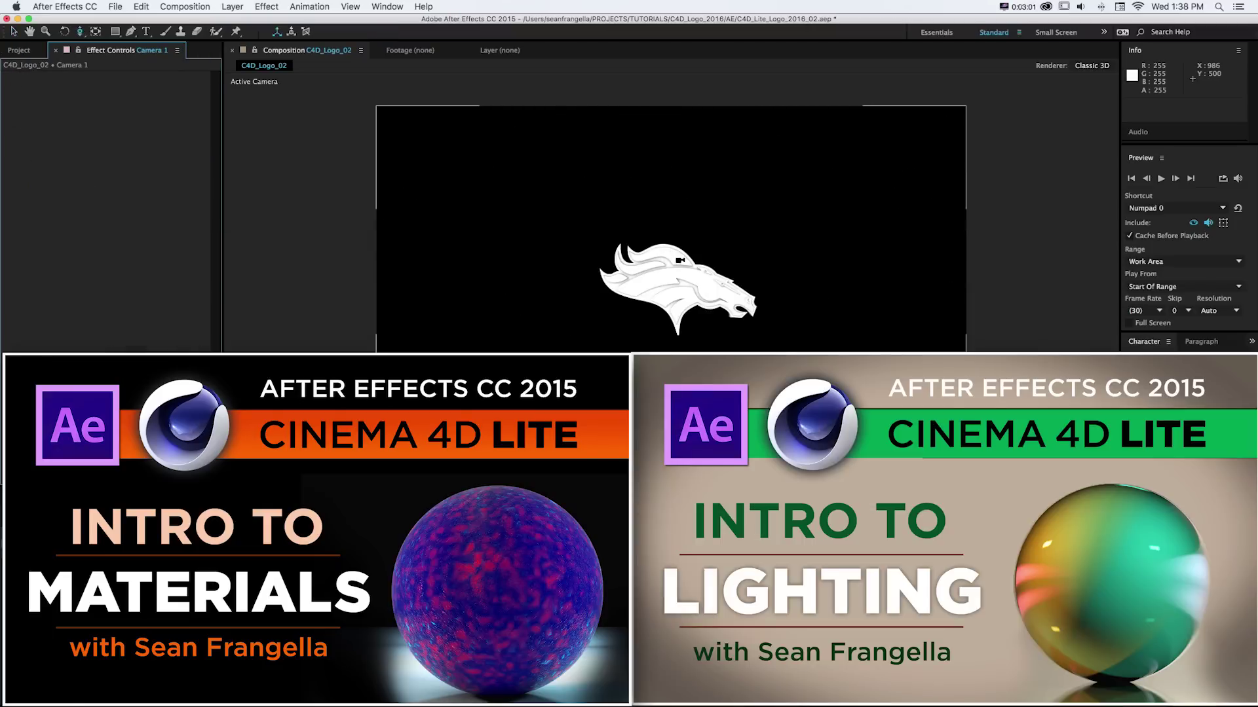
left_click_drag(681, 262, 717, 270)
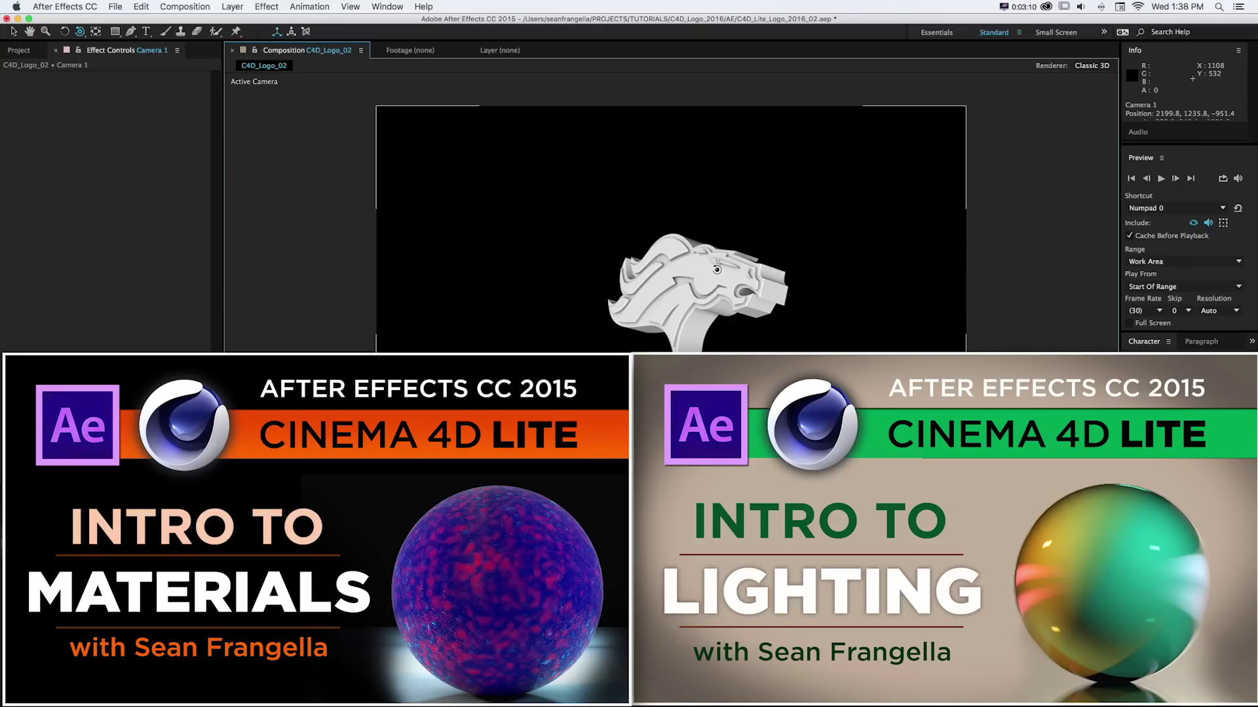
left_click(670, 272)
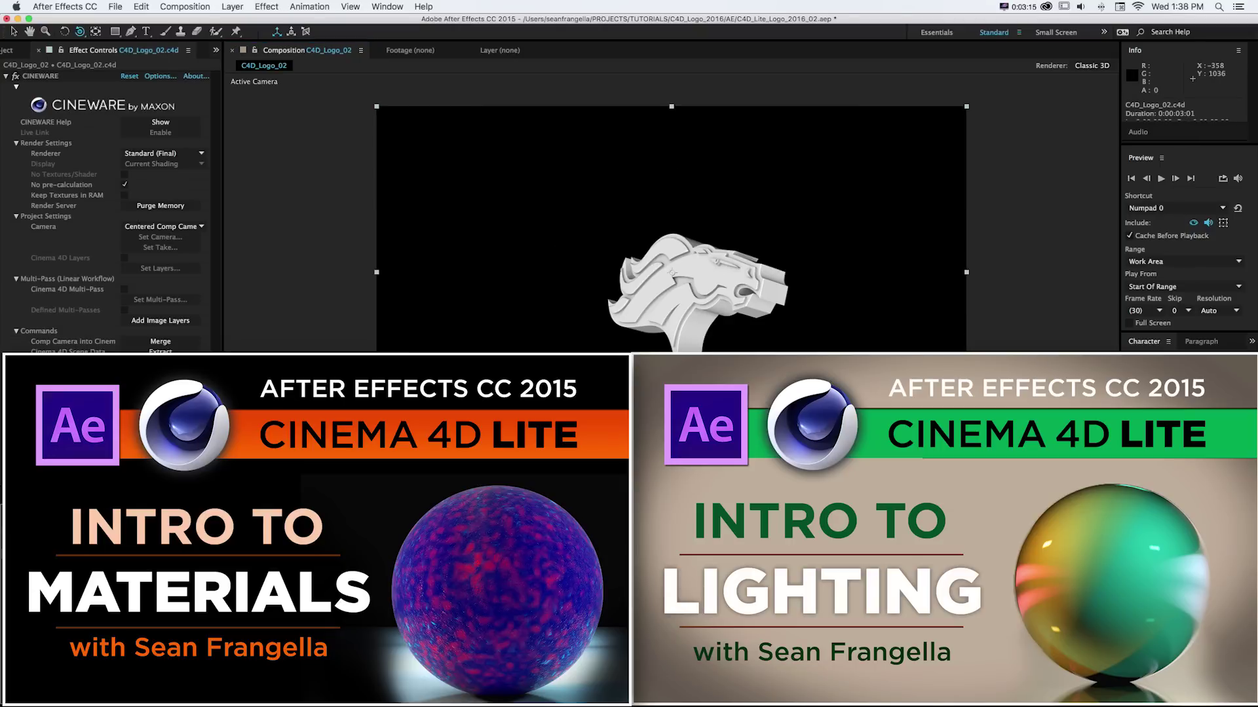